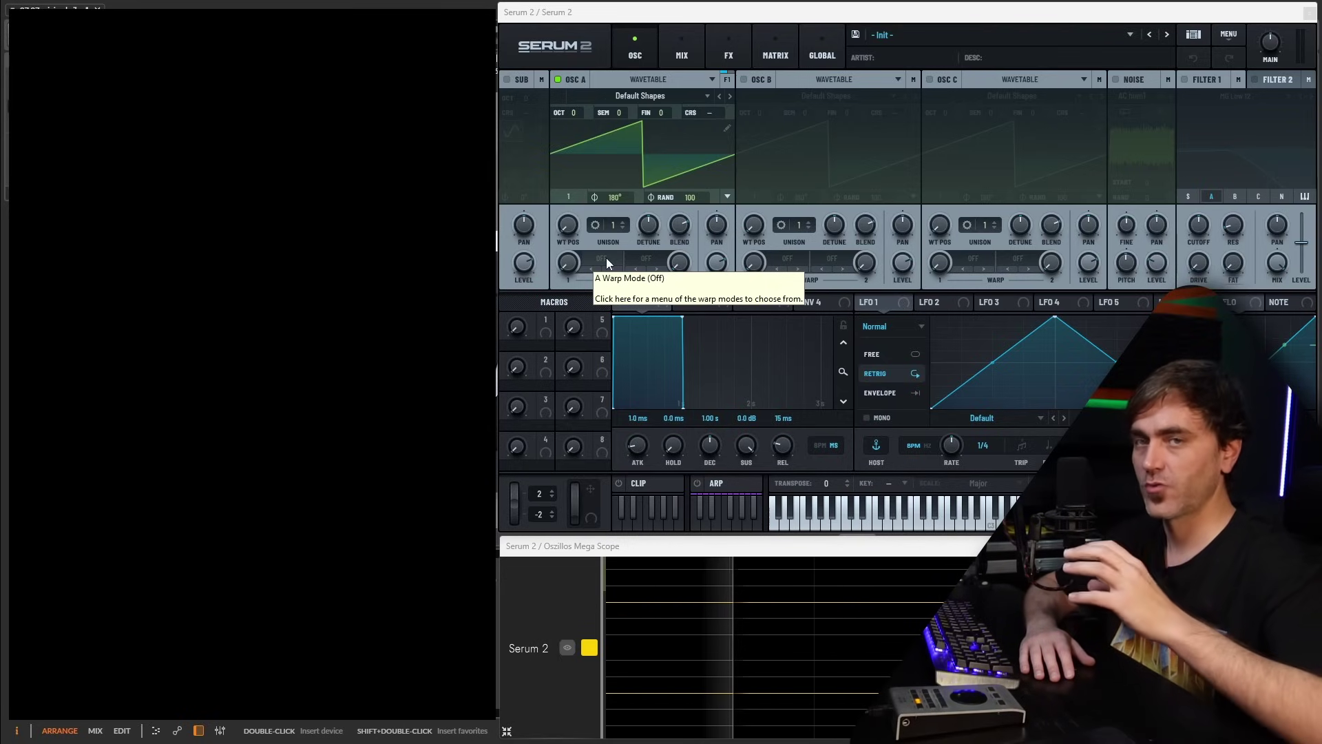
Step: Limit harmonic drawing in oscillator A's wavetable editor to even harmonics and remove them from the saw's spectrum
click(726, 128)
right_click(561, 102)
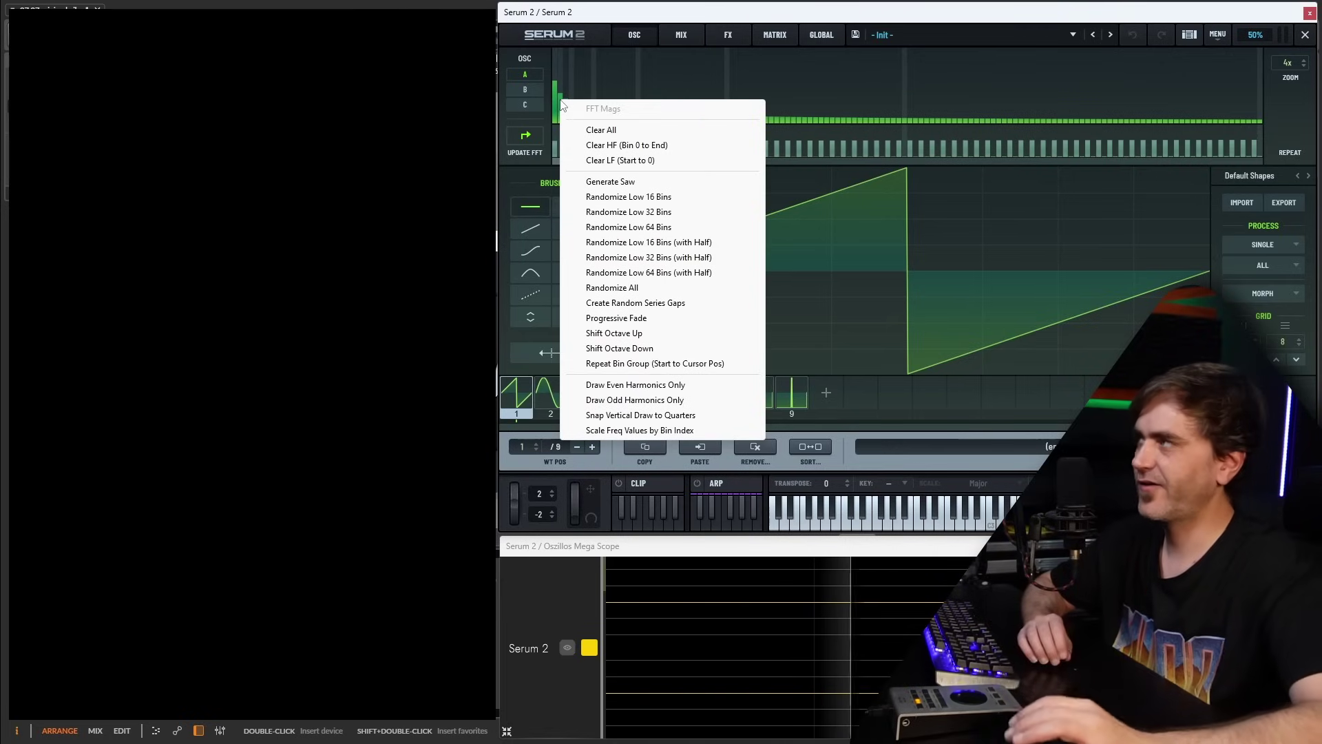
right_click(568, 82)
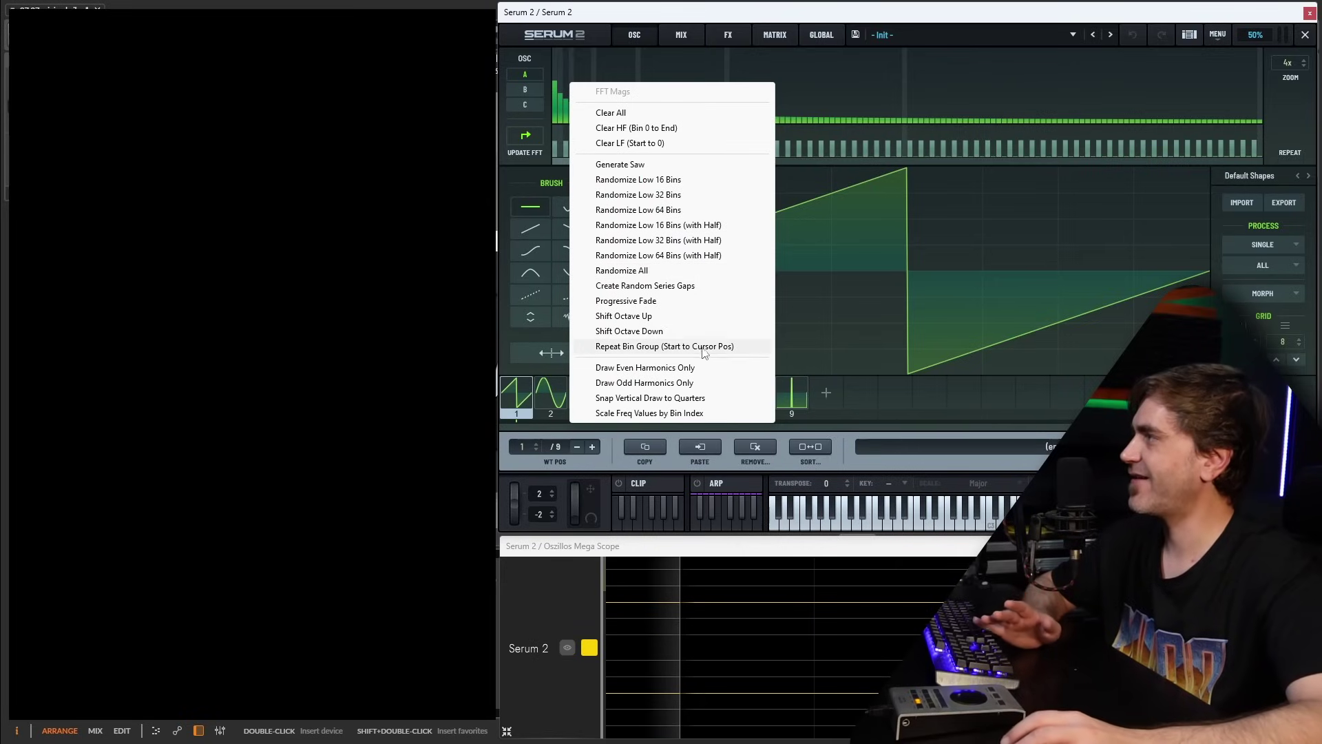
click(668, 370)
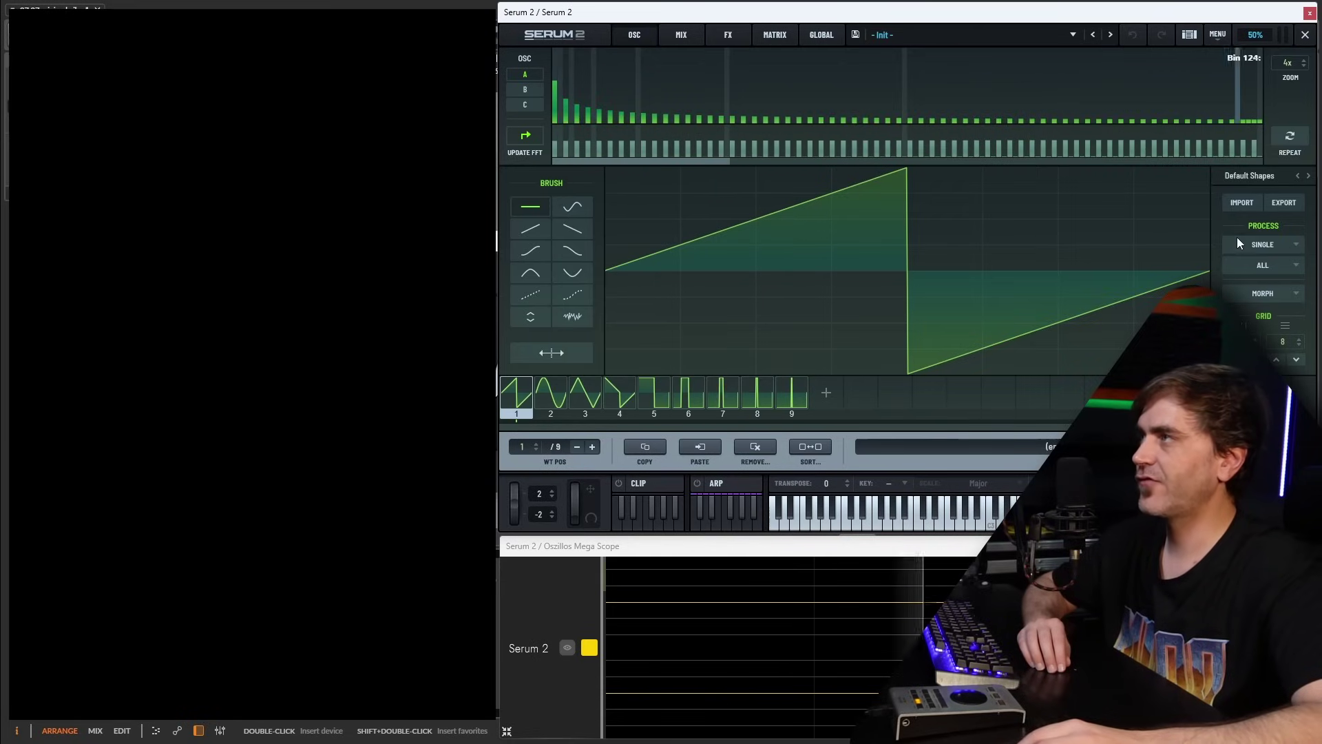
drag(1234, 117, 1262, 52)
scroll(1292, 62, up, 1)
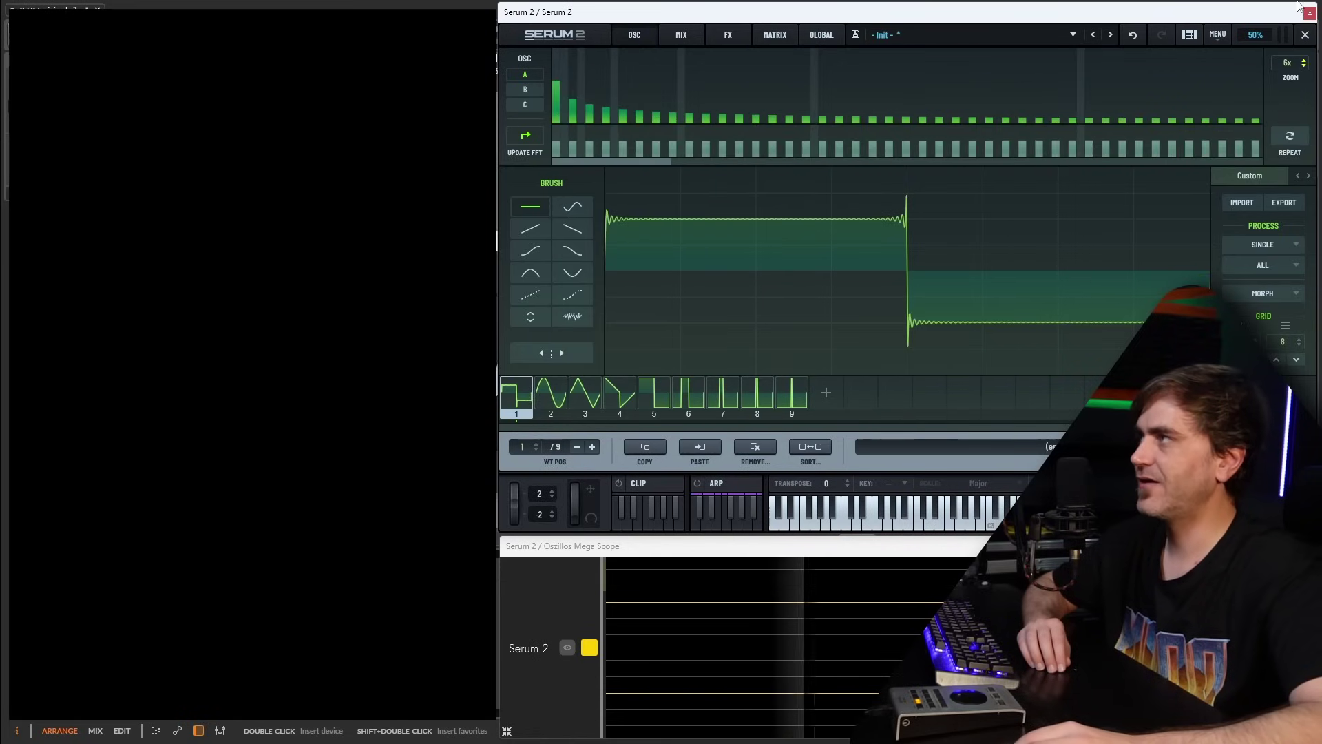
scroll(1286, 83, down, 5)
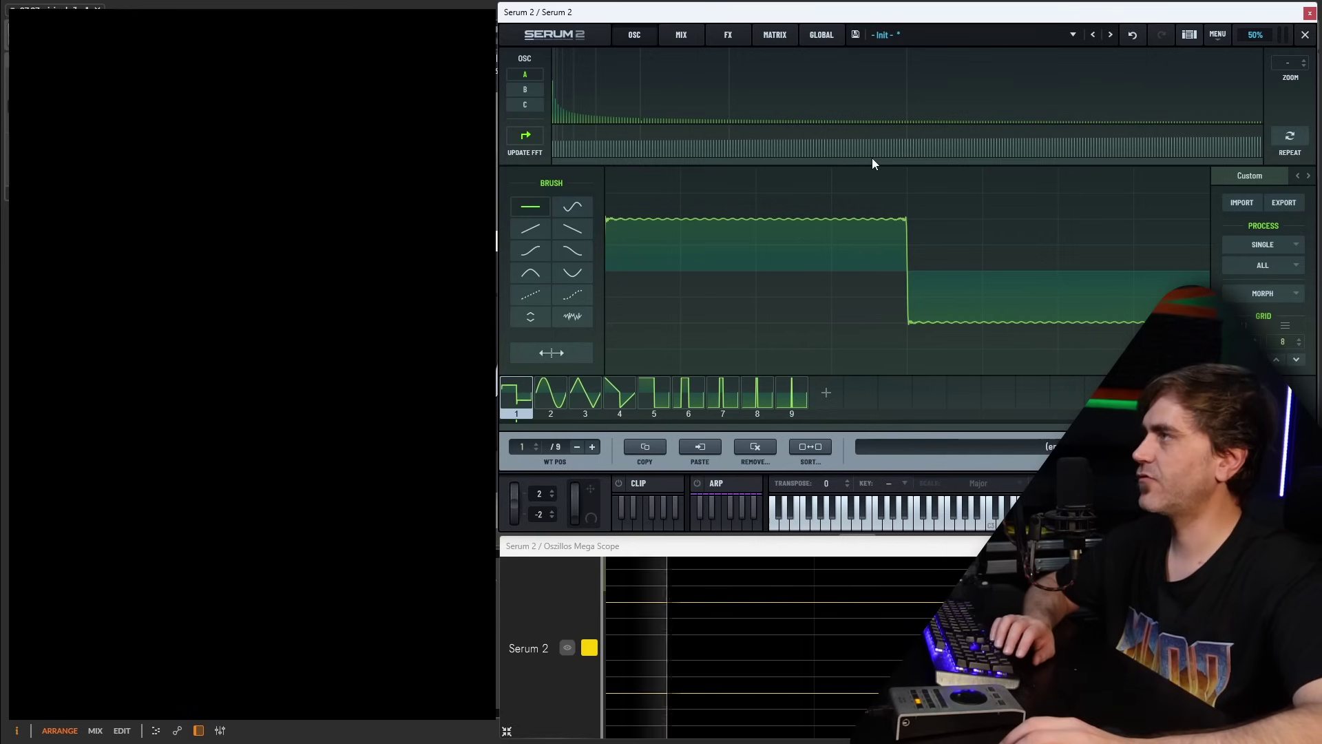
Step: Return to the main oscillator view and reset everything to the Init preset
click(634, 34)
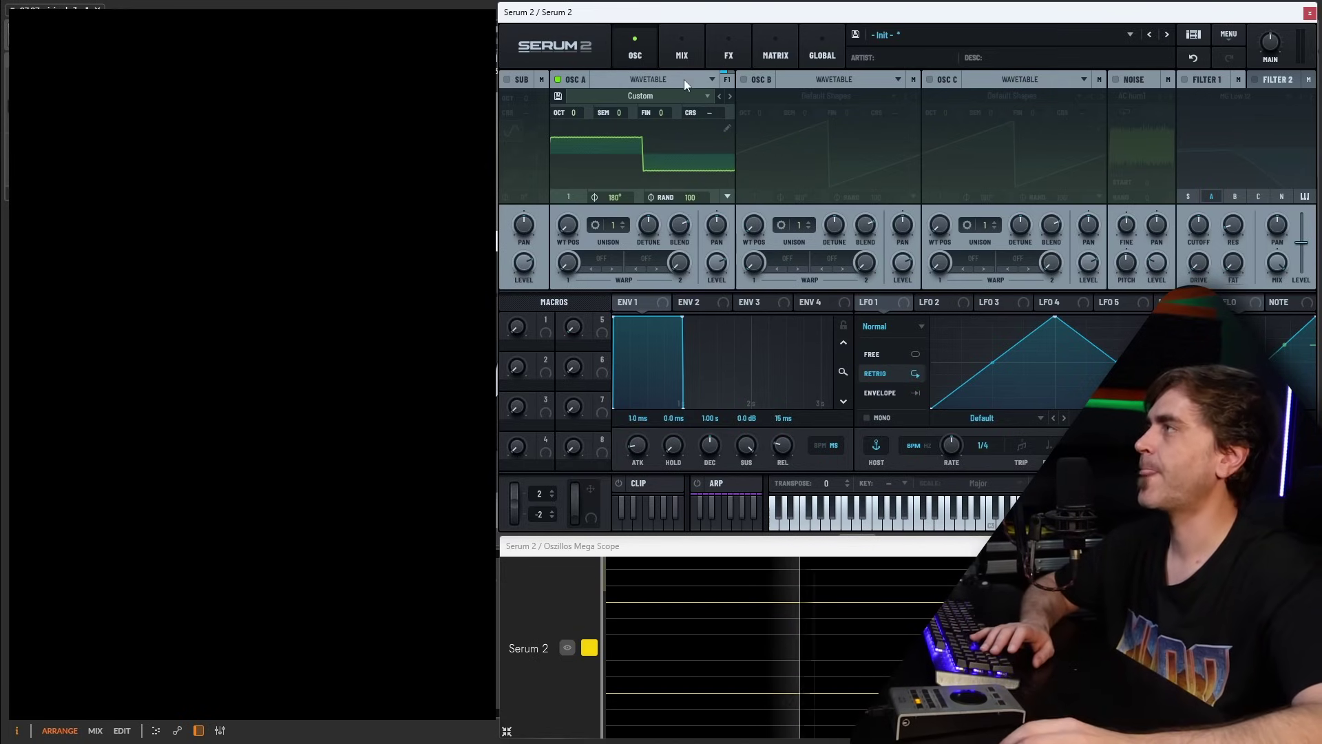
click(1228, 36)
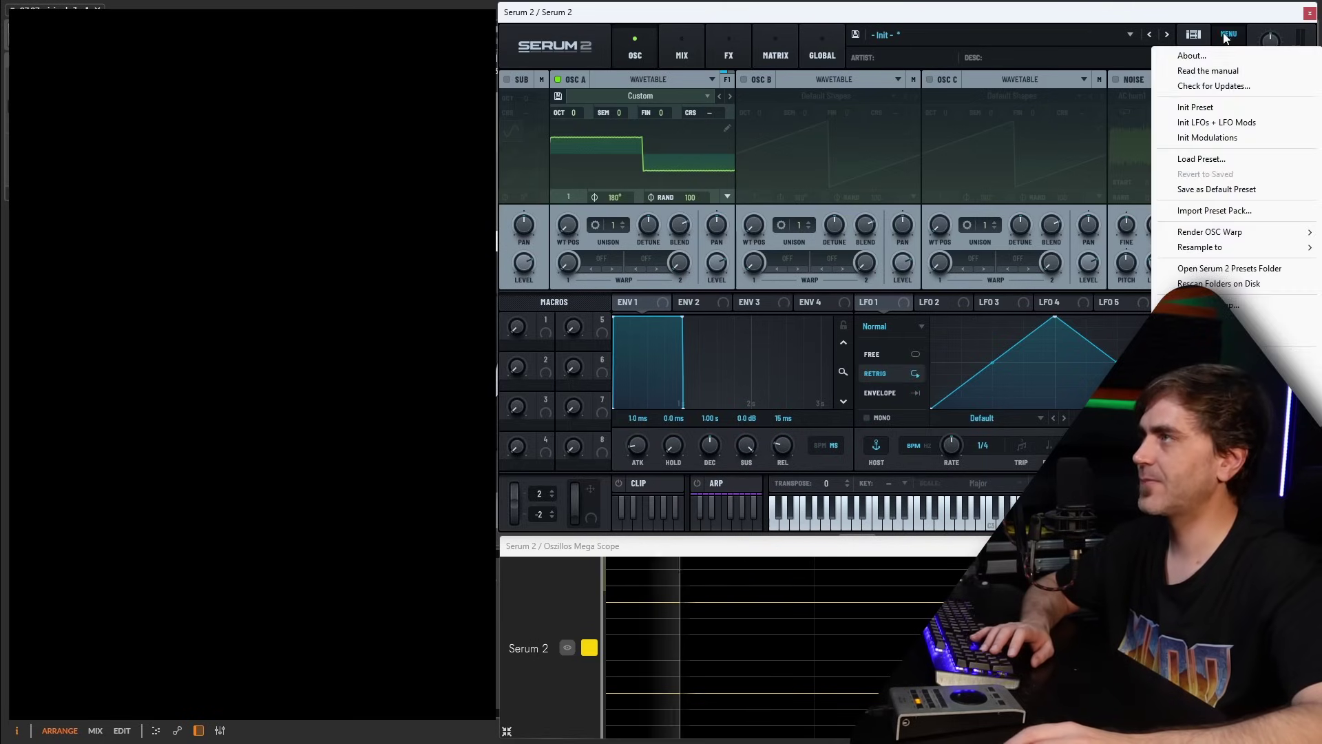
click(1212, 106)
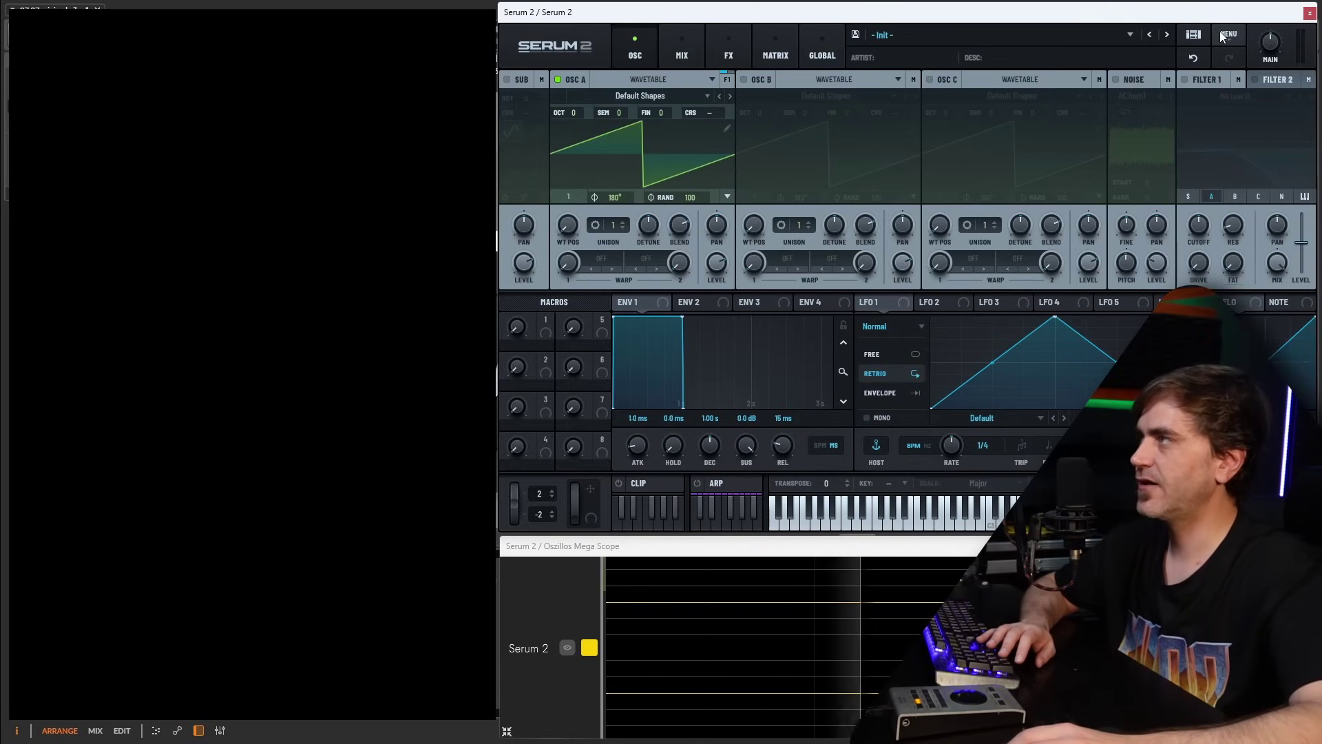
Step: Set oscillator A's first warp mode to Odd/Even and try out its warp amount
click(587, 261)
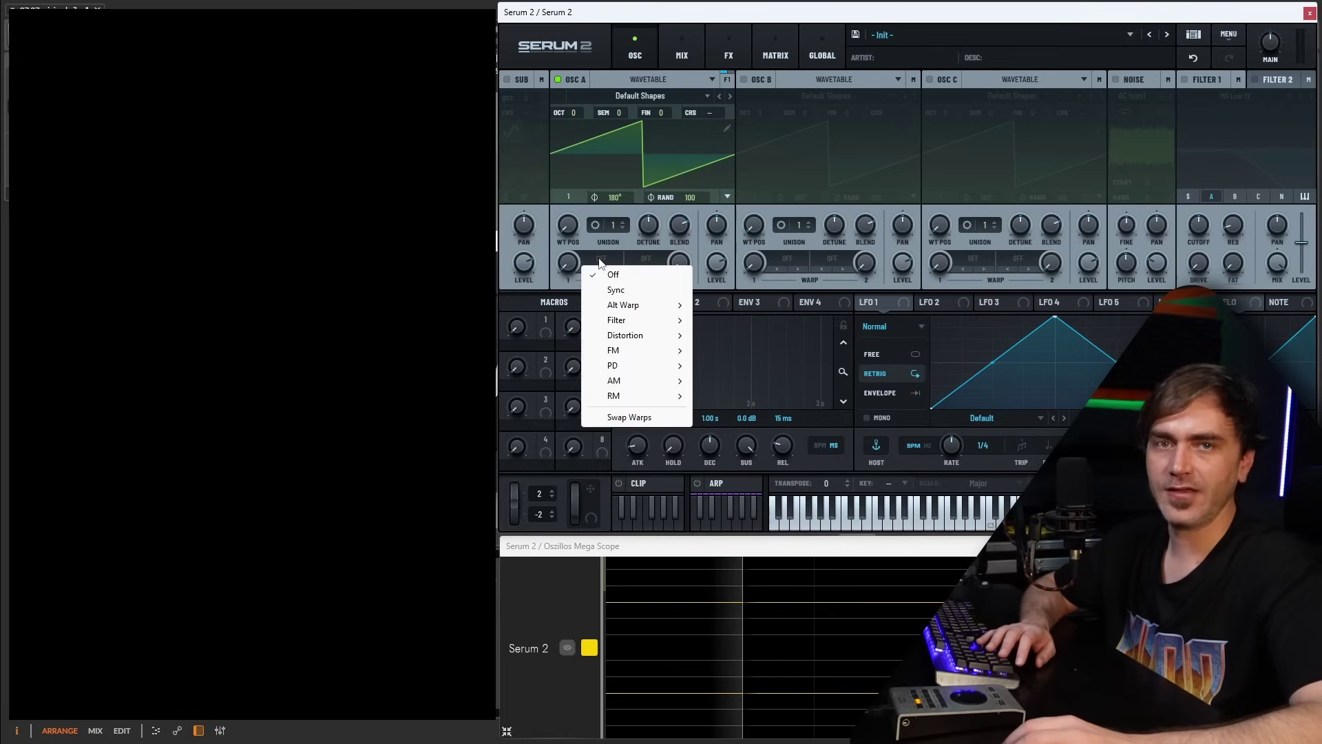
mouse_move(627, 307)
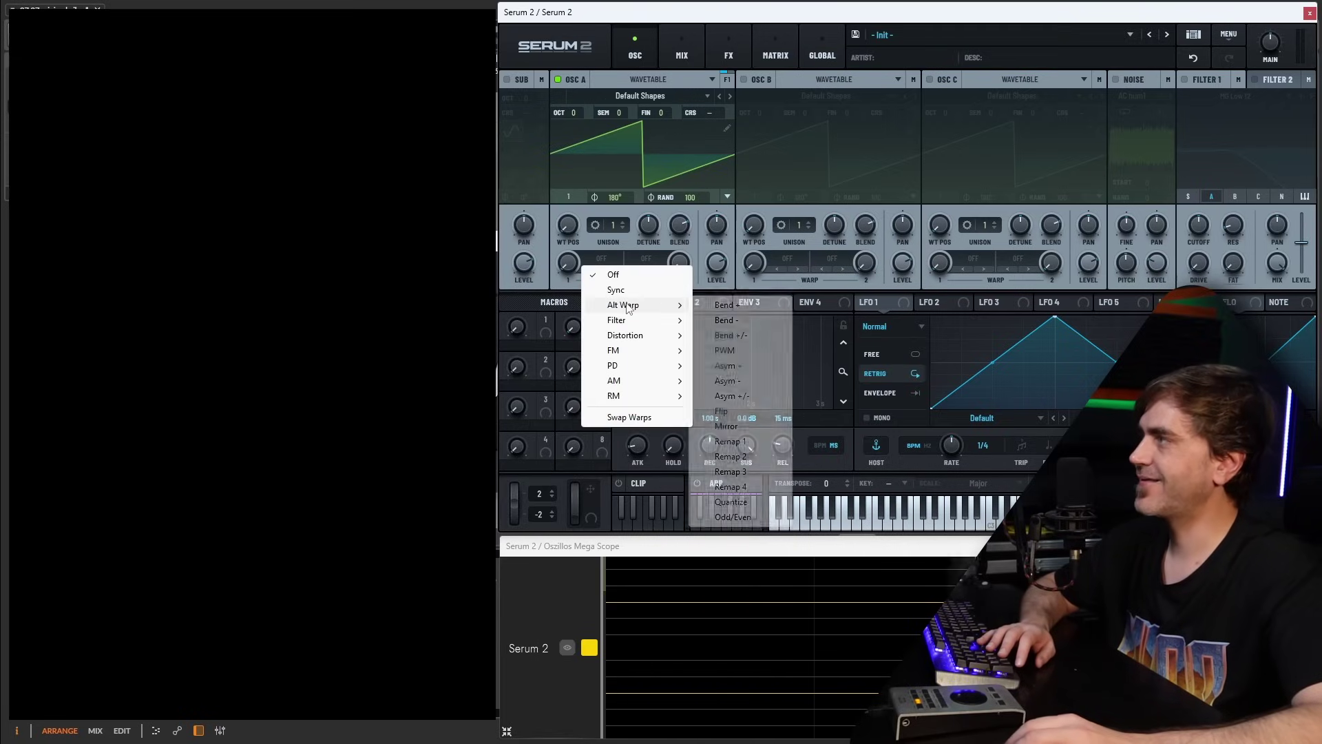
click(733, 517)
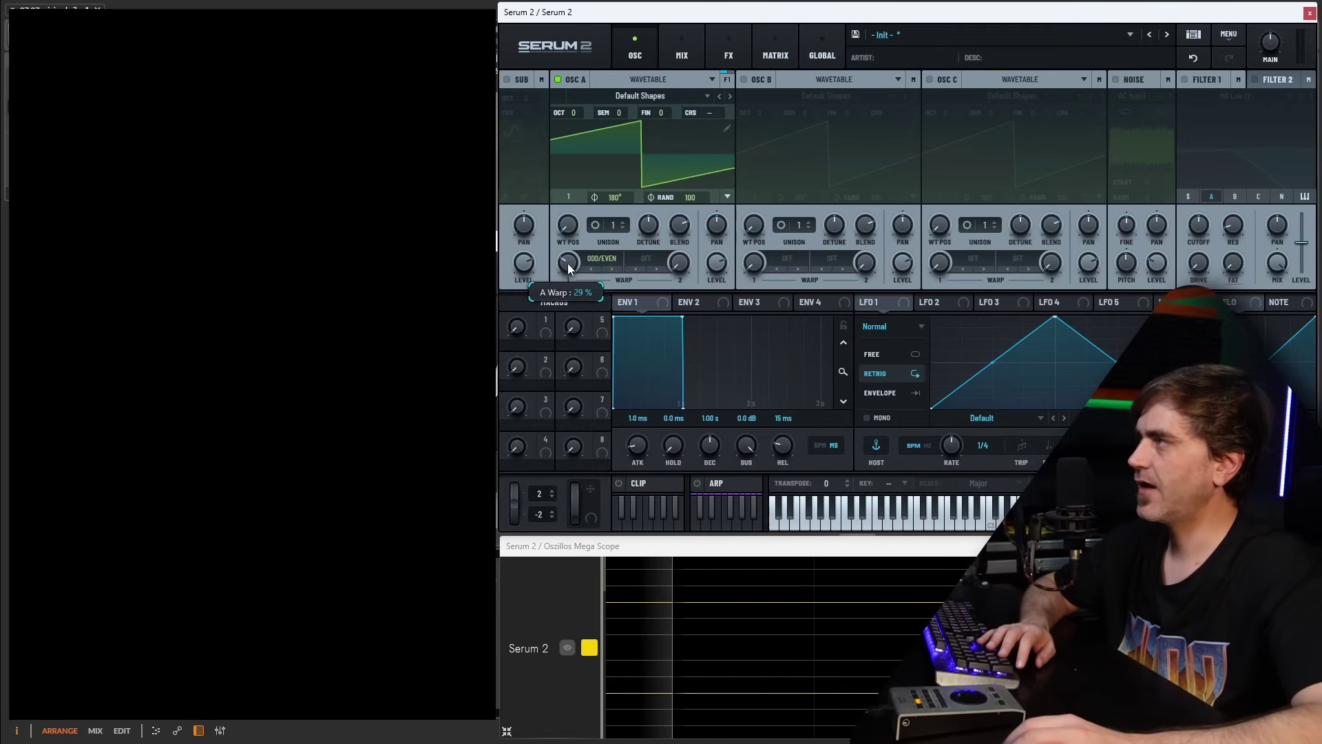
drag(568, 263, 573, 237)
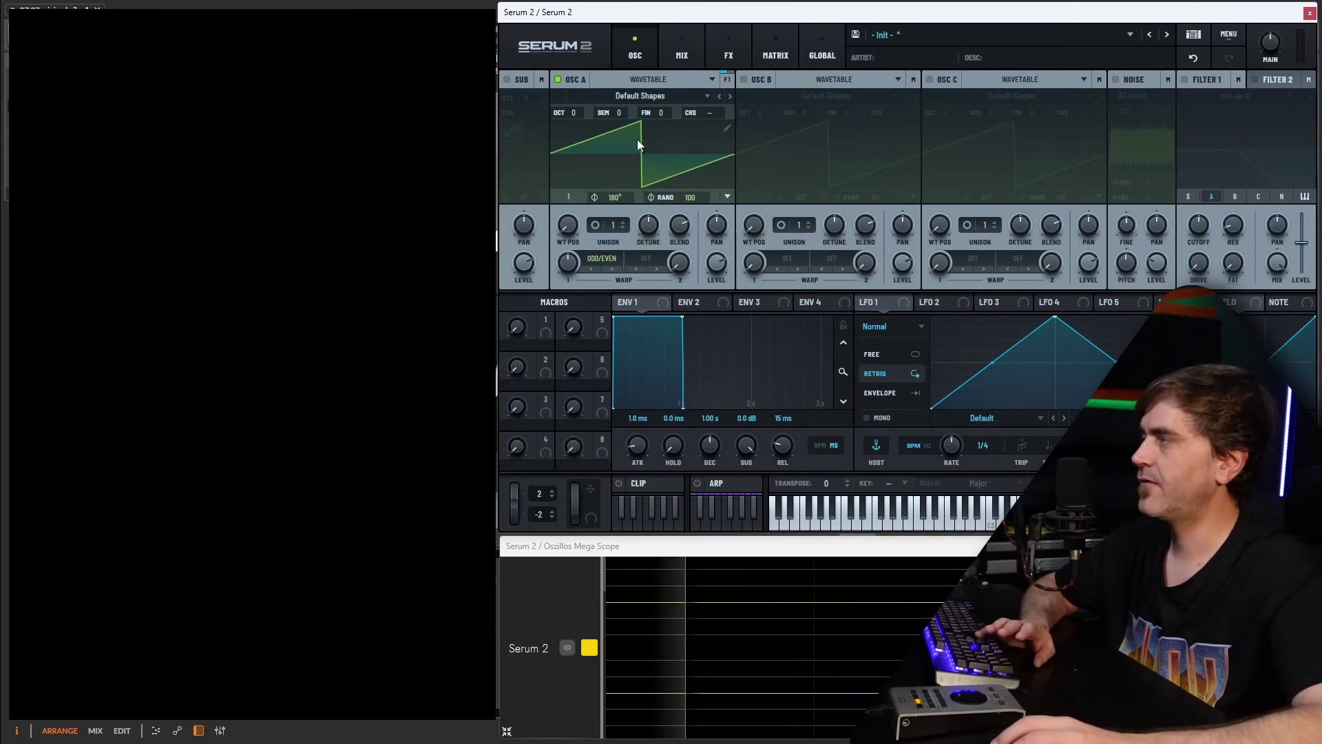
Step: Copy oscillator A's settings, enable oscillator B and paste them into it
right_click(620, 88)
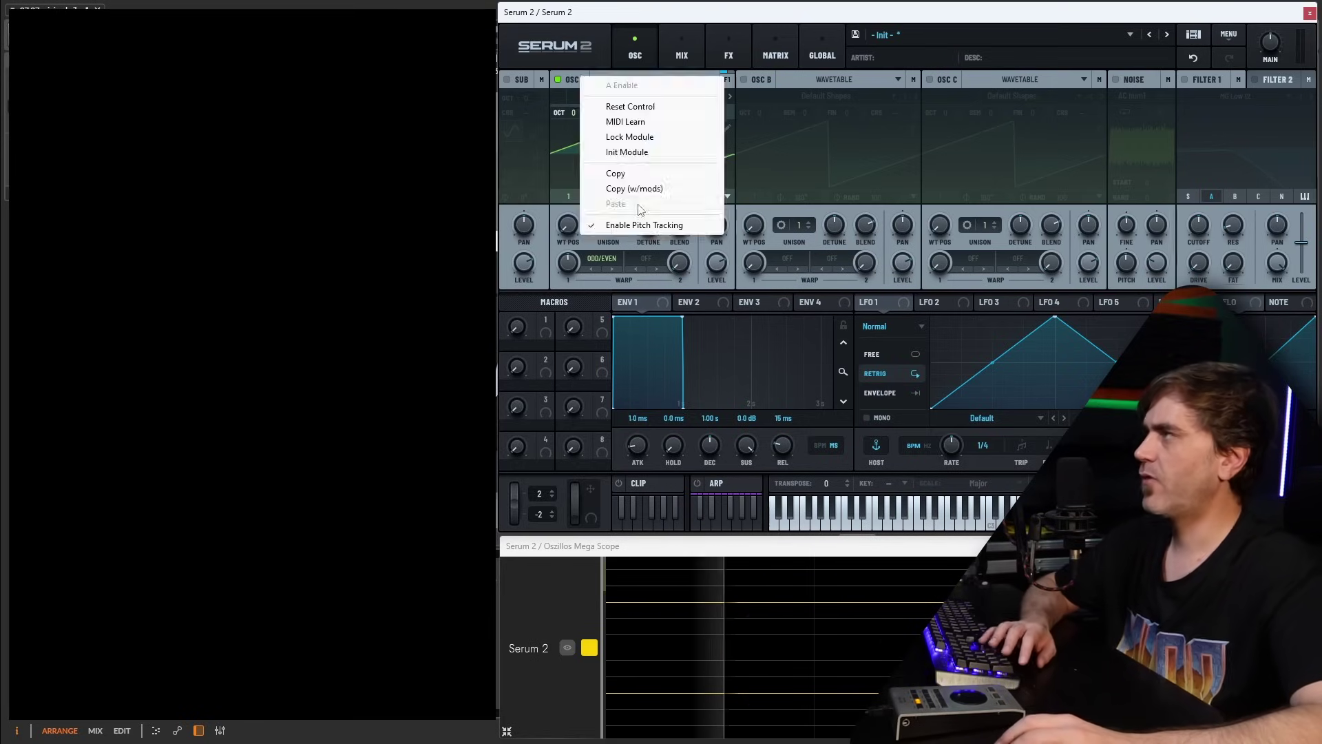
click(621, 172)
click(762, 81)
right_click(761, 81)
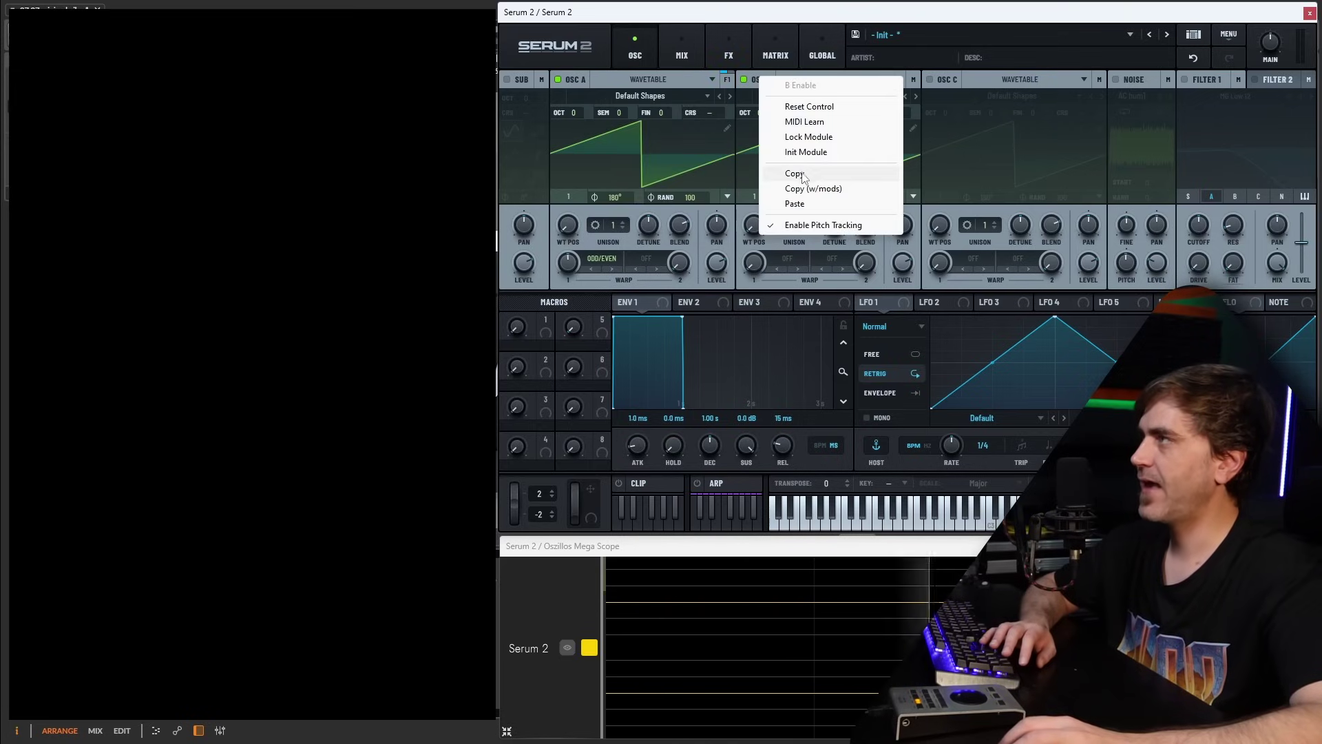
click(799, 204)
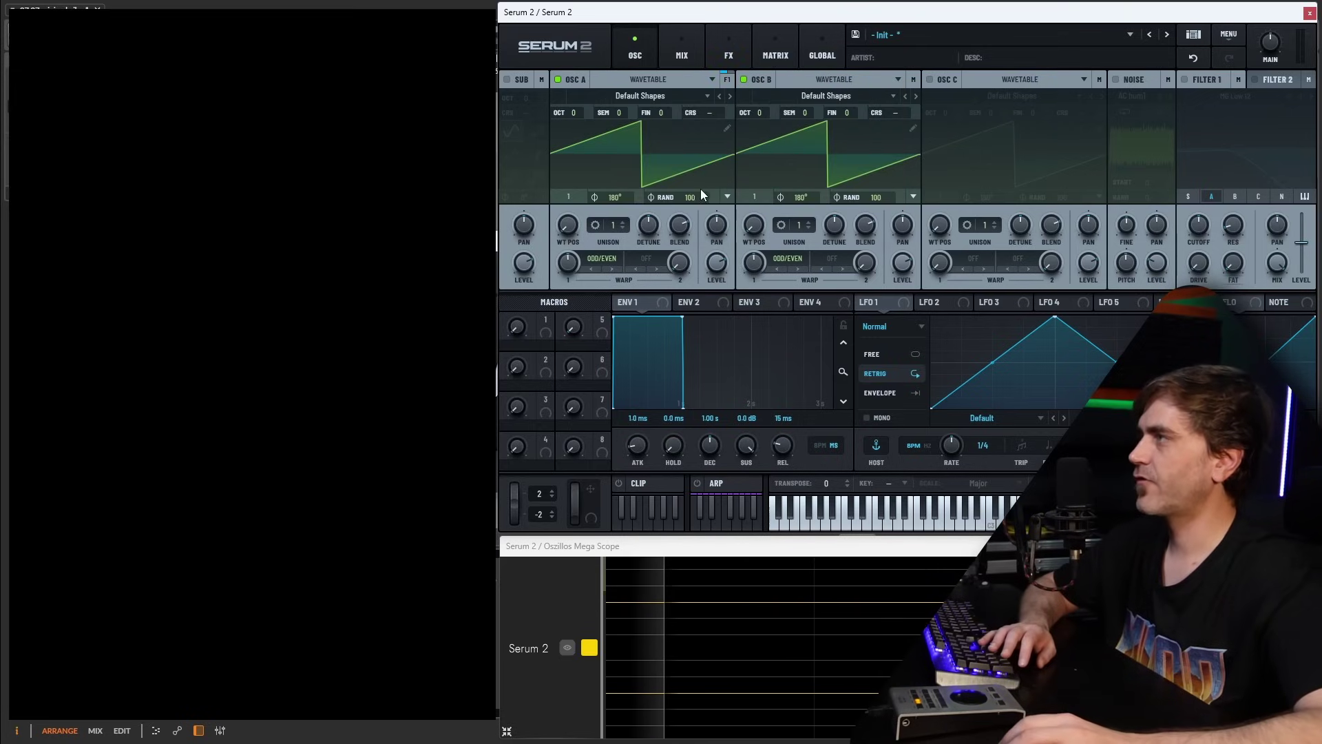
Step: Set phase randomness to 0 on oscillators A and B, and warp A fully to odd and B fully to even harmonics
drag(686, 197, 690, 405)
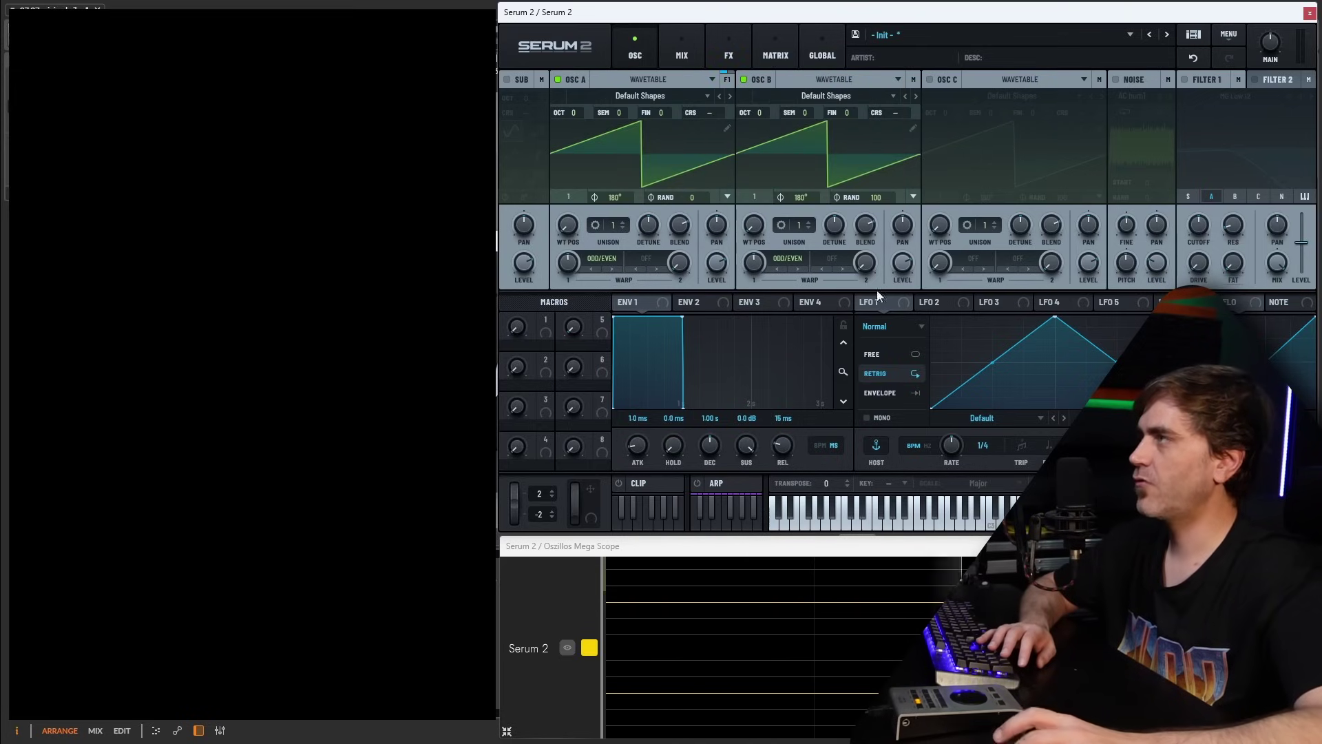
drag(888, 196, 861, 432)
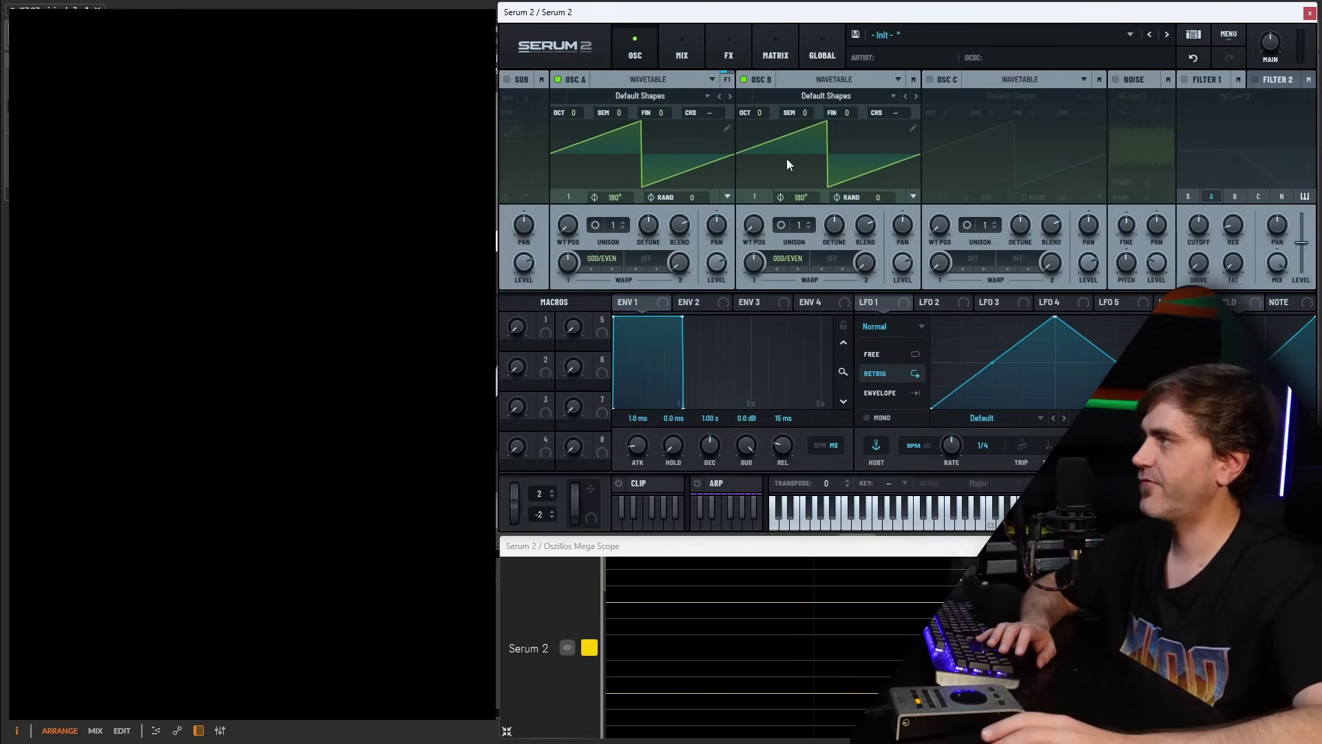
drag(570, 257, 545, 416)
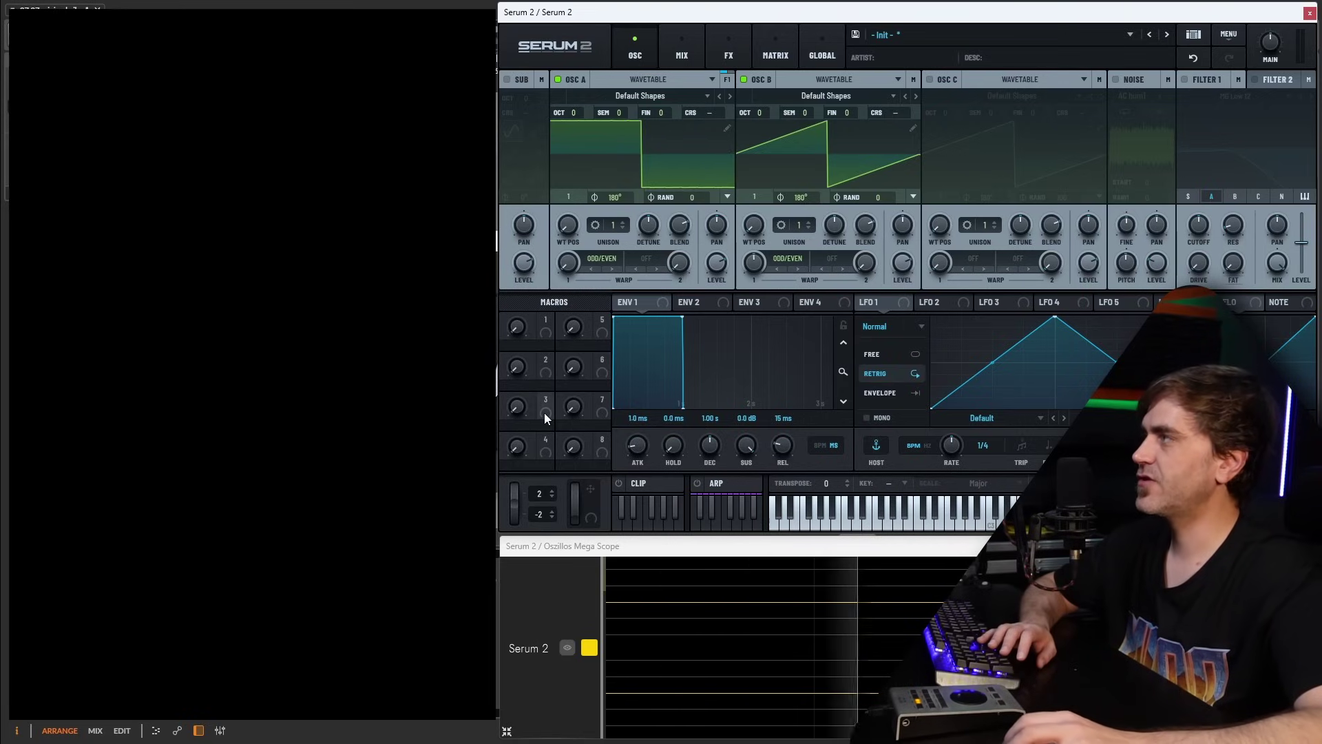
double_click(745, 262)
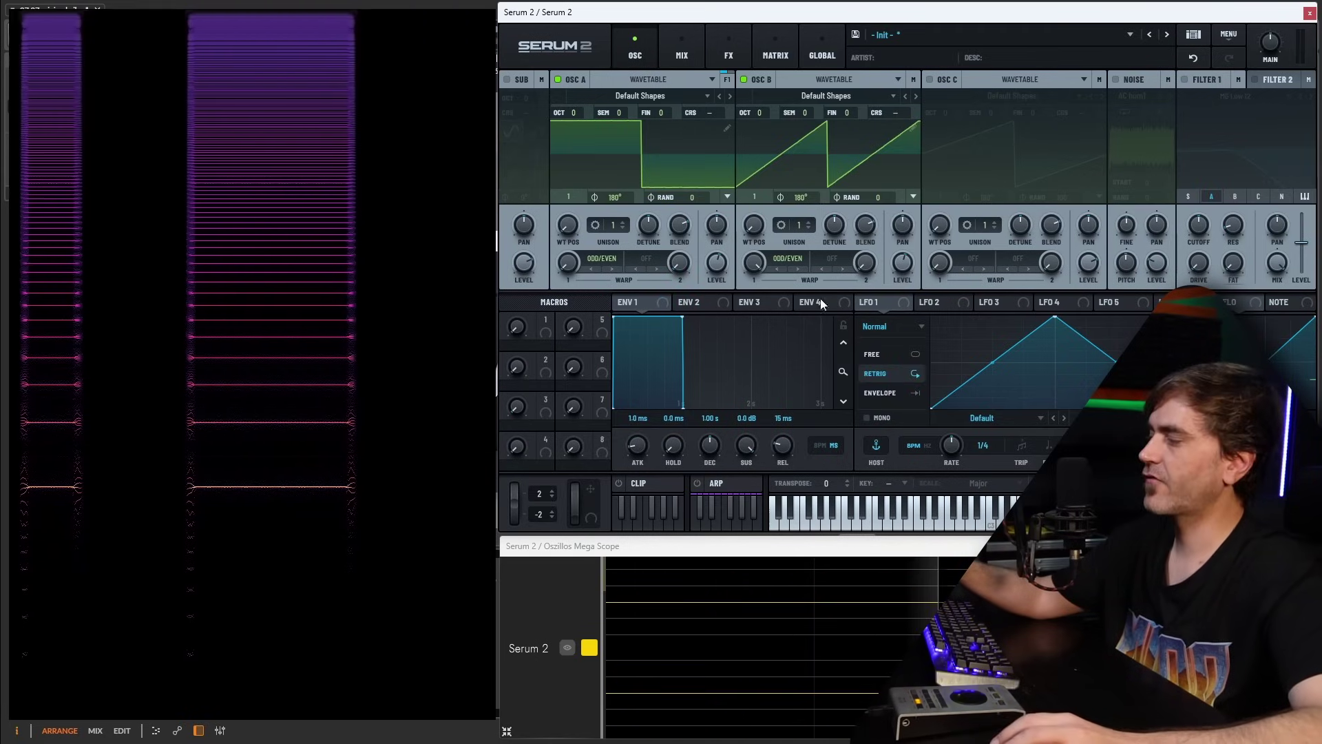
Step: Audition oscillator C's plain saw on its own and switch back to oscillators A and B together for comparison
click(558, 78)
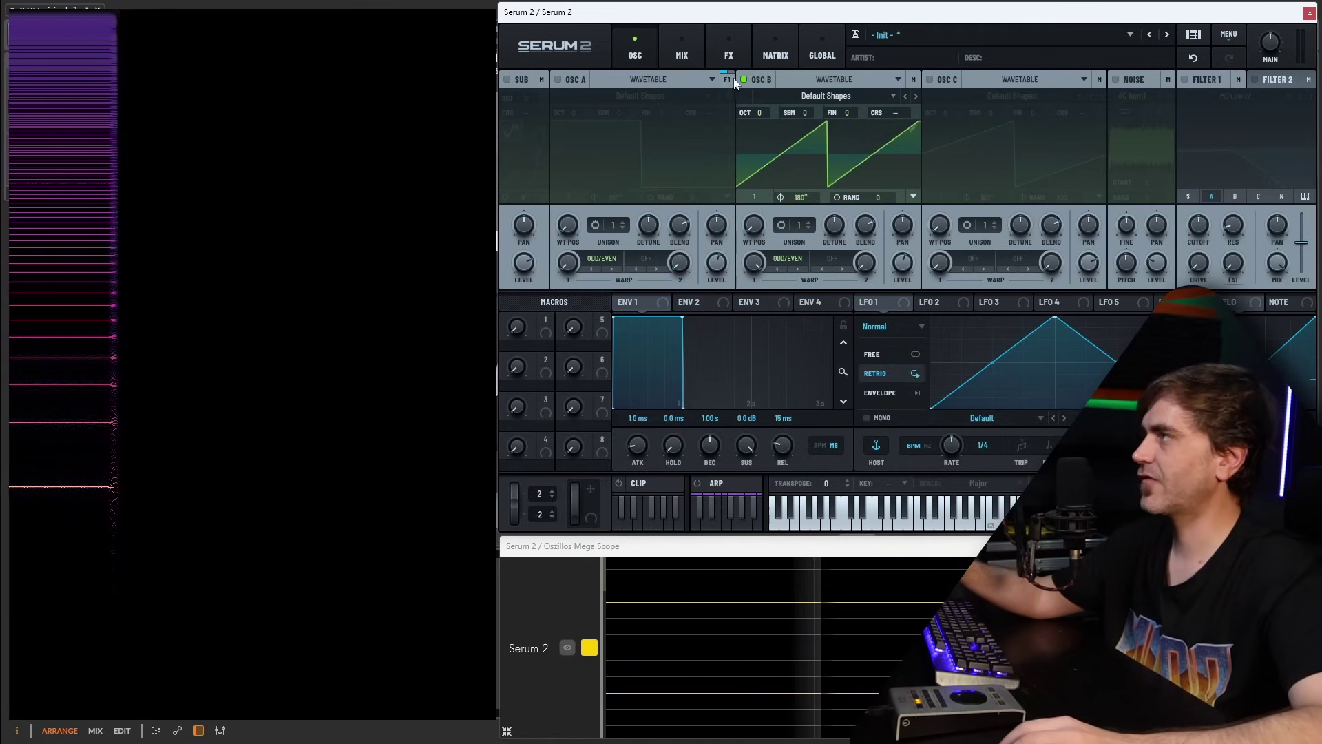
click(744, 79)
click(931, 79)
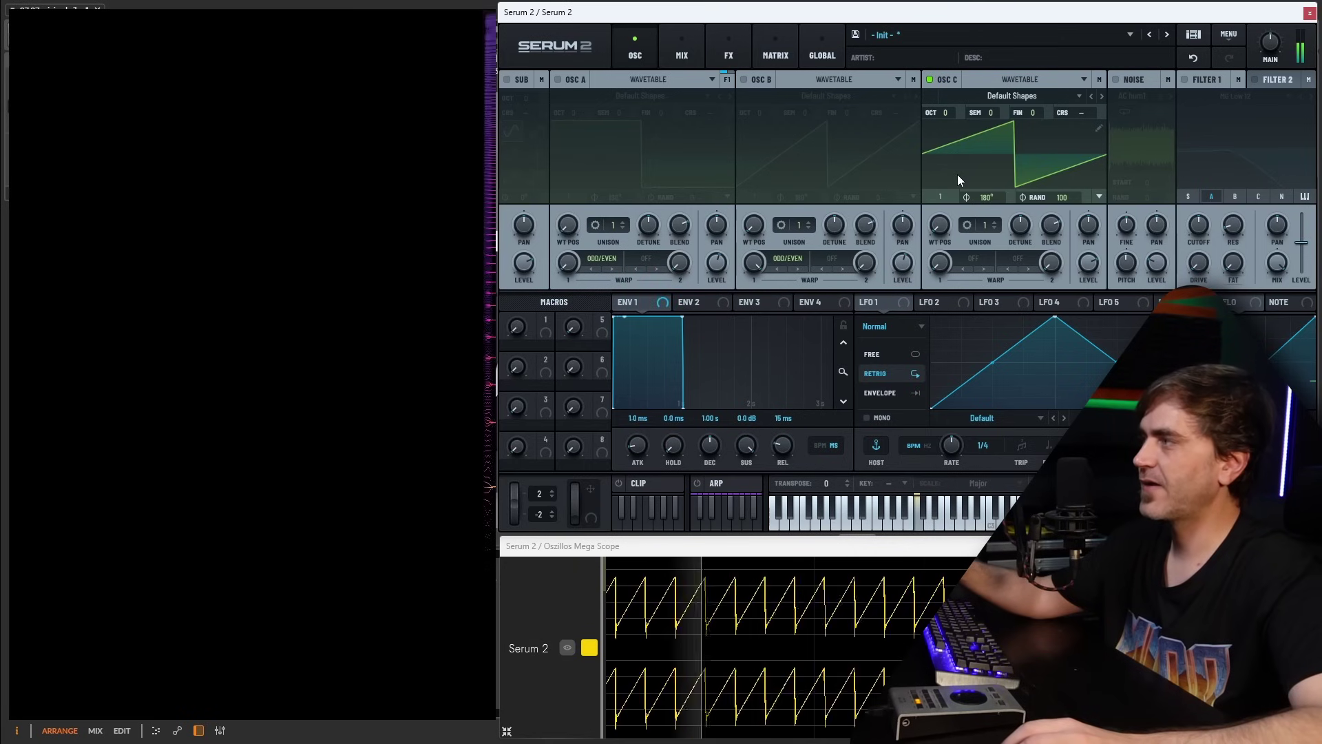
mouse_move(338, 306)
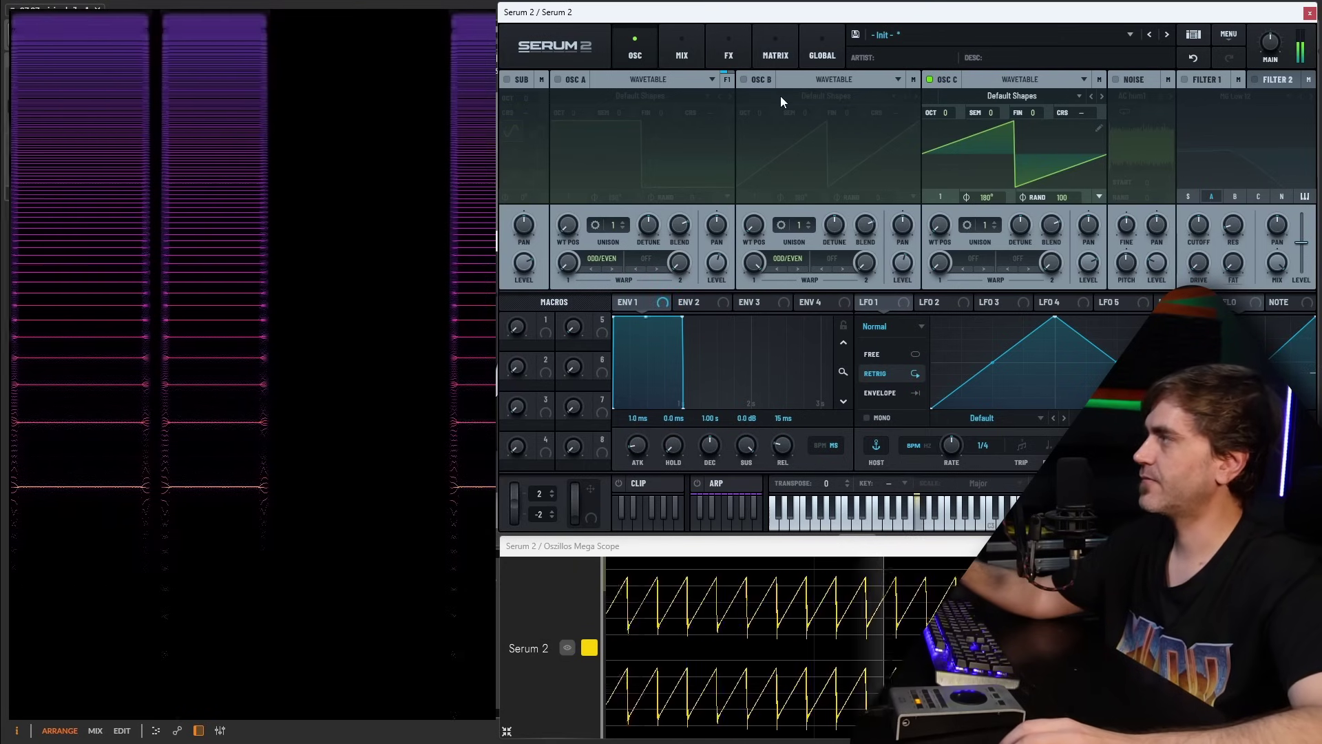
click(930, 80)
click(744, 79)
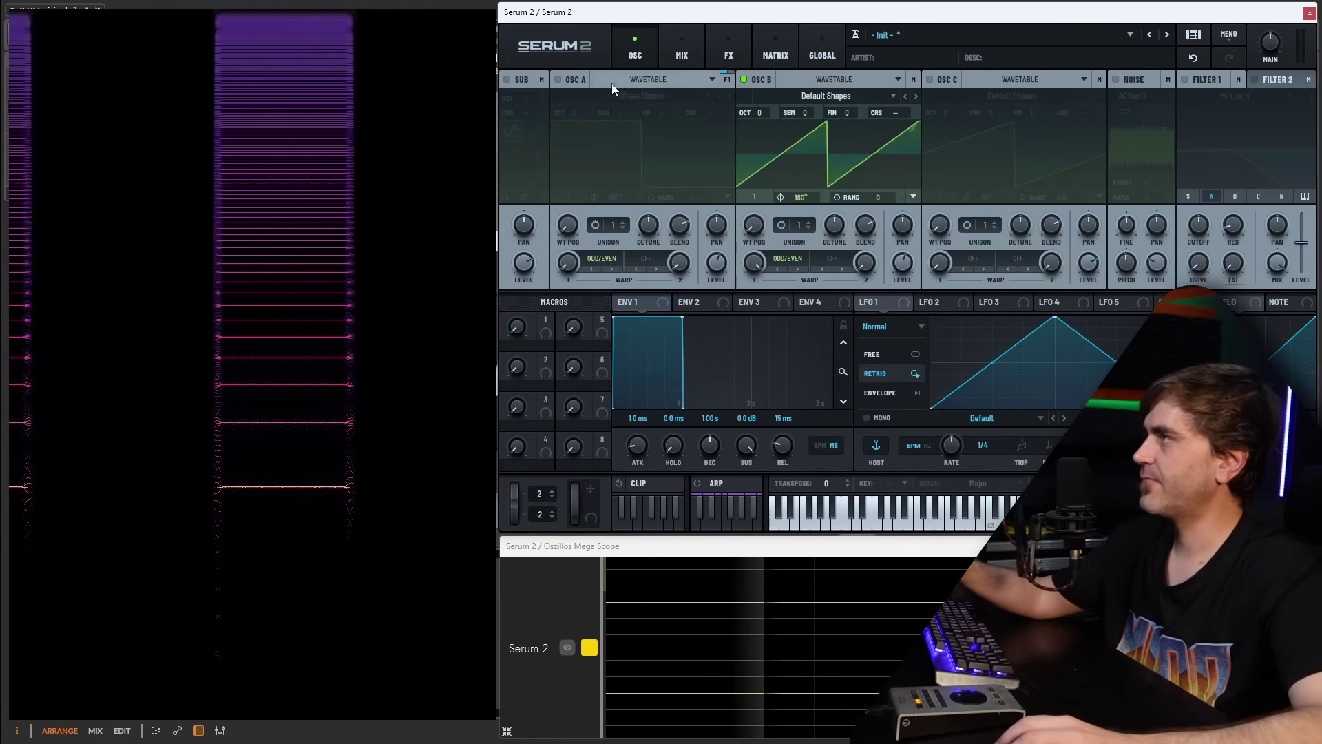
click(558, 79)
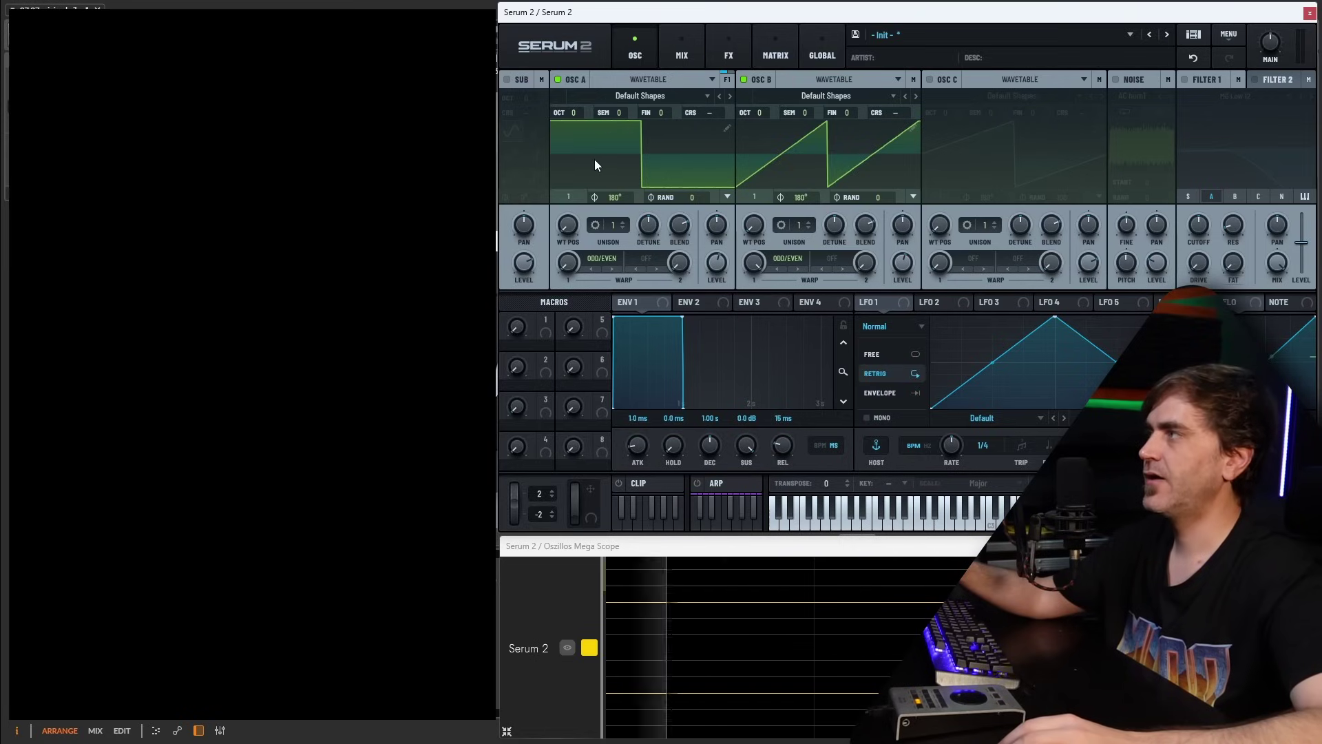
Step: Compare oscillators A and B by soloing each in turn on the spectrogram and scope, and re-enable both together
mouse_move(394, 252)
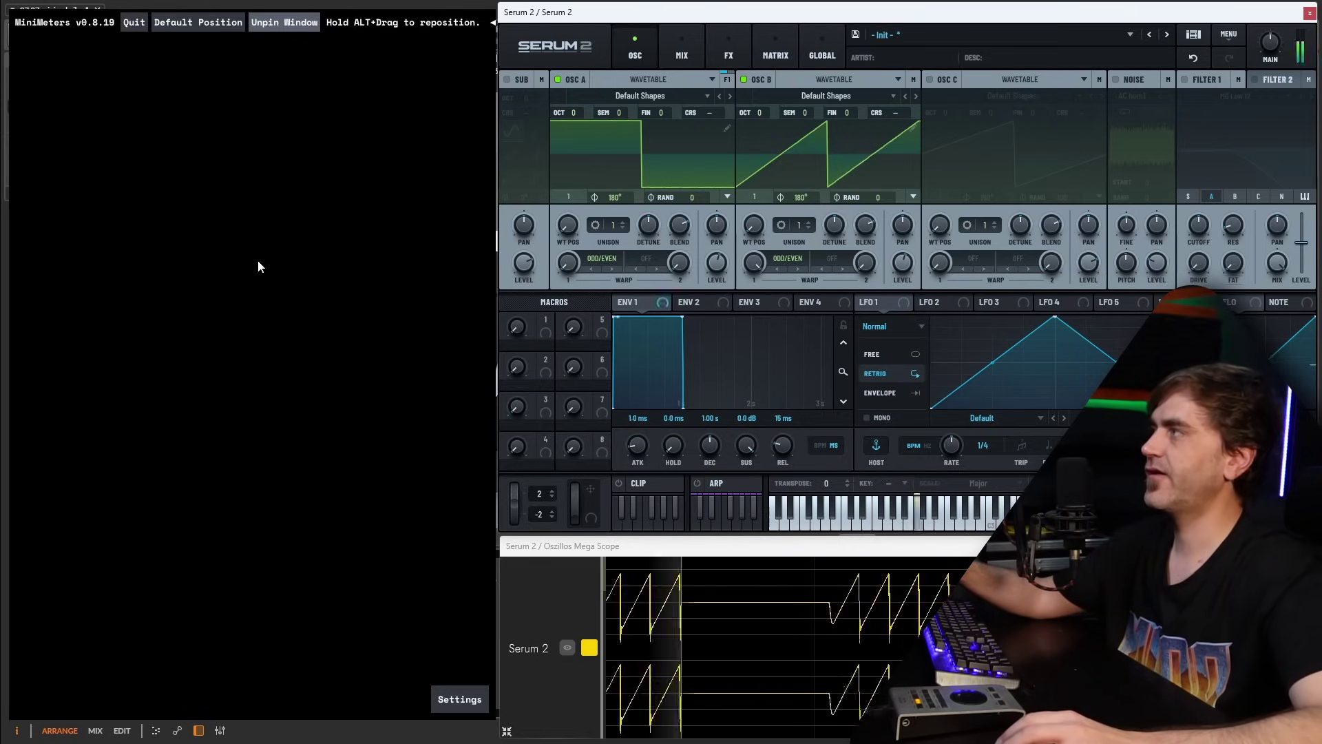
click(743, 80)
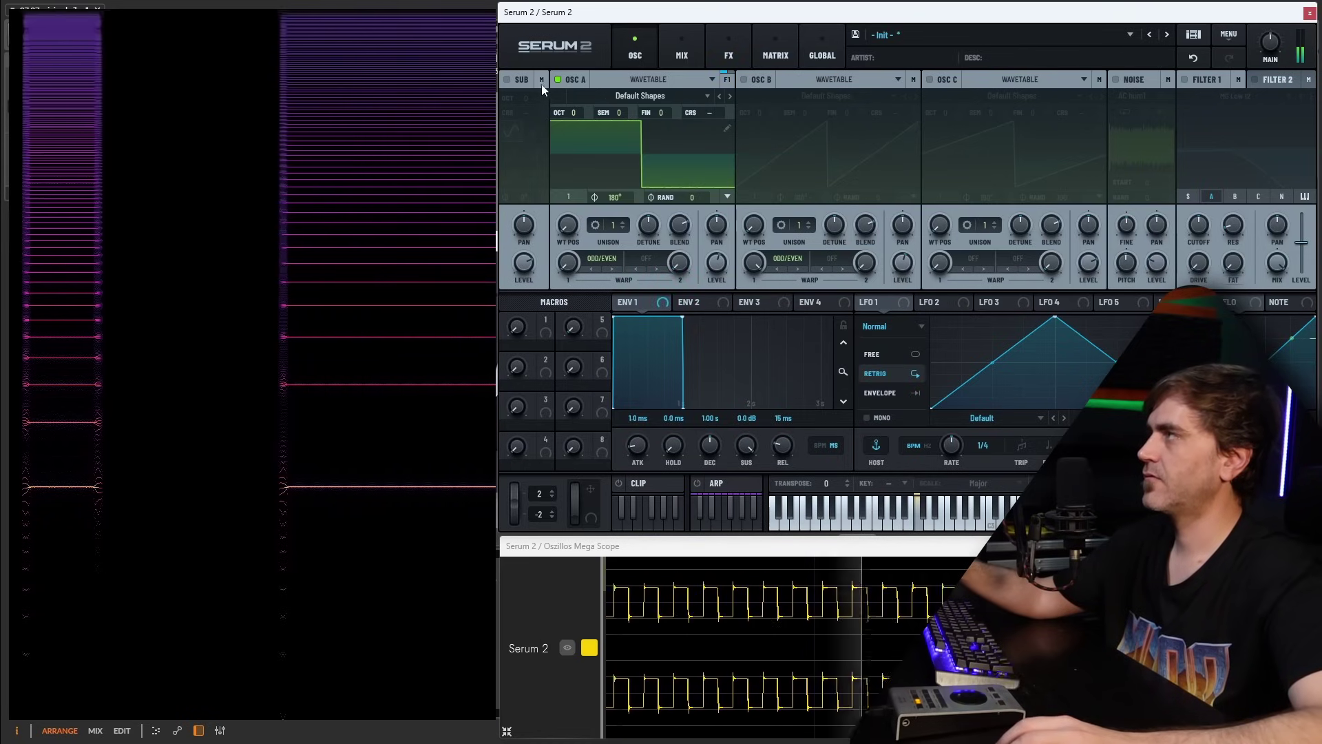
click(559, 79)
click(756, 81)
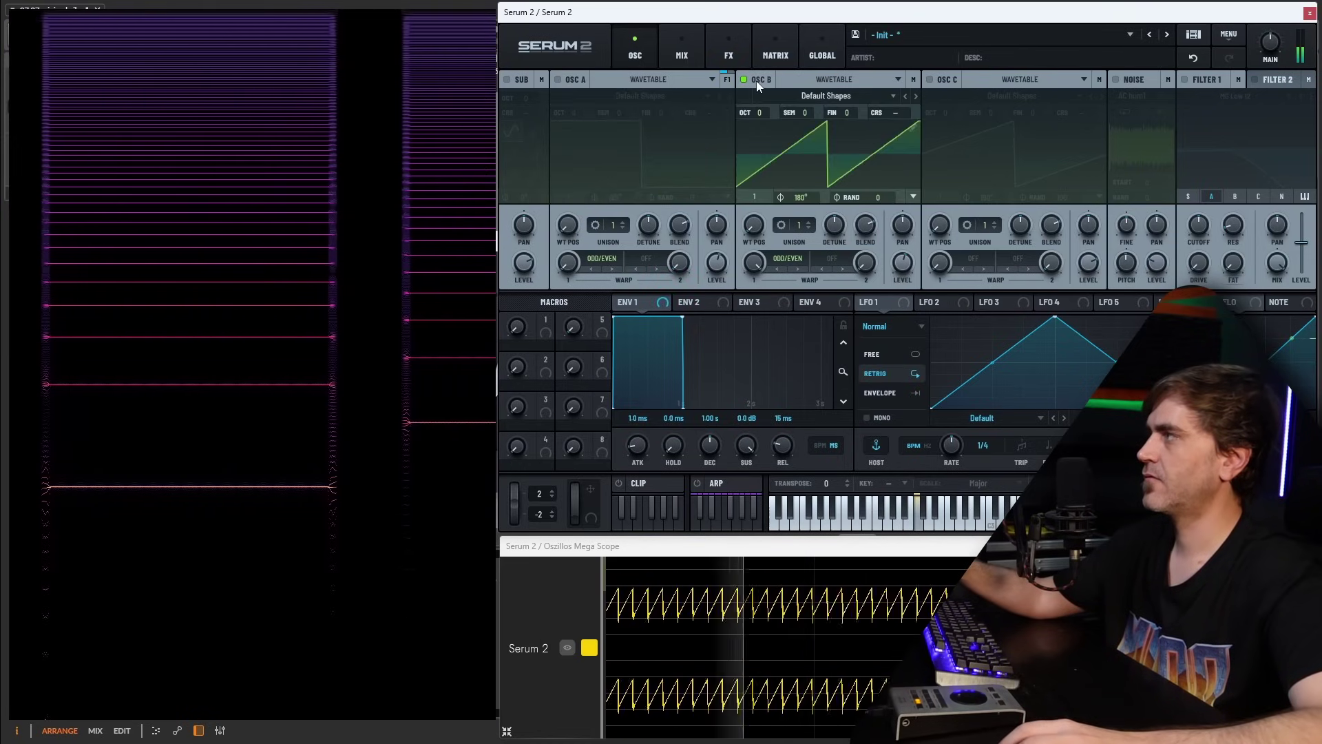
click(756, 81)
click(562, 80)
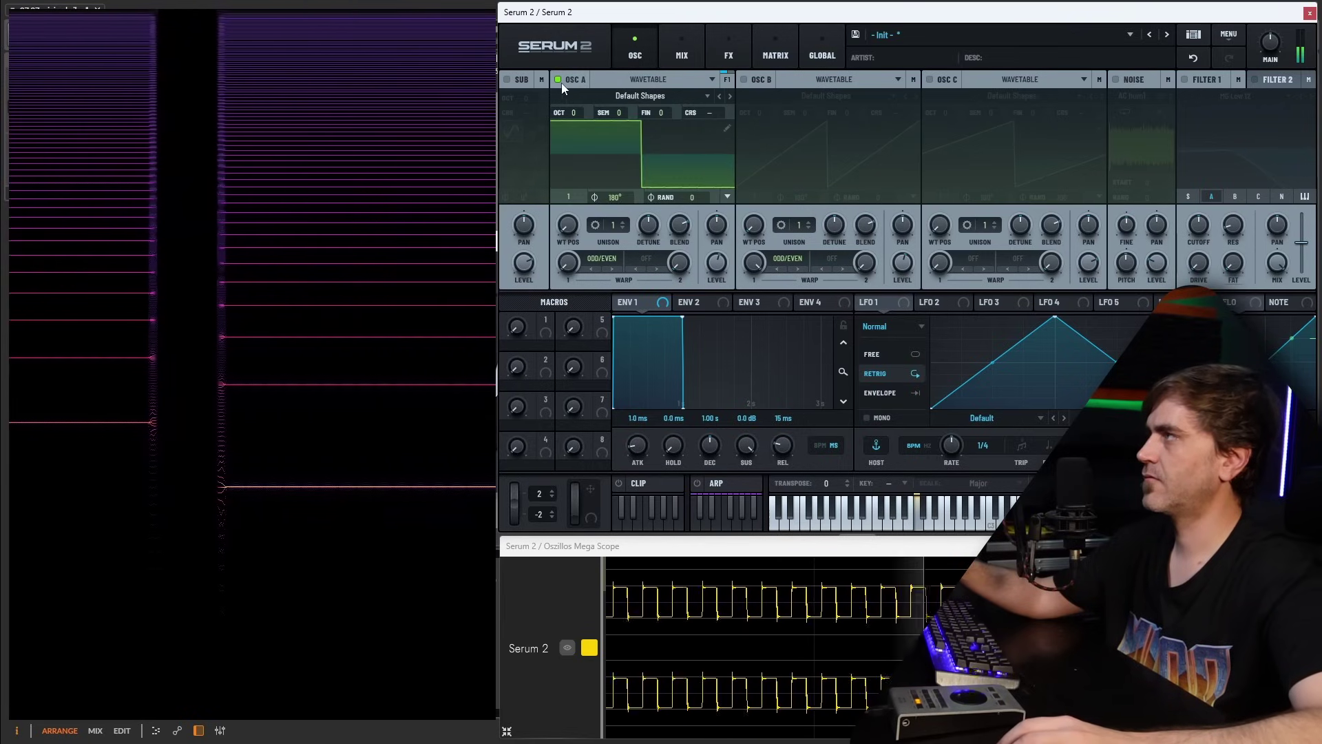
click(561, 81)
click(750, 80)
click(750, 80)
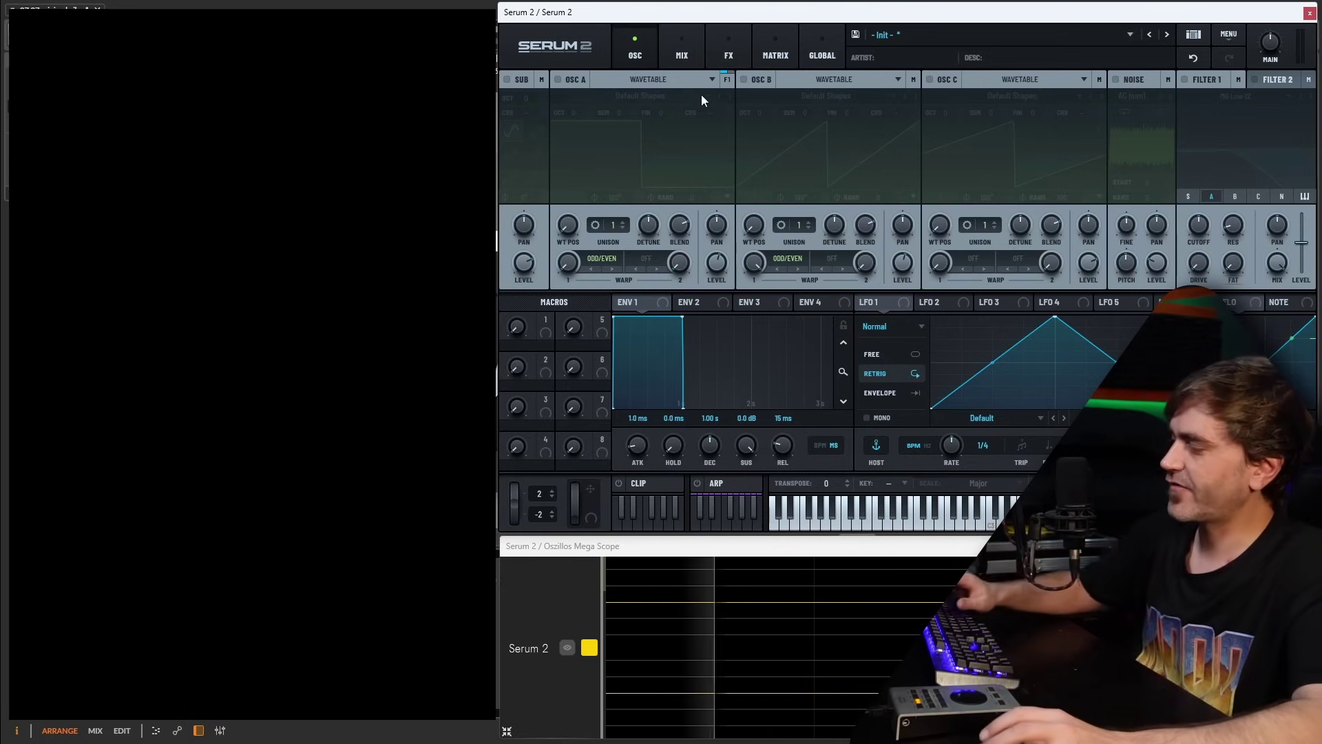
click(744, 79)
click(558, 79)
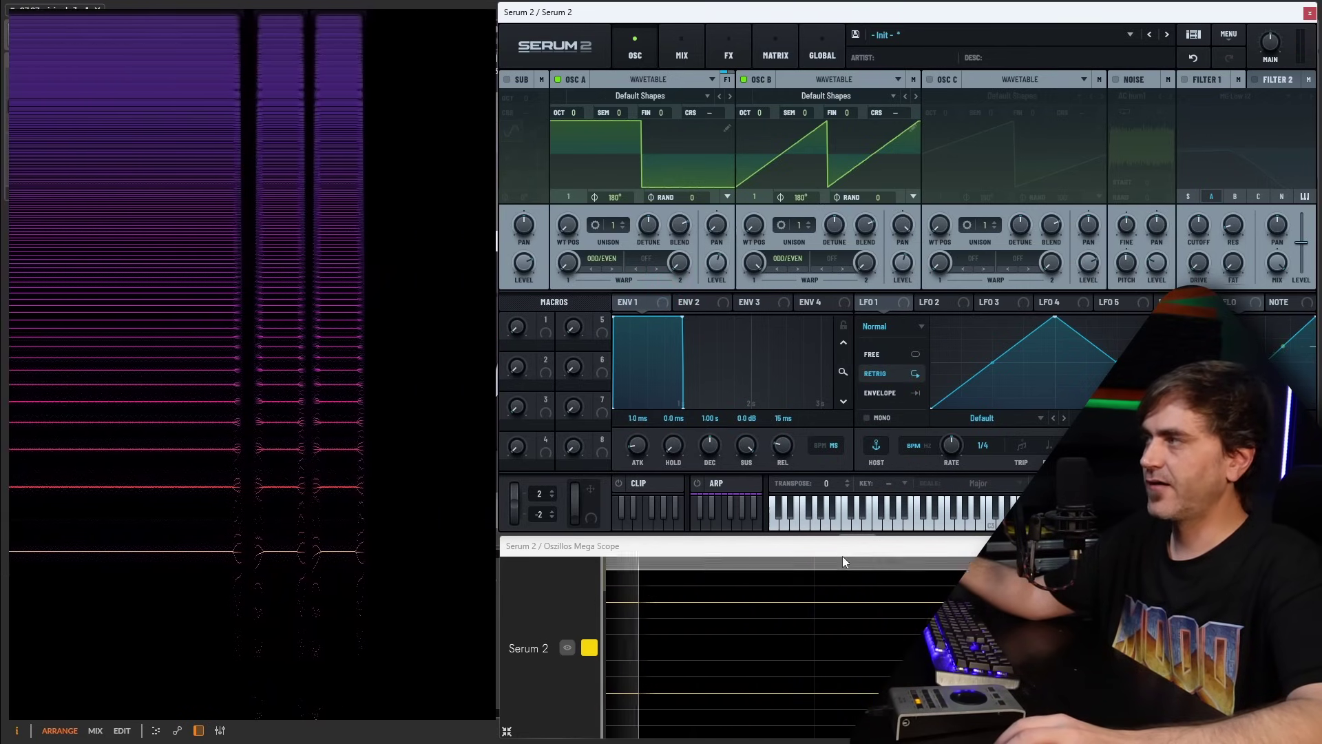
Step: Reposition the Oszillos Mega Scope window and set its channel display to M+S
drag(843, 549, 884, 421)
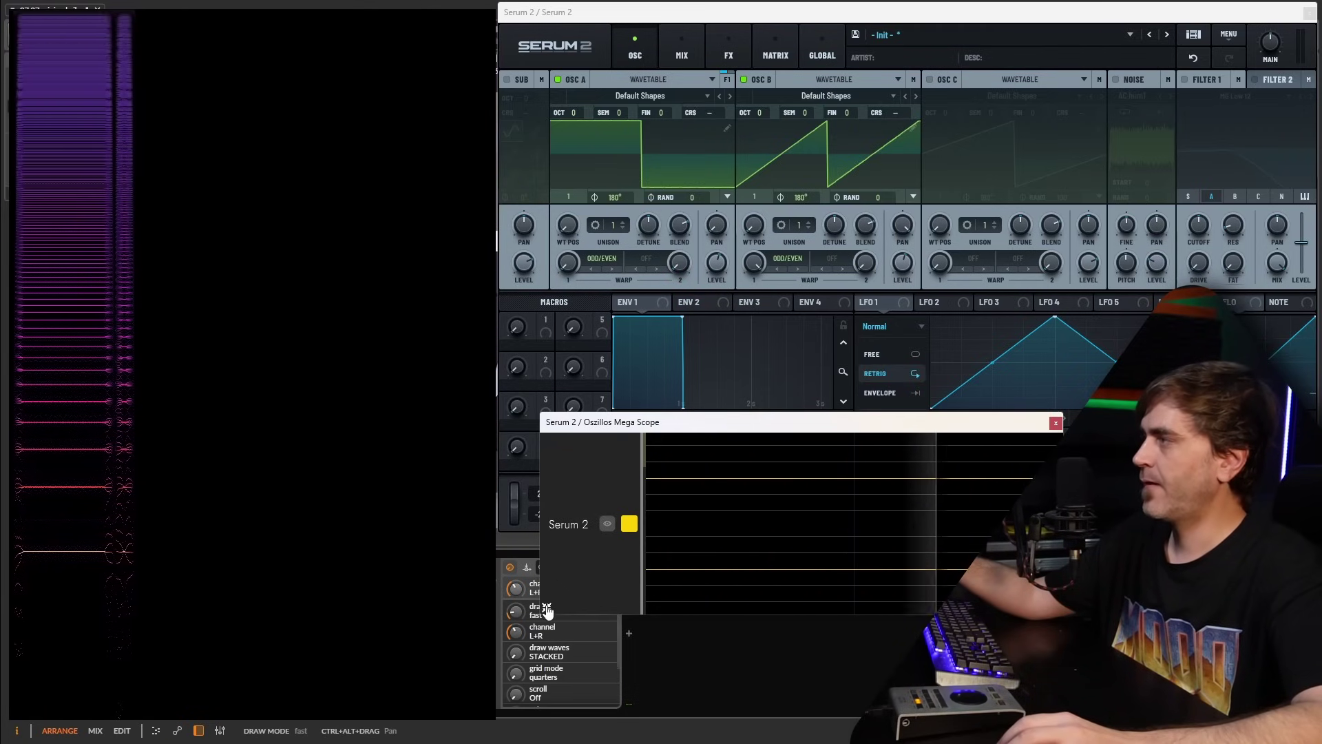
click(819, 660)
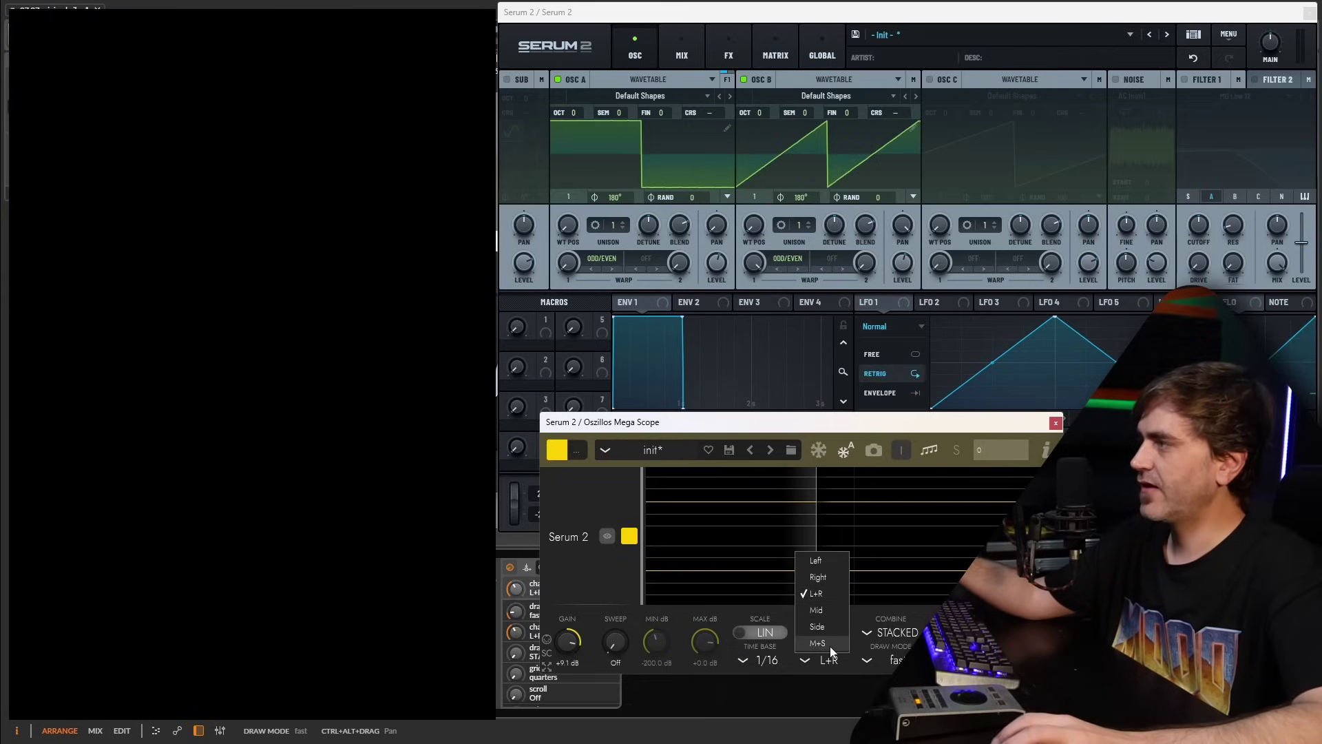
click(828, 643)
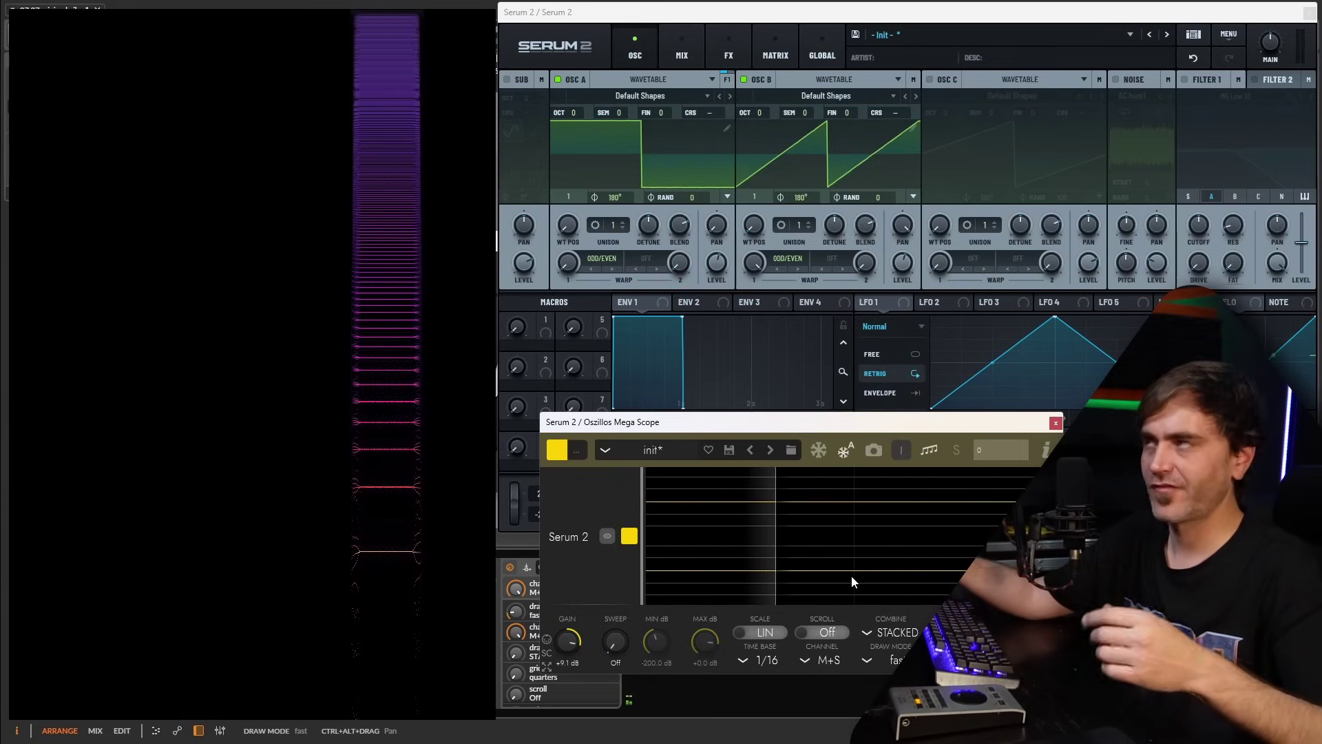
Step: Disable oscillators A and B and enable only oscillator C to view its plain saw in the mid/side scope
click(558, 80)
click(743, 80)
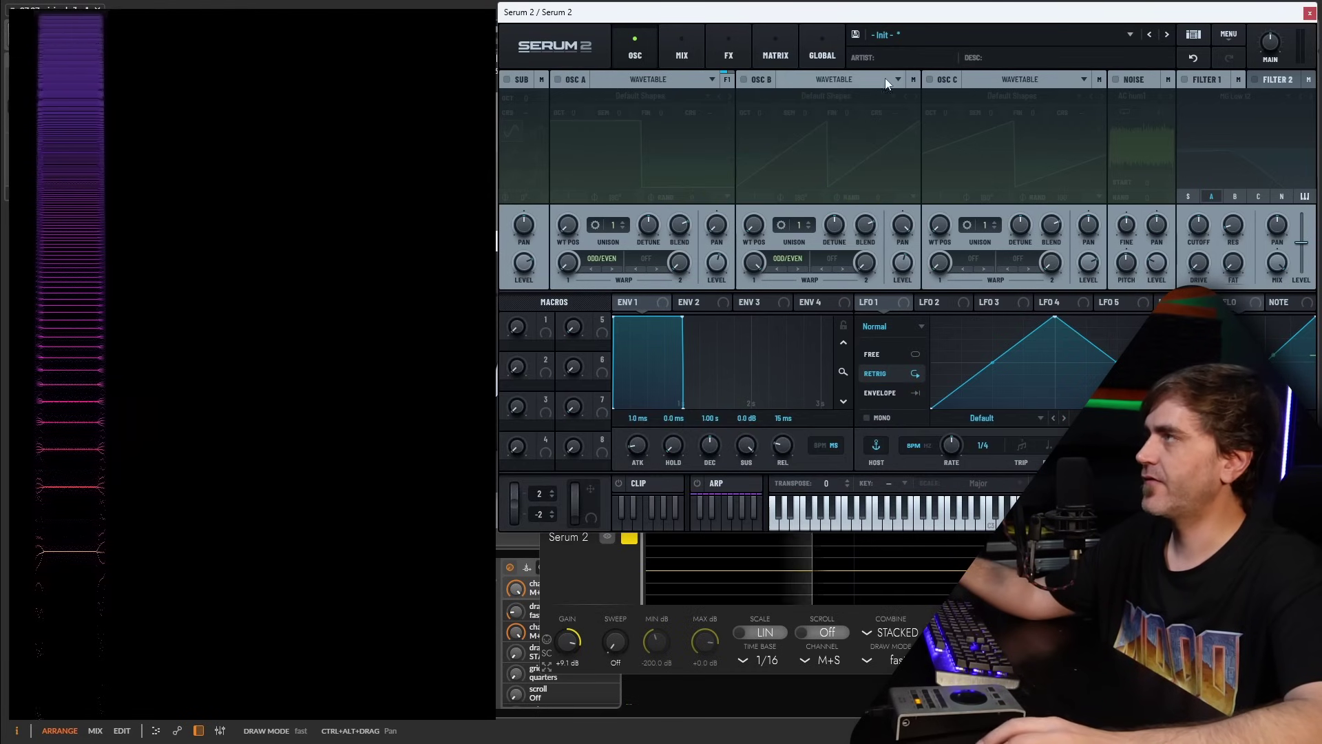
click(931, 80)
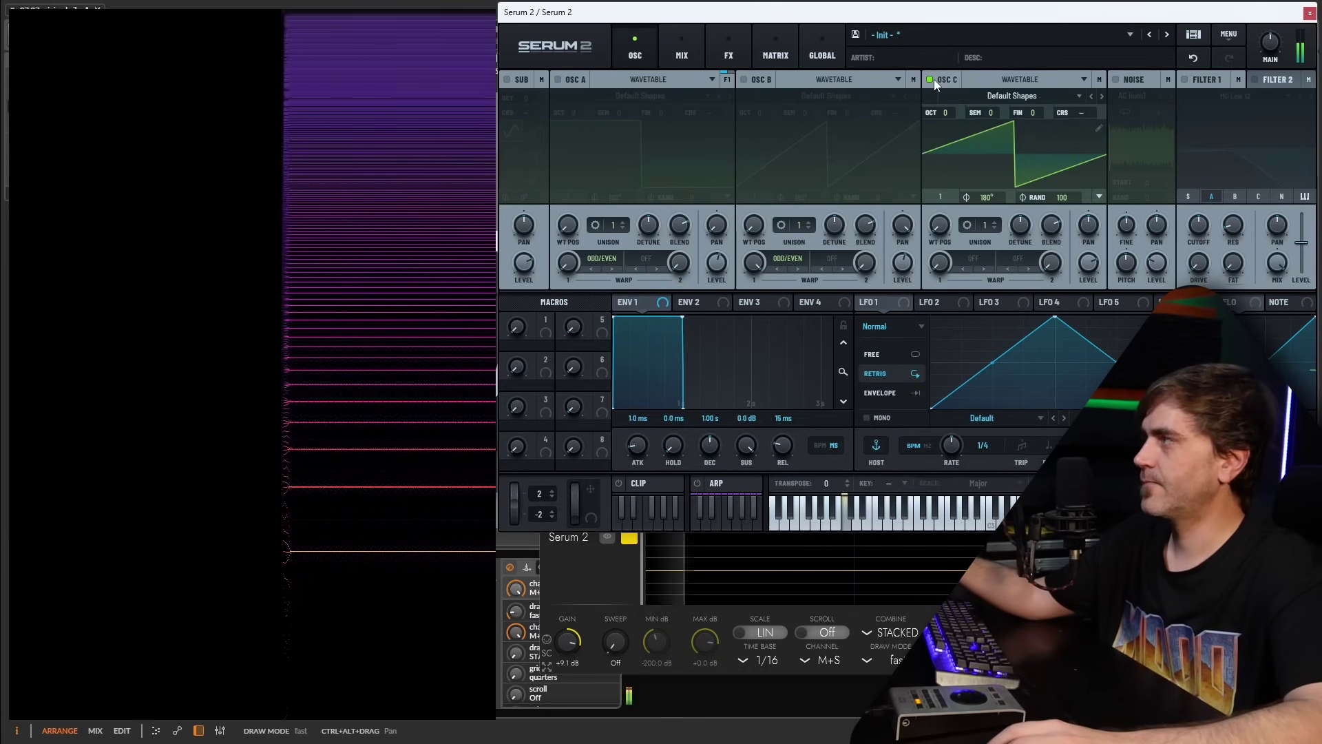
Step: Compare oscillators A and B together against oscillator C's plain saw by switching between them, finishing with A and B enabled
click(931, 80)
click(743, 80)
click(558, 79)
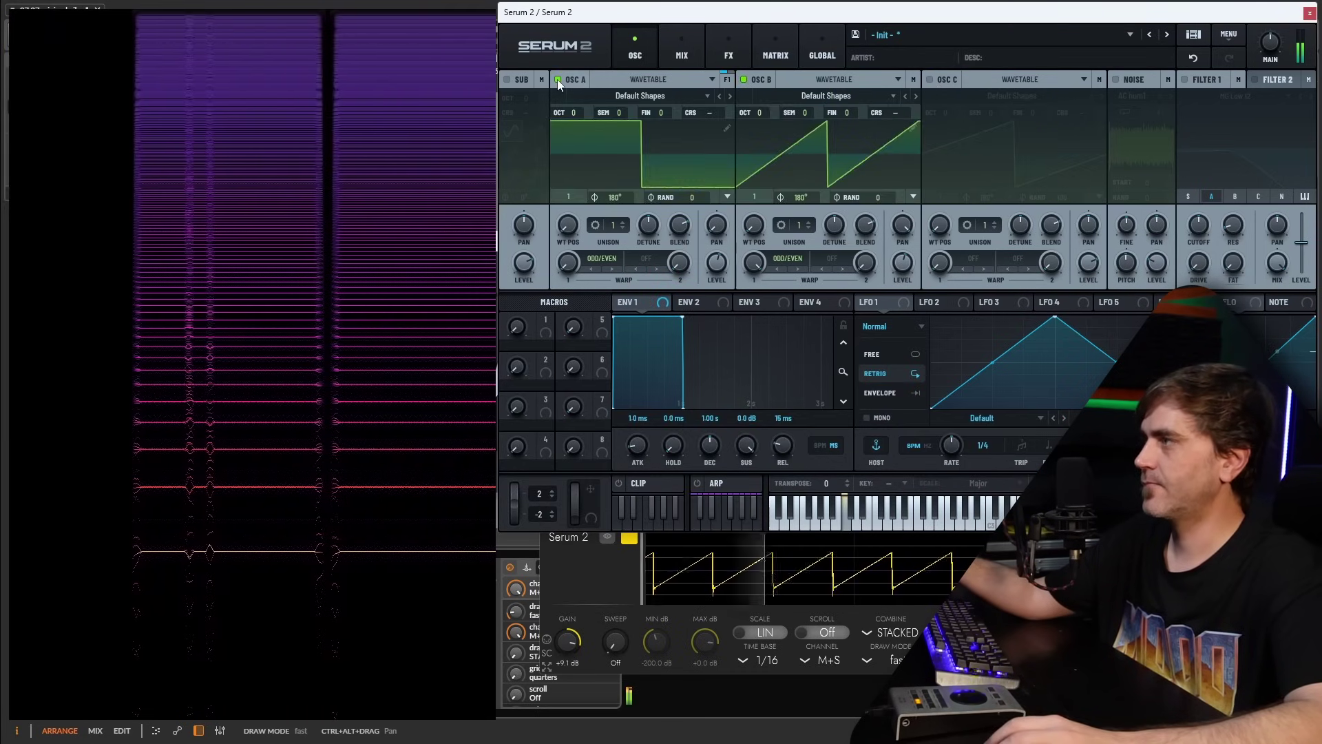
click(557, 80)
click(743, 80)
click(931, 80)
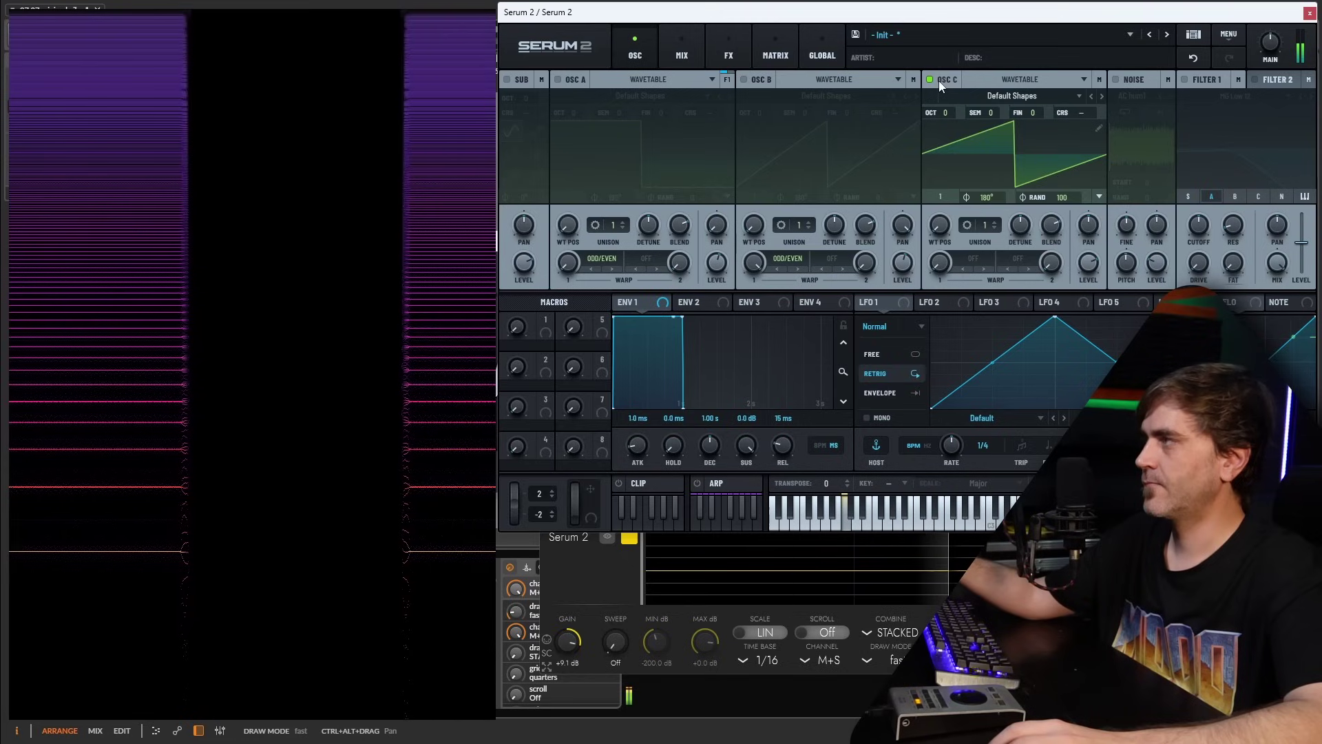
click(930, 80)
click(743, 80)
click(558, 80)
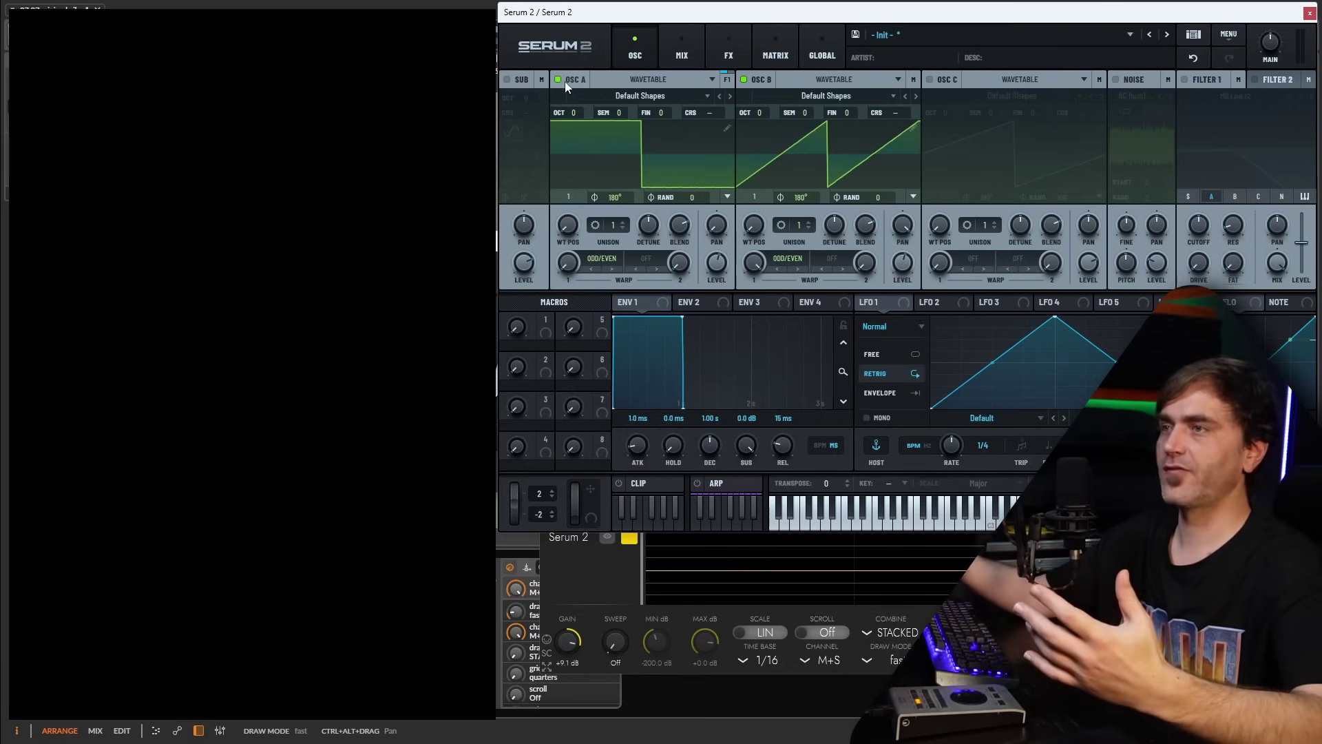
Step: Return oscillator A's pan to centre and offset it slightly left to hear the effect of a smaller stereo spread
mouse_move(513, 192)
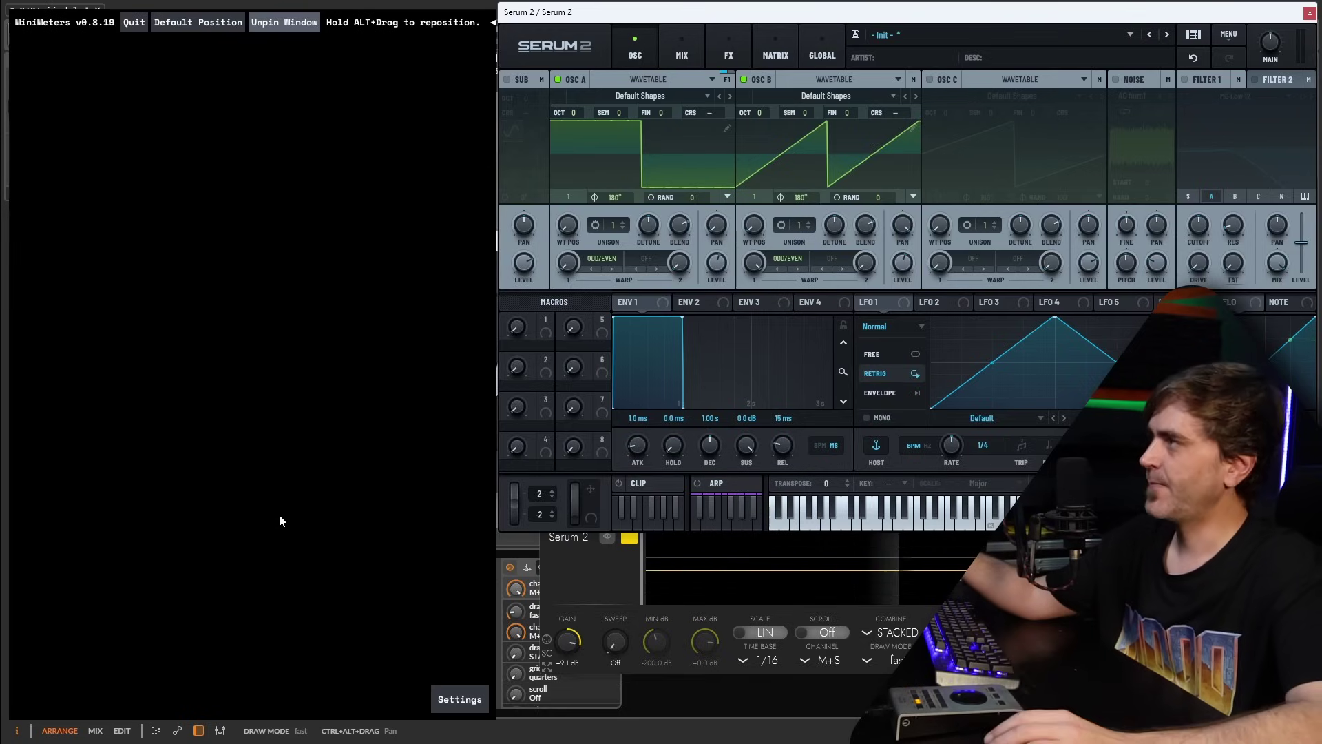
drag(715, 225, 712, 243)
double_click(713, 233)
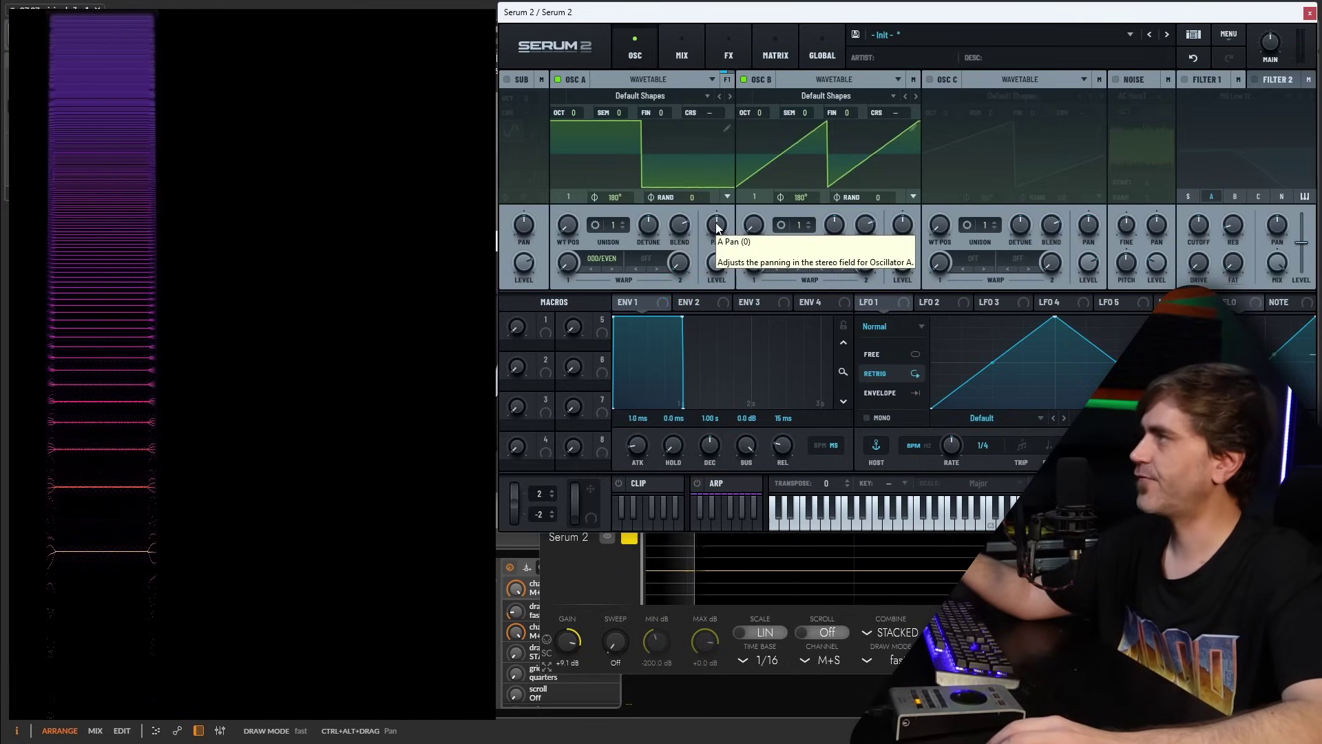
drag(712, 224, 710, 229)
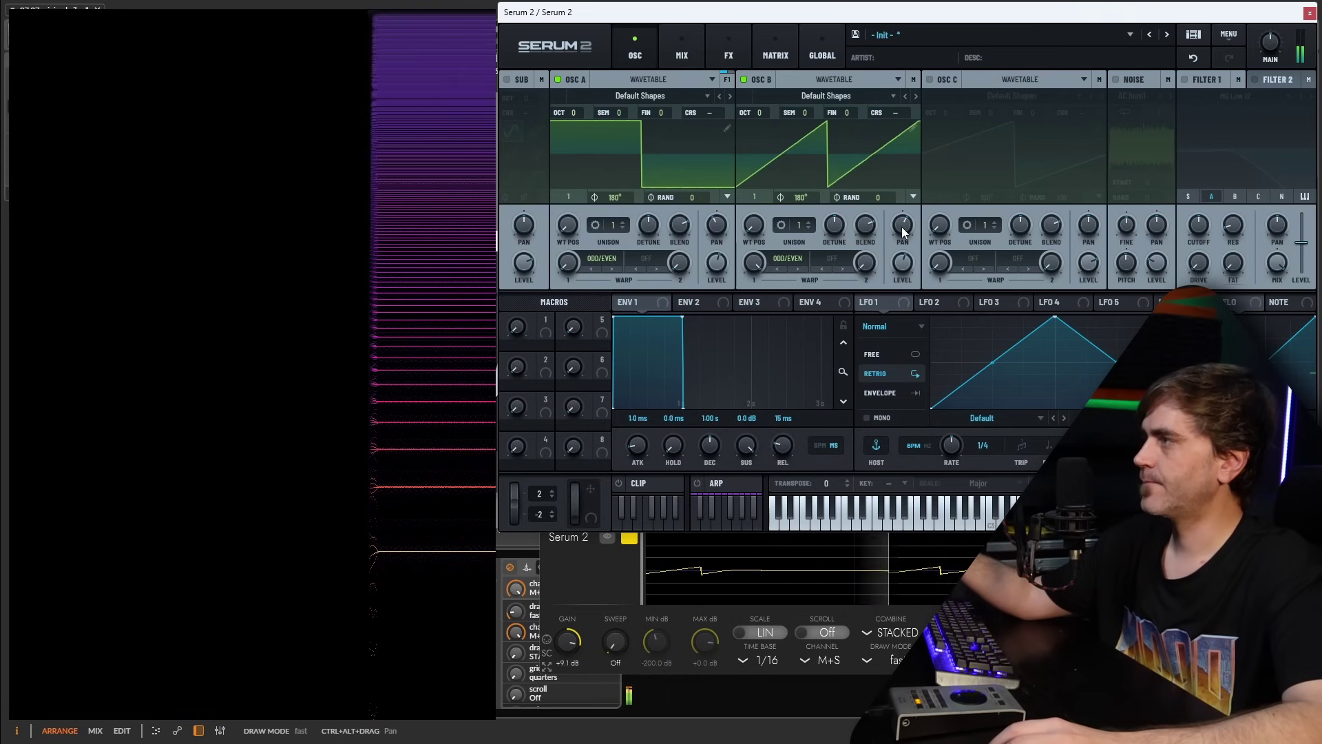
Step: Bring the Oszillos Mega Scope window forward, move it lower beneath the synth, and return focus to Serum 2
click(961, 599)
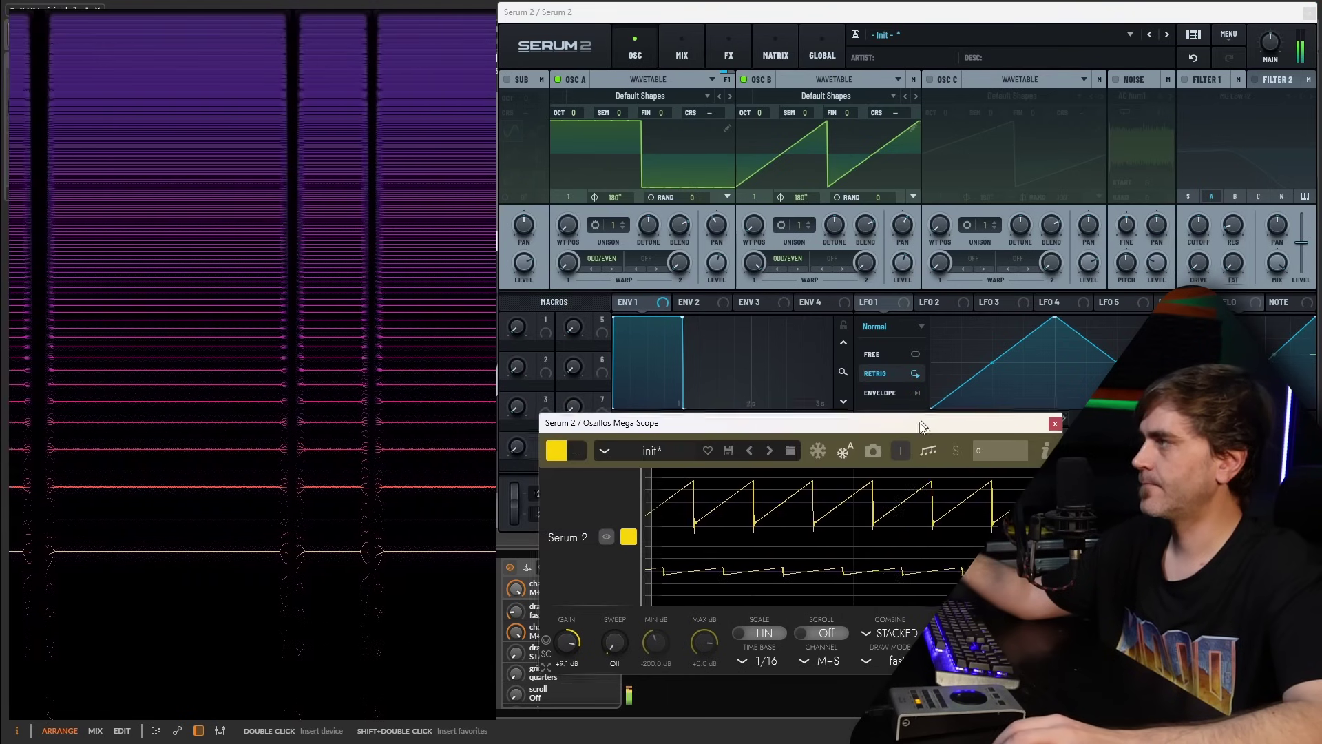
drag(921, 421, 878, 486)
click(945, 141)
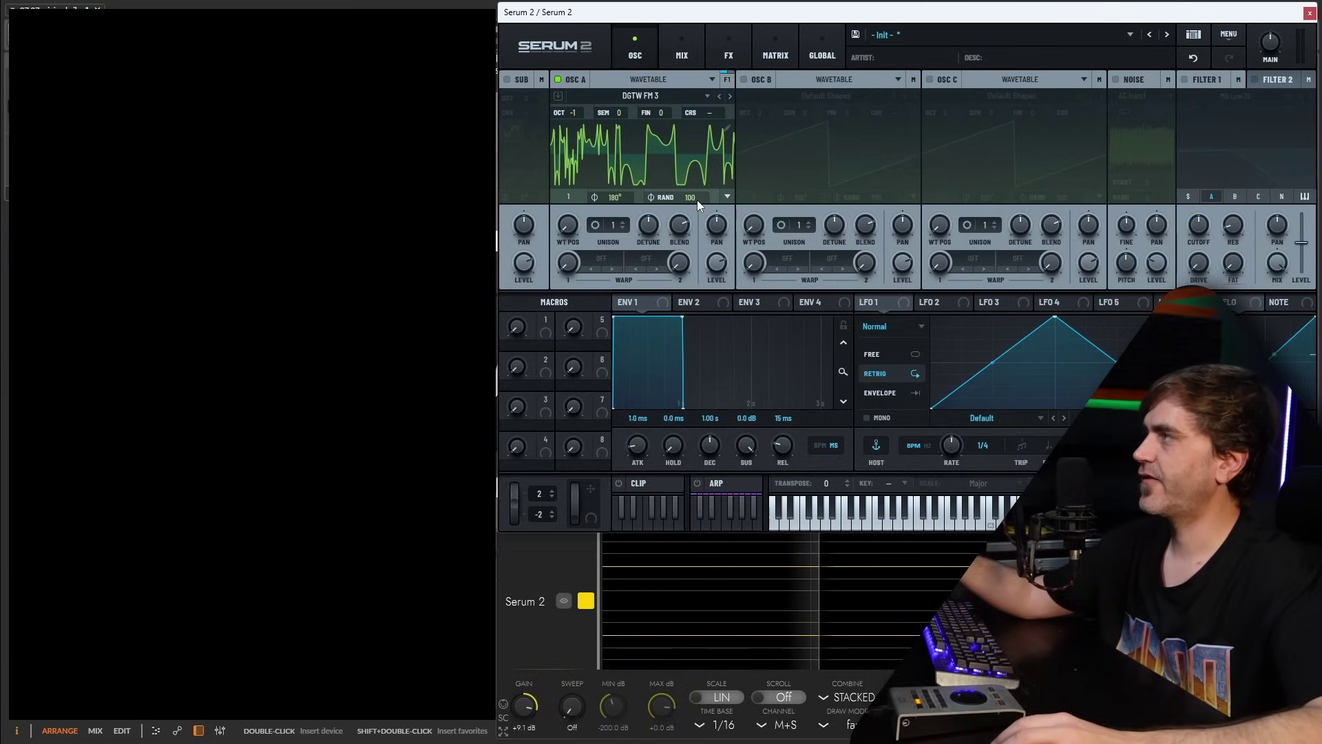
Step: Set oscillator A's random phase to 0 and look through the user wavetable folders, keeping DGTW FM 3
drag(697, 200, 702, 406)
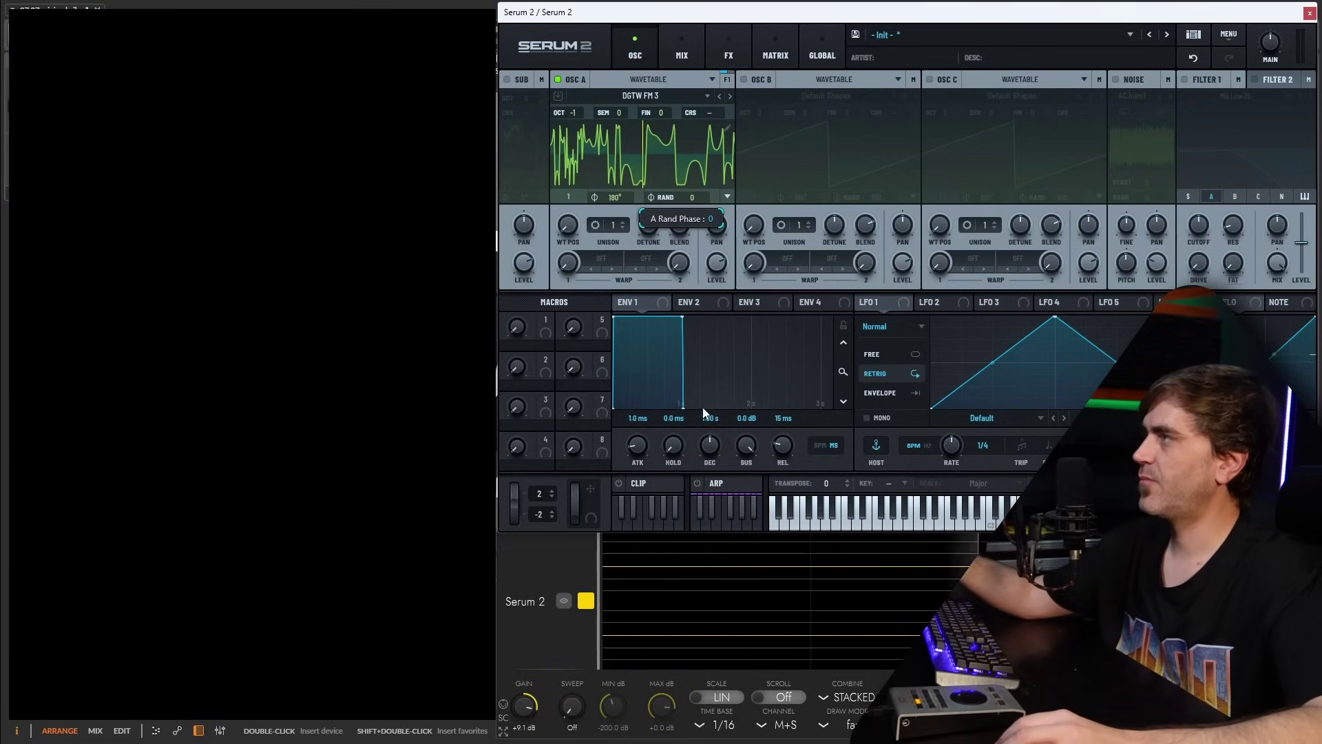
click(652, 100)
mouse_move(619, 174)
mouse_move(743, 175)
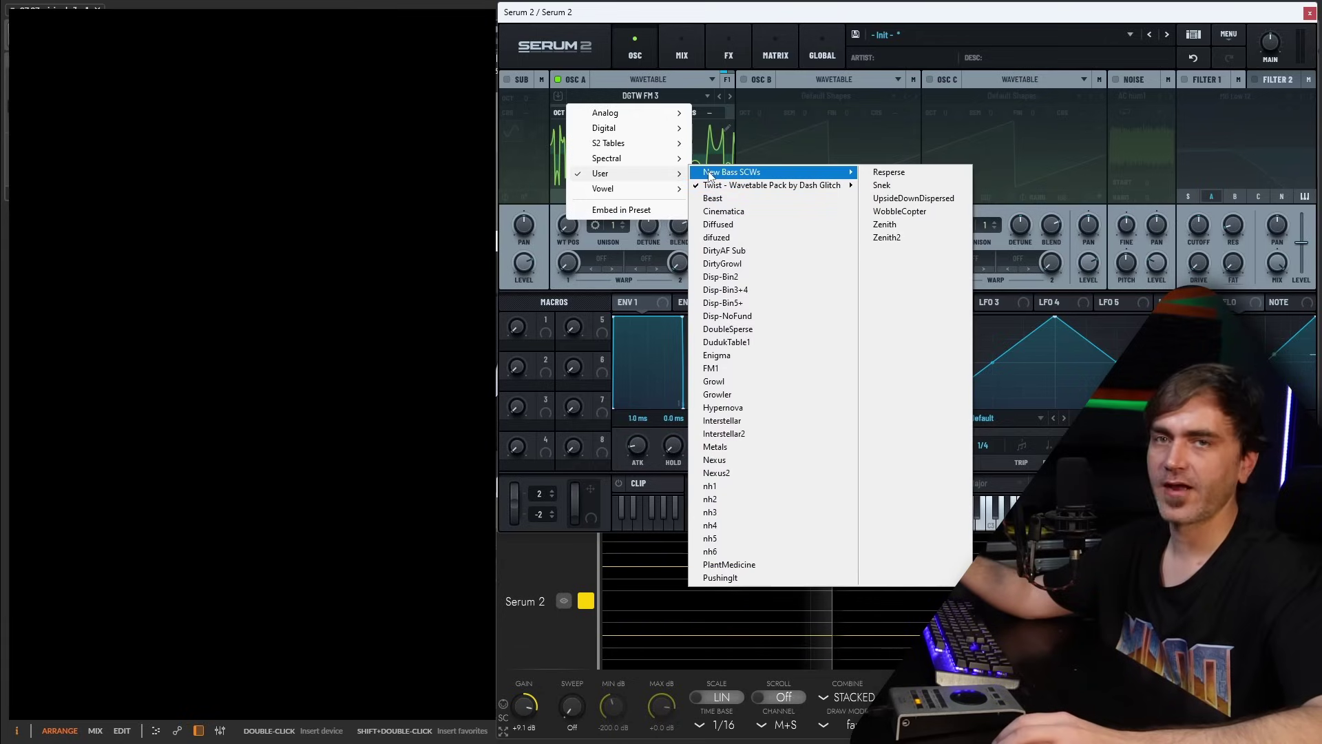
click(597, 88)
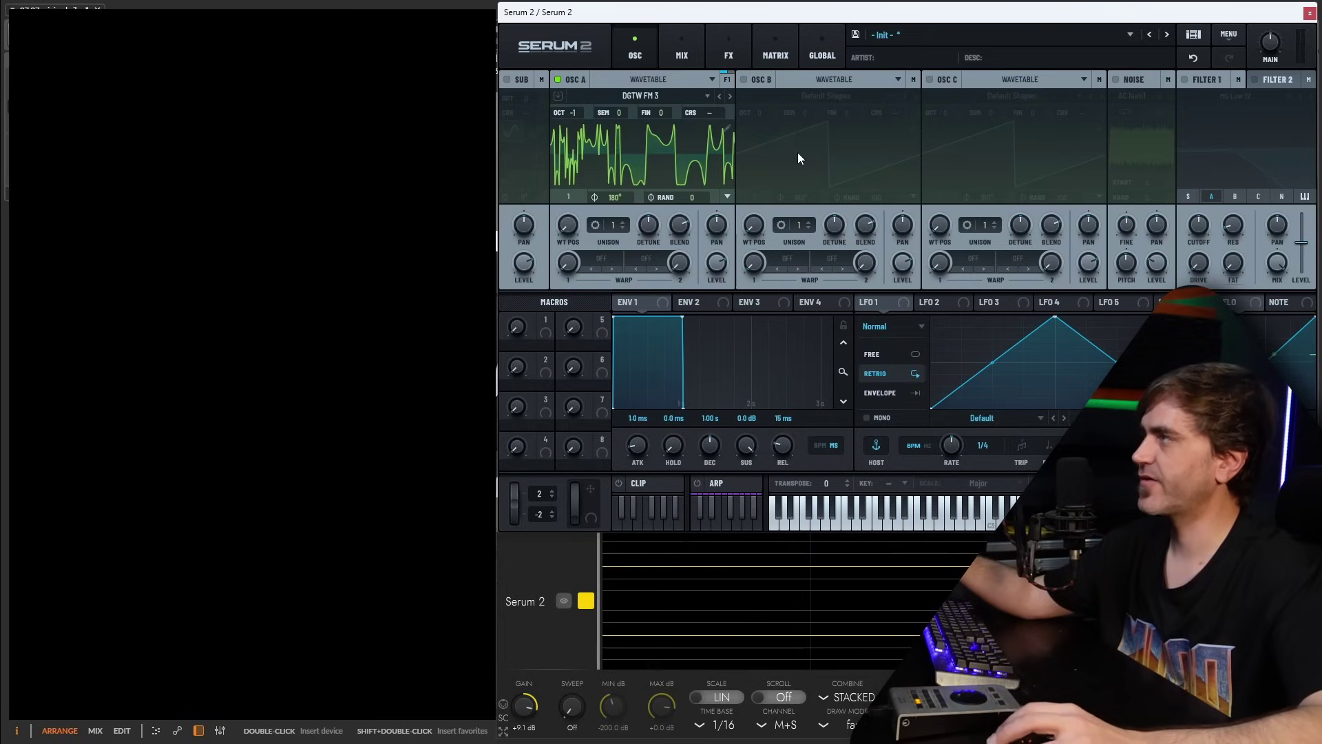
Step: Copy oscillator A's settings, enable oscillator B, and paste them into it
right_click(573, 79)
click(615, 169)
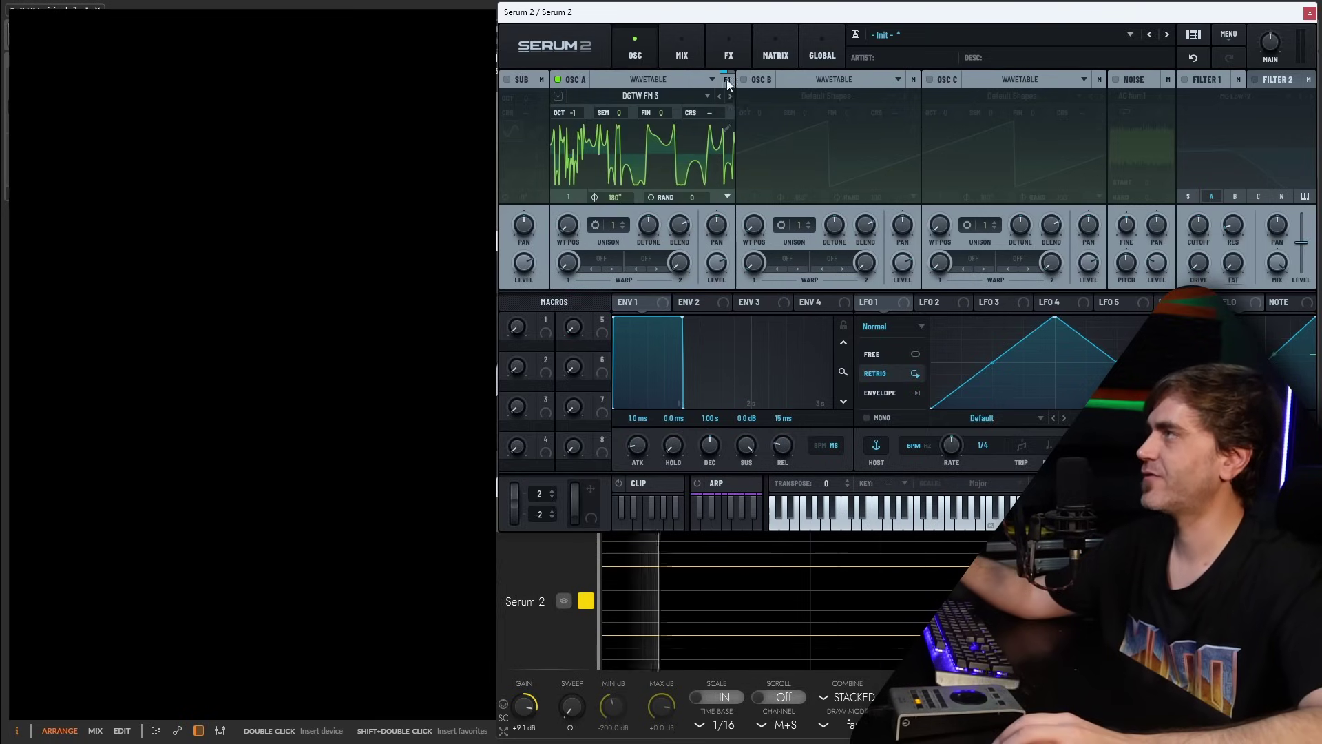
click(745, 79)
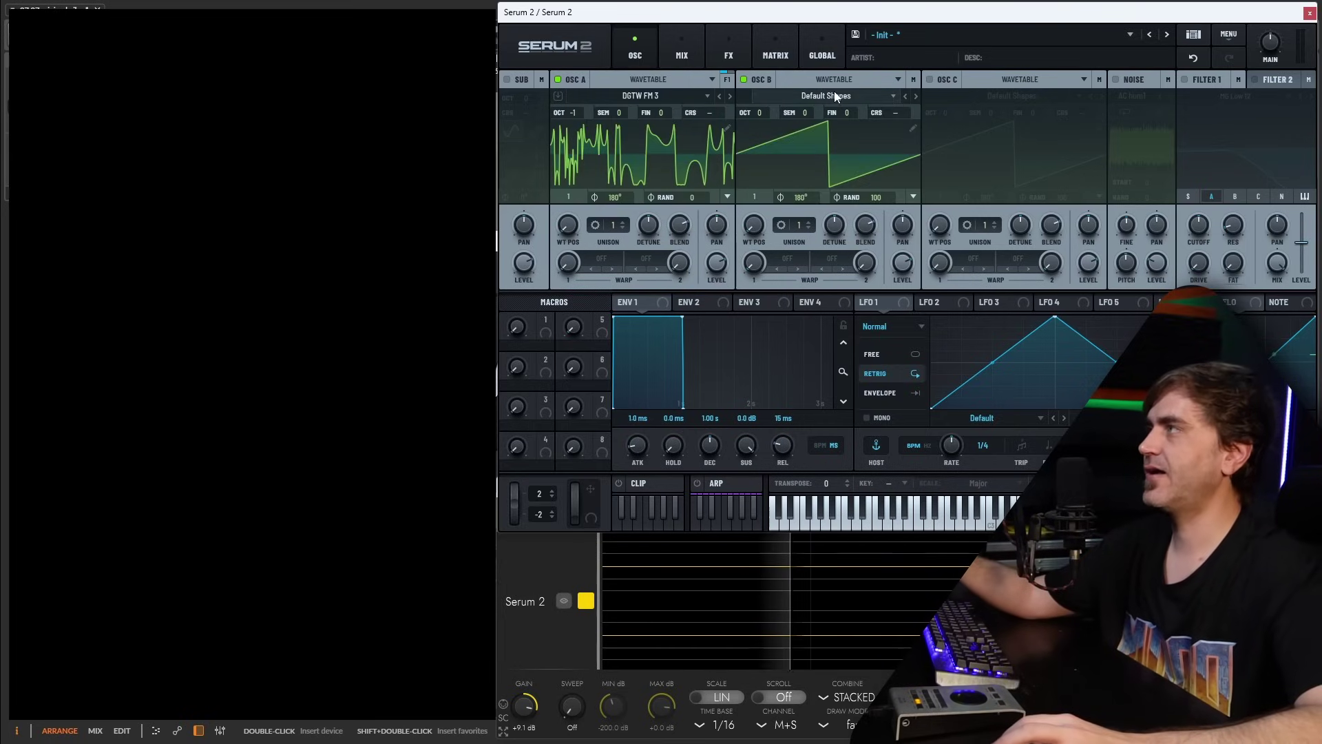
click(836, 96)
right_click(763, 80)
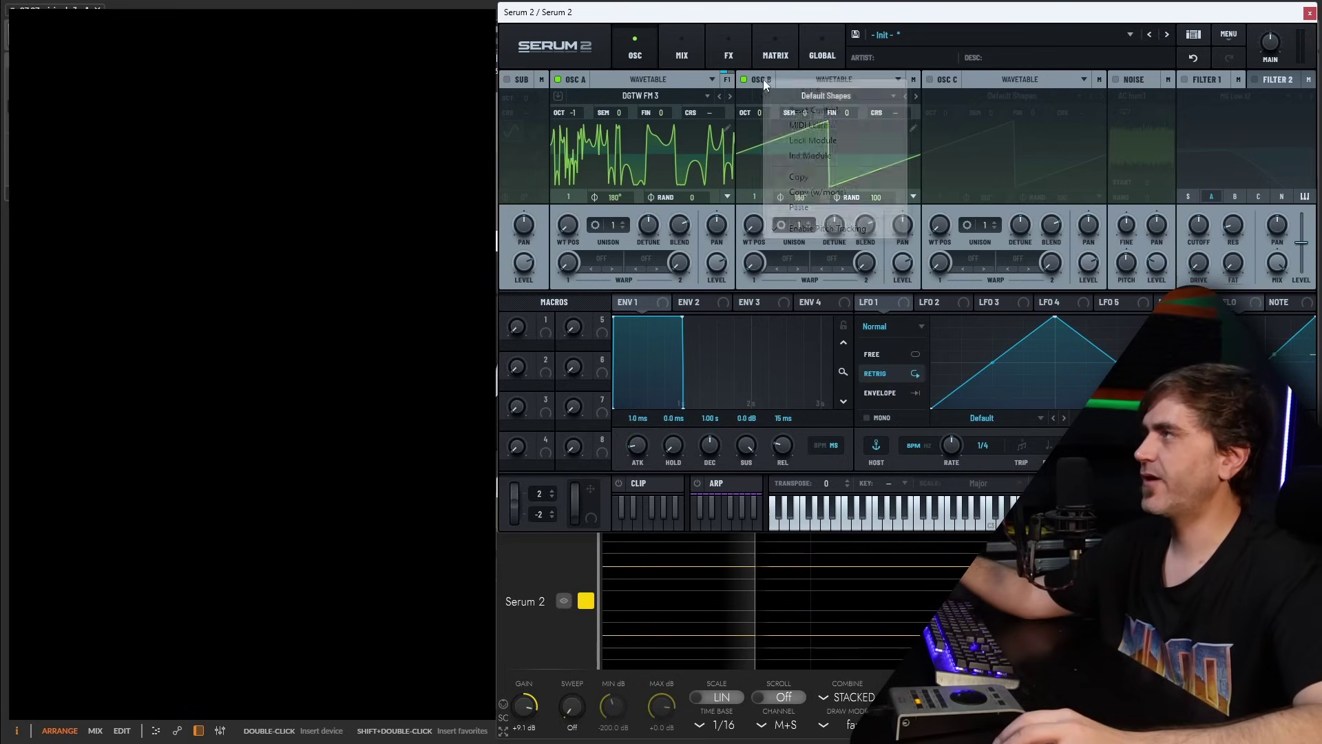
click(800, 207)
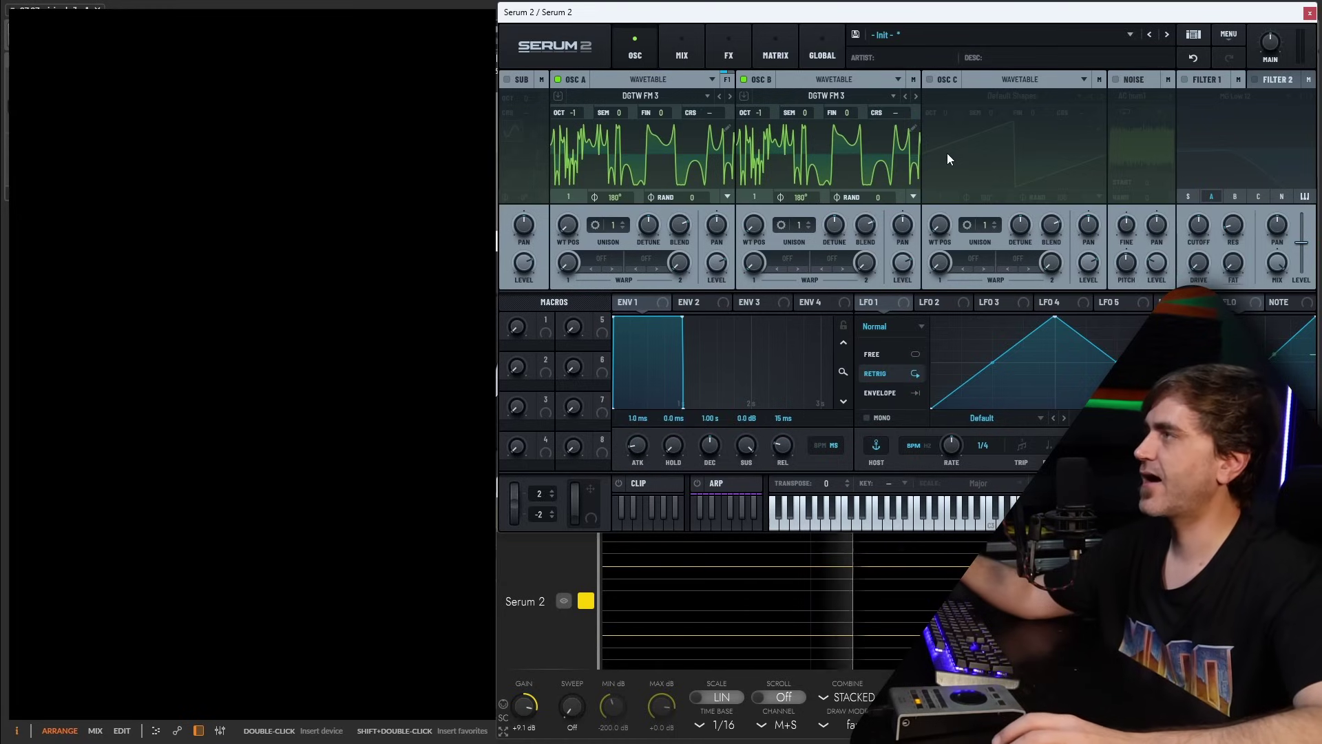
Step: Set the first warp of oscillators A and B to Odd/Even and lower both levels, bringing oscillator B to -11.7 dB
click(599, 256)
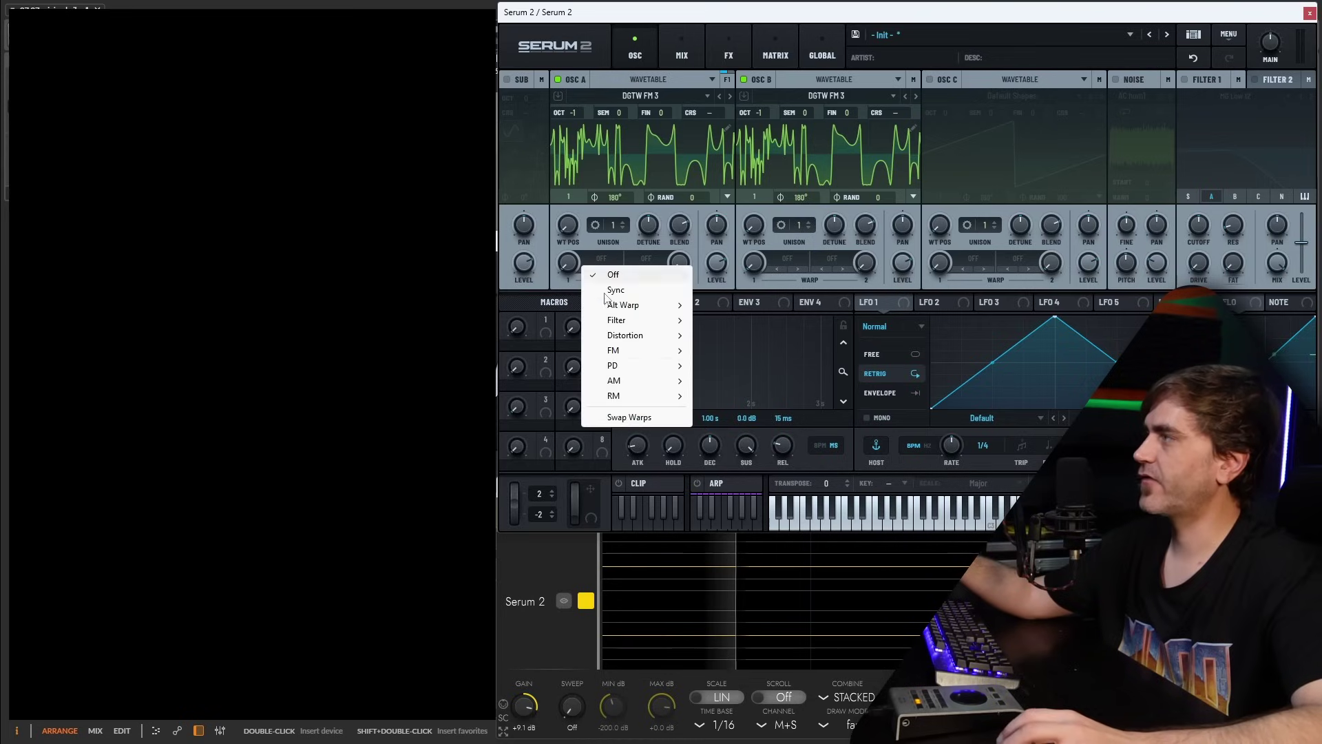
mouse_move(626, 304)
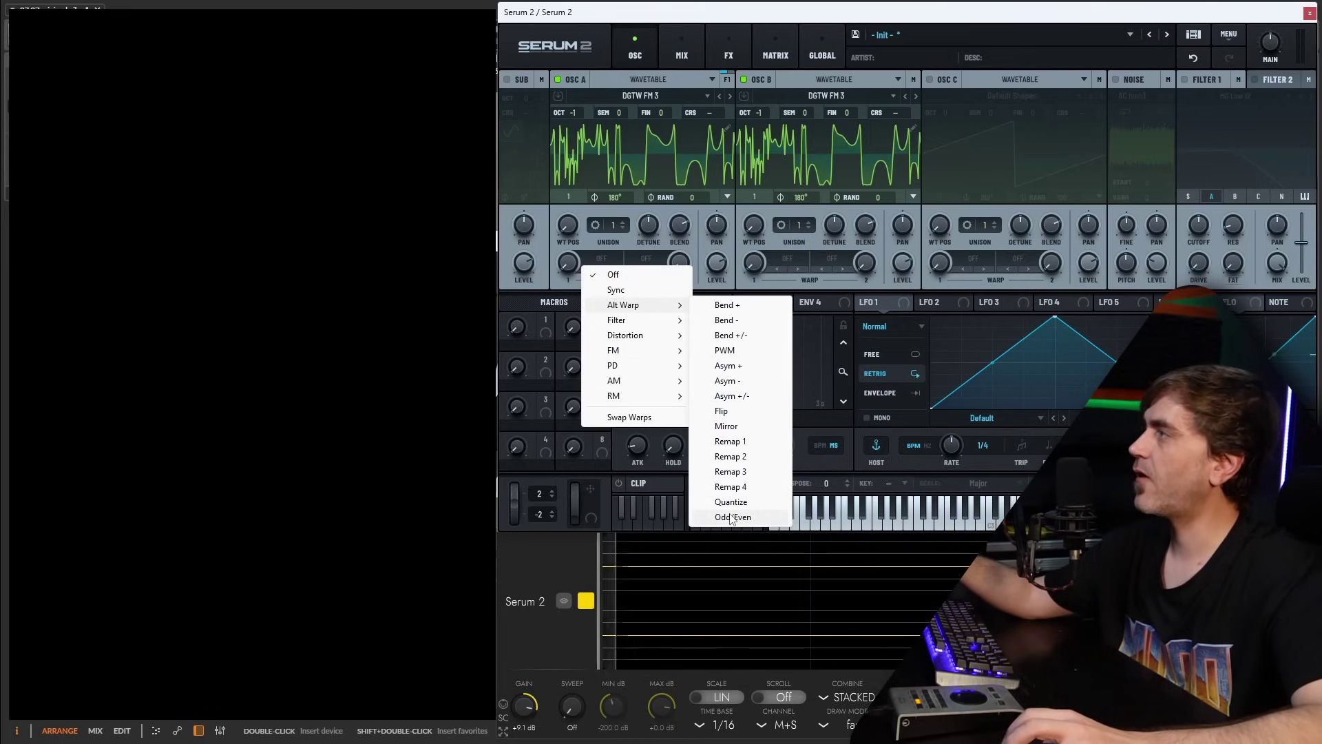
click(732, 517)
click(785, 257)
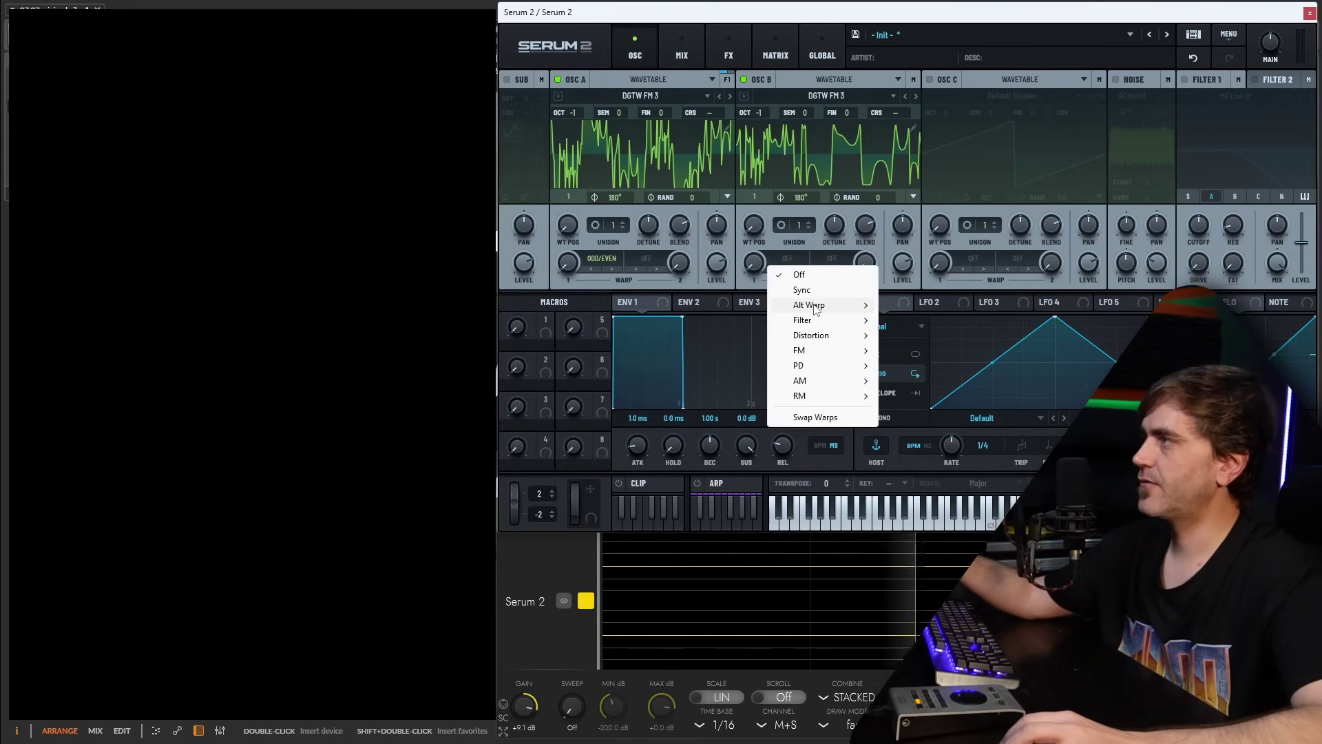
mouse_move(816, 307)
click(913, 517)
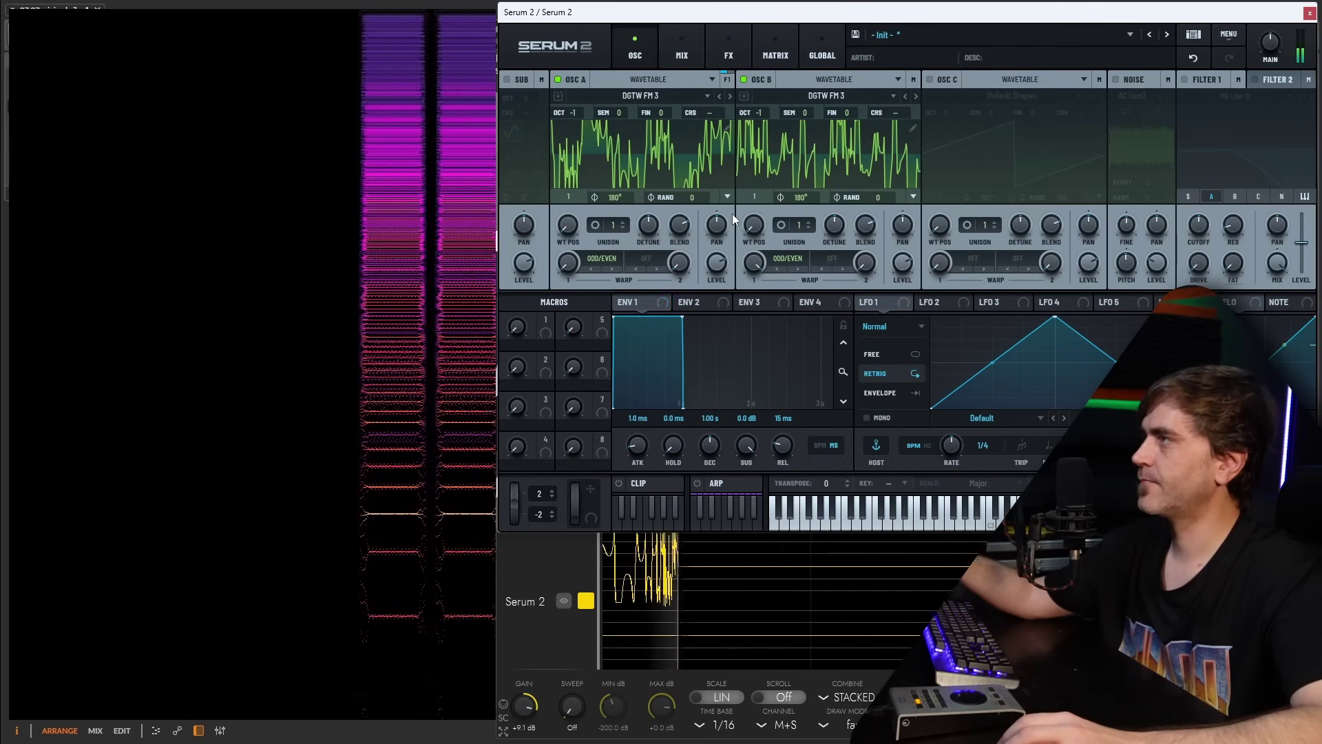
mouse_move(711, 275)
drag(711, 275, 708, 286)
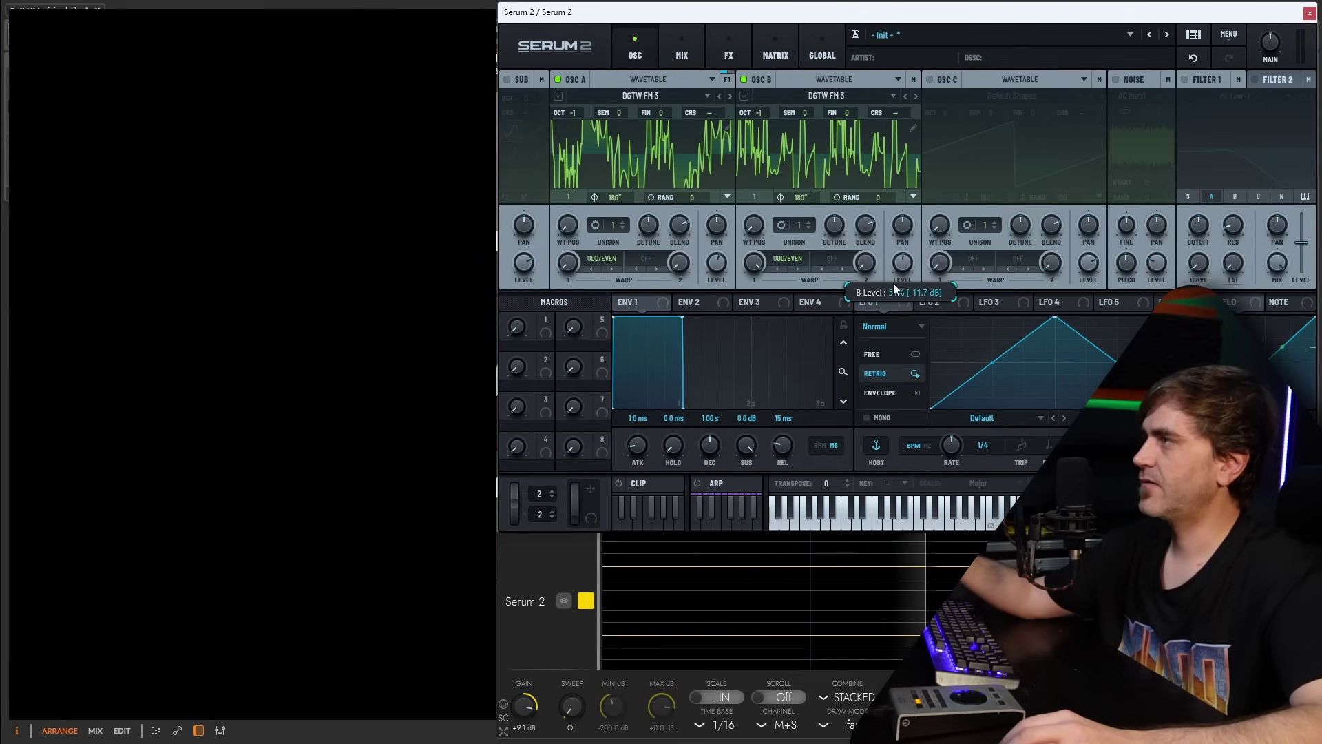
Step: Paste the copied DGTW FM 3 settings into oscillator C as an unwarped reference and leave it disabled
click(933, 81)
right_click(935, 84)
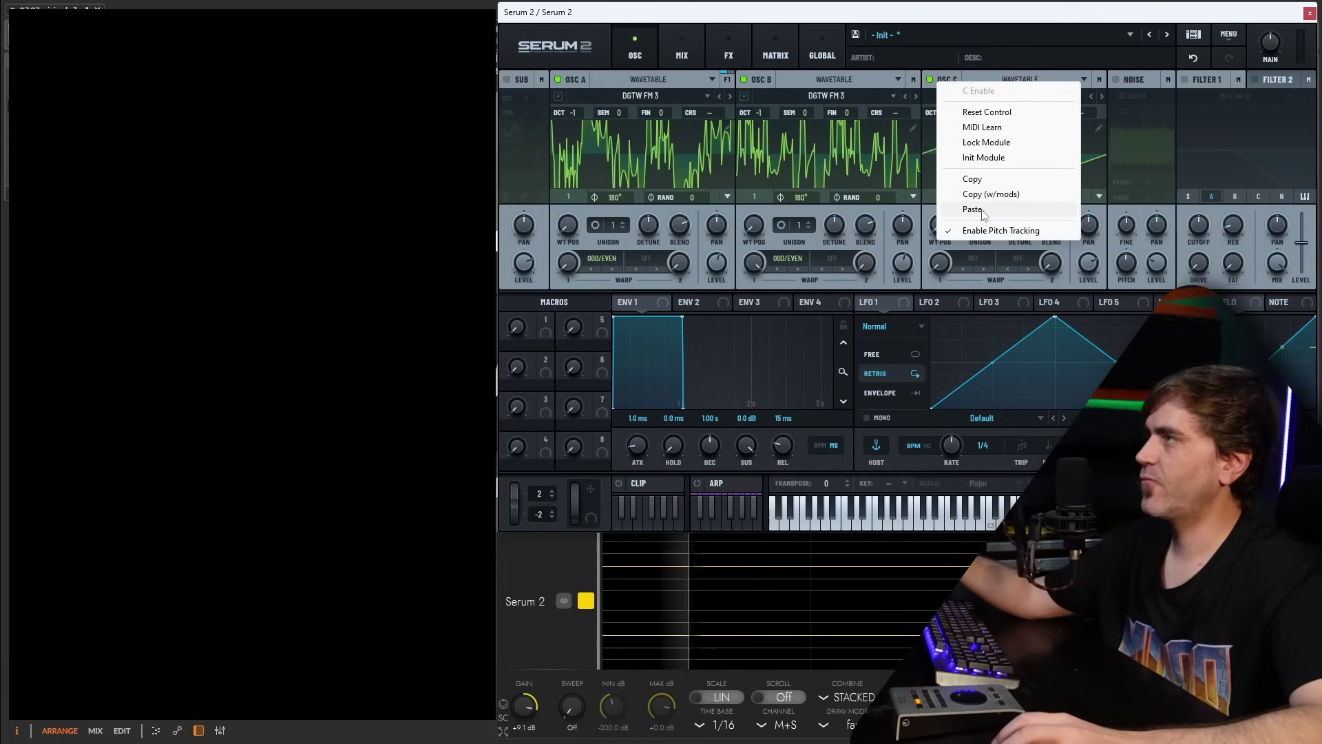
click(978, 210)
click(929, 80)
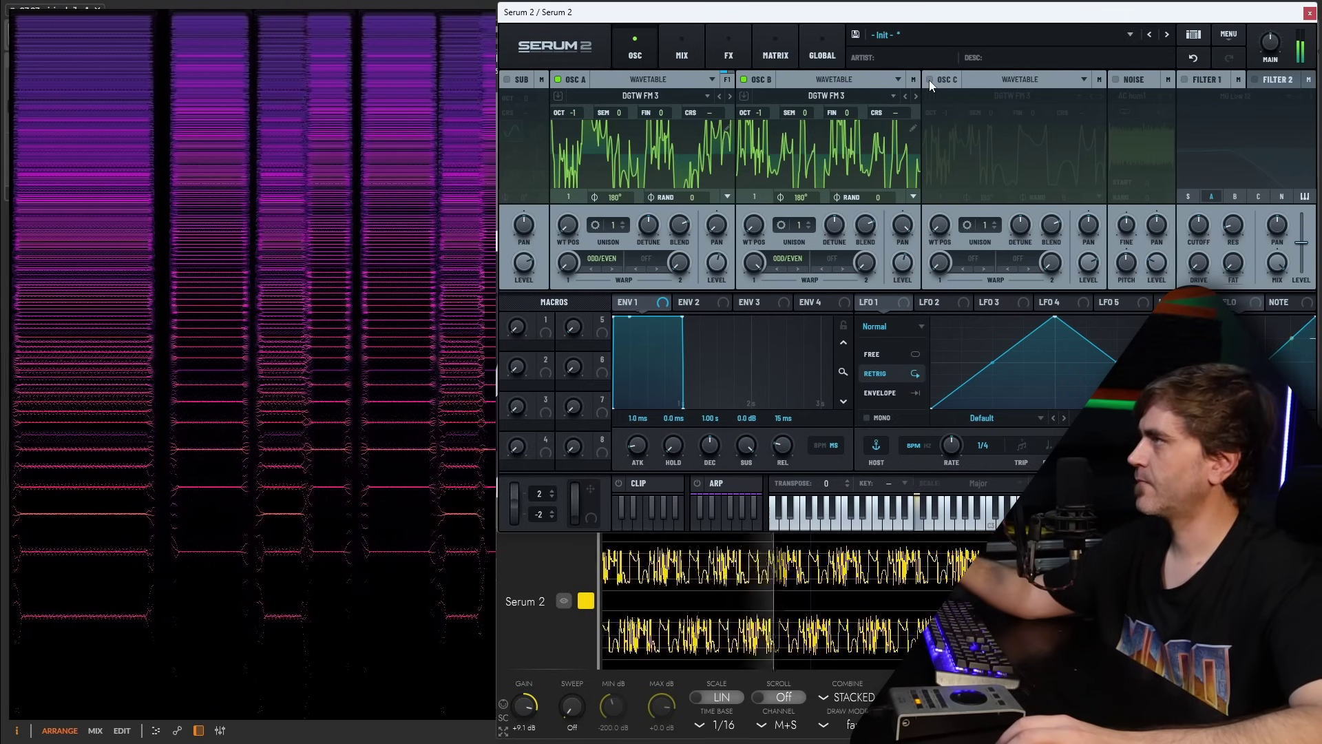
Step: Compare the unwarped oscillator C against the odd/even pair of oscillators A and B, and return to A and B
click(577, 79)
click(744, 80)
click(930, 80)
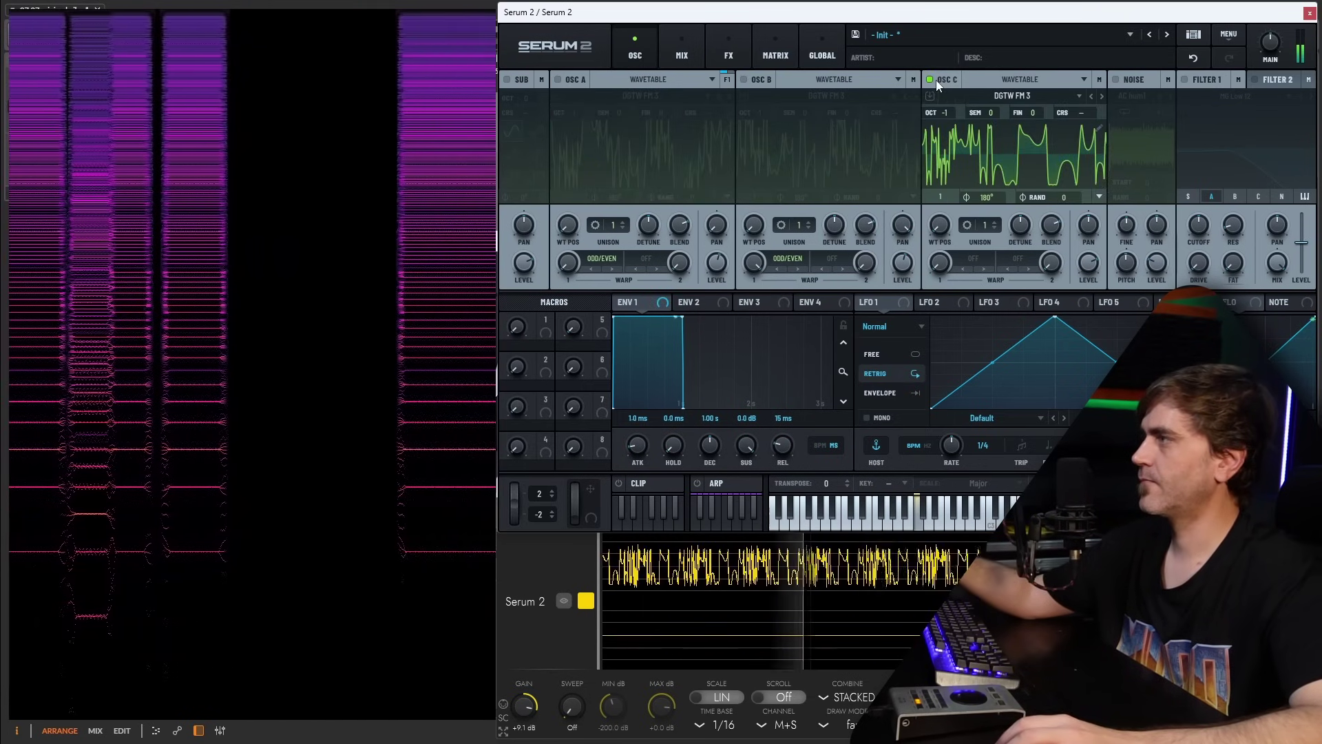
click(930, 79)
click(743, 79)
click(566, 82)
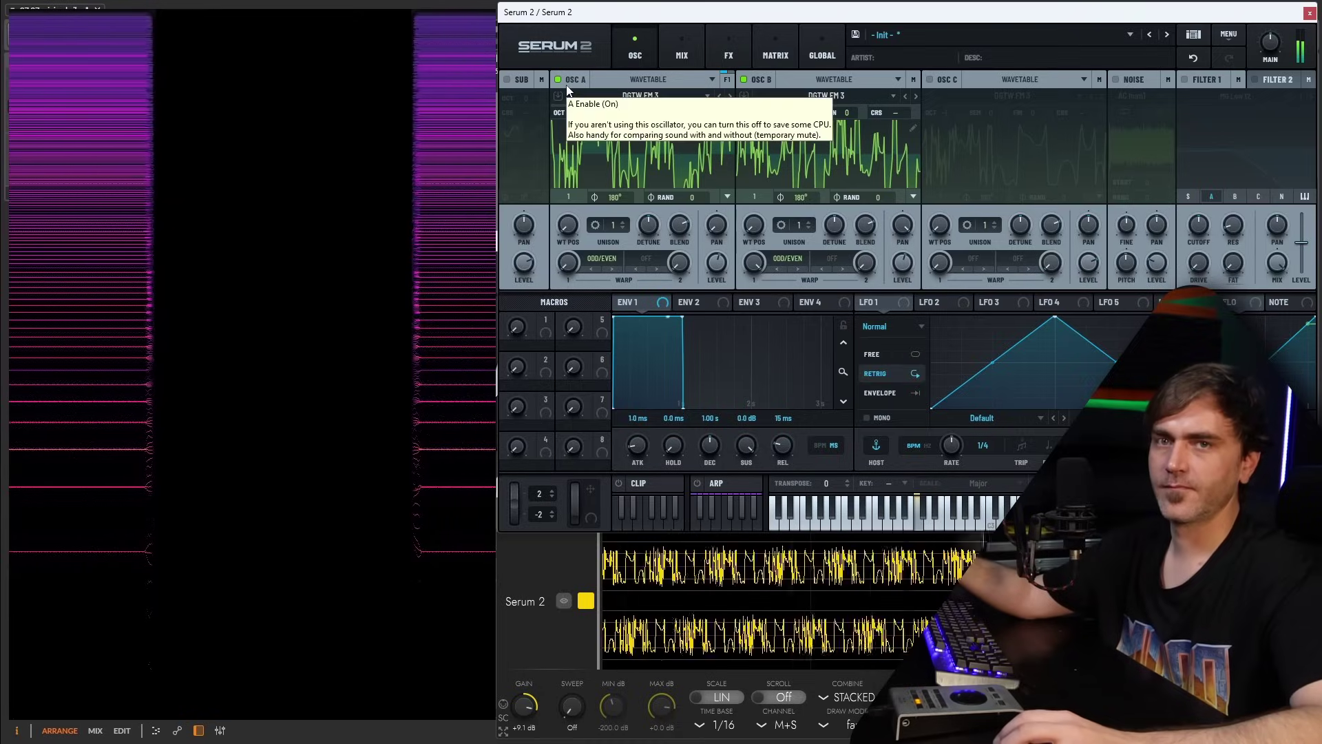
click(566, 84)
click(747, 79)
click(945, 80)
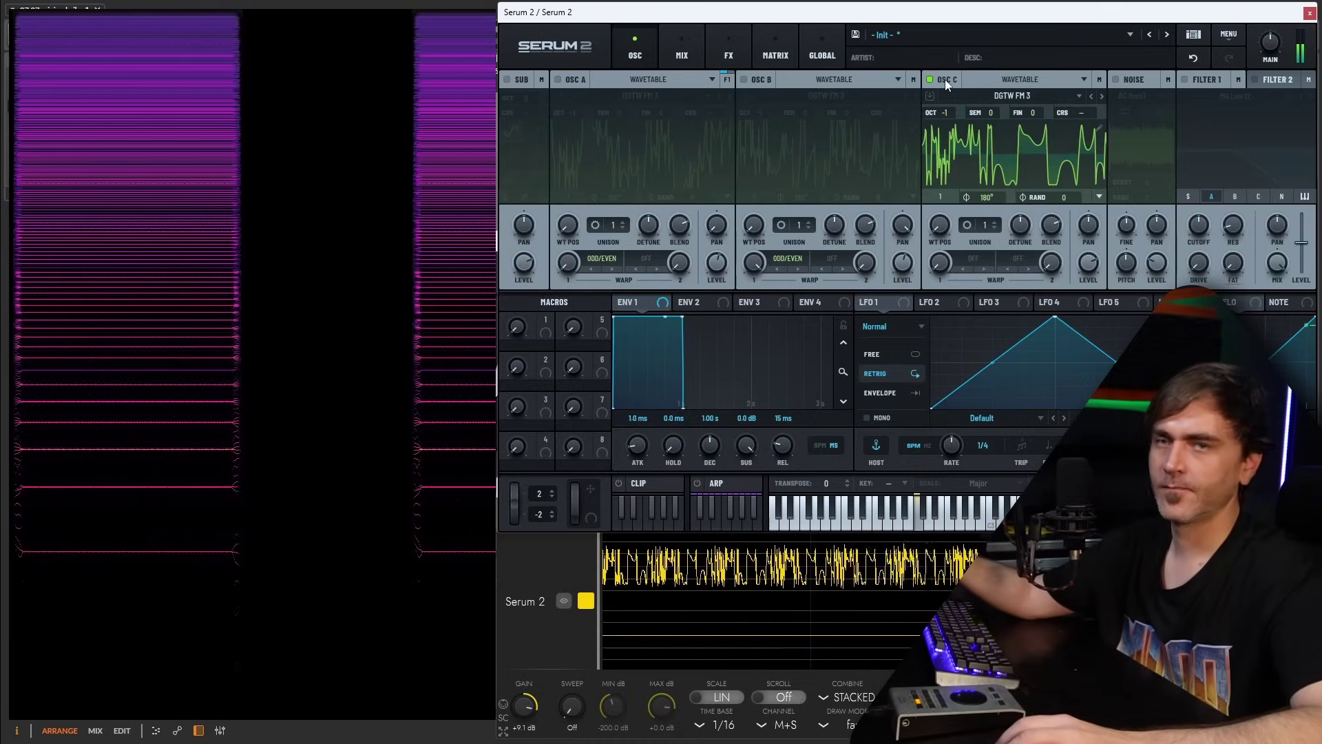
click(931, 78)
click(558, 80)
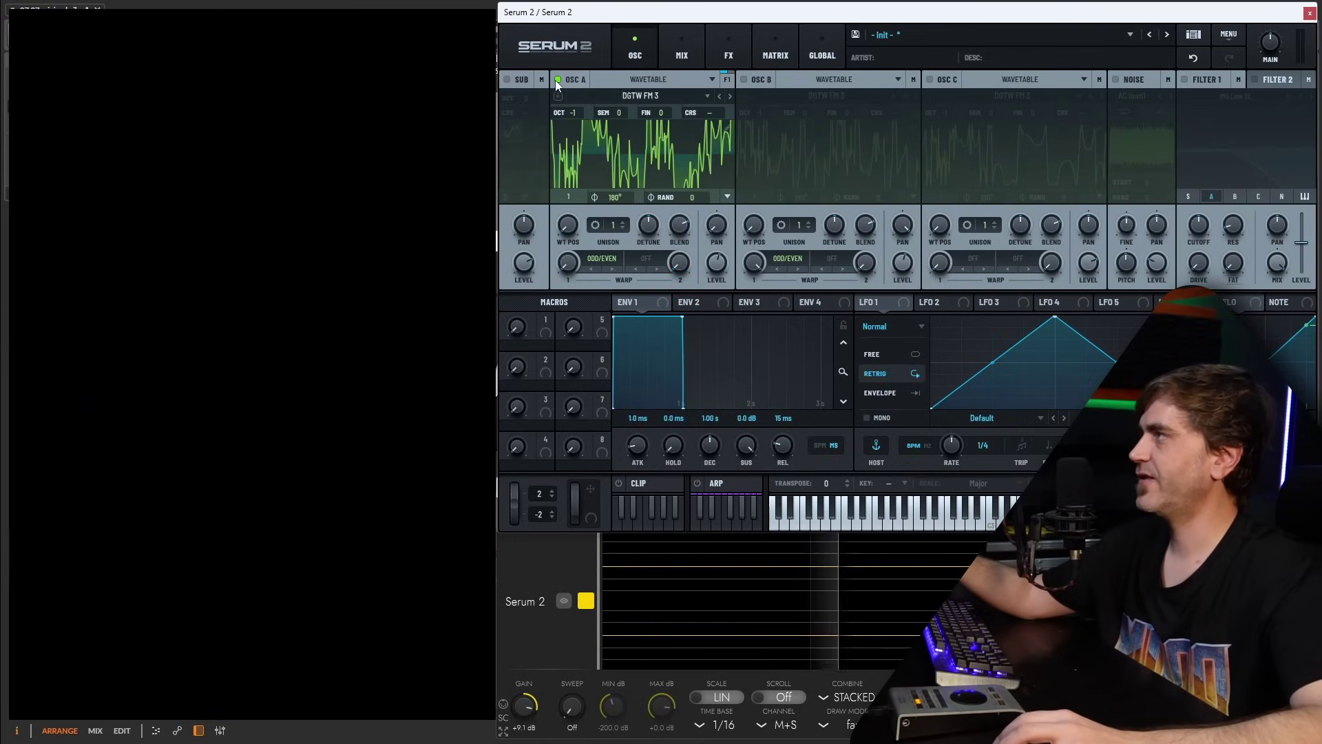
Step: Reset the pan controls of oscillators A and B to their defaults
right_click(717, 233)
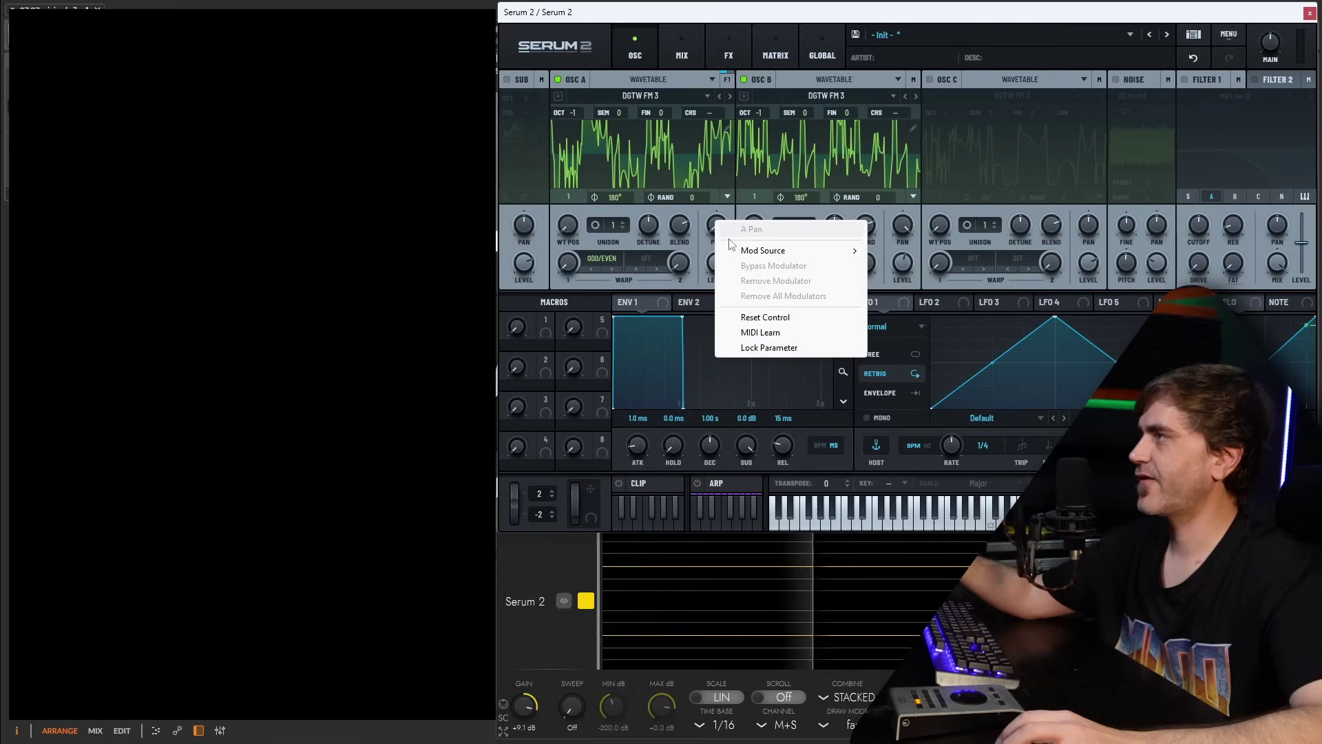
click(781, 319)
right_click(903, 228)
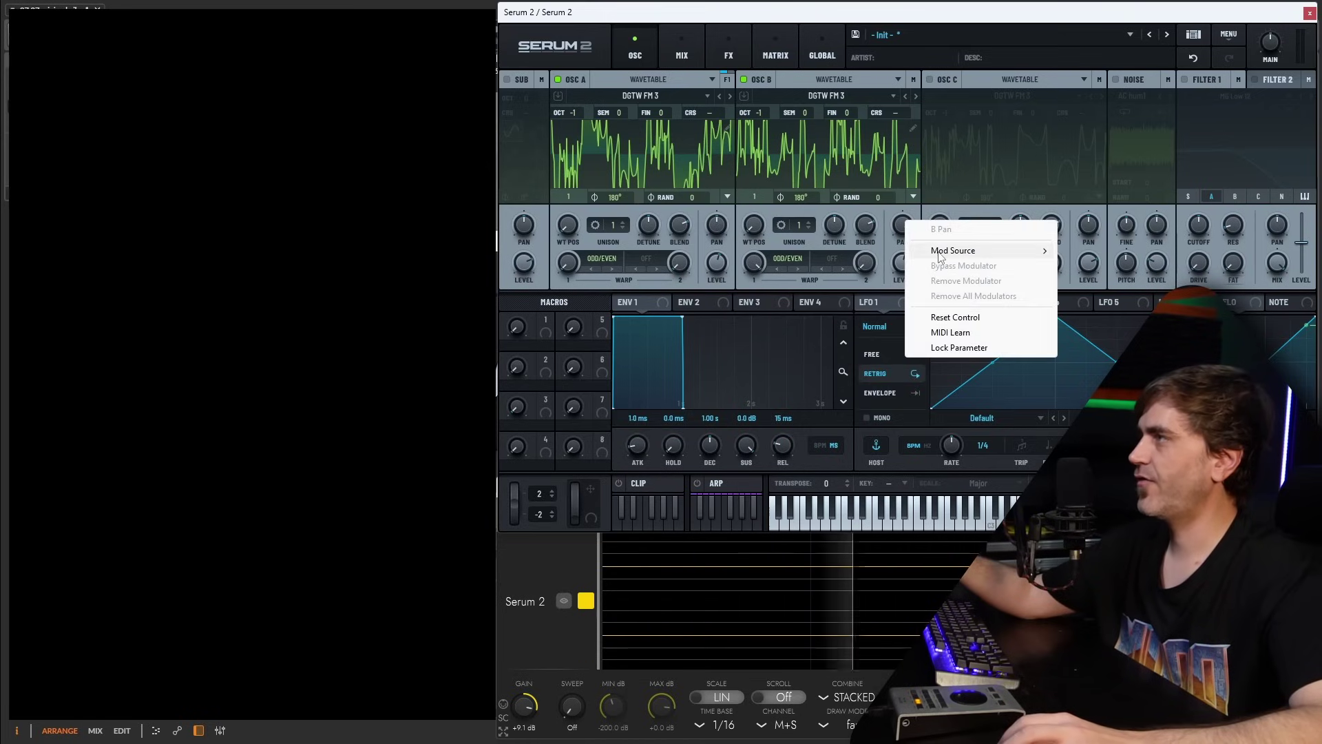
click(944, 319)
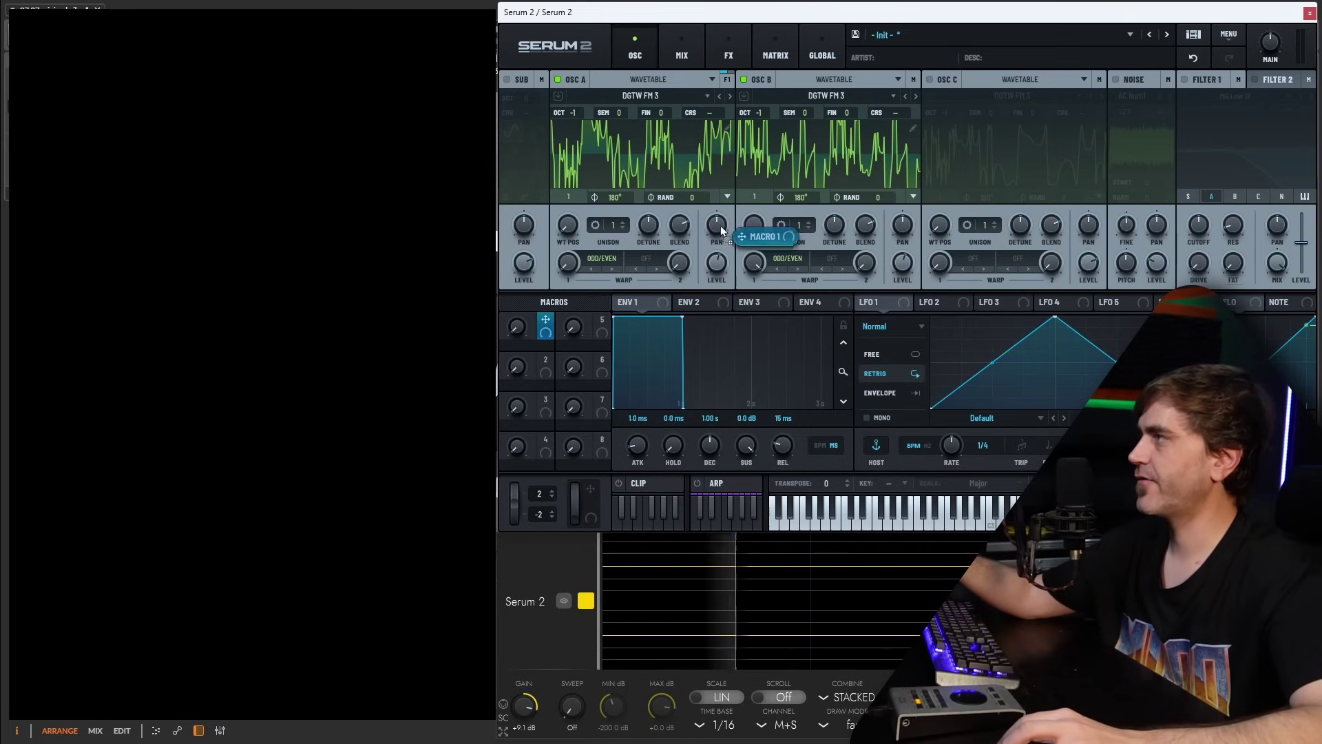
Step: Route Macro 1 to the pan of oscillators A and B, with the B Pan modulation at its full negative amount
click(776, 55)
click(816, 113)
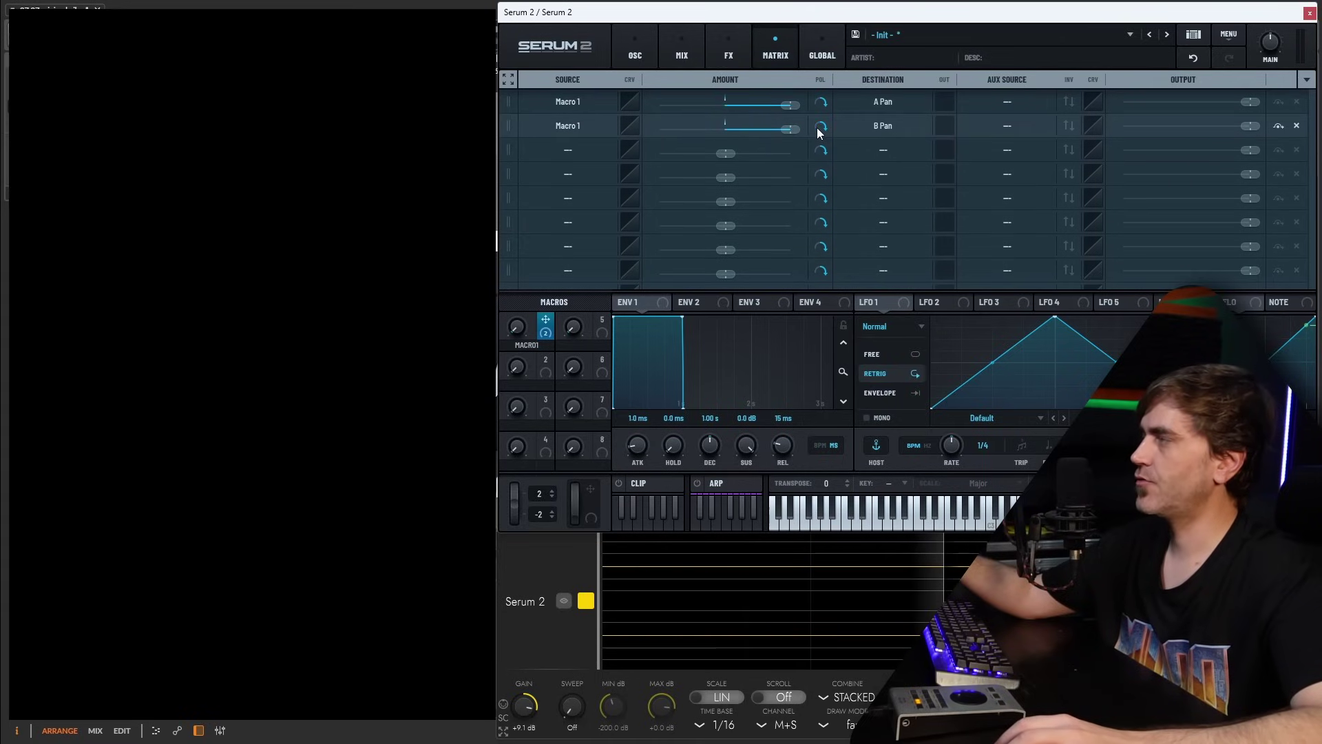
drag(783, 132, 585, 122)
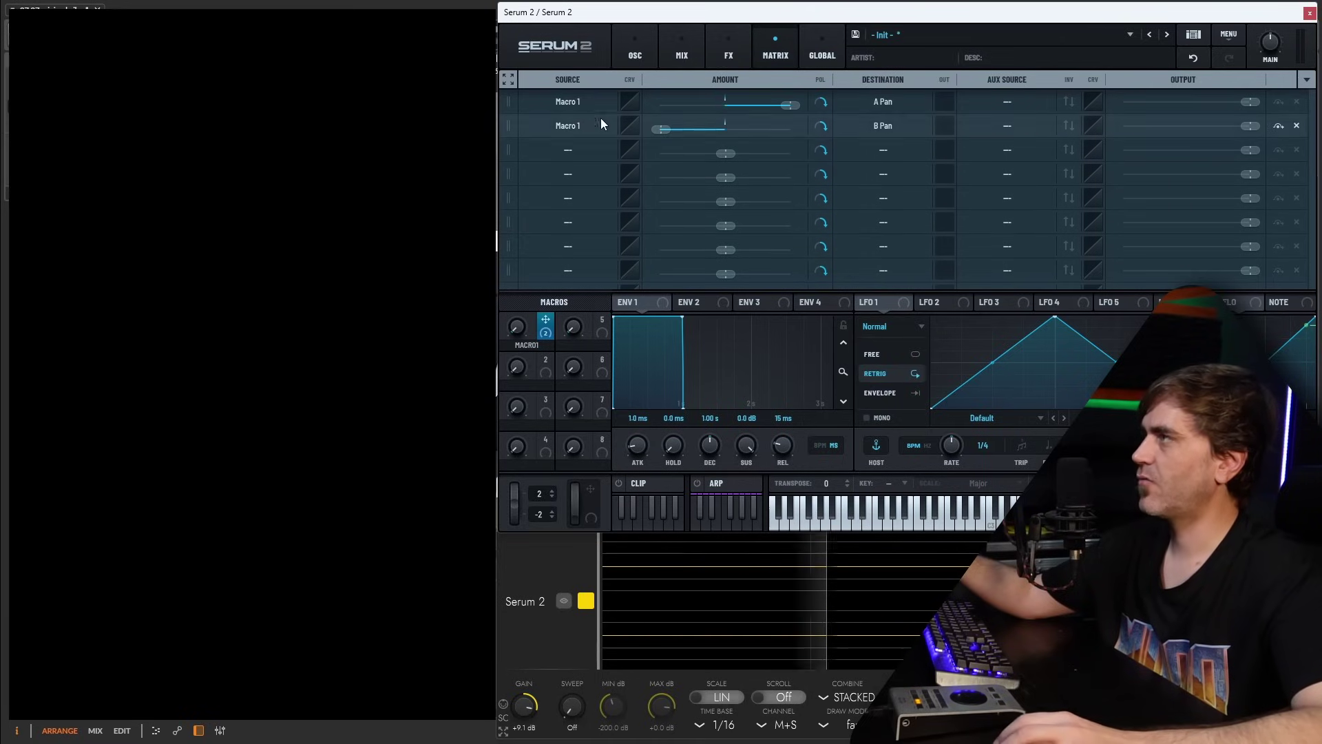
Step: Audition the odd/even stereo spread with Macro 1 at minimum and raise the macro to 100
click(651, 55)
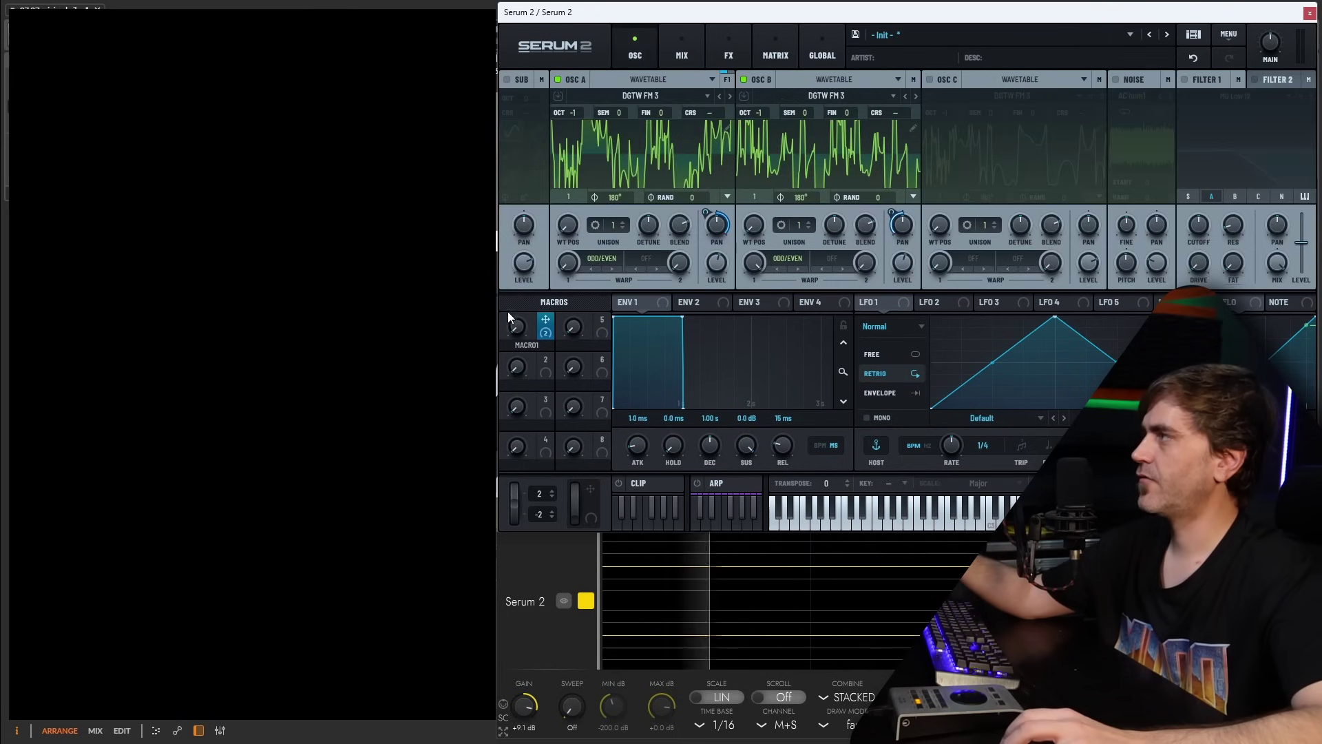
drag(515, 334, 517, 378)
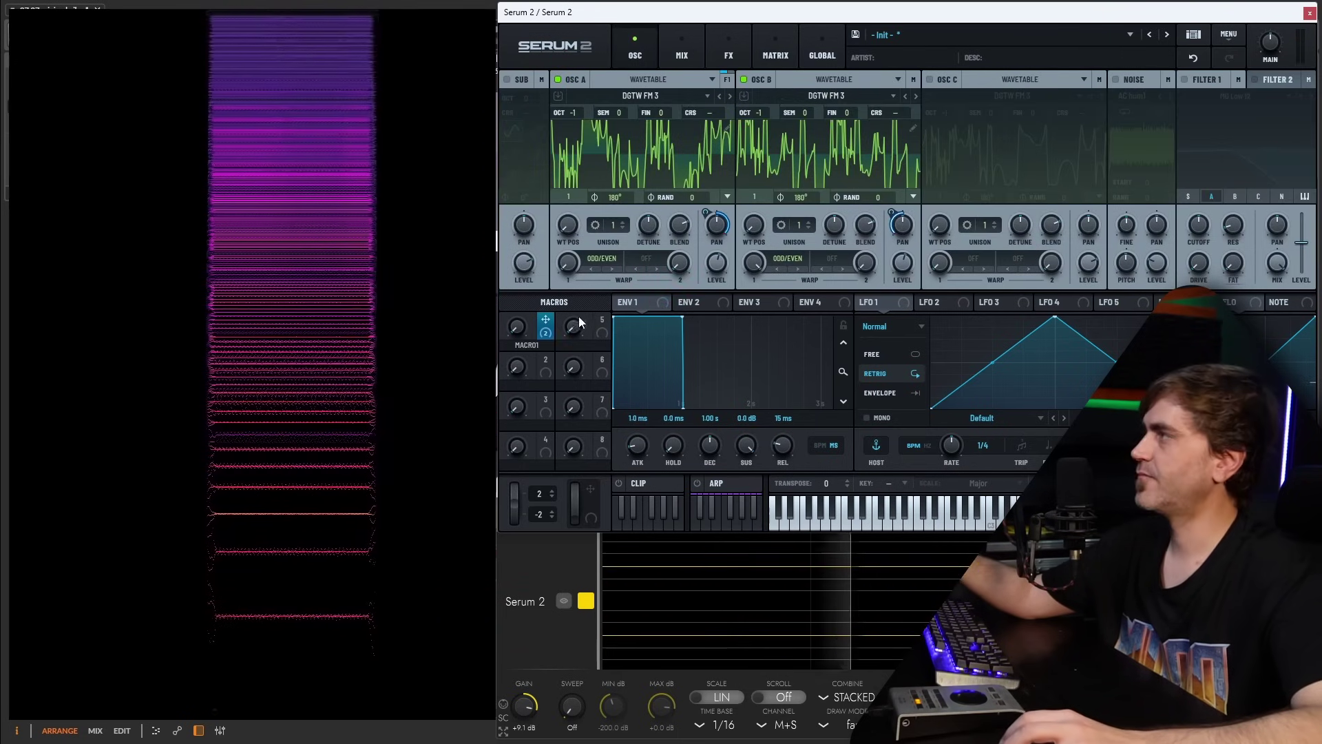
drag(523, 329, 549, 167)
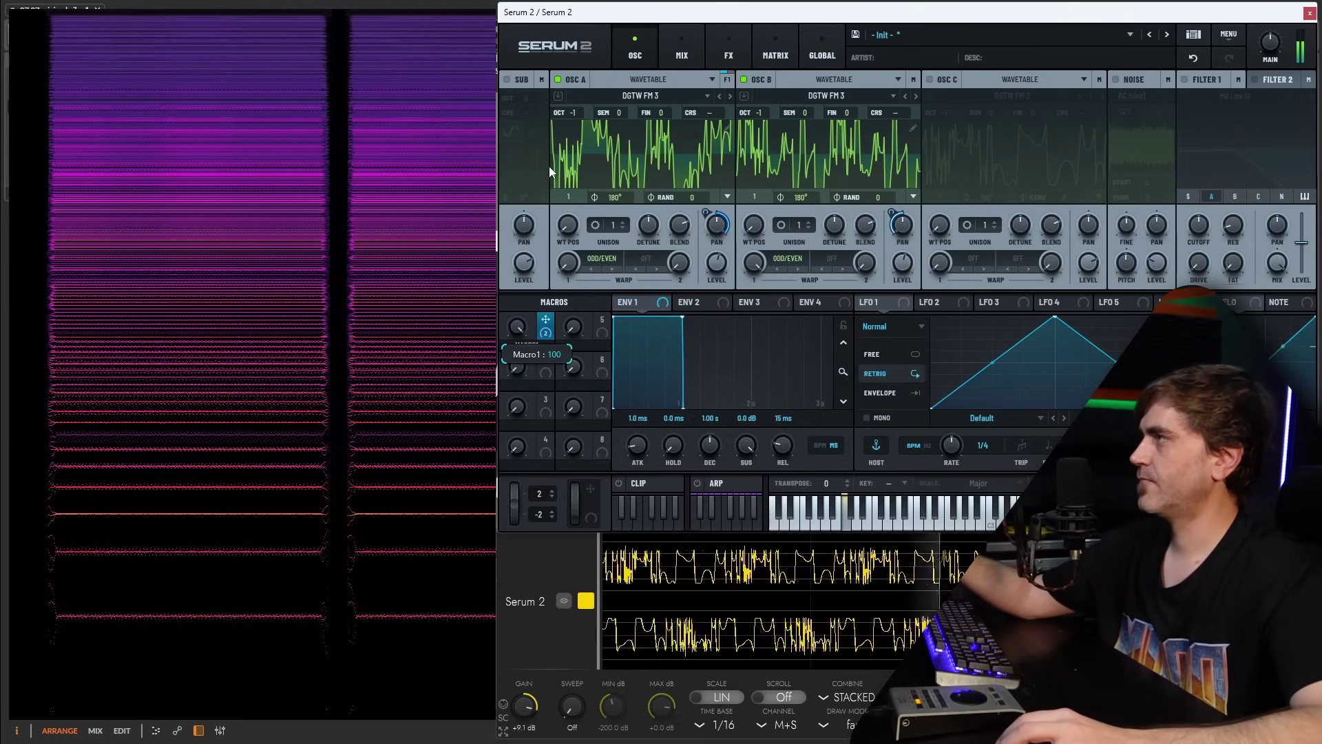
Step: Make Macro 1's A Pan modulation negative and its B Pan modulation 66%, and turn Macro 1 down
click(730, 54)
click(775, 54)
drag(726, 101, 775, 128)
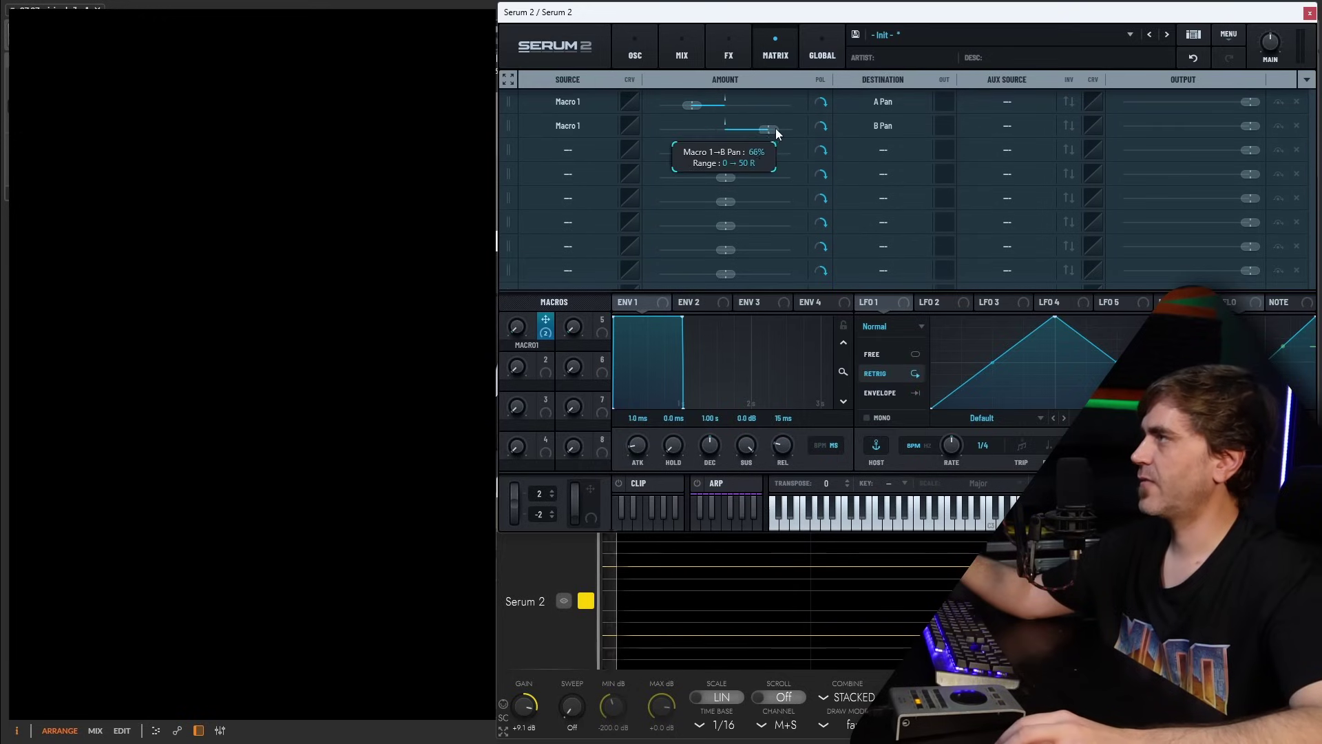
click(627, 55)
drag(522, 331, 615, 341)
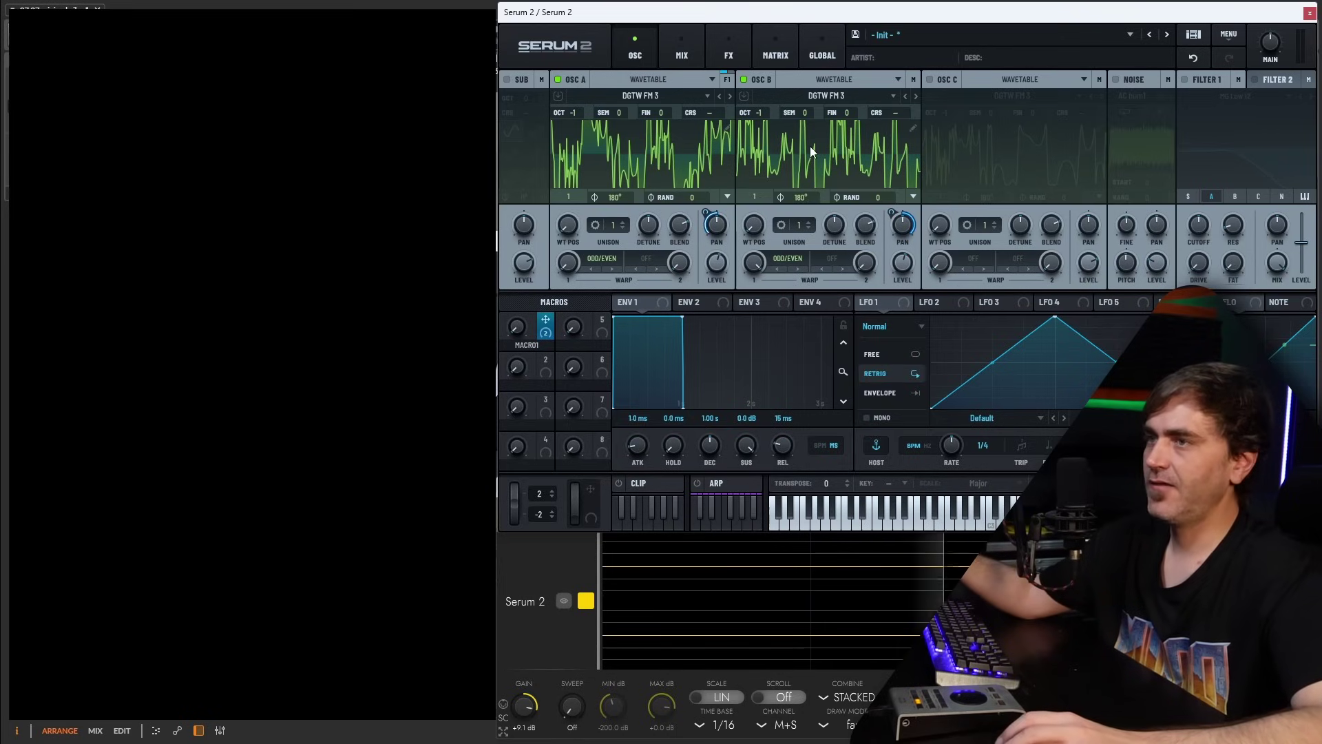
Step: Load the DGTW FM 4 wavetable in oscillators B and A
click(915, 95)
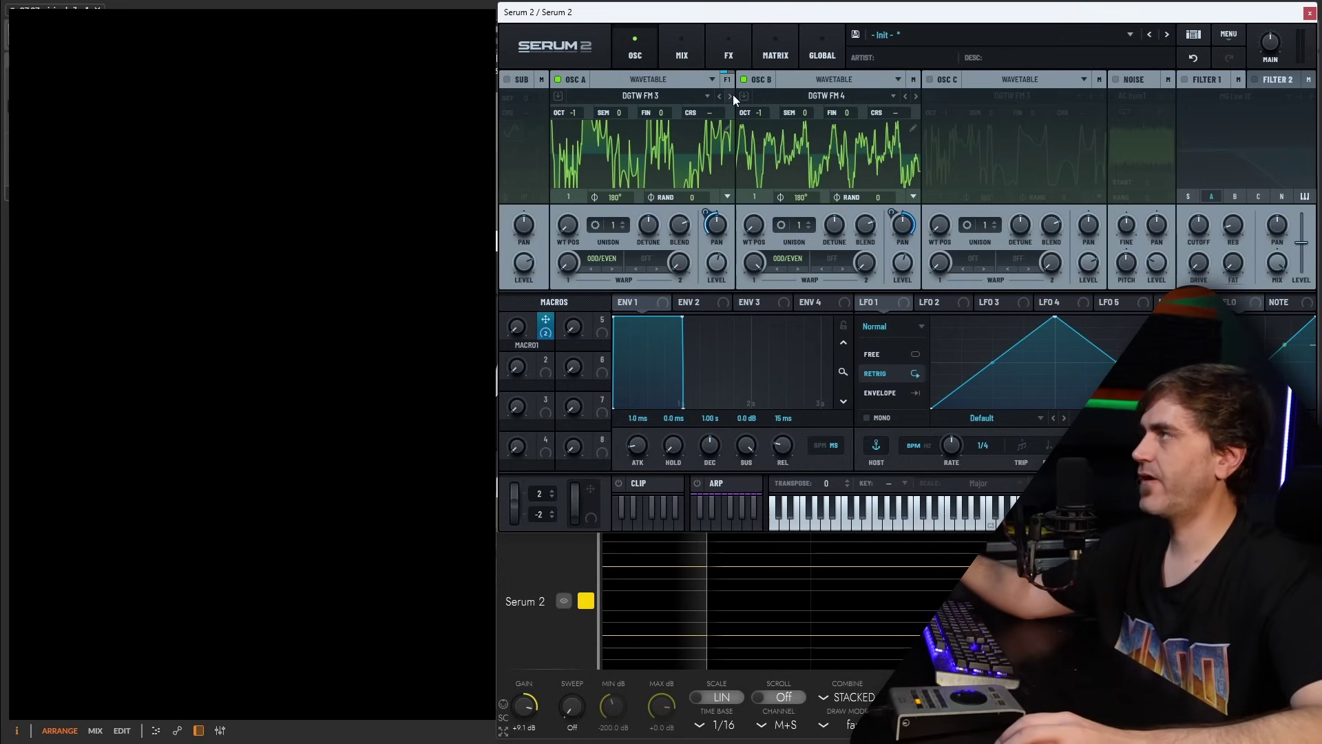
click(730, 96)
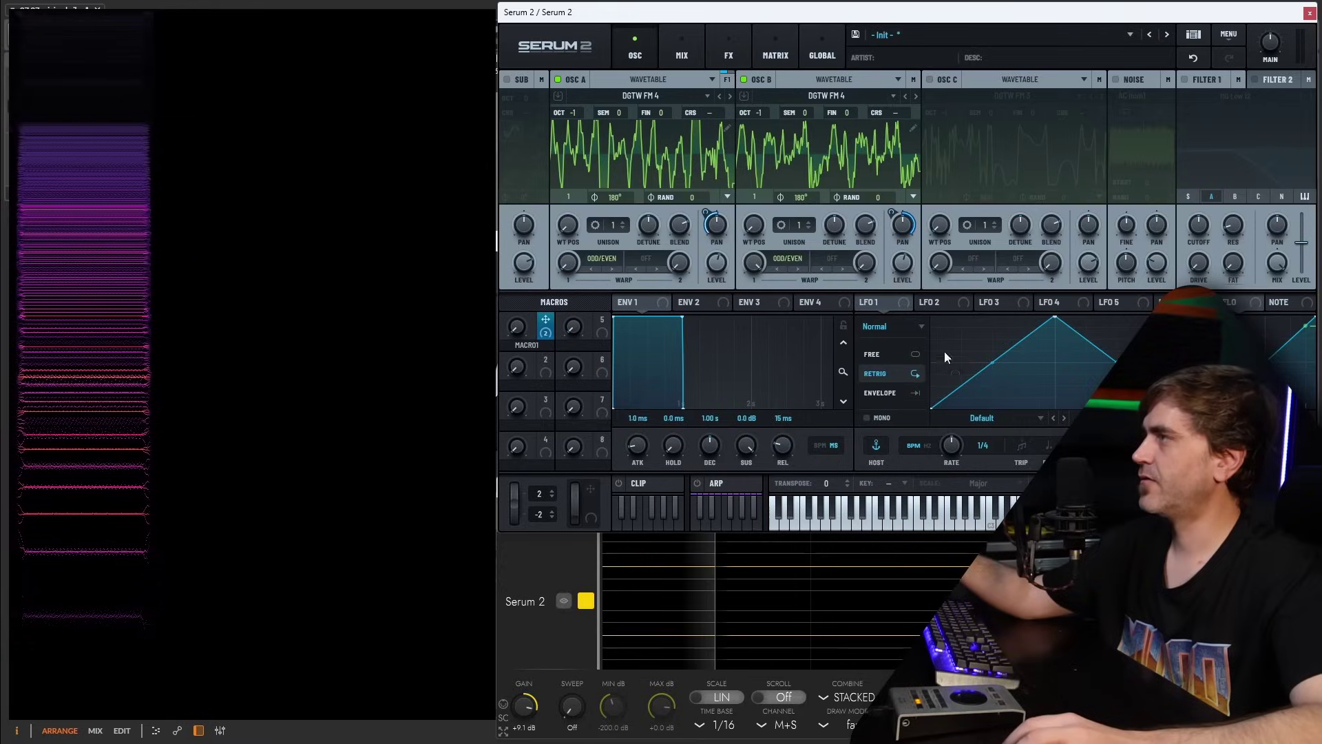
Step: Modulate the wavetable positions of oscillators A and B with LFO 1 at a one-bar rate, and raise Macro 1
drag(862, 301, 565, 227)
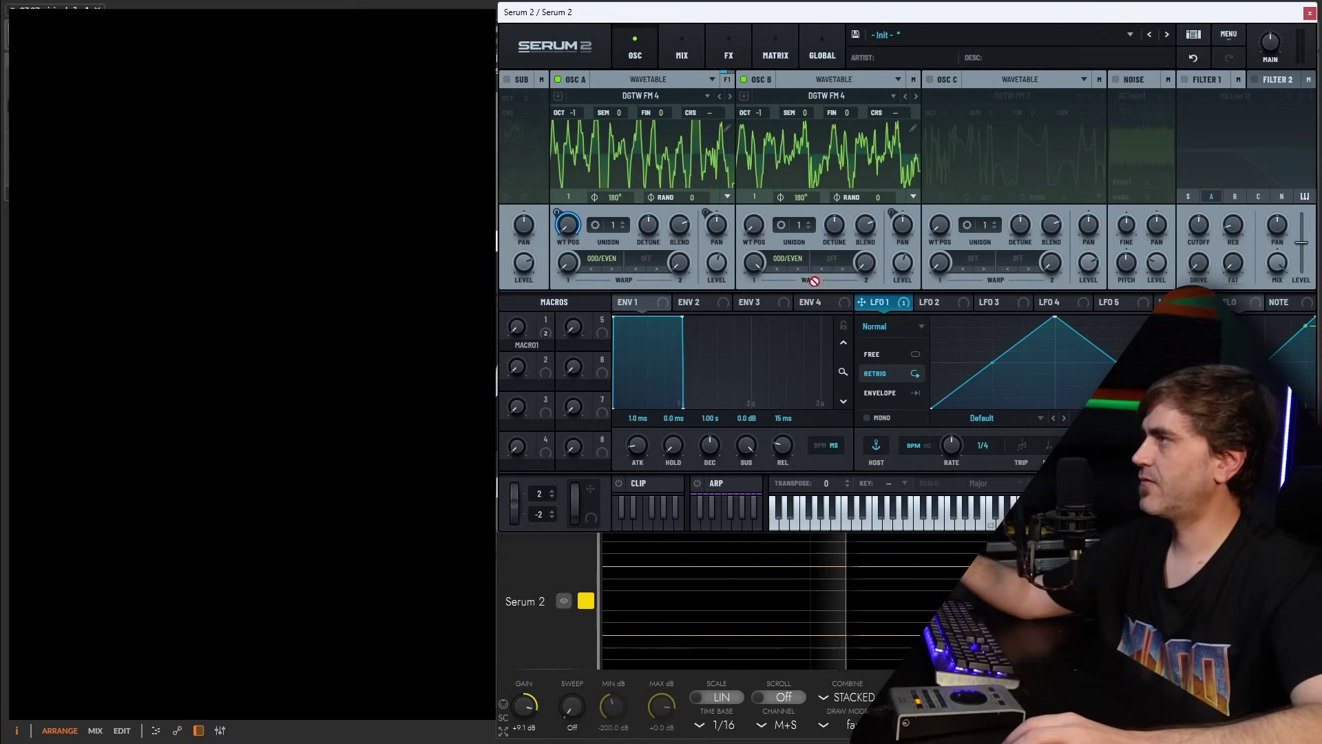
drag(814, 281, 754, 224)
drag(944, 453, 952, 448)
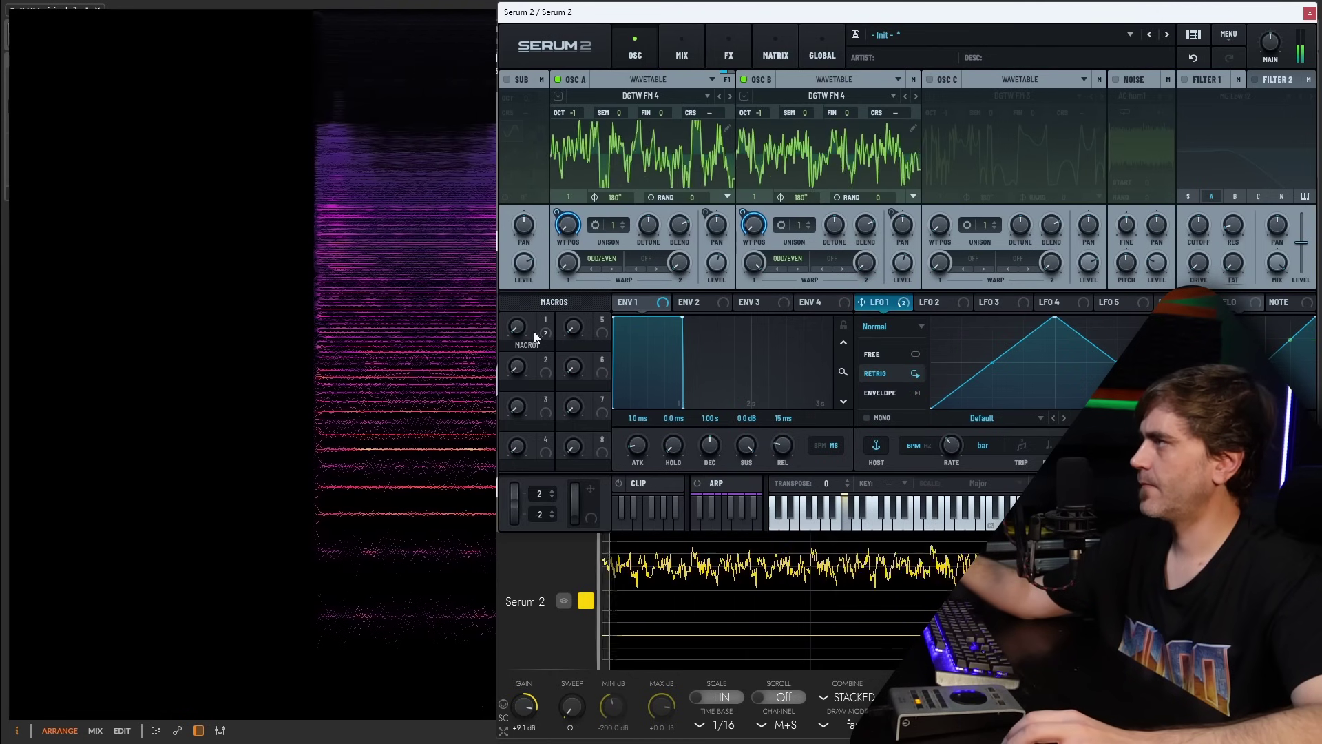
drag(523, 332, 538, 227)
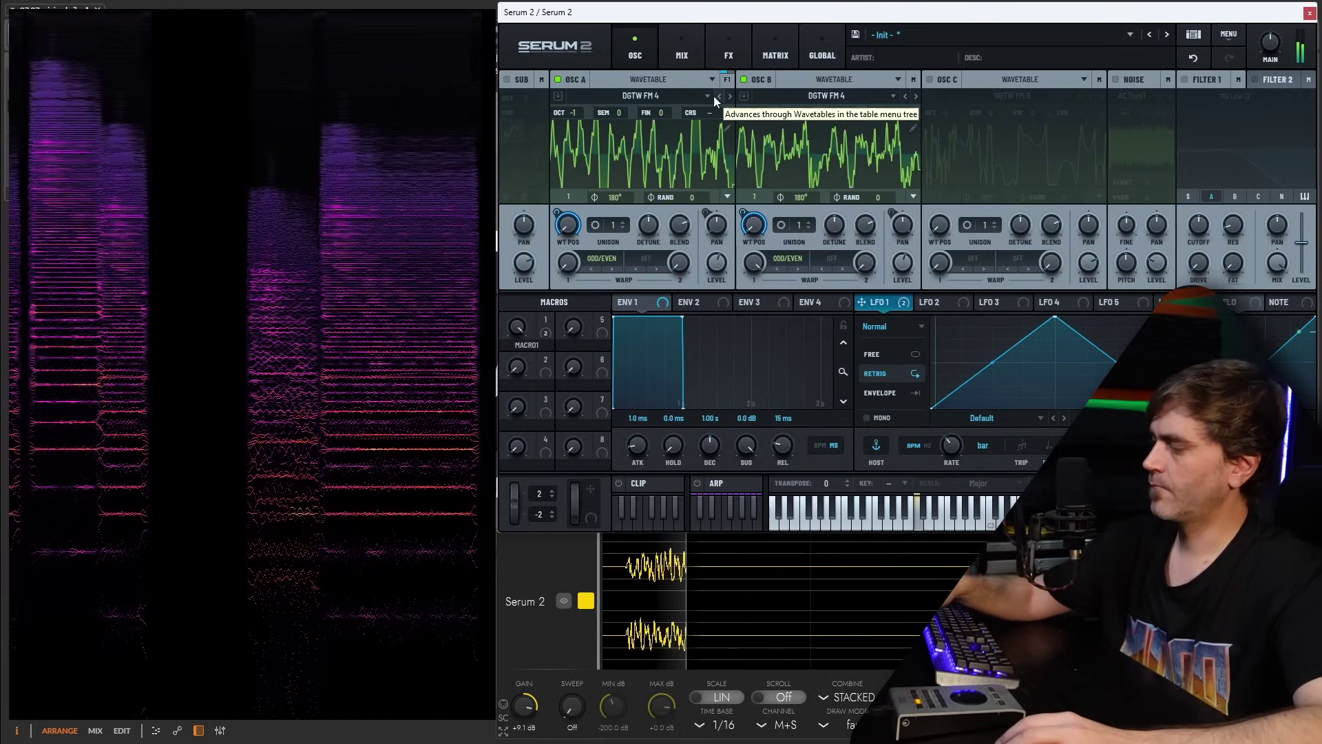
Step: Audition matching wavetables in oscillators A and B, from DGTW FM 5 through FM 2 and Bass Warm to DGTW FM AsymSquash
click(729, 96)
click(915, 96)
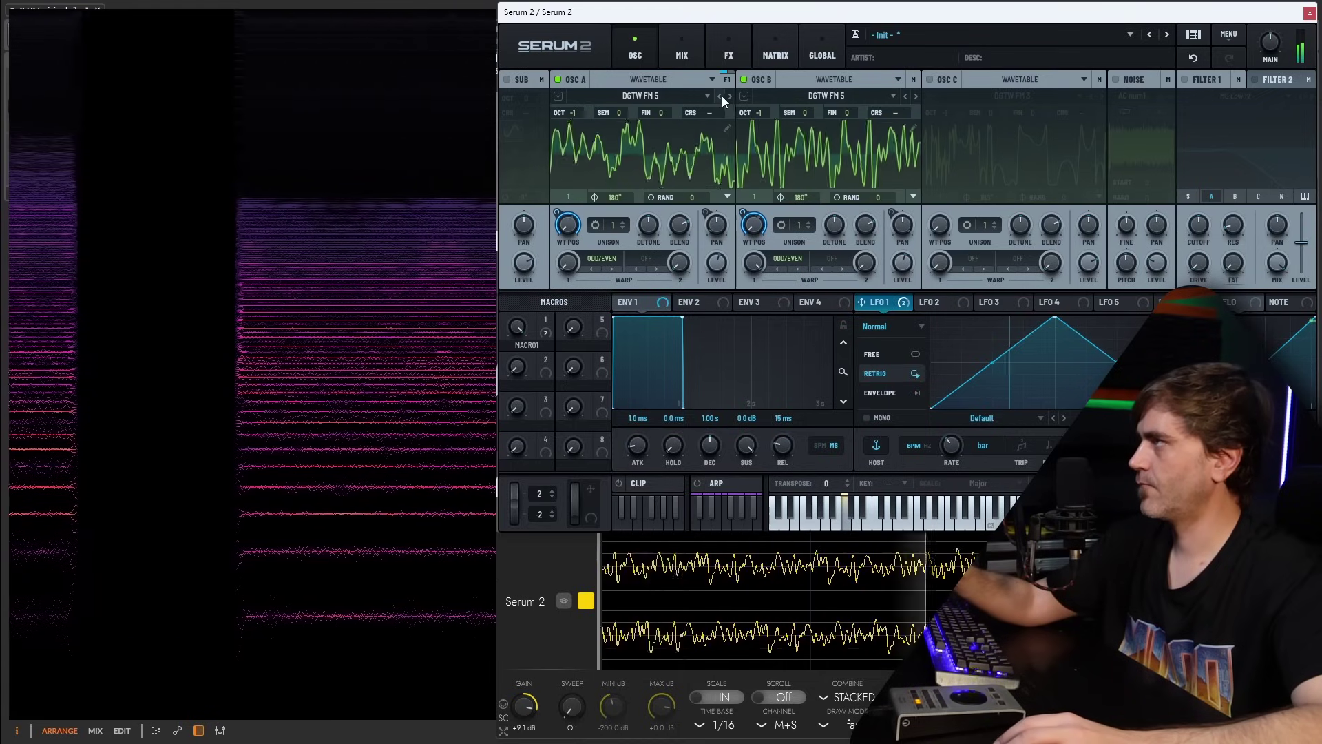
click(720, 96)
click(719, 96)
click(720, 96)
click(906, 96)
click(906, 96)
click(905, 96)
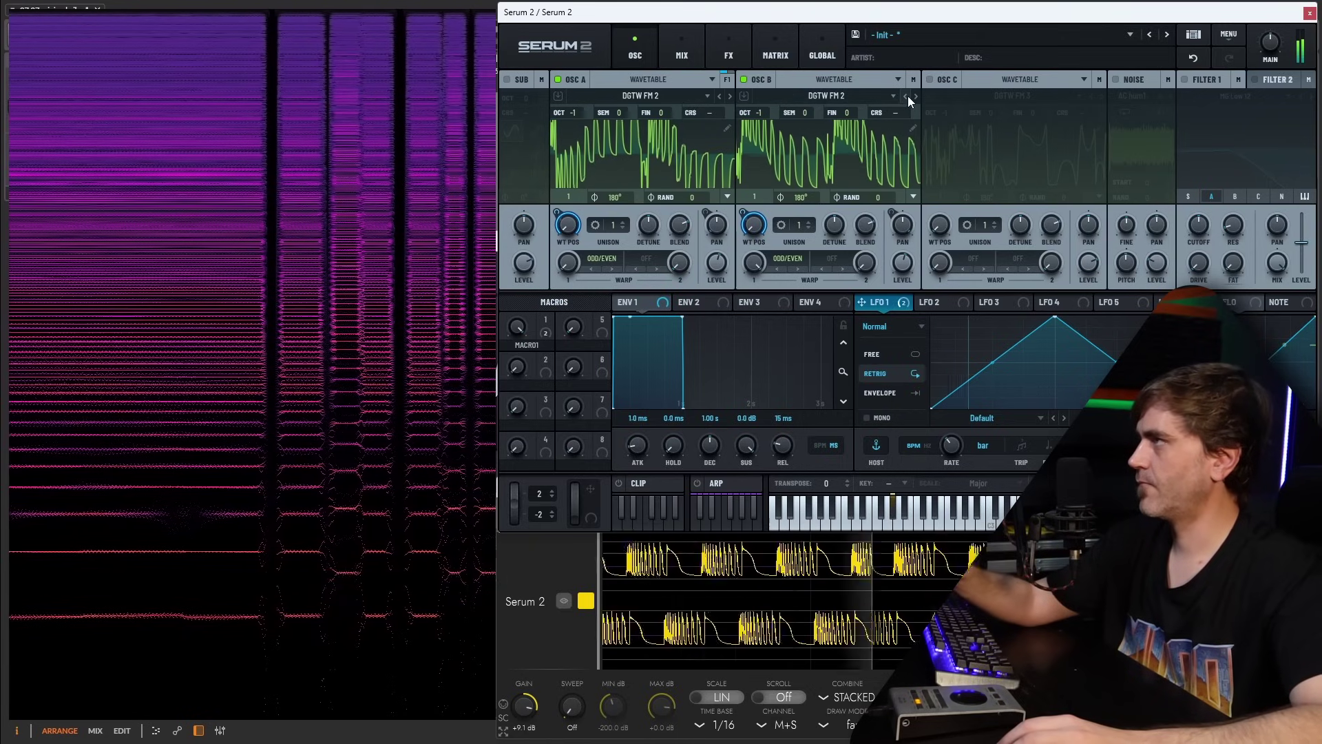
click(906, 95)
click(720, 96)
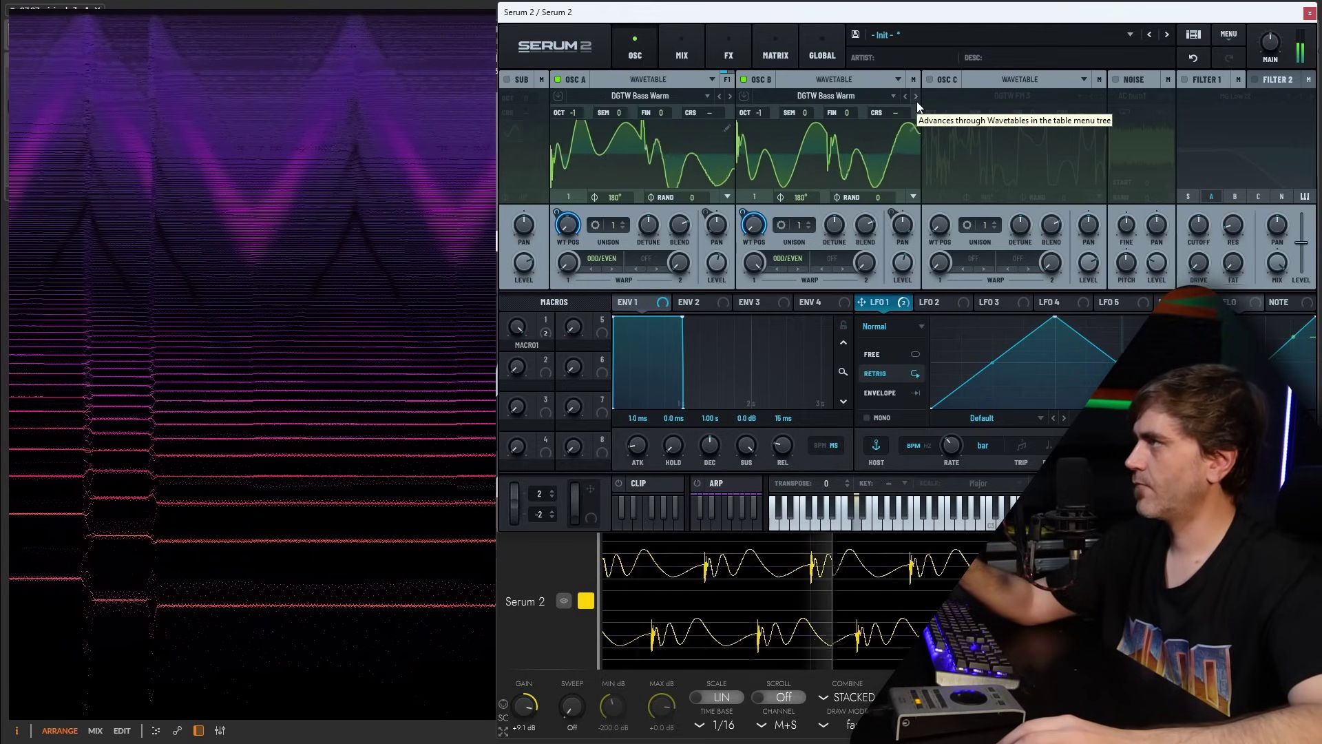
click(916, 95)
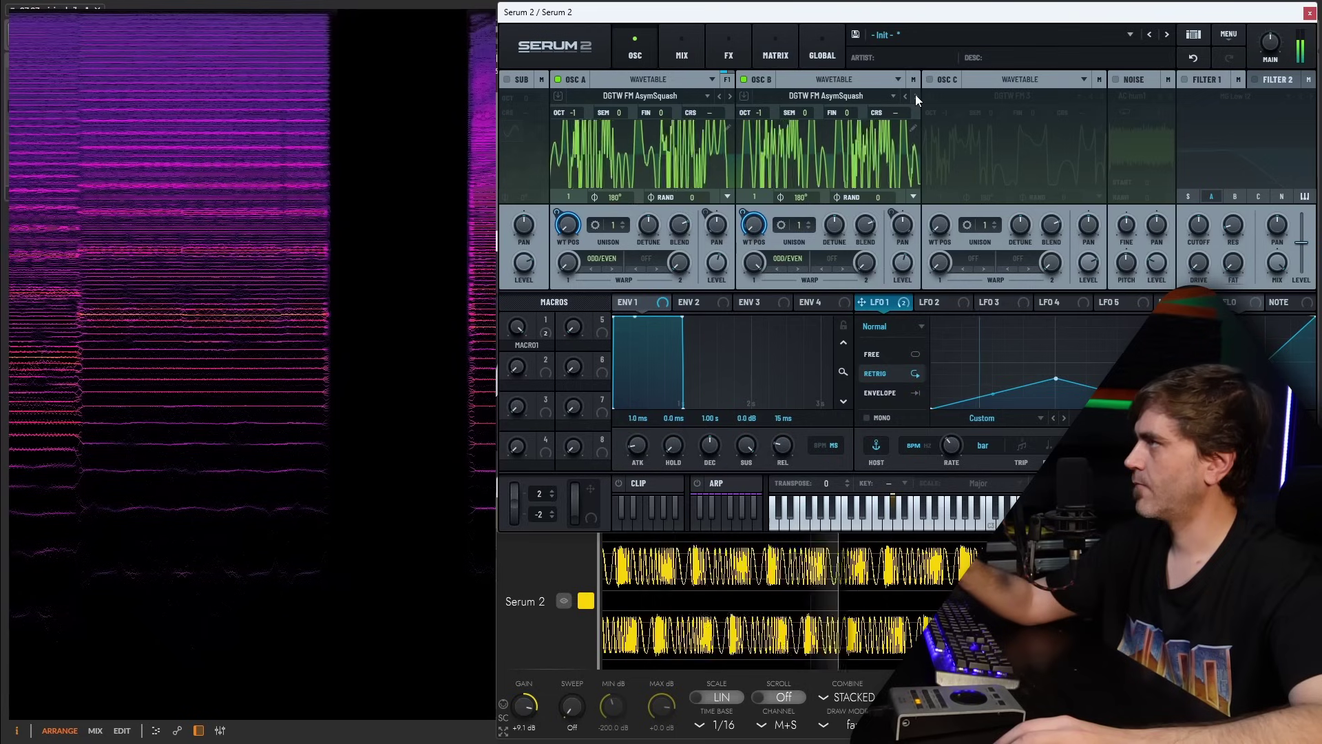
Step: Reshape LFO 1 so its full-height peak sits near the start with a long fall, and set its rate to 1/4
drag(1055, 318, 1054, 329)
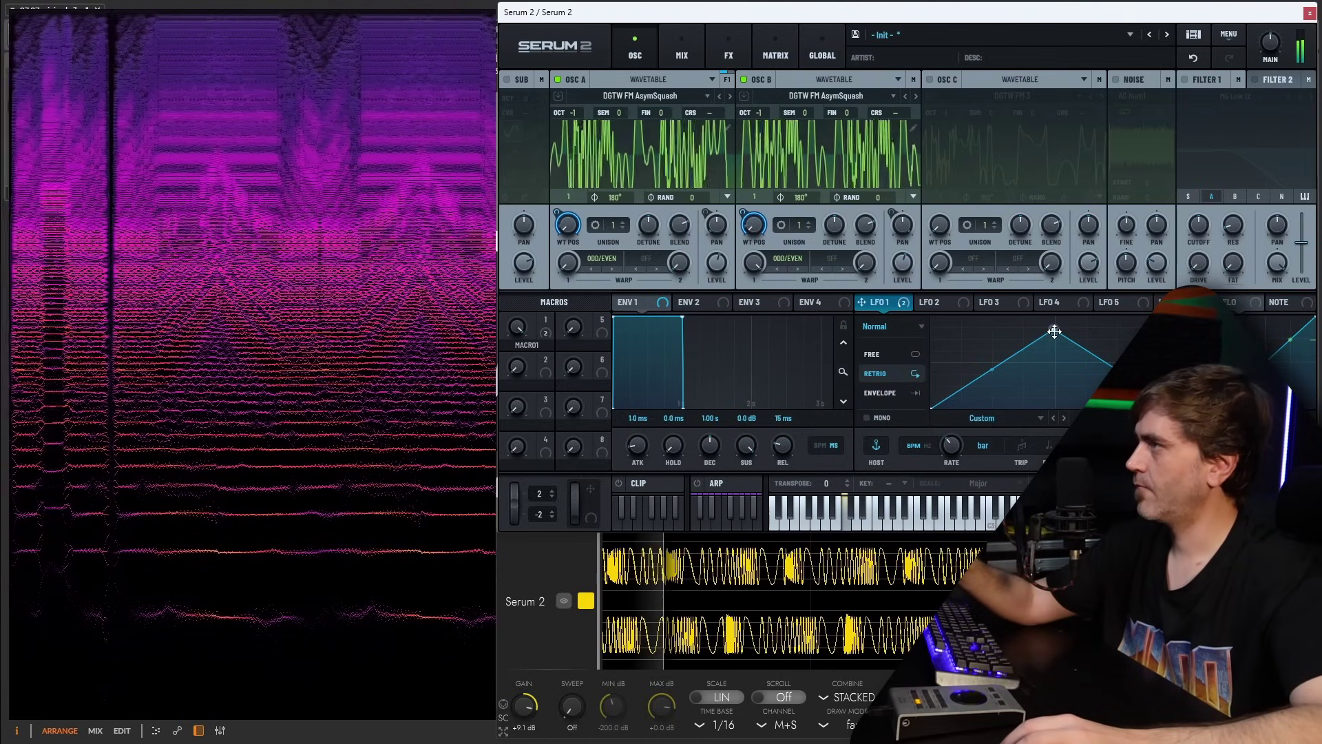
drag(1053, 329, 955, 316)
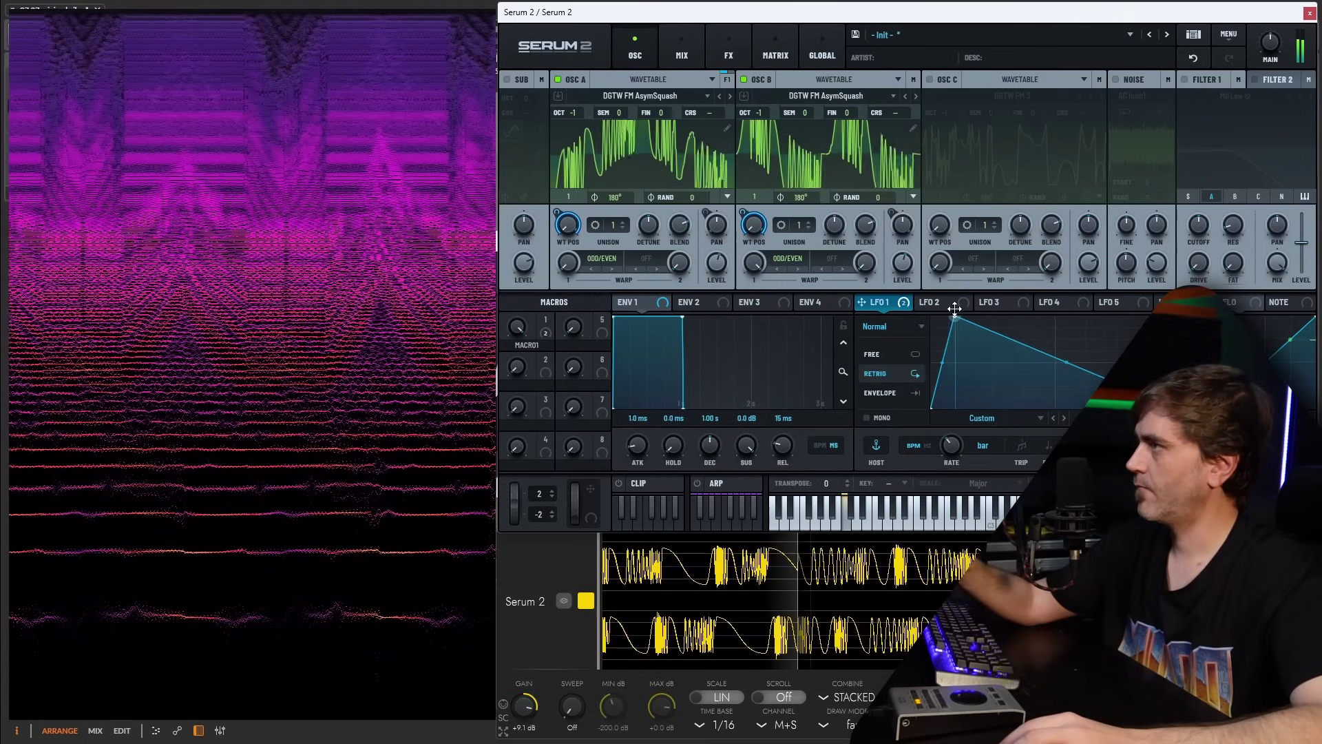
drag(948, 452, 956, 431)
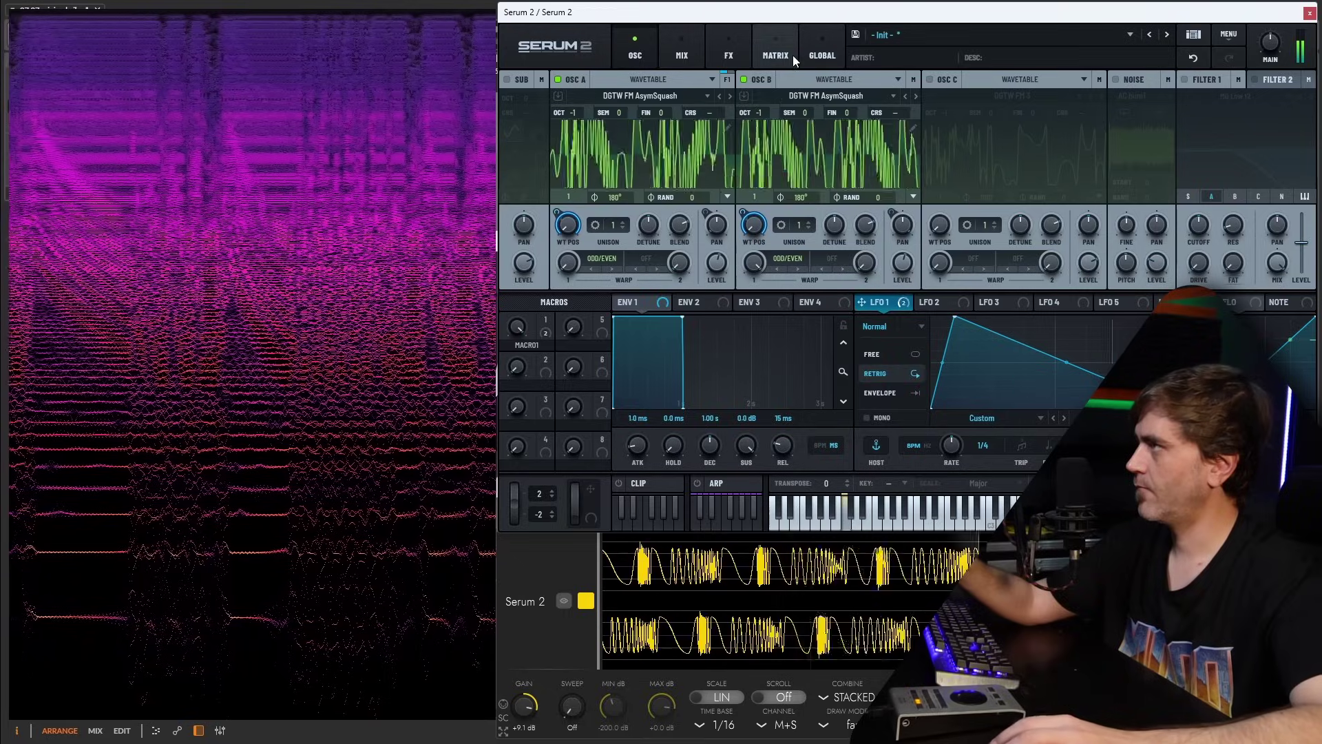
Step: Load DGTW Growl 1 from the Twist wavetable pack in oscillators A and B, and set LFO 1's rate to 1/8
click(719, 96)
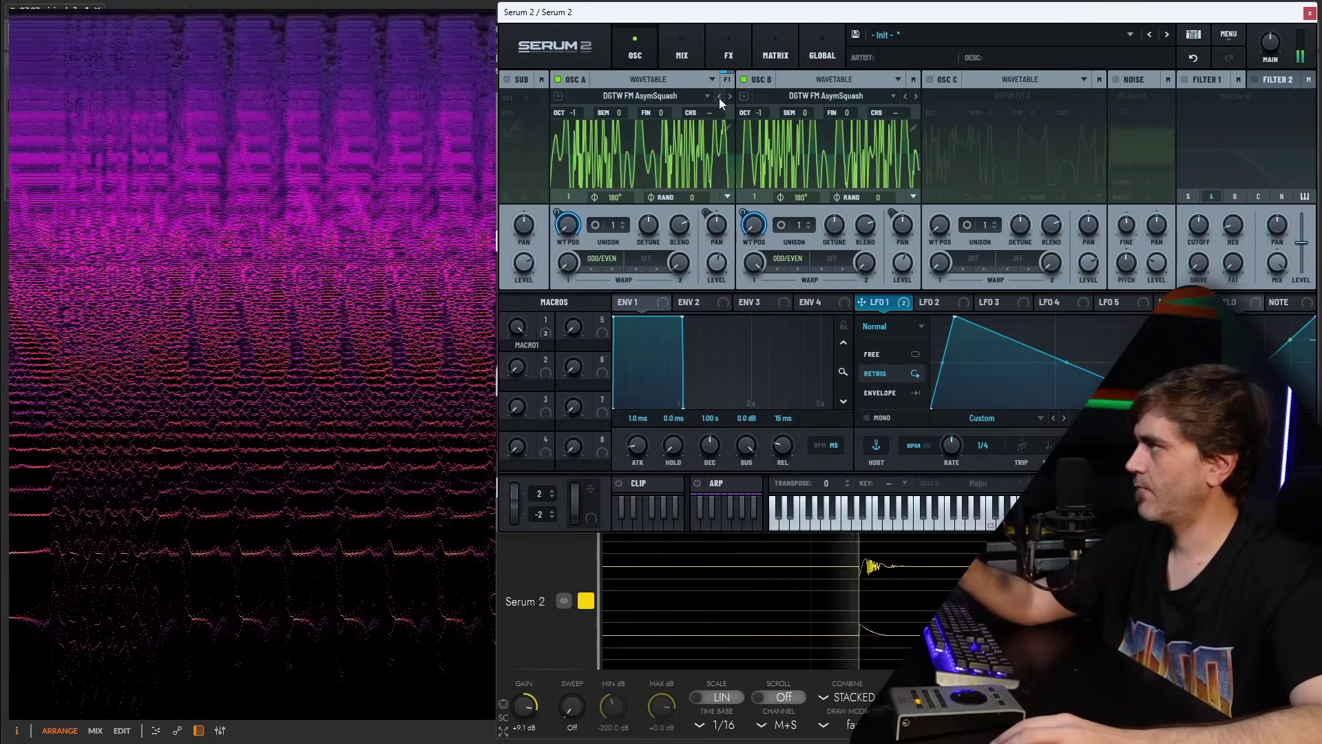
click(707, 96)
mouse_move(619, 173)
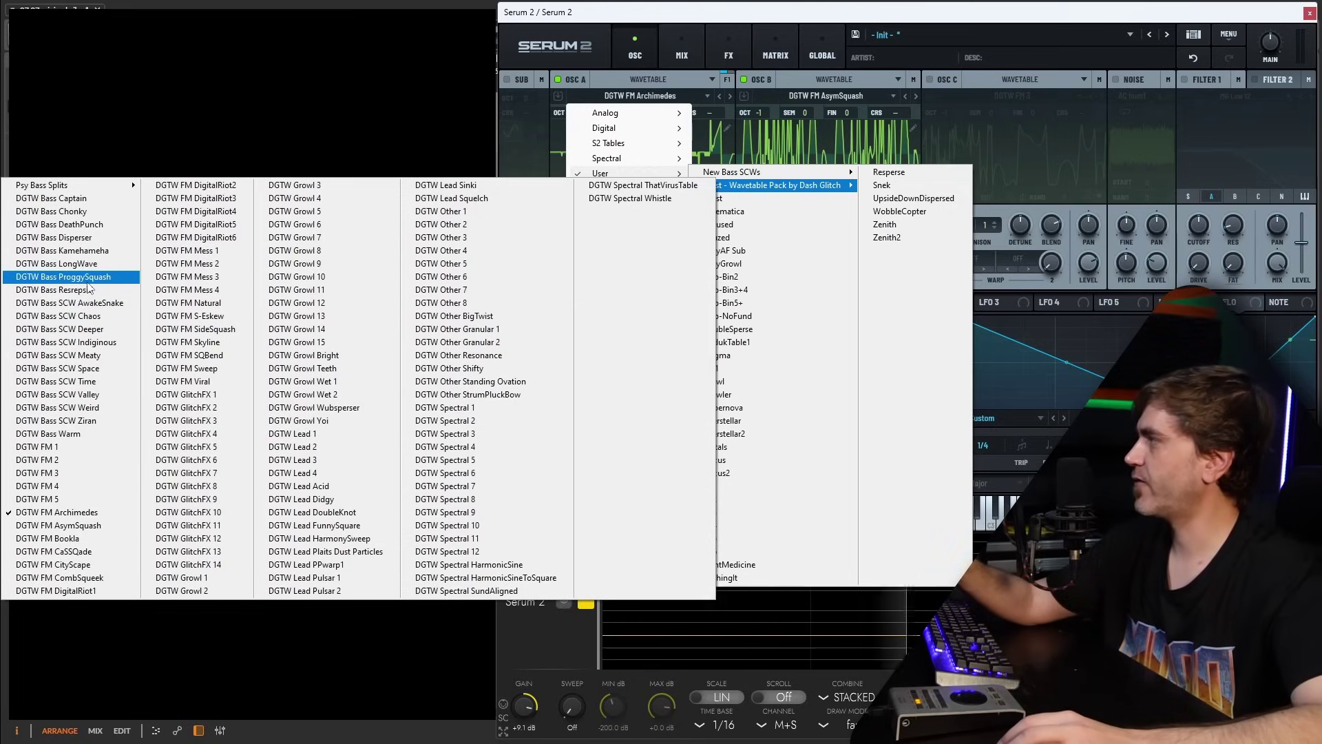
click(179, 577)
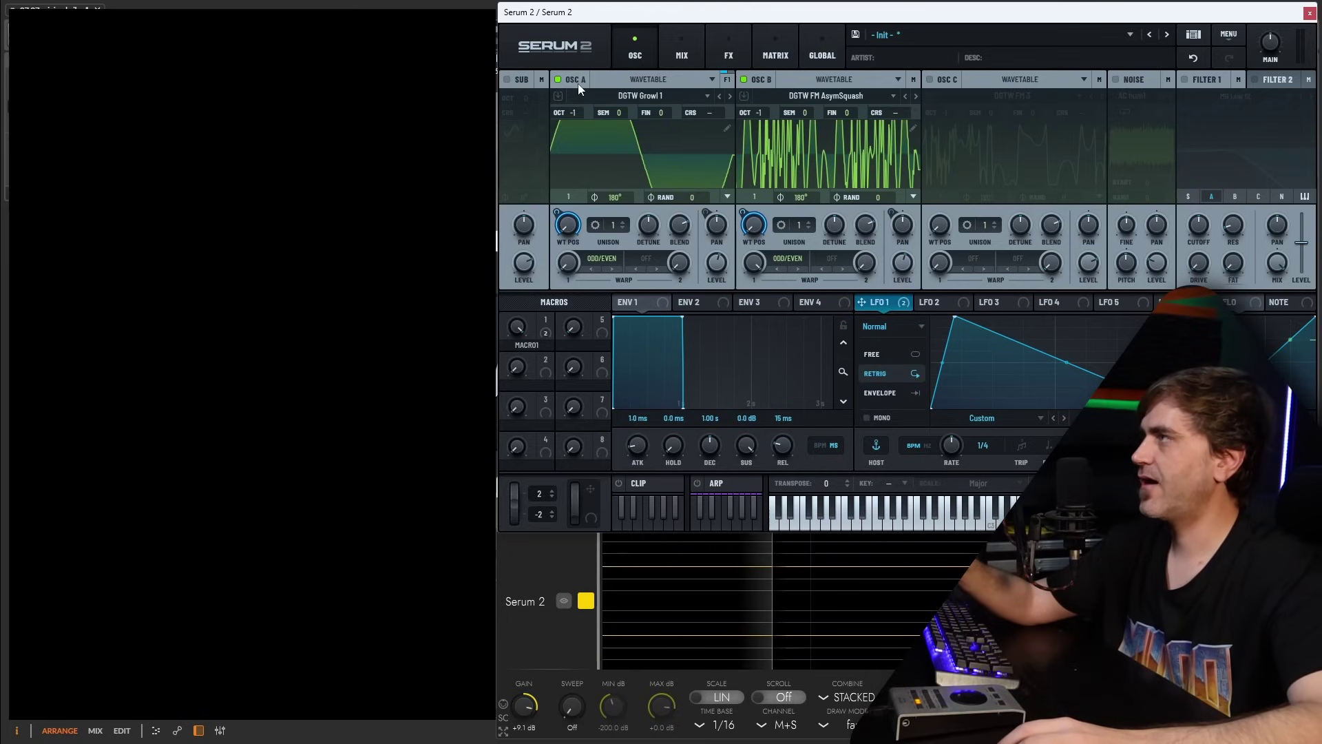
click(806, 97)
mouse_move(797, 181)
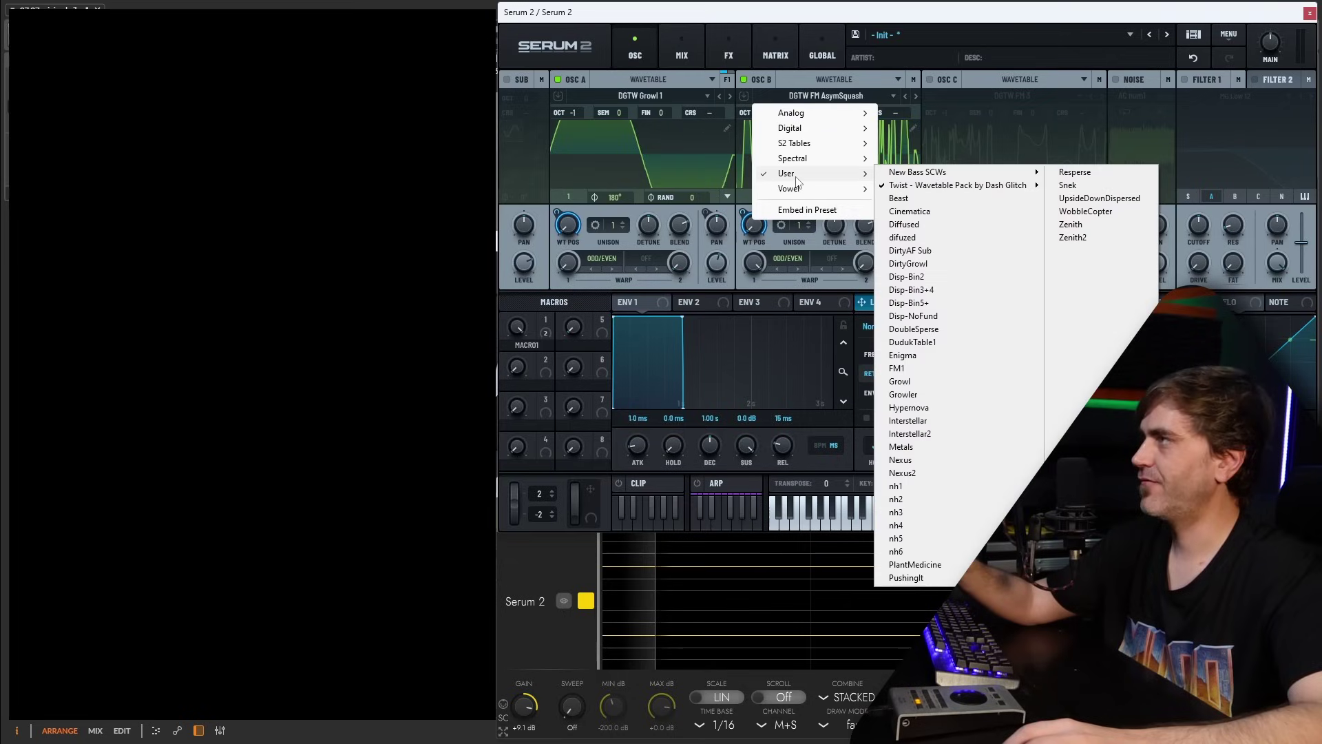
mouse_move(958, 185)
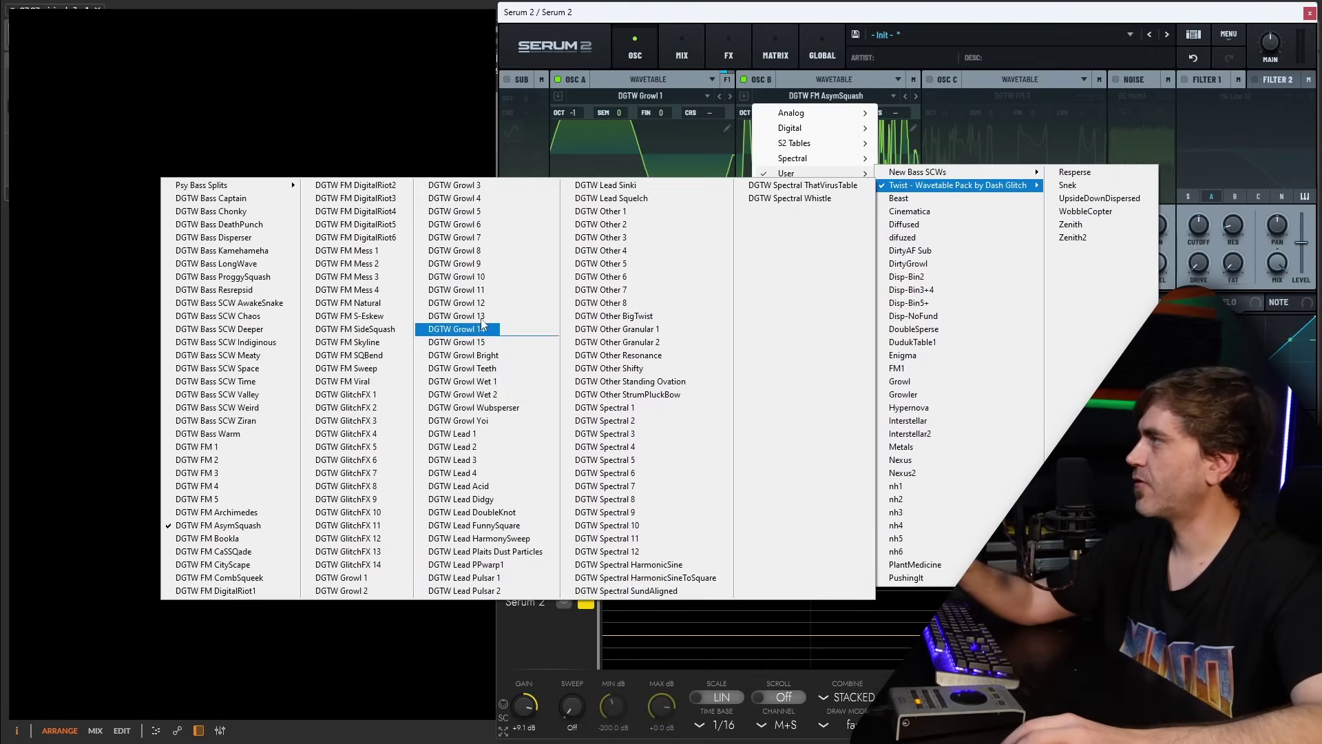
click(359, 579)
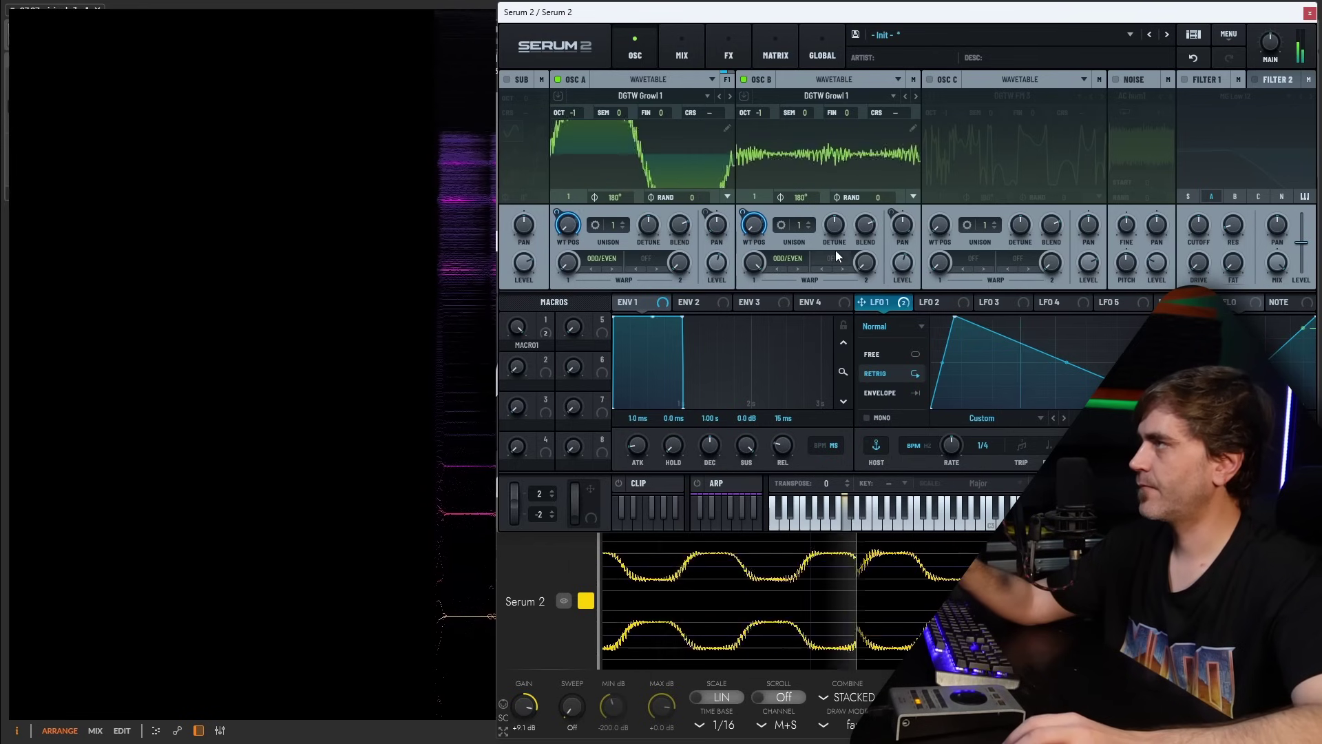
drag(957, 449, 956, 444)
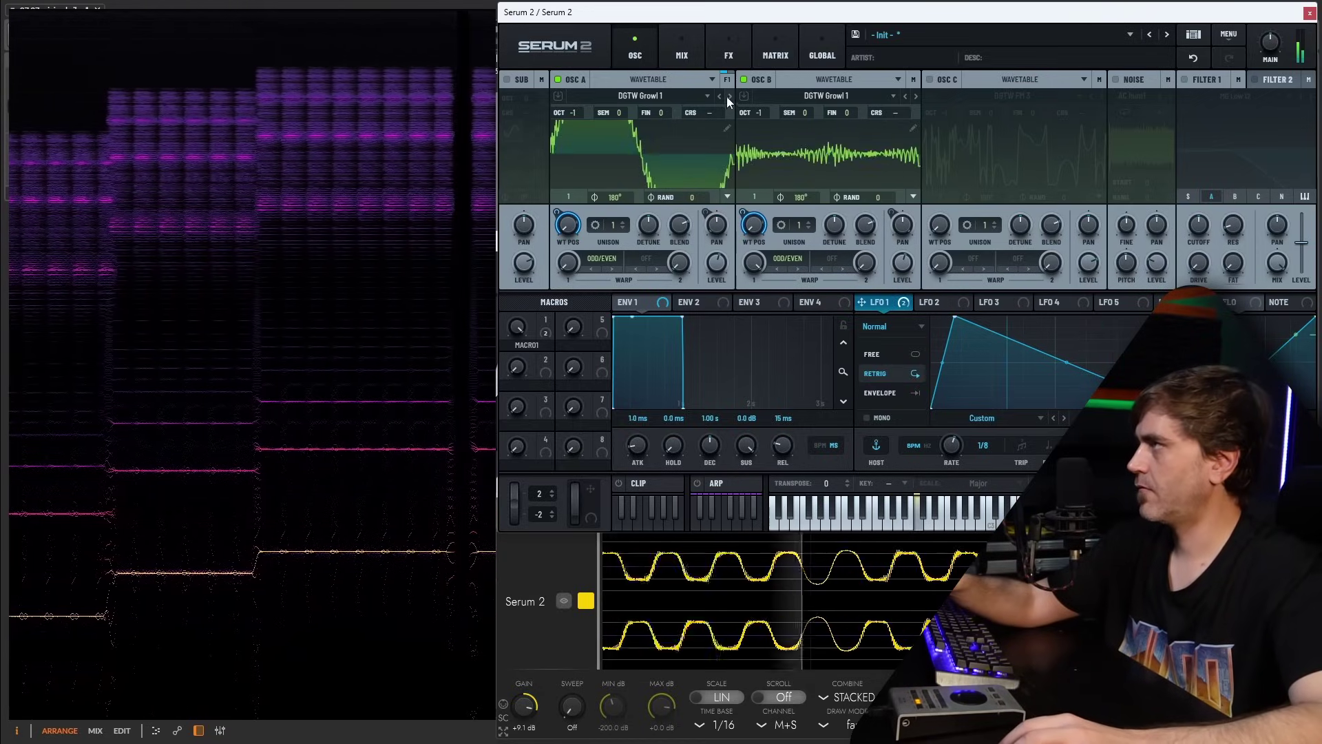
Step: Switch oscillators A and B to the DGTW Growl 3 wavetable and set LFO 1's rate to 2 bars
click(728, 43)
click(514, 104)
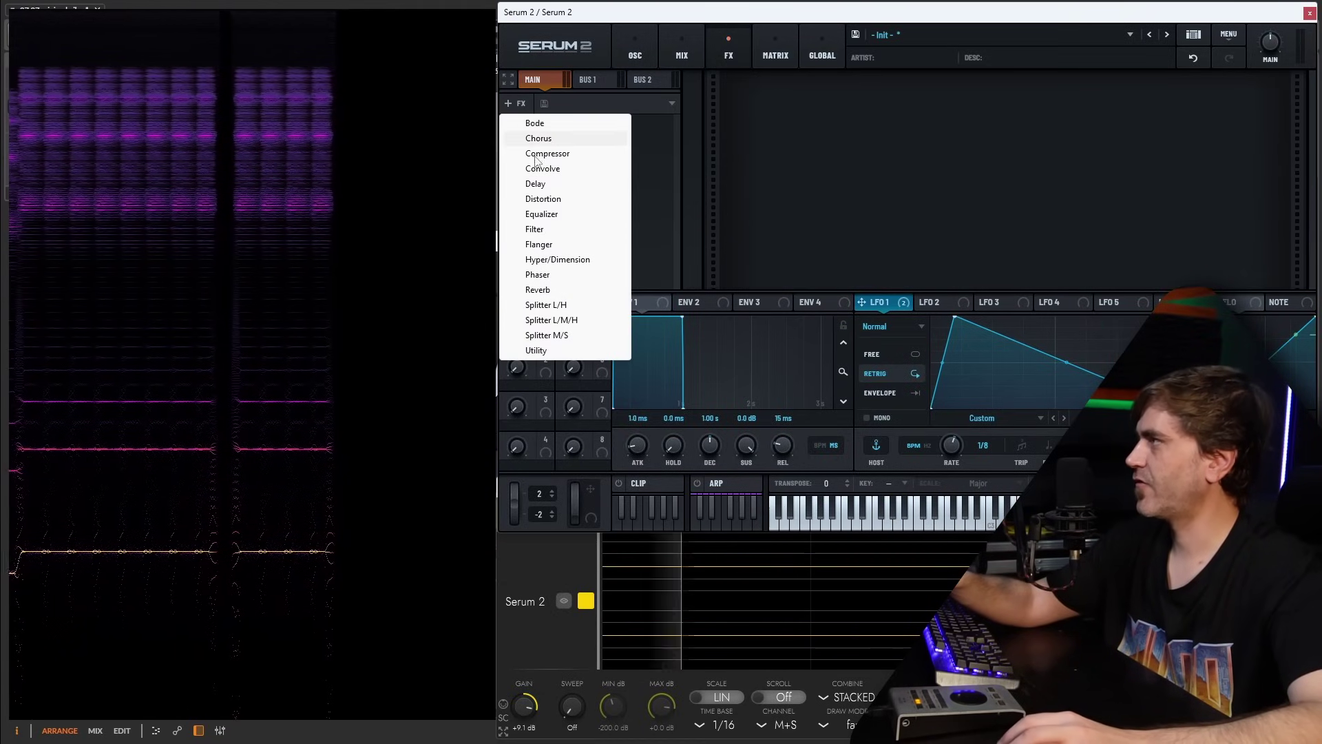
click(634, 48)
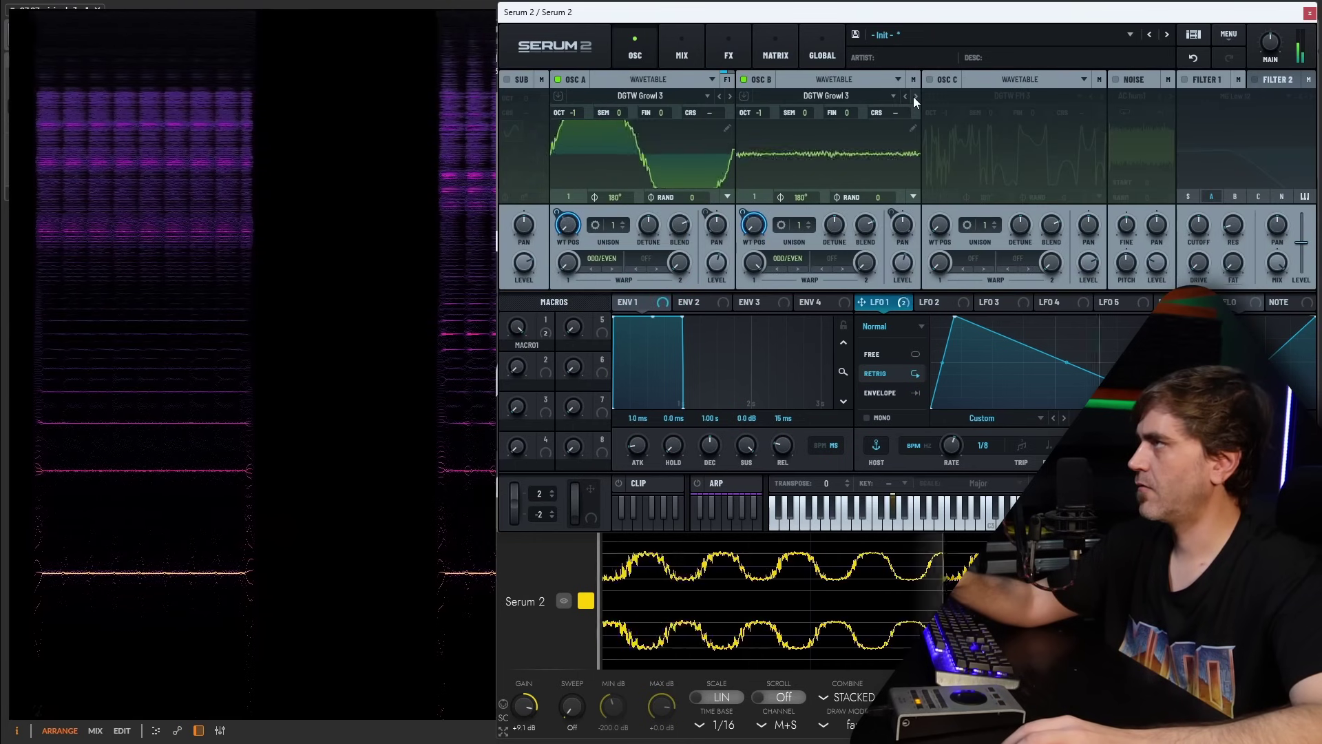
drag(951, 446, 943, 496)
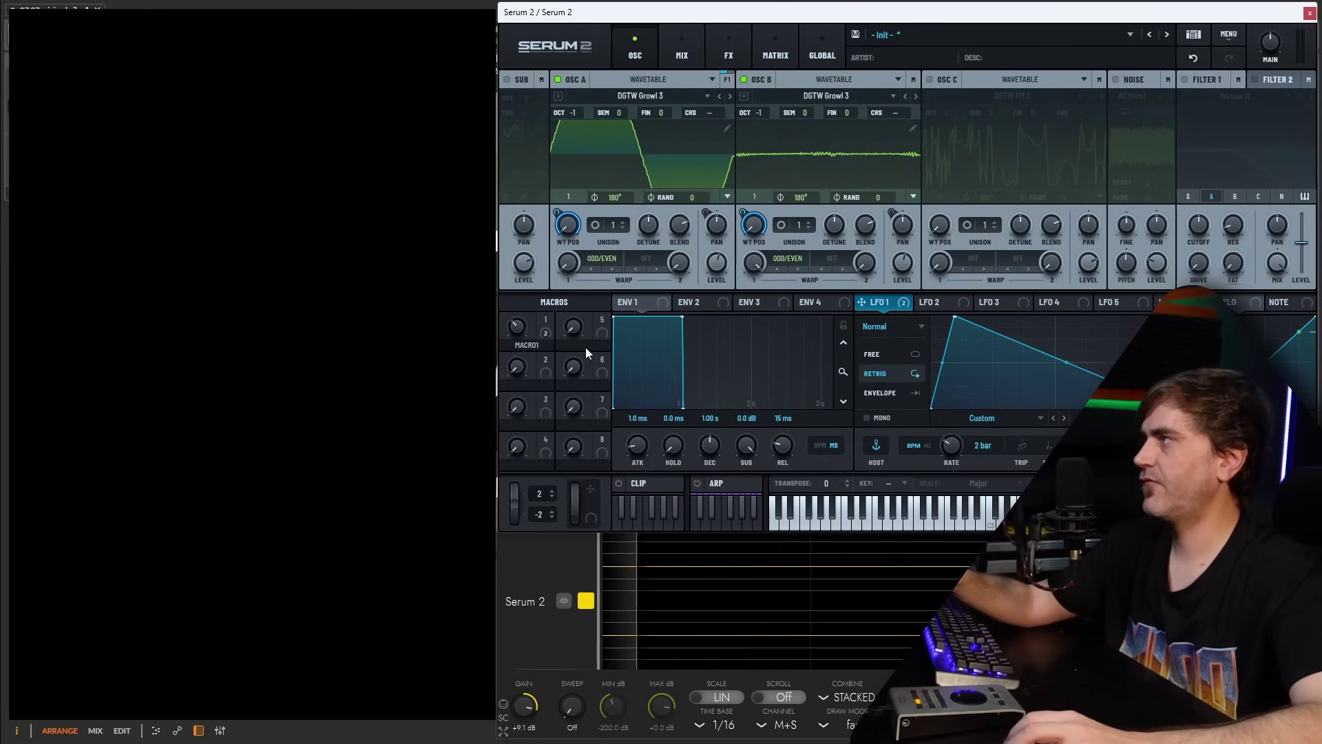
mouse_move(528, 328)
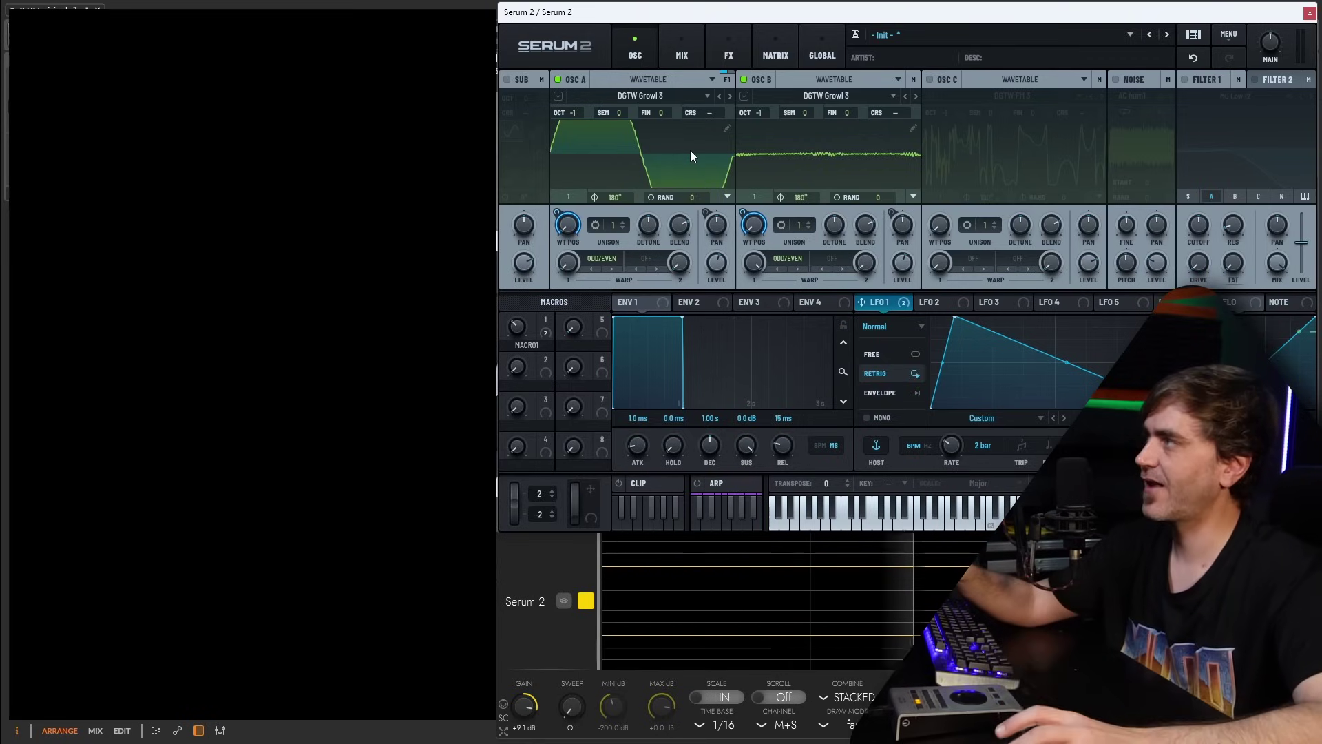
Step: Remove harmonic bin 1 from the first frame of oscillator A's wavetable and return to the oscillator view
click(727, 129)
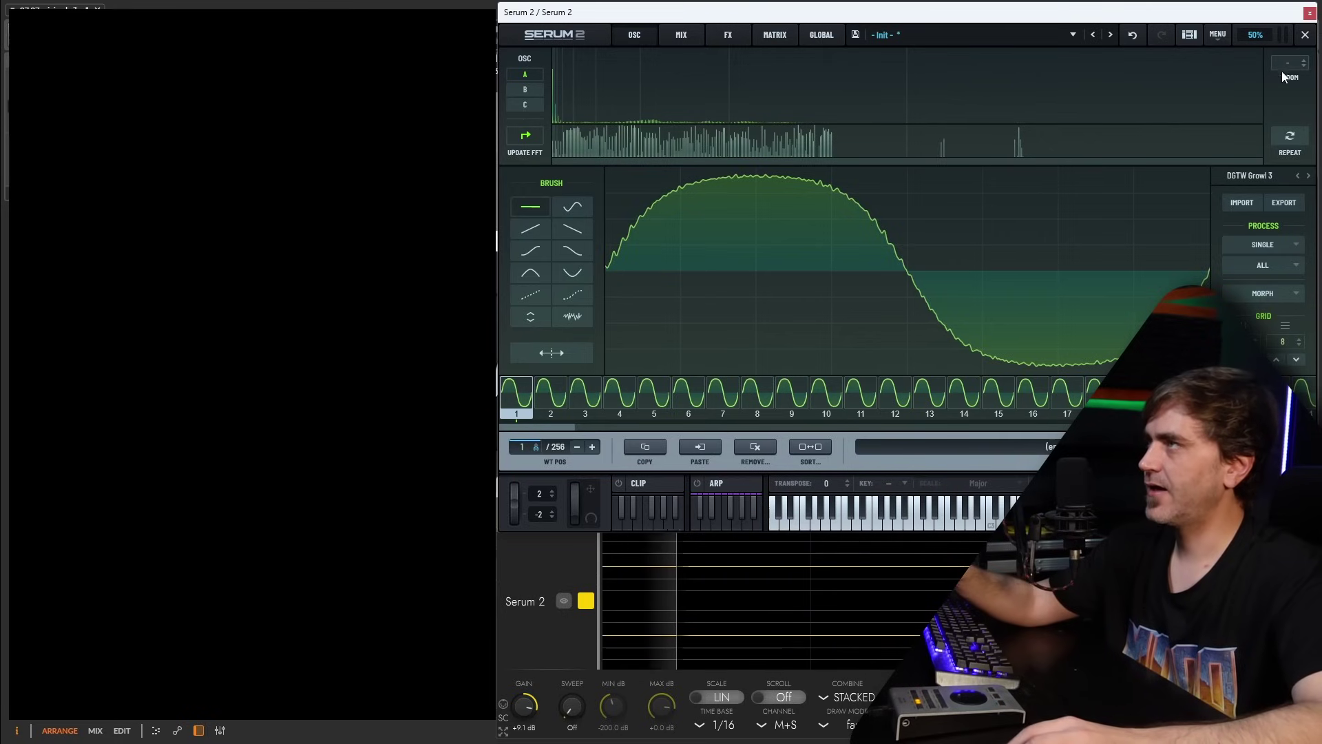
scroll(810, 56, up, 2)
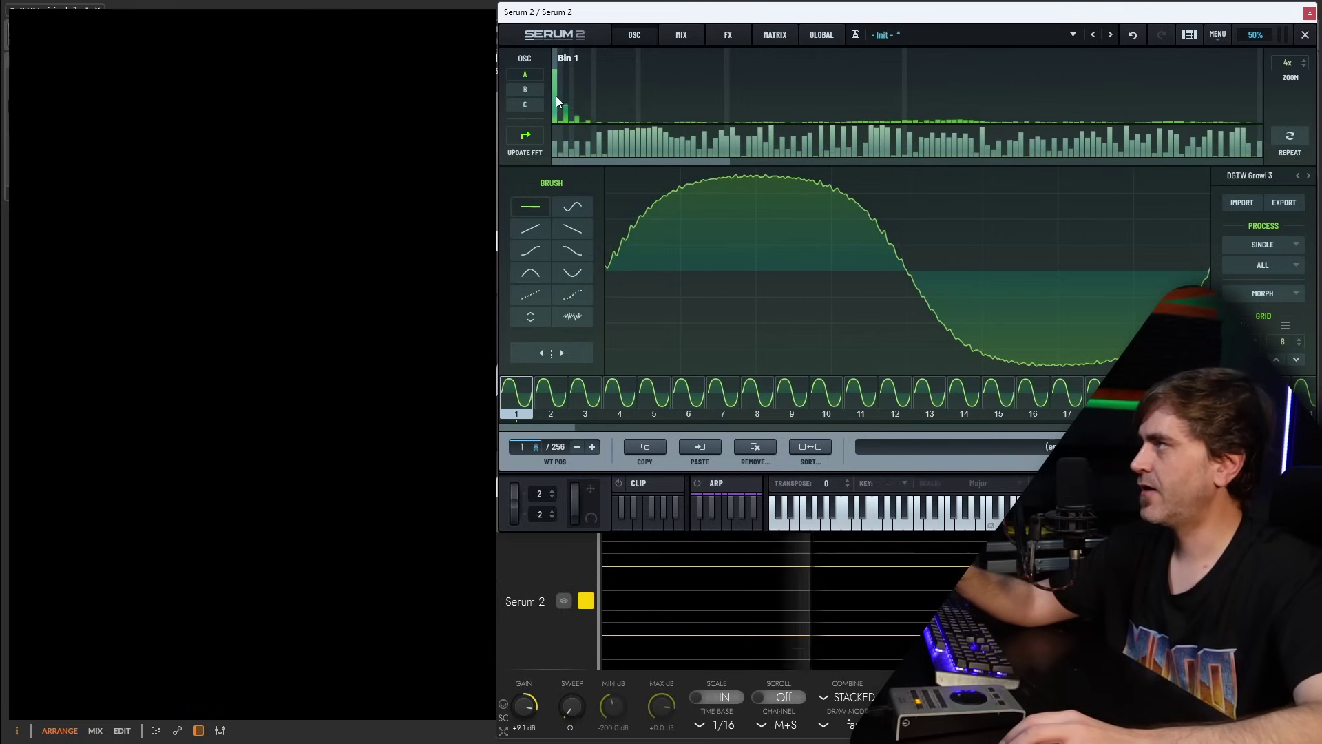
drag(556, 96, 552, 129)
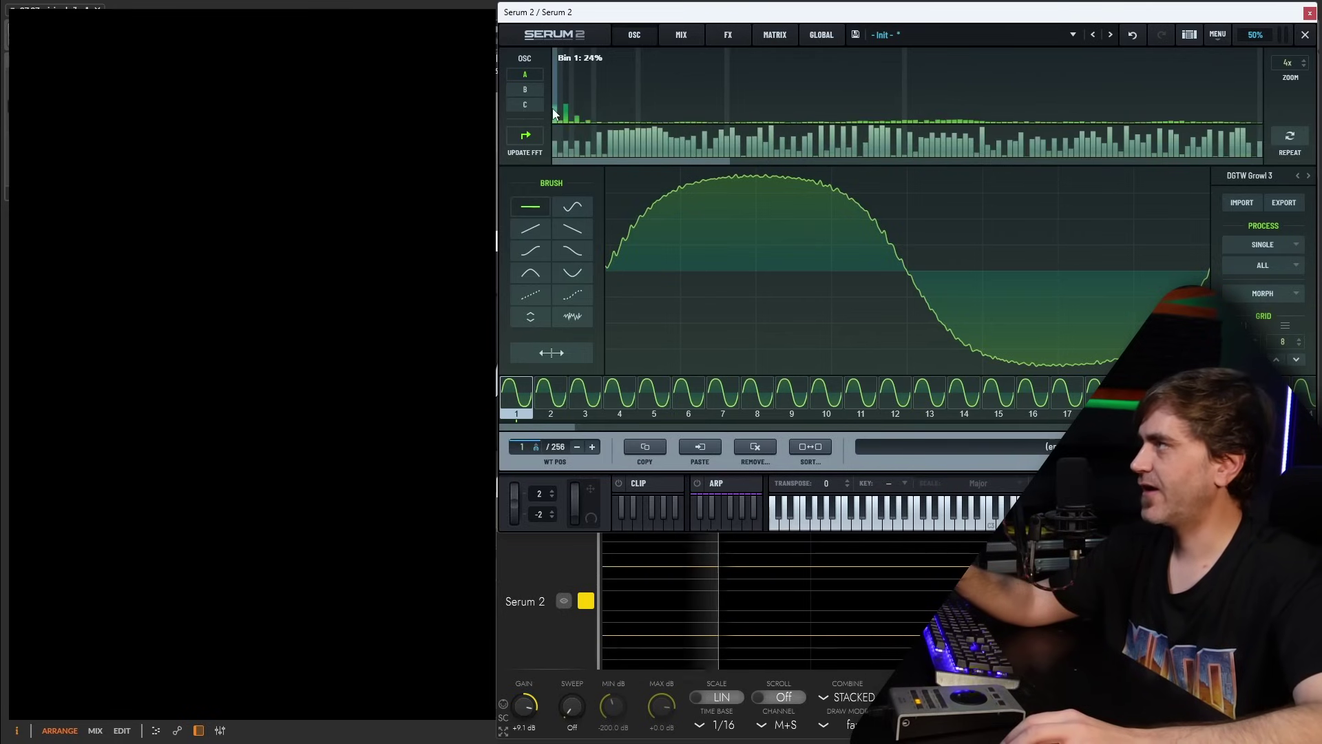
click(1304, 38)
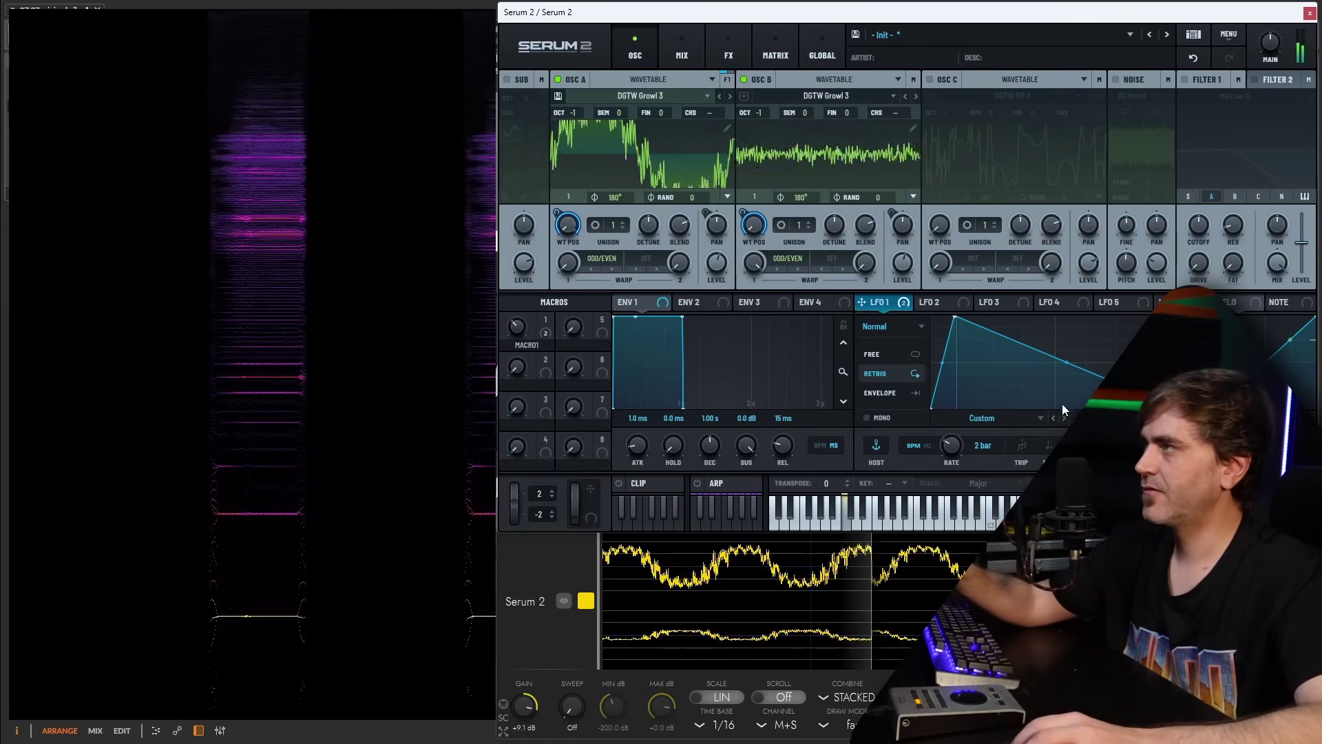
Step: Reset the level controls of oscillators A and B to their defaults
right_click(713, 263)
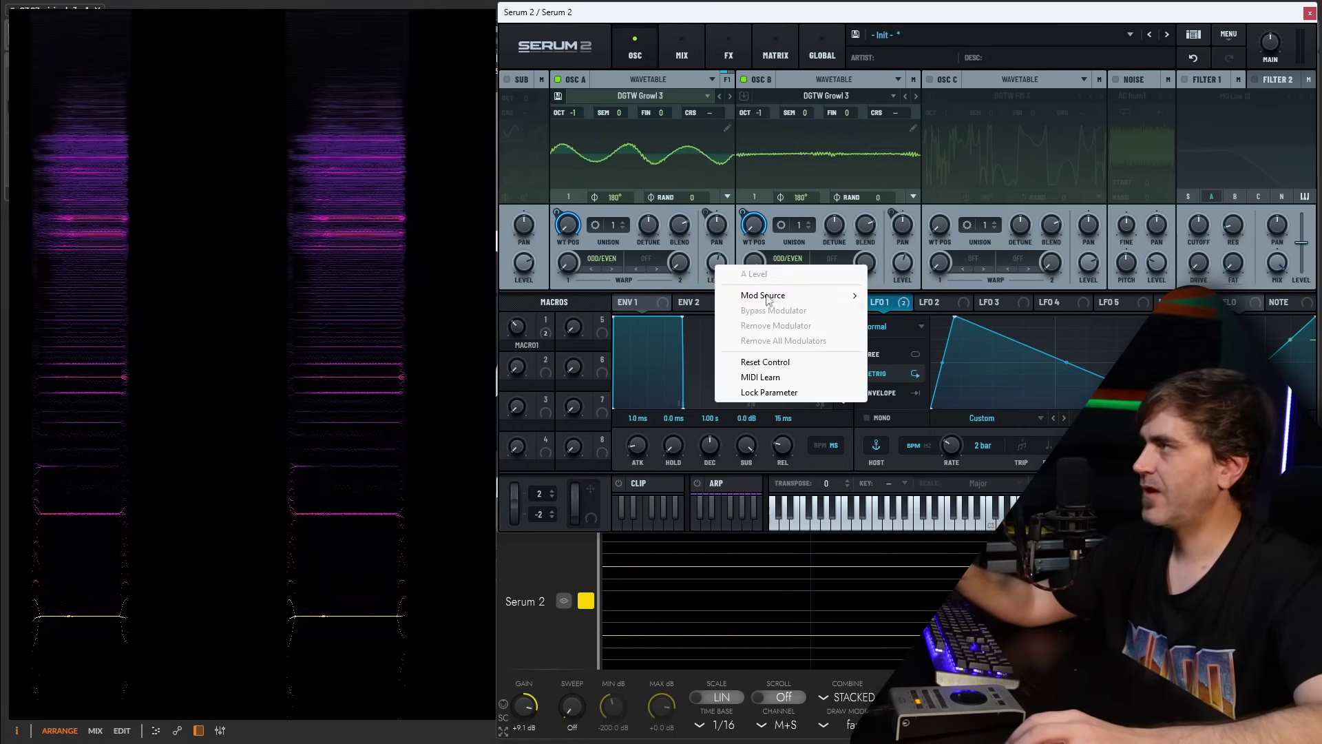
click(760, 359)
right_click(902, 263)
click(947, 352)
Step: Remove the fundamental from all frames of oscillator A's wavetable with the HPF process, and enable the sub oscillator
click(568, 179)
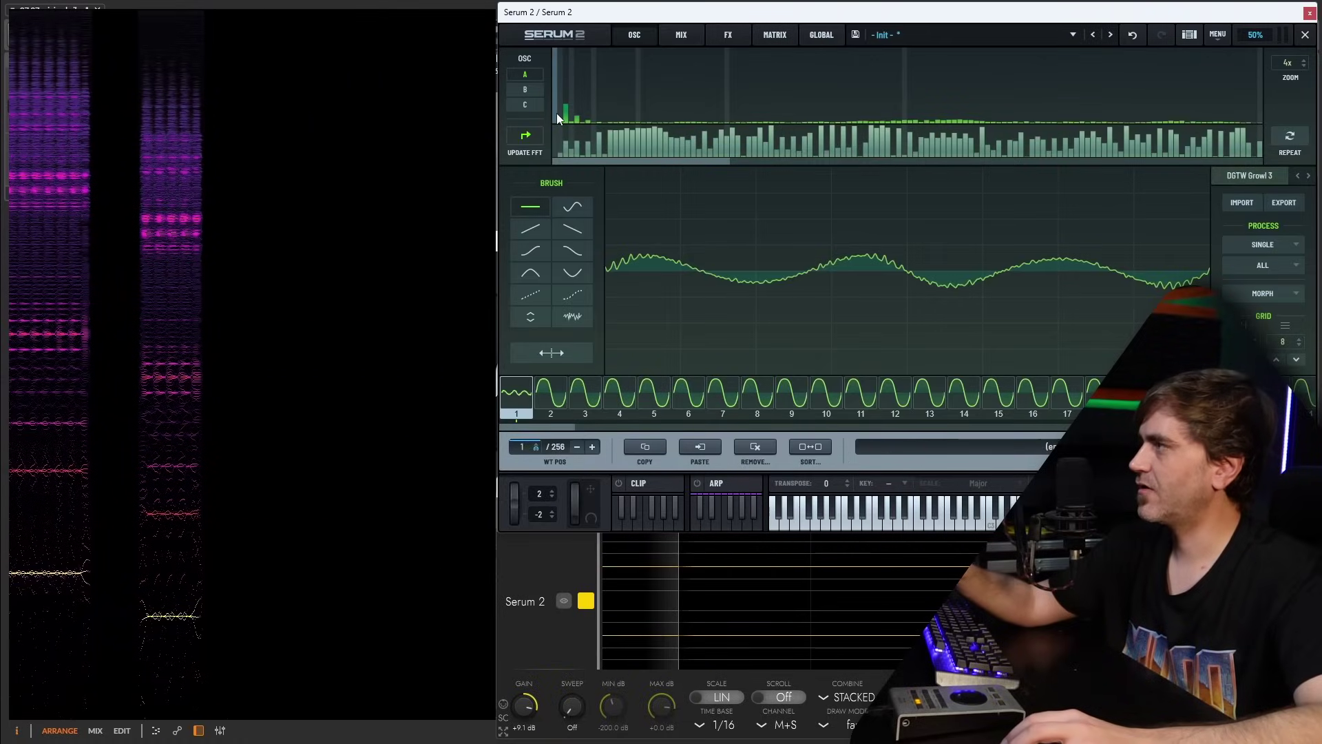
click(1247, 265)
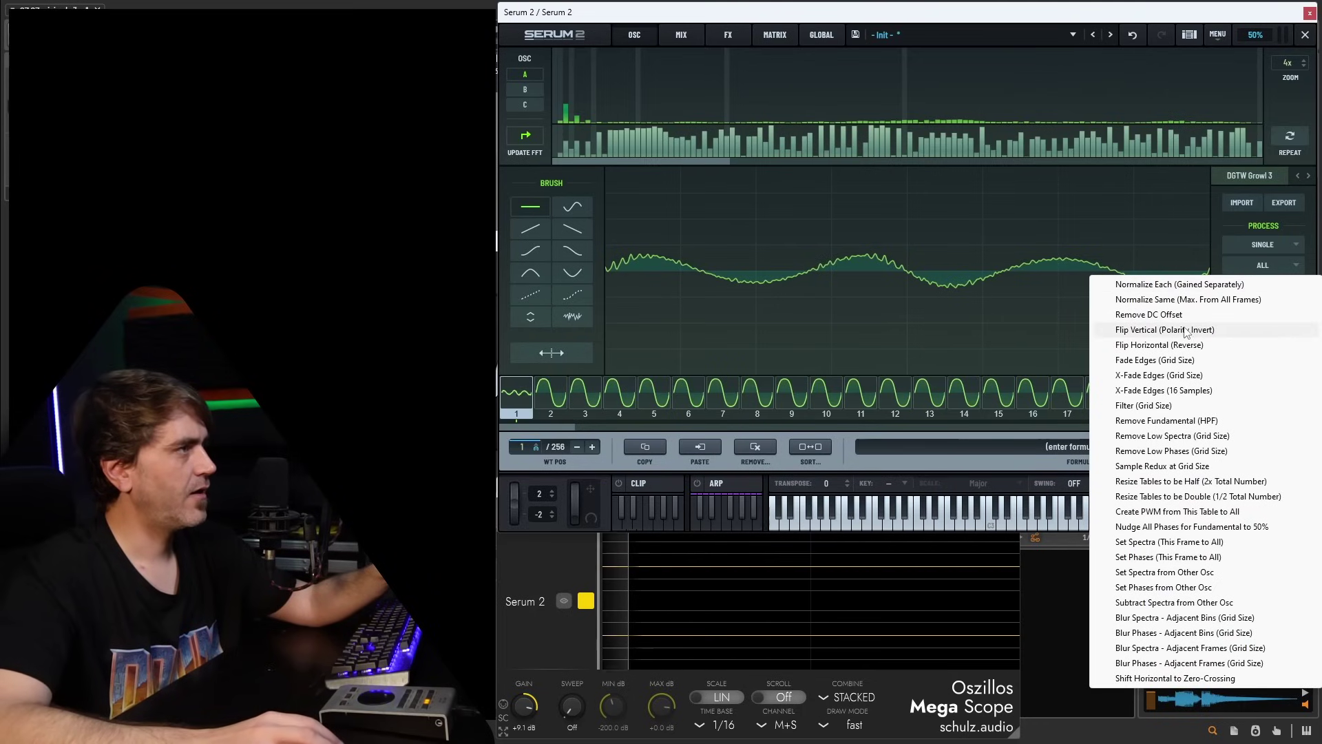
click(1175, 421)
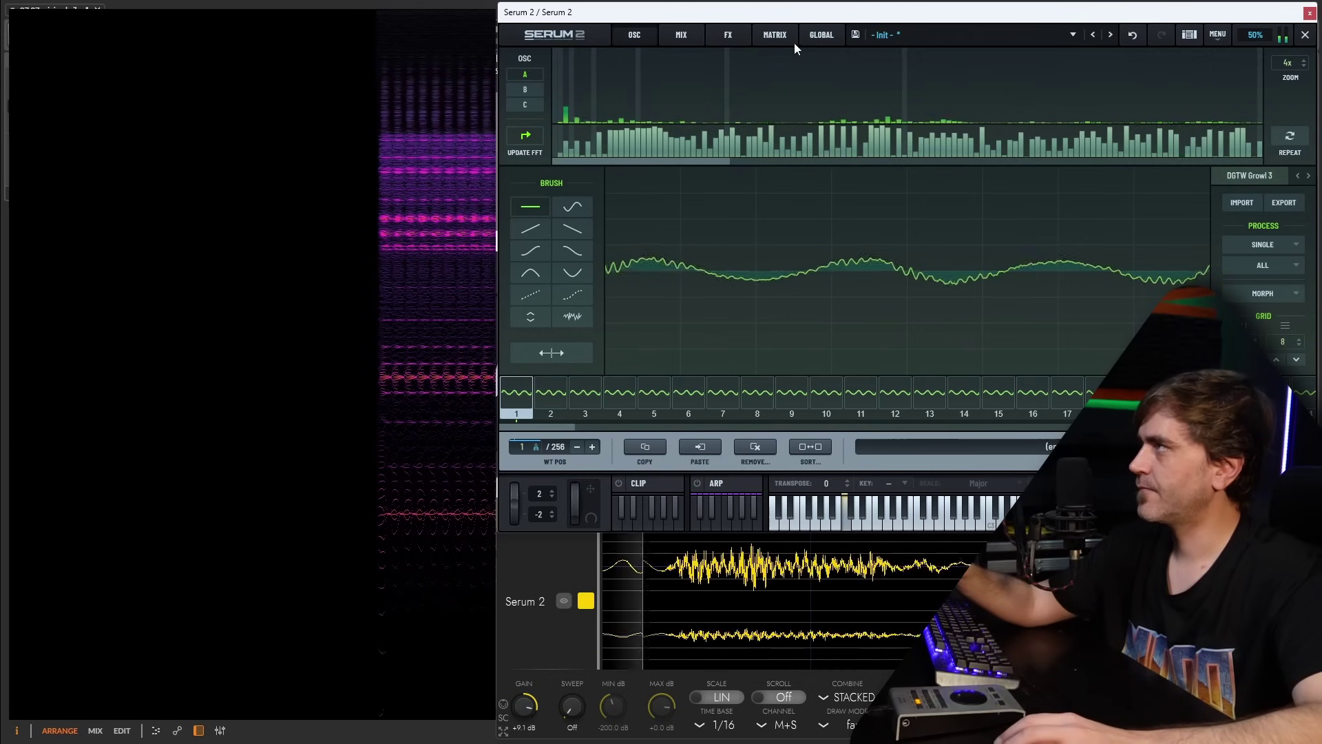
click(632, 36)
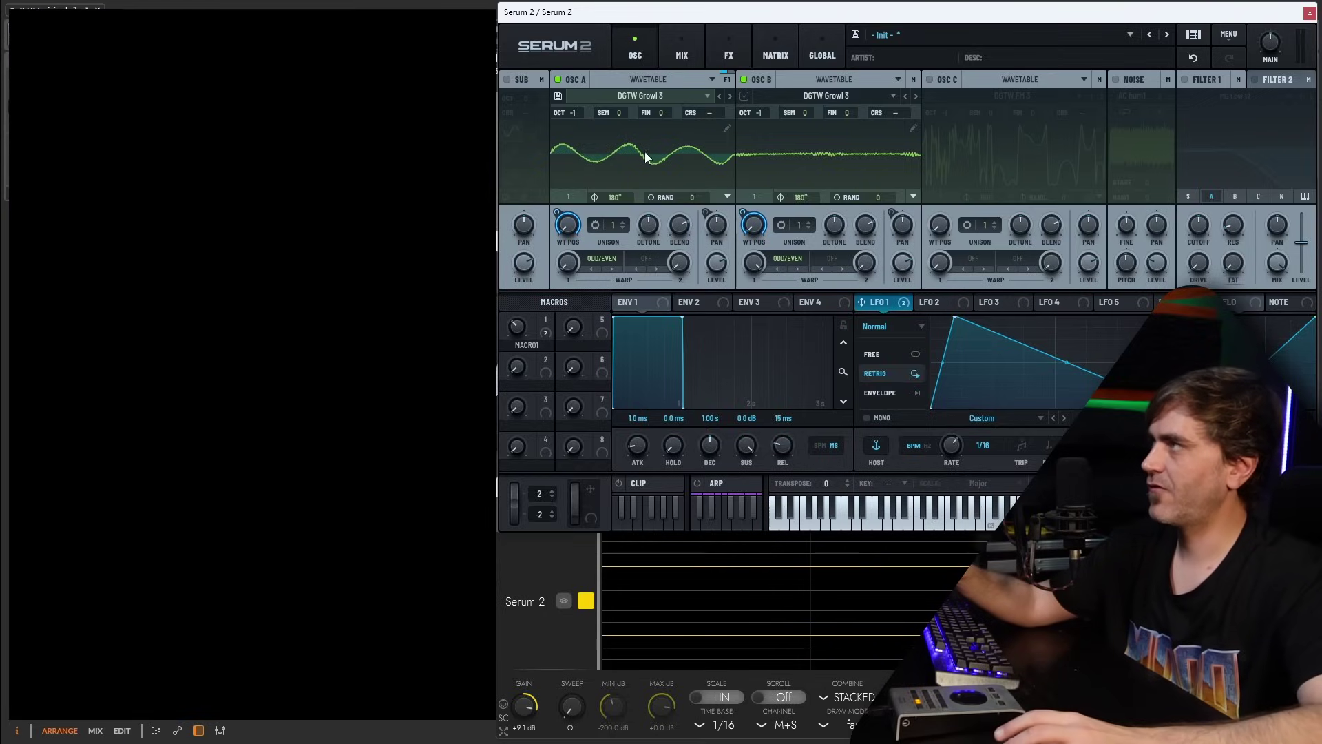
click(509, 79)
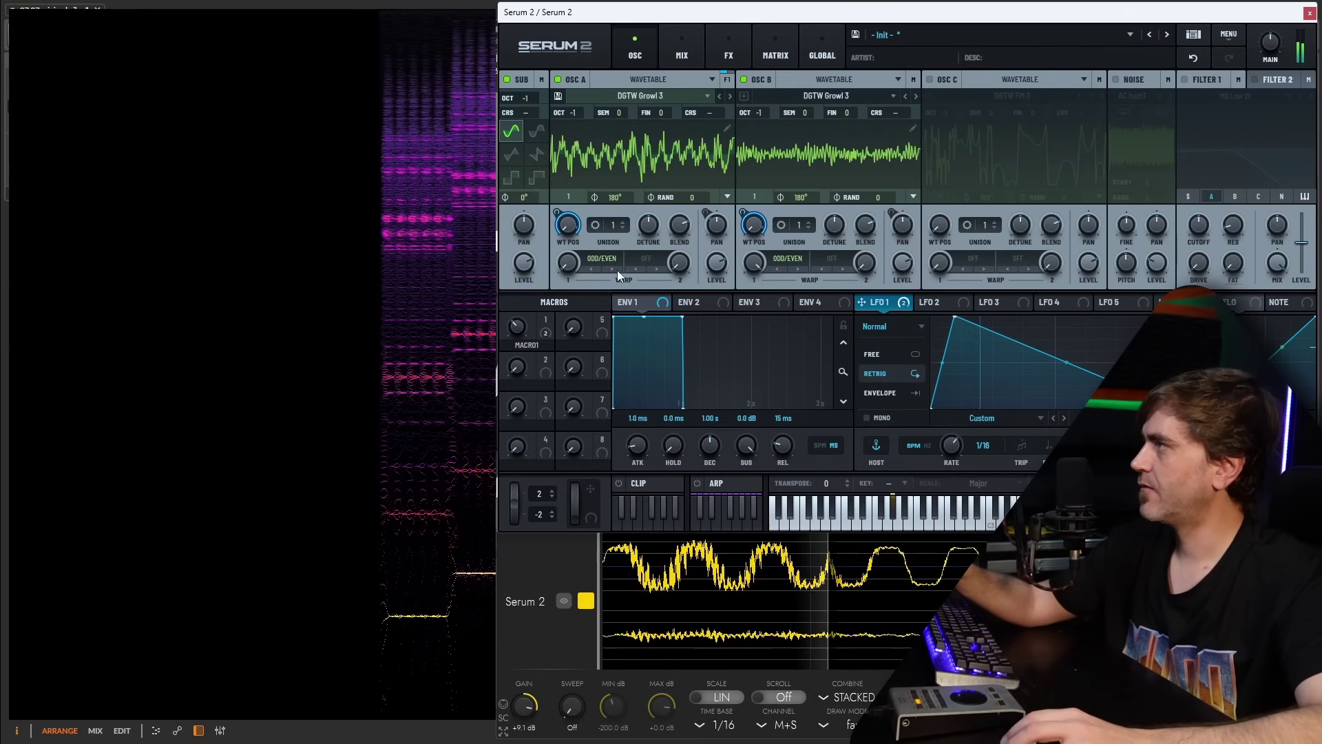
Step: Try LFO 1 at a rate of one bar and check the distortion effect before returning to the oscillators
mouse_move(540, 259)
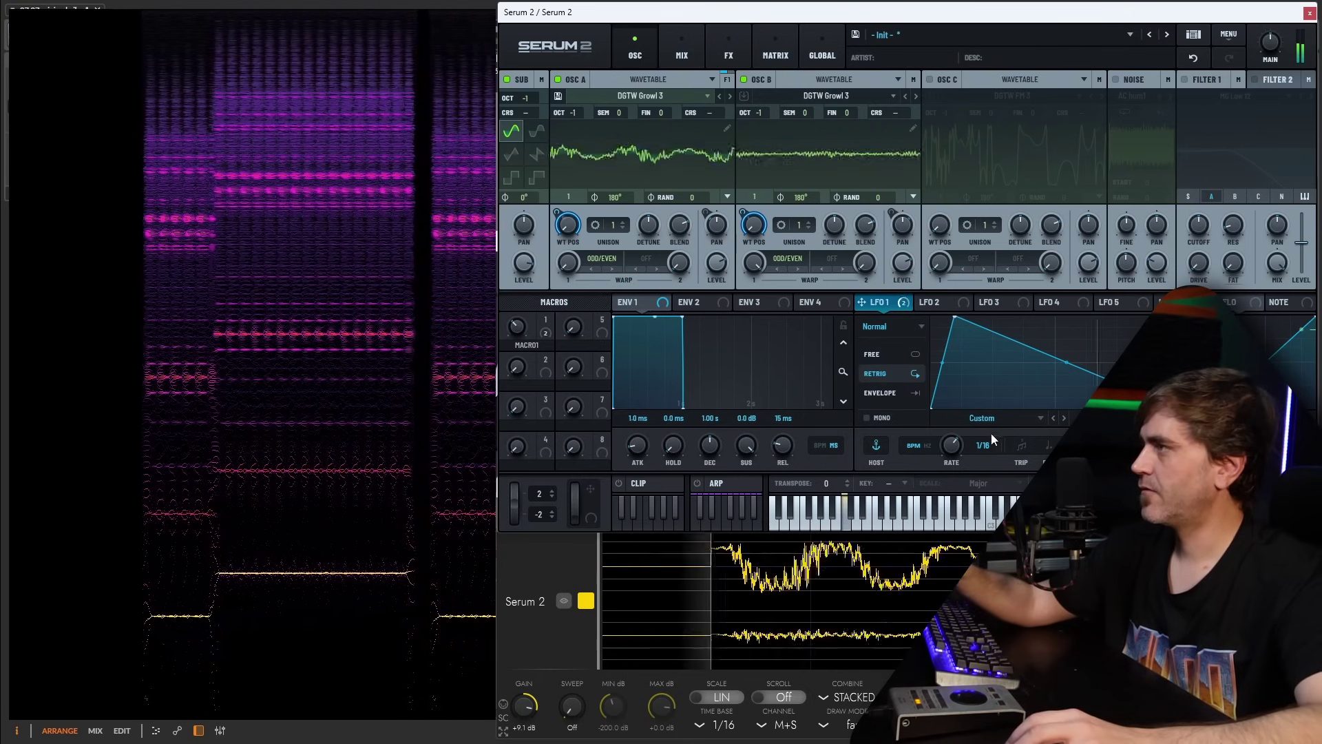
drag(954, 448, 944, 477)
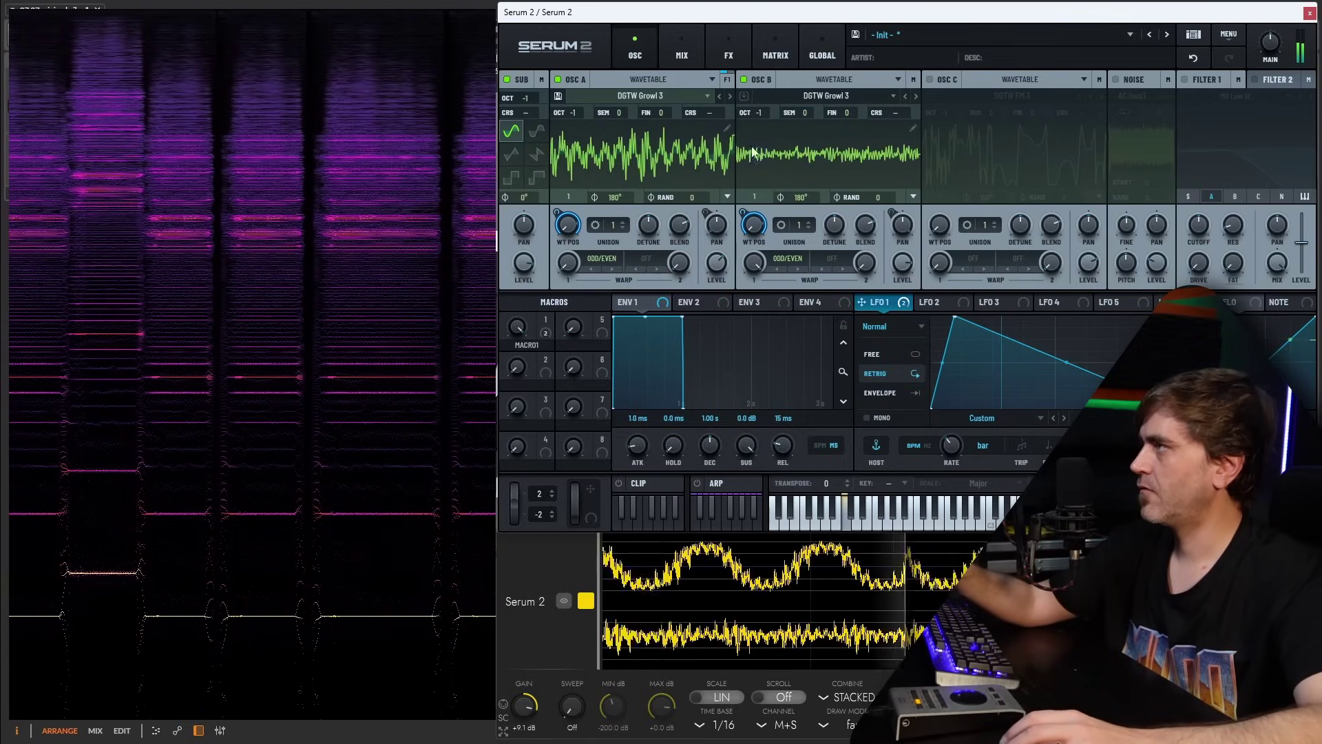
click(738, 41)
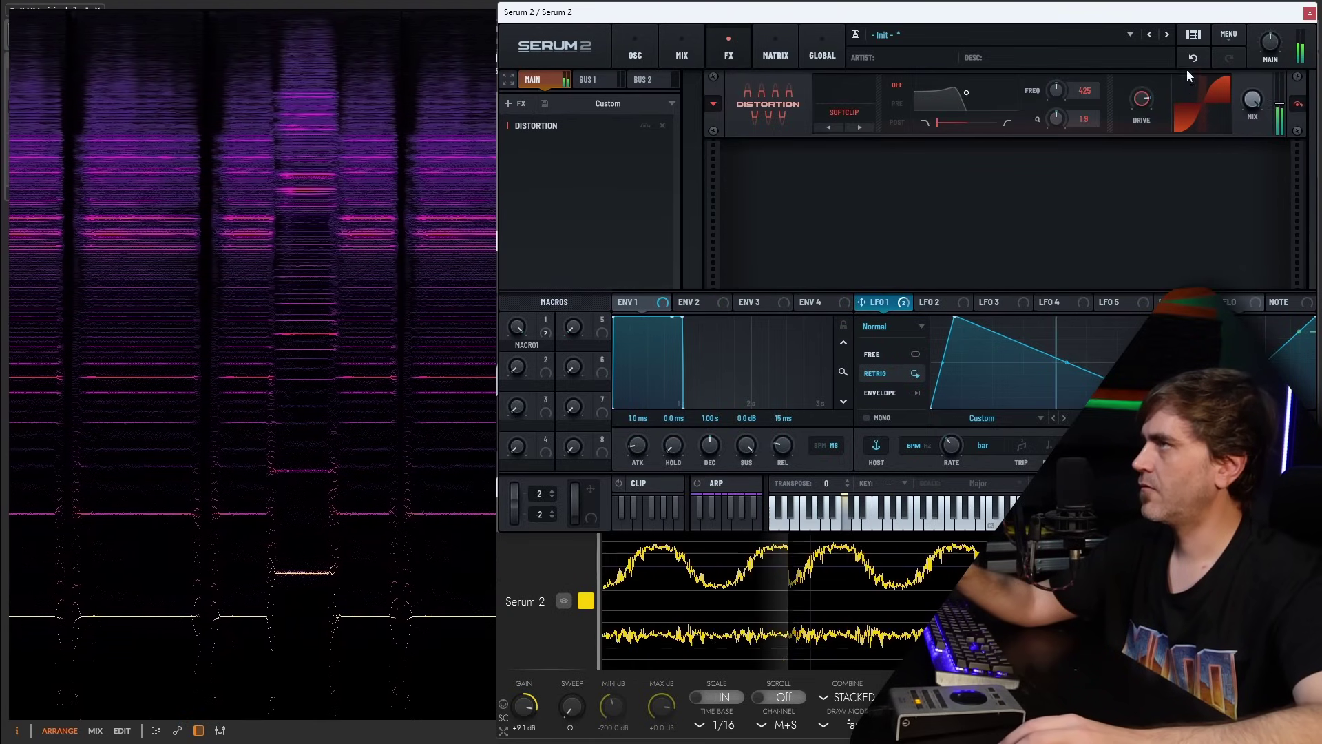
mouse_move(1266, 41)
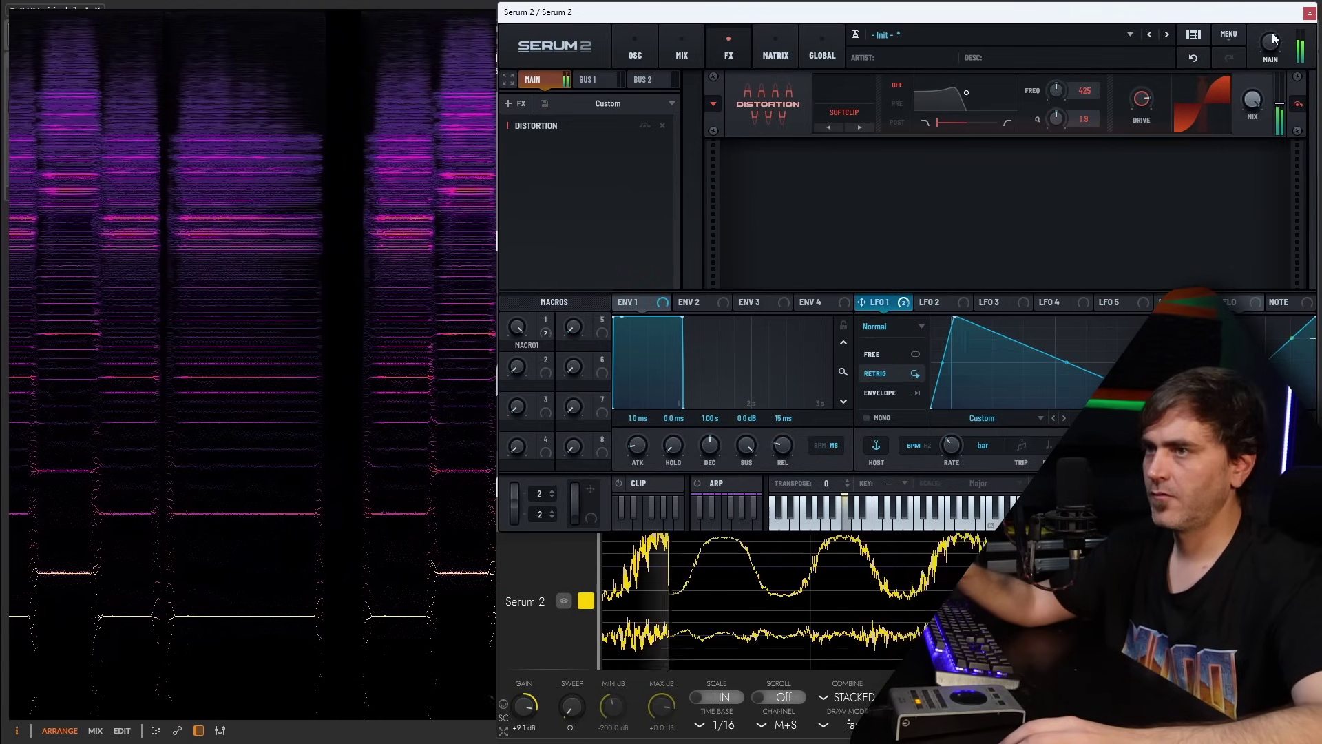
click(648, 43)
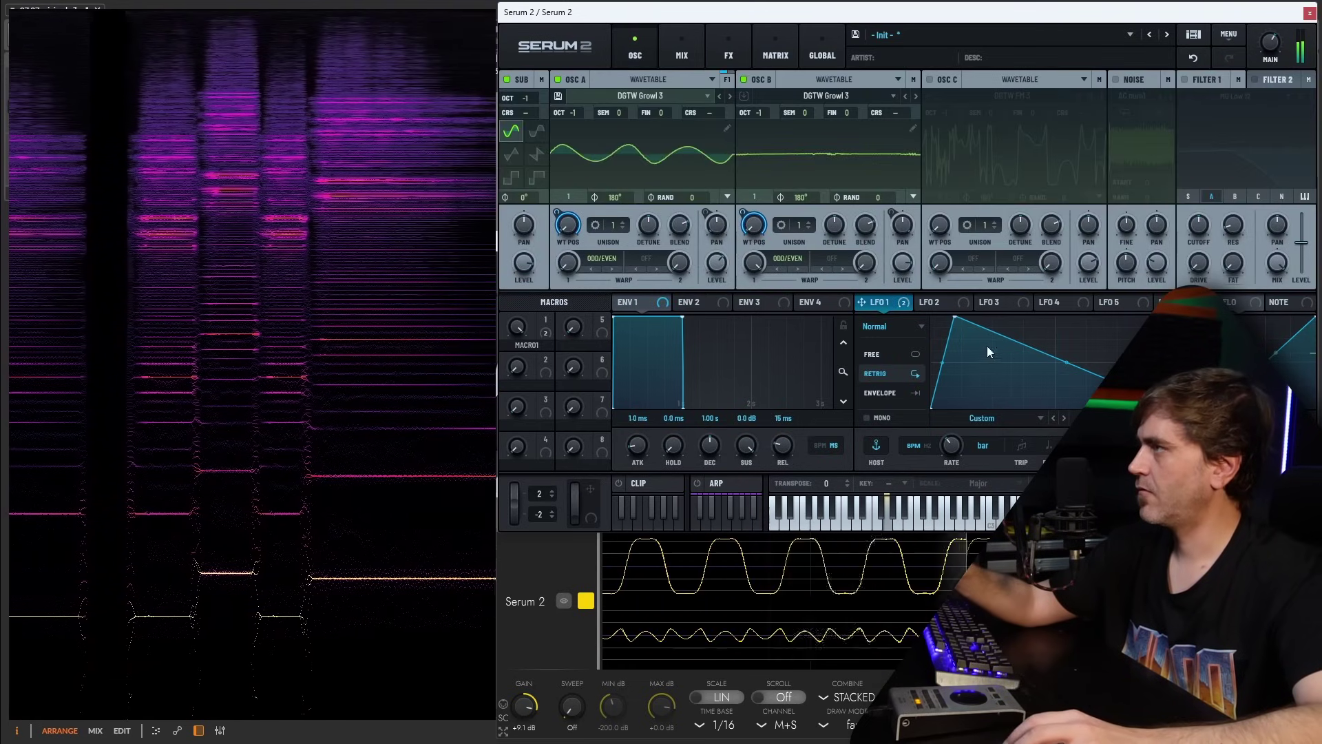
Step: Set LFO 1's rate to 1/4 and open the list of effects that can be added beside the distortion
drag(953, 450, 964, 439)
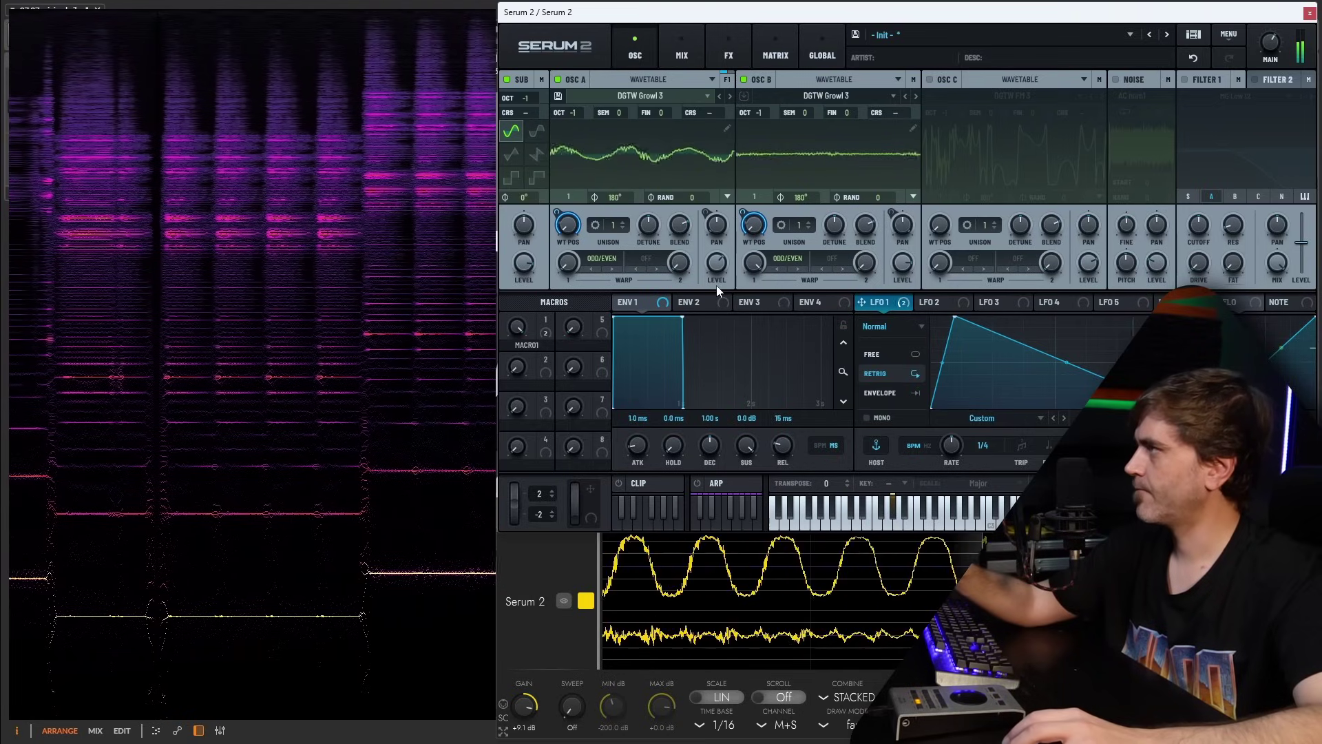
click(730, 46)
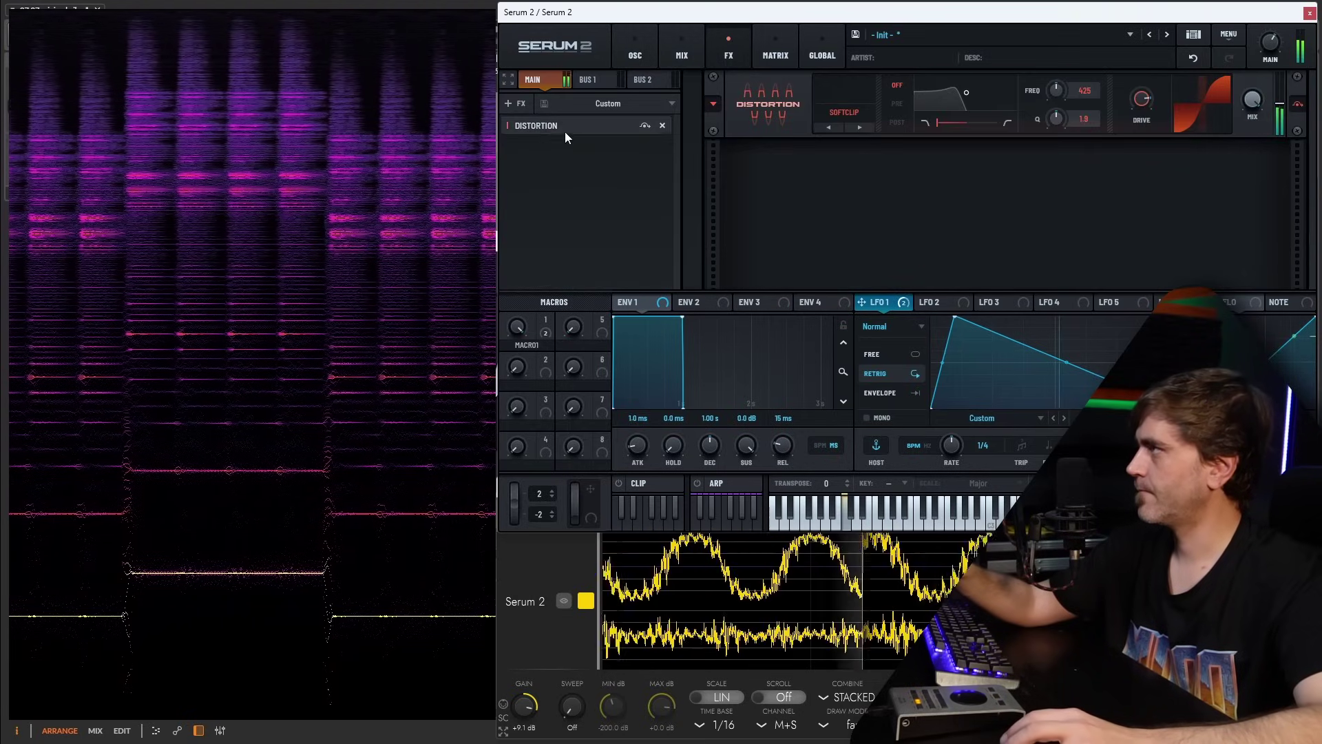
click(511, 105)
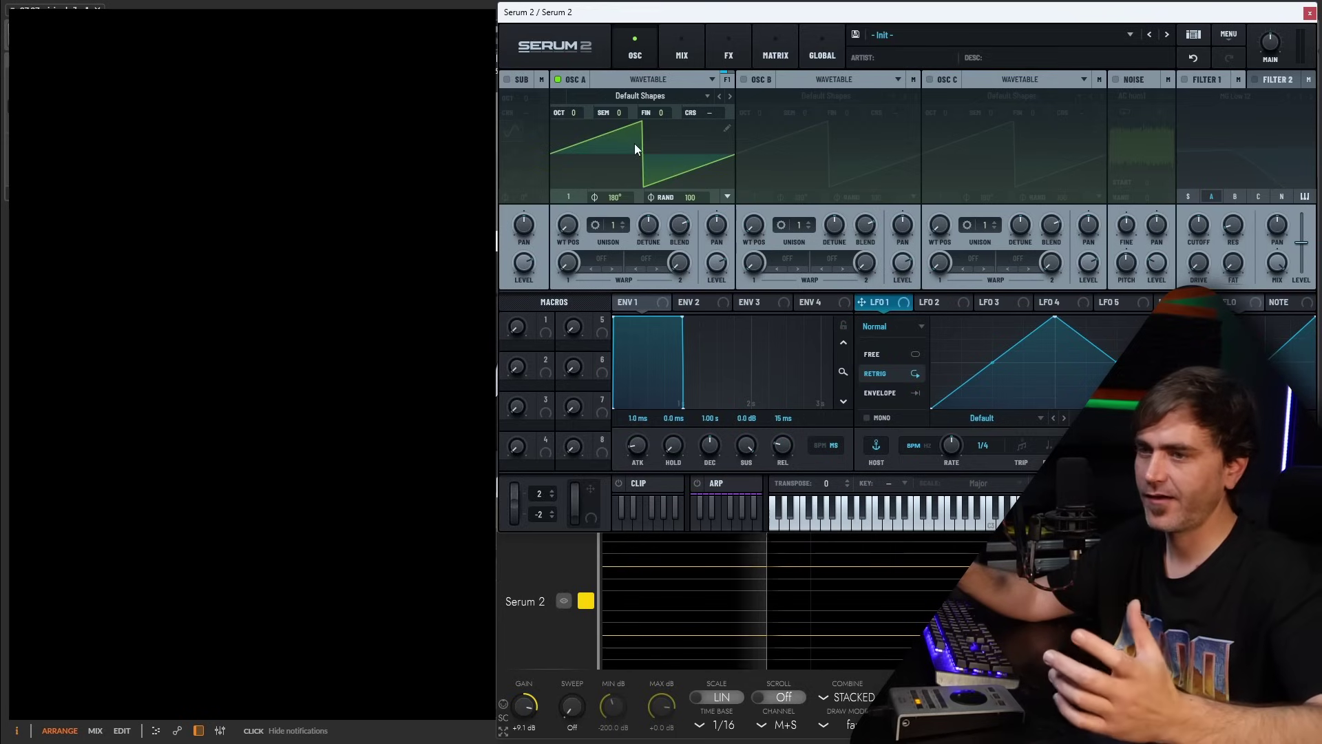
Step: Load the DGTW FM 1 wavetable into oscillator A and set its first warp mode to Odd/Even
click(643, 95)
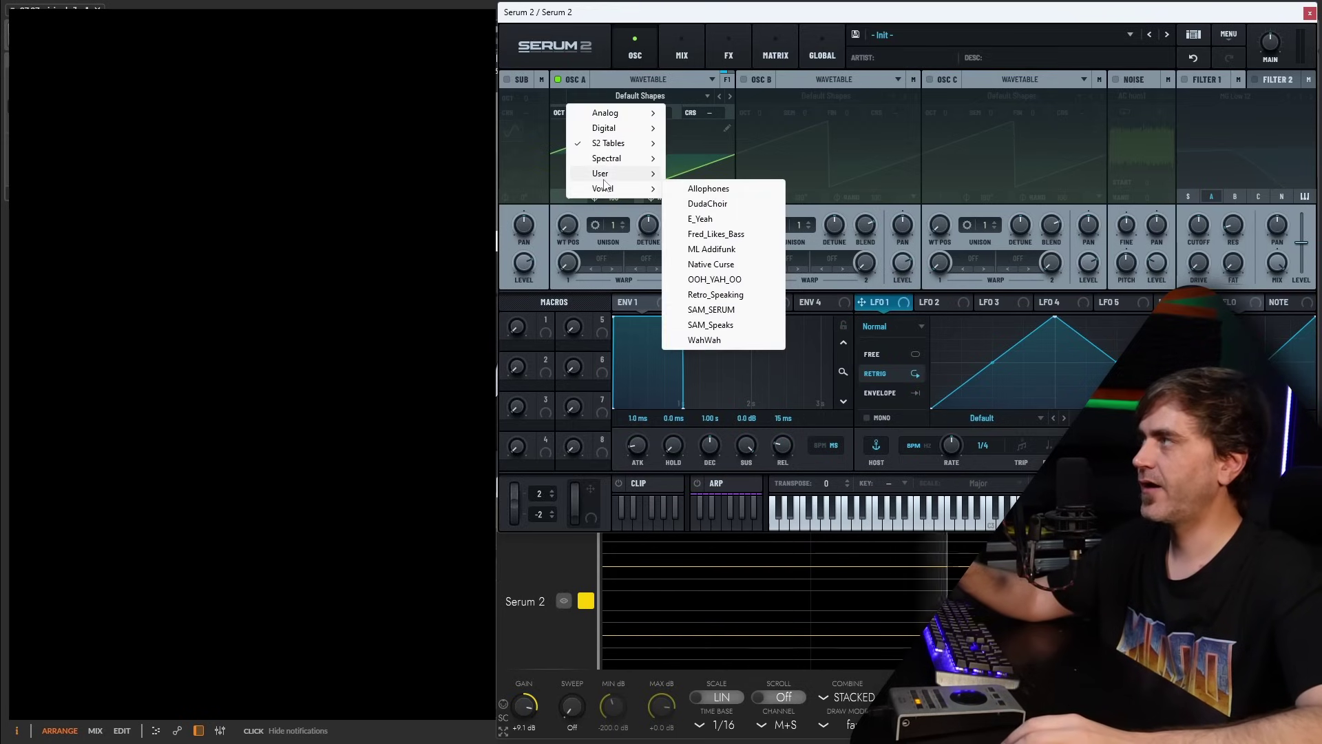
mouse_move(605, 178)
mouse_move(743, 185)
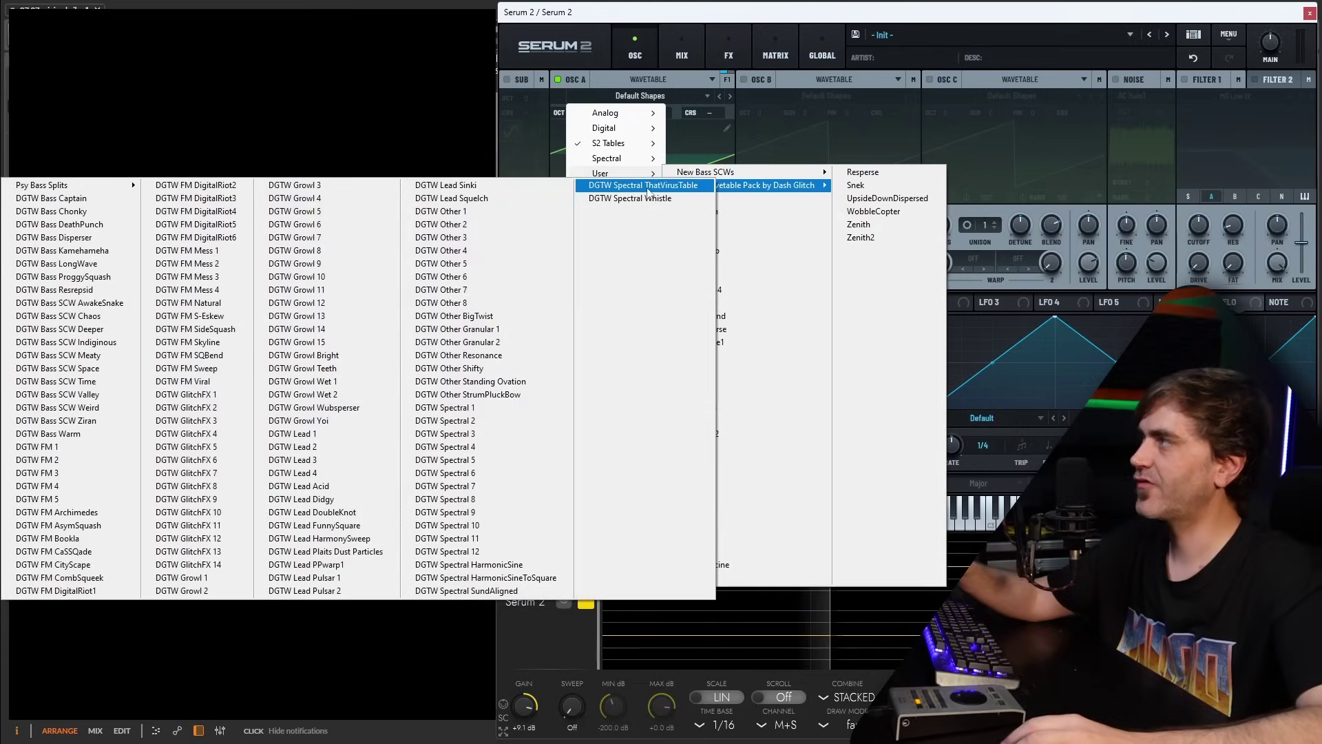
click(38, 447)
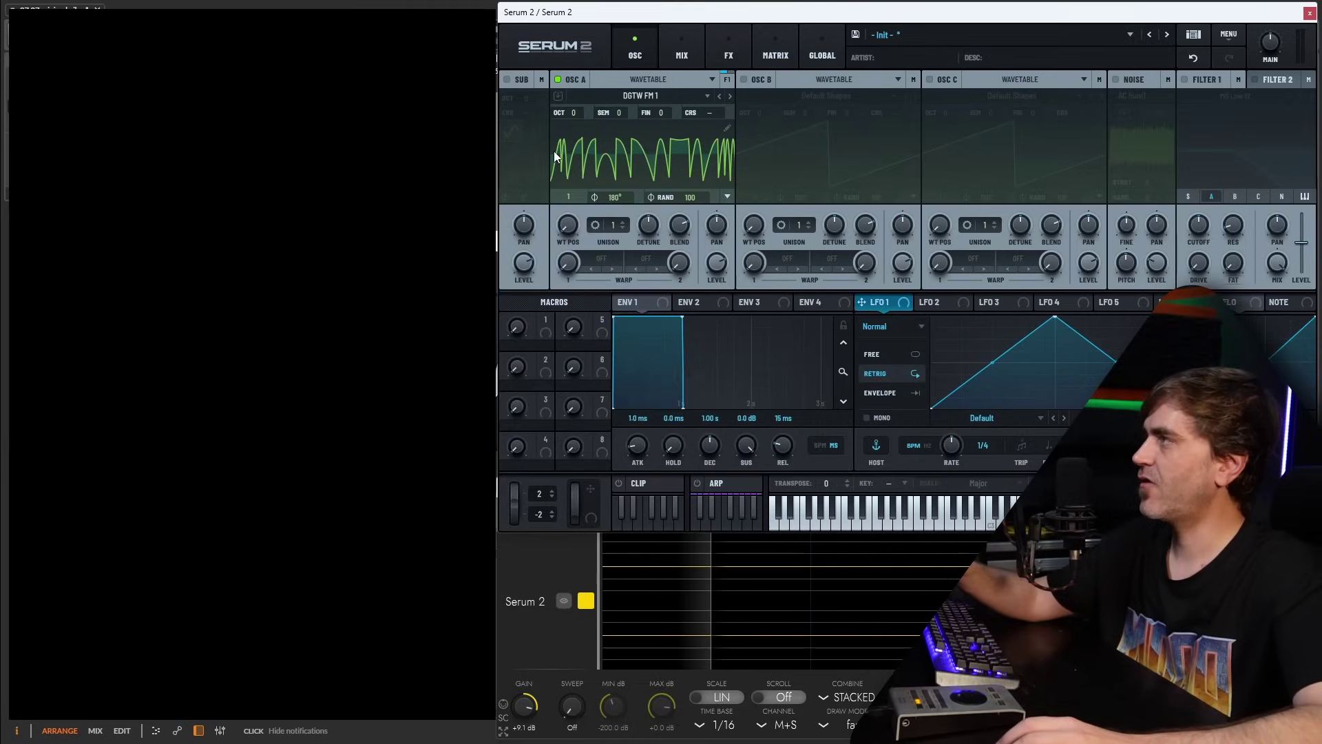
click(606, 259)
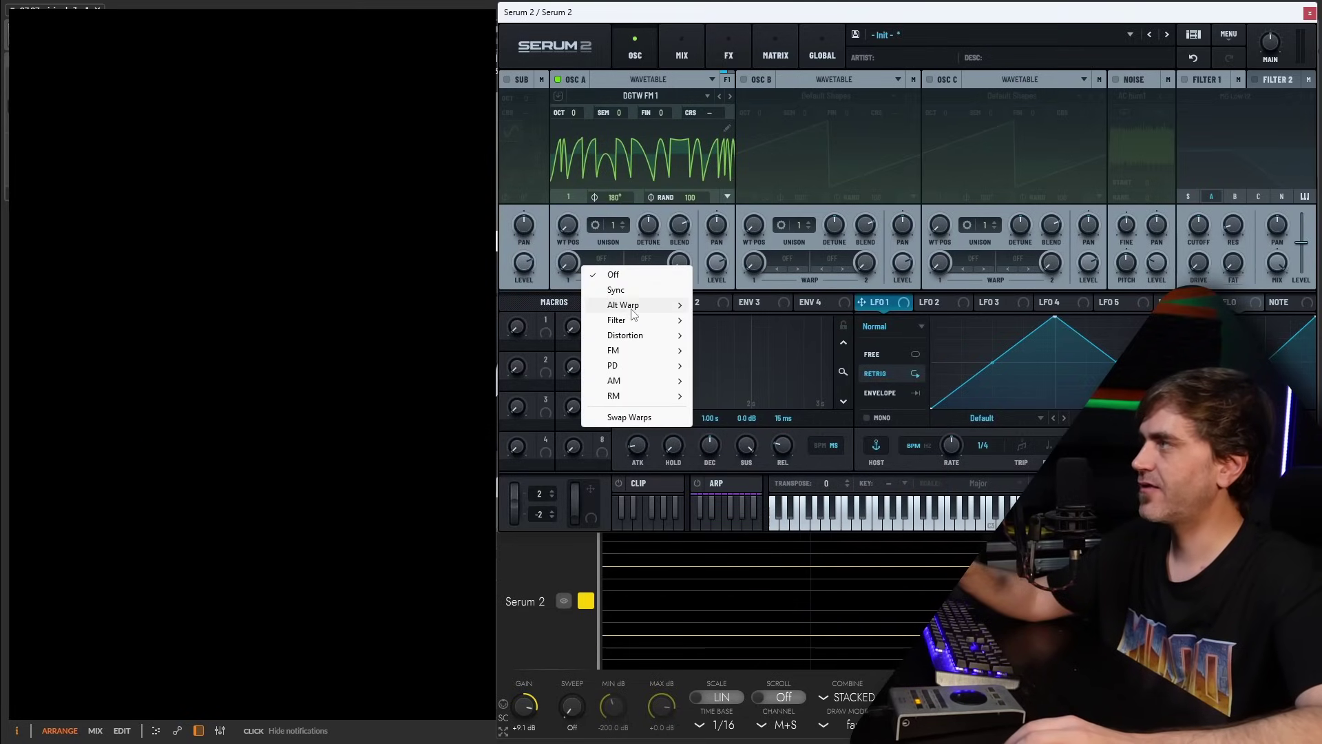
mouse_move(630, 305)
click(716, 517)
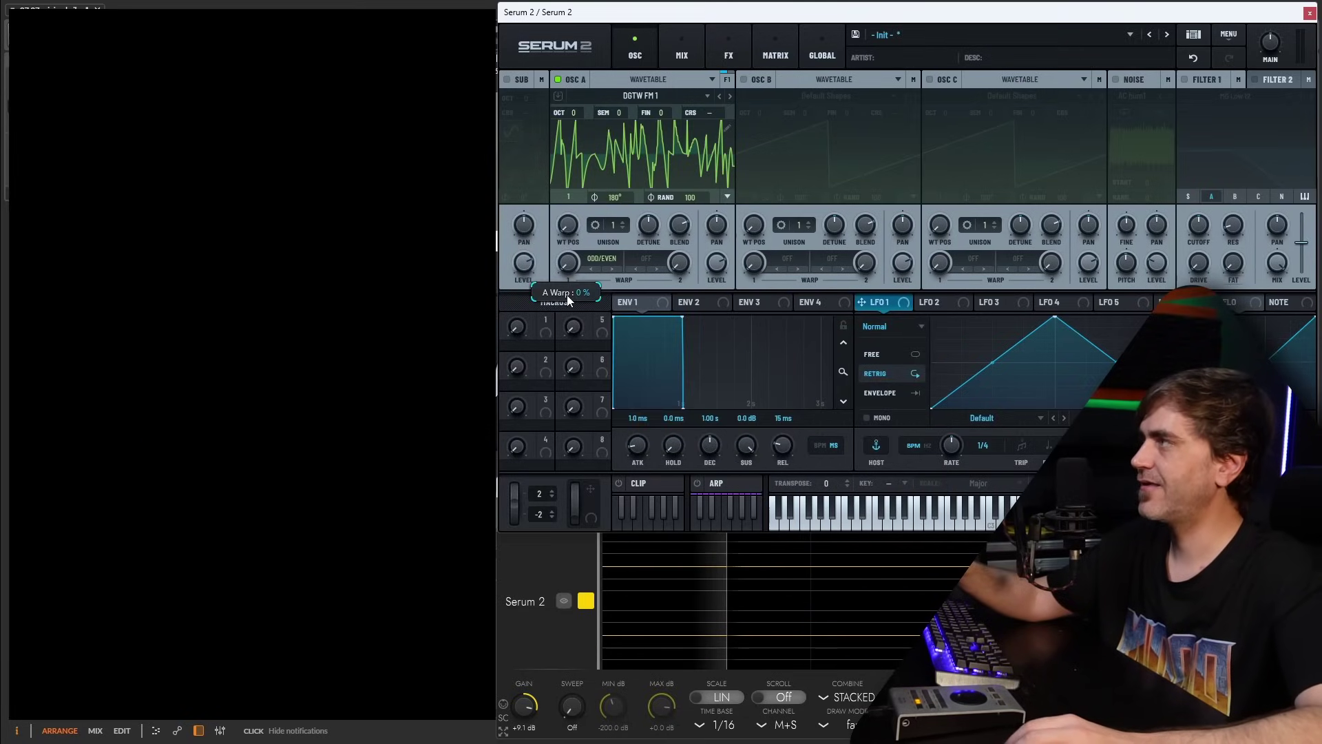
Step: Copy oscillator A's settings, enable oscillator B, and paste them onto it
right_click(572, 76)
click(605, 171)
click(761, 79)
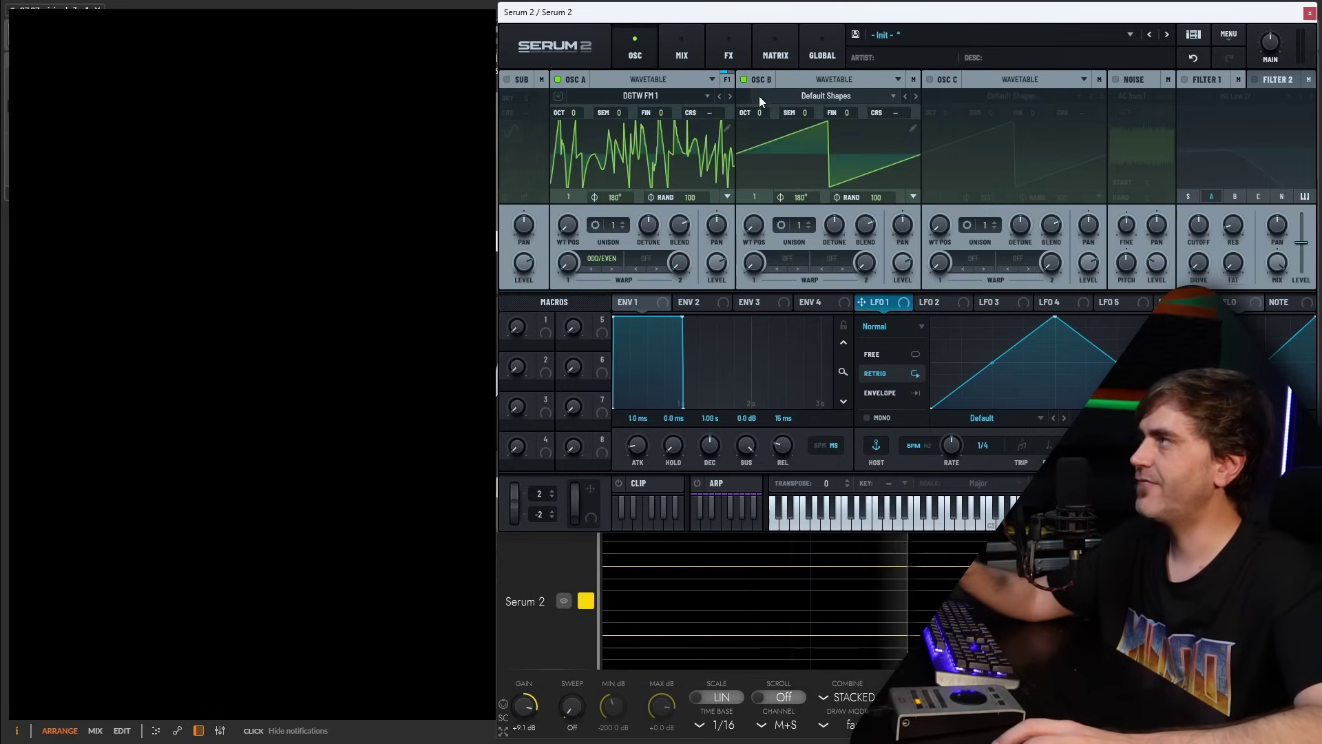
right_click(764, 84)
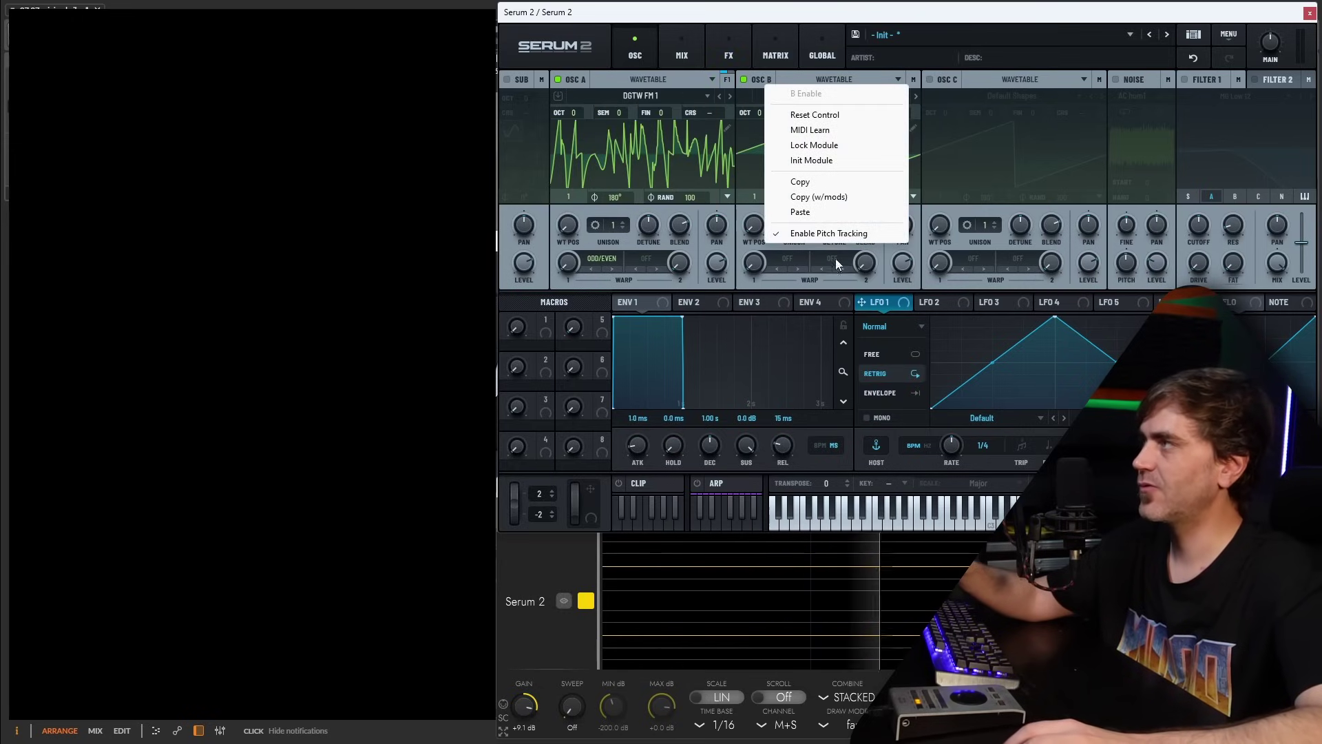
click(822, 213)
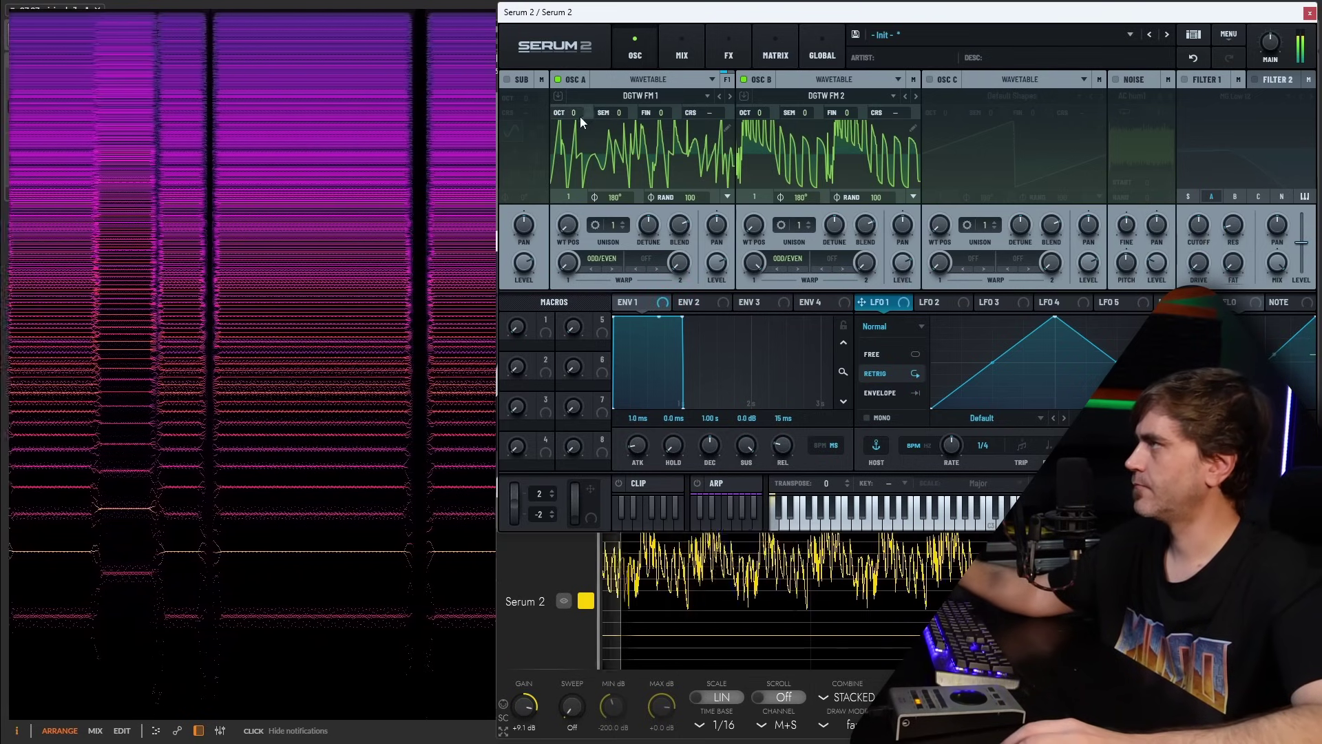
Step: Audition the neighbouring DGTW FM wavetables on oscillator A and settle on DGTW FM 2
click(731, 97)
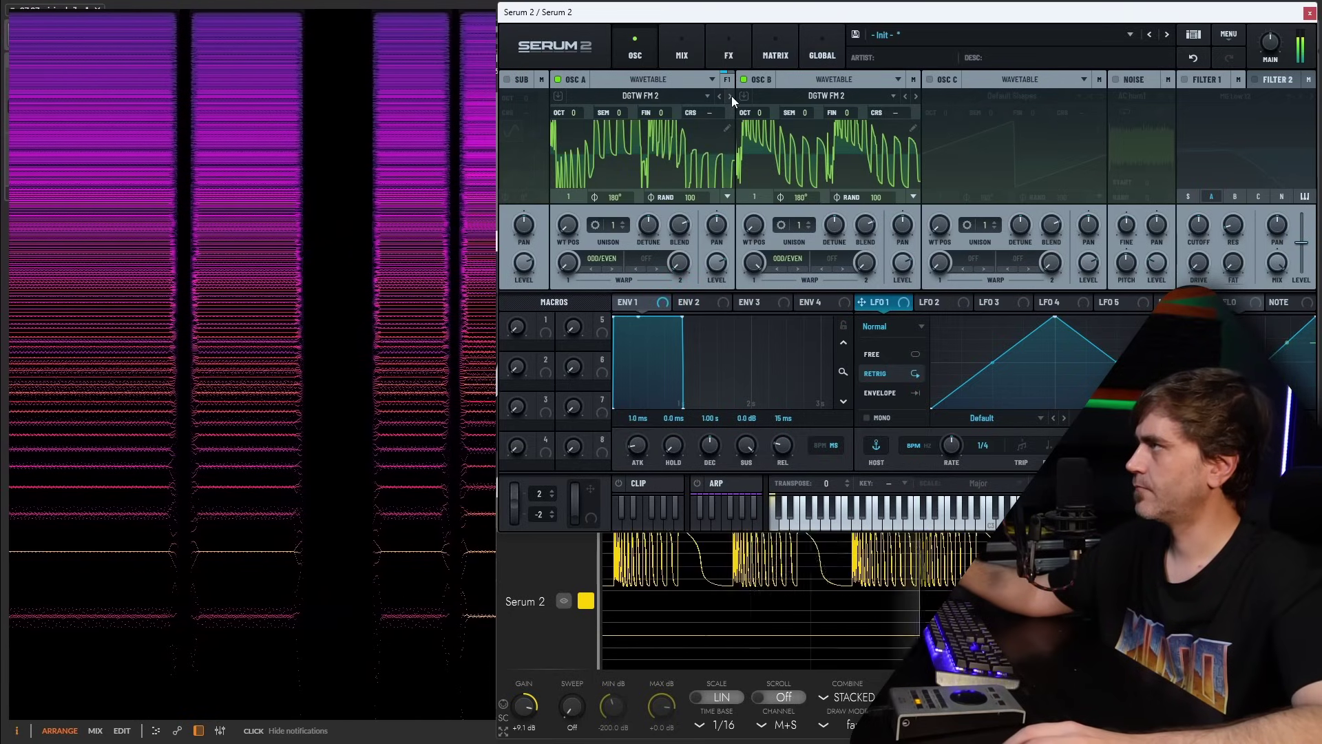
click(731, 97)
click(731, 96)
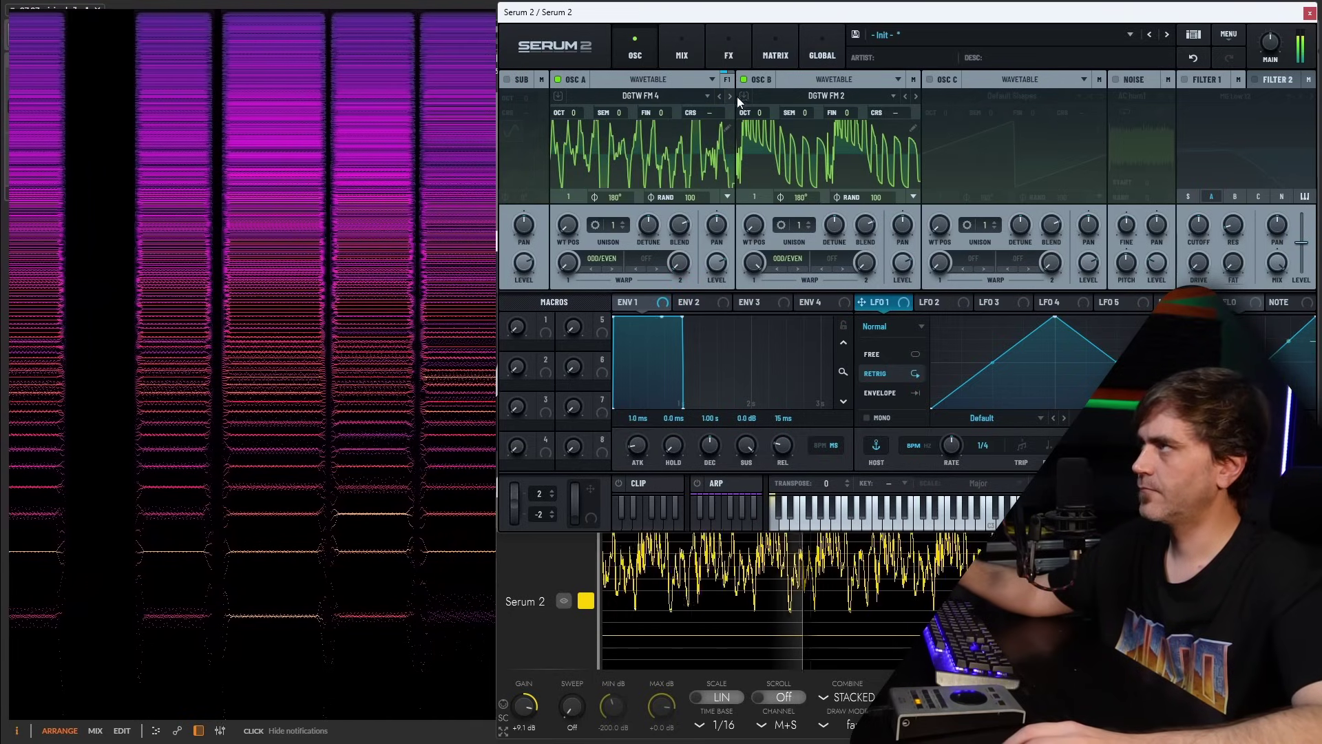
click(720, 97)
click(721, 96)
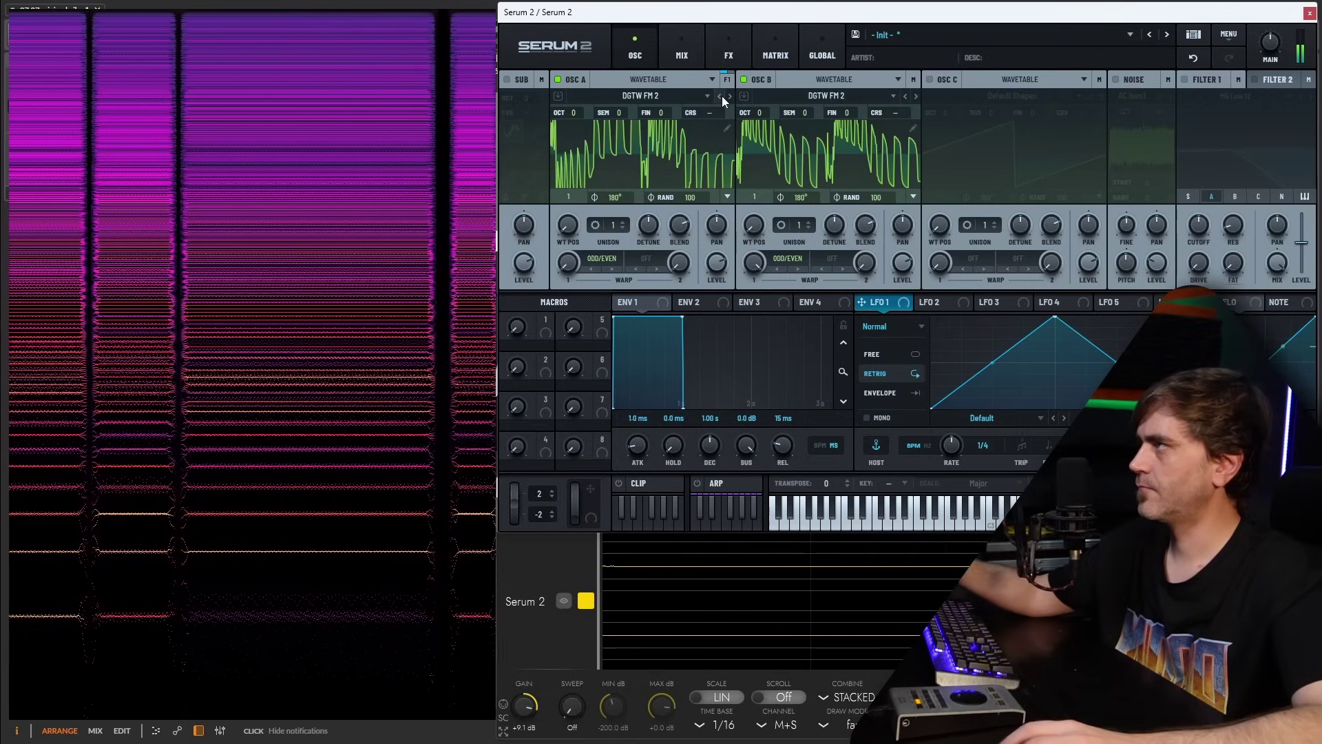
Step: Step through the DGTW FM wavetables on oscillator B until DGTW FM AsymSquash is loaded
click(915, 96)
click(915, 95)
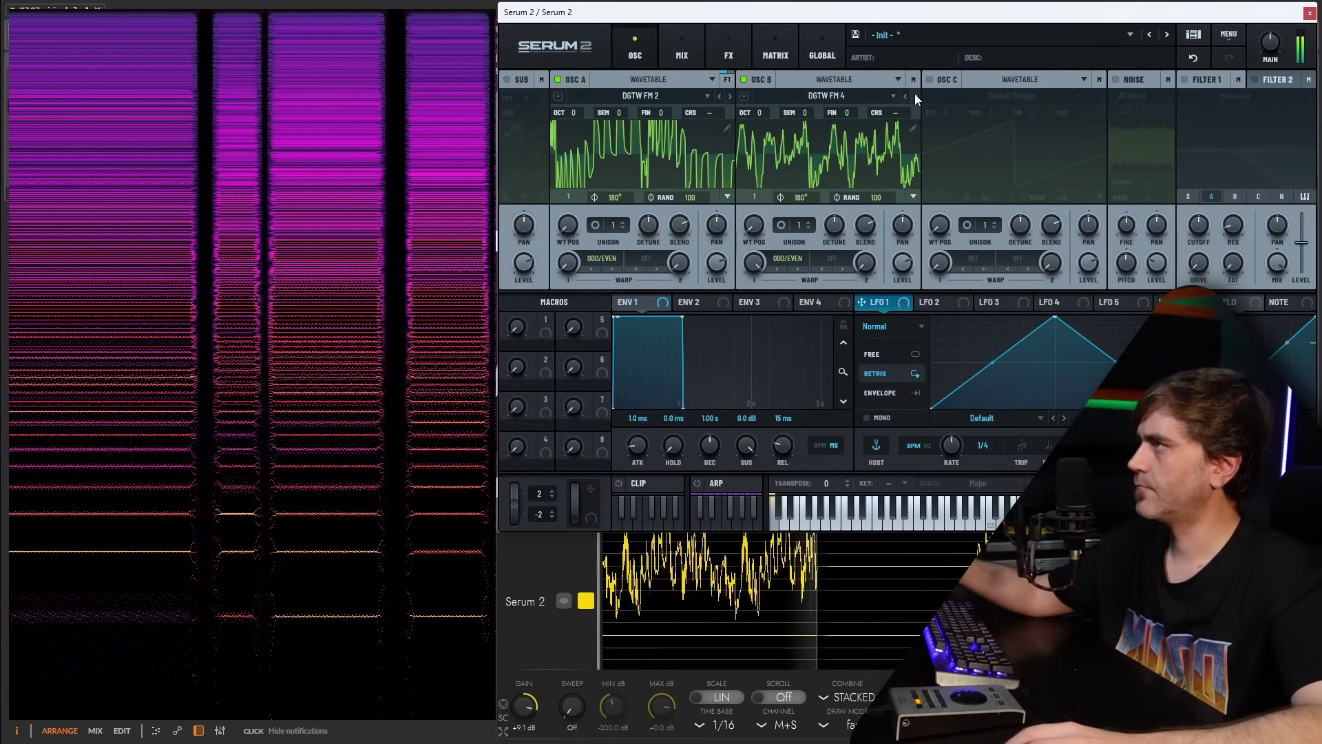
click(915, 96)
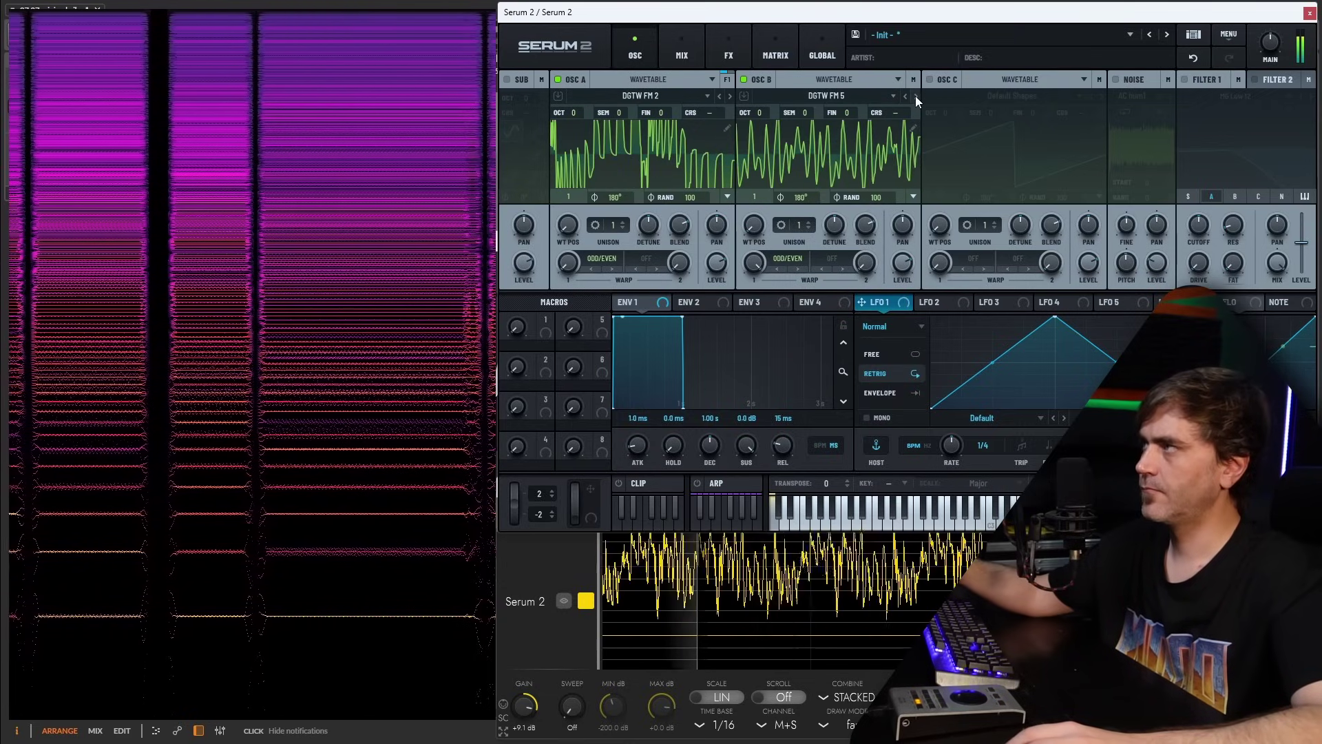
click(915, 96)
click(915, 96)
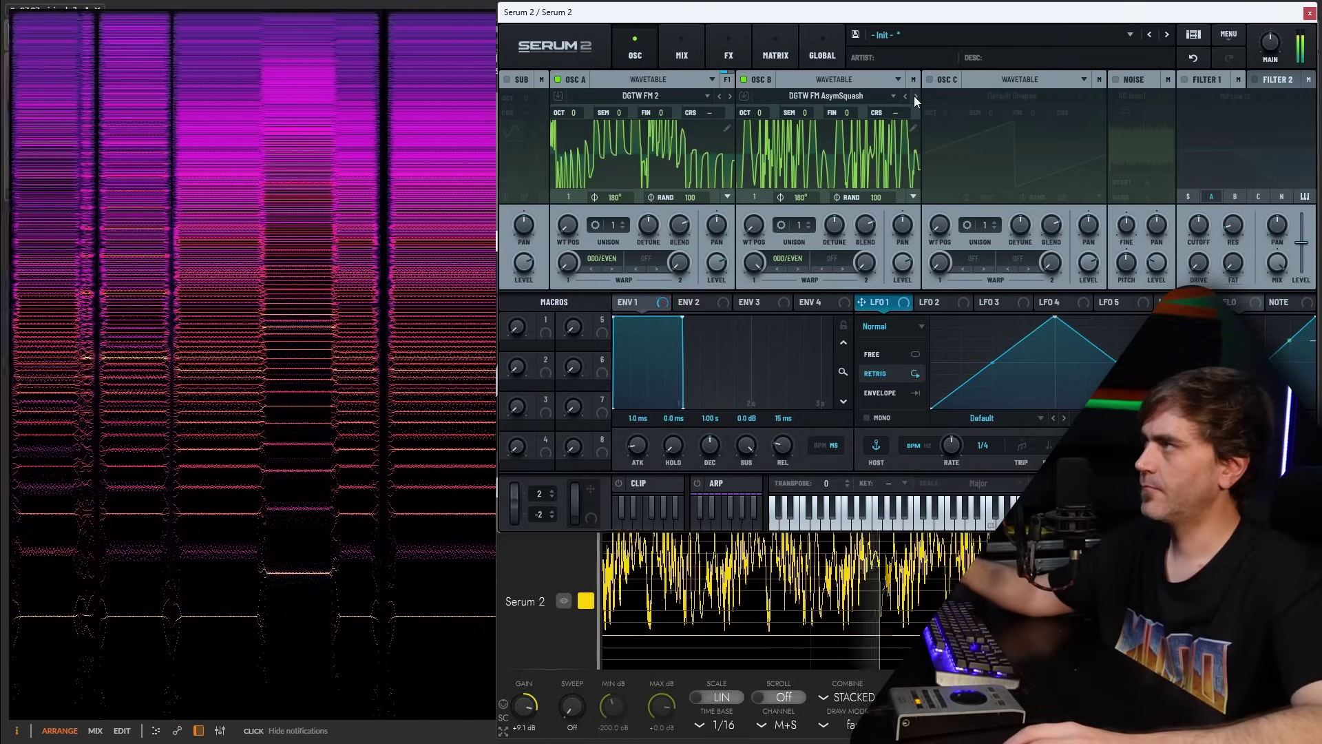
Step: Enable Filter 1 and set its type to Wsp from the S2 Filters category
click(1184, 80)
click(1235, 96)
mouse_move(1231, 155)
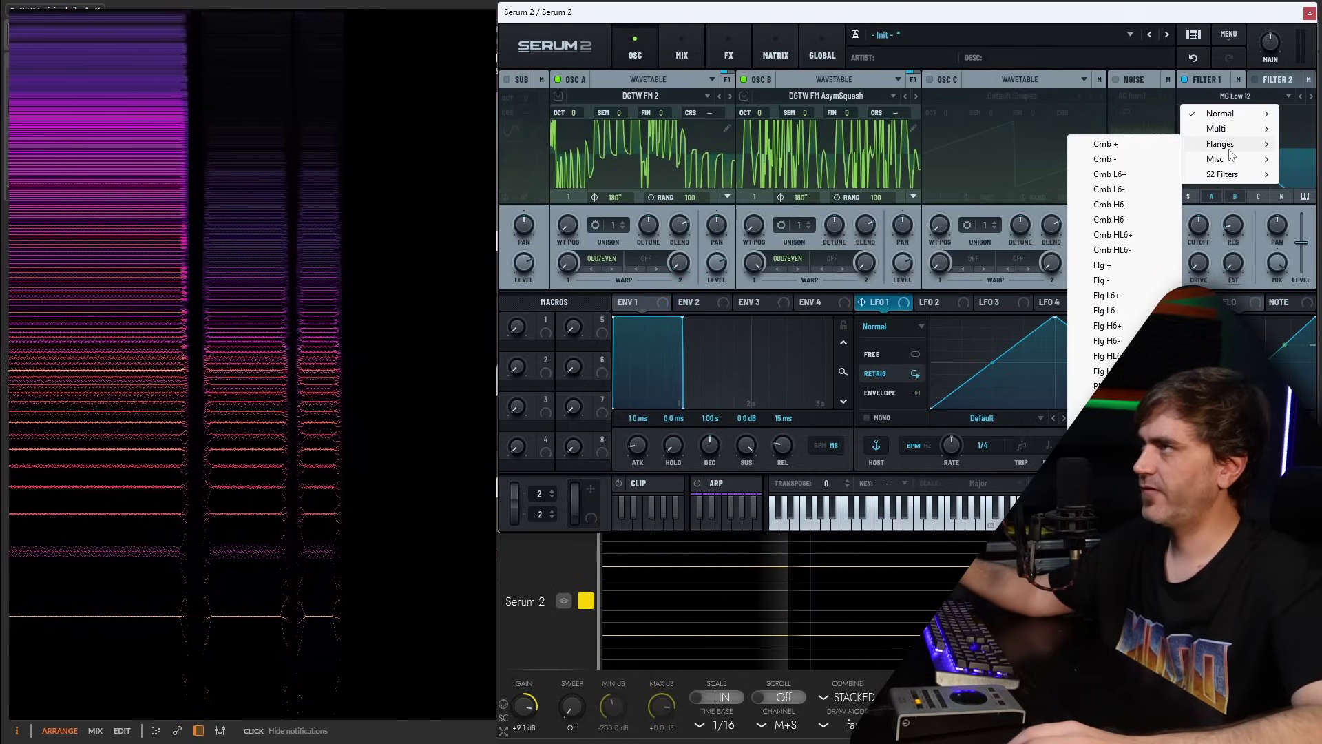
mouse_move(1232, 130)
mouse_move(1219, 181)
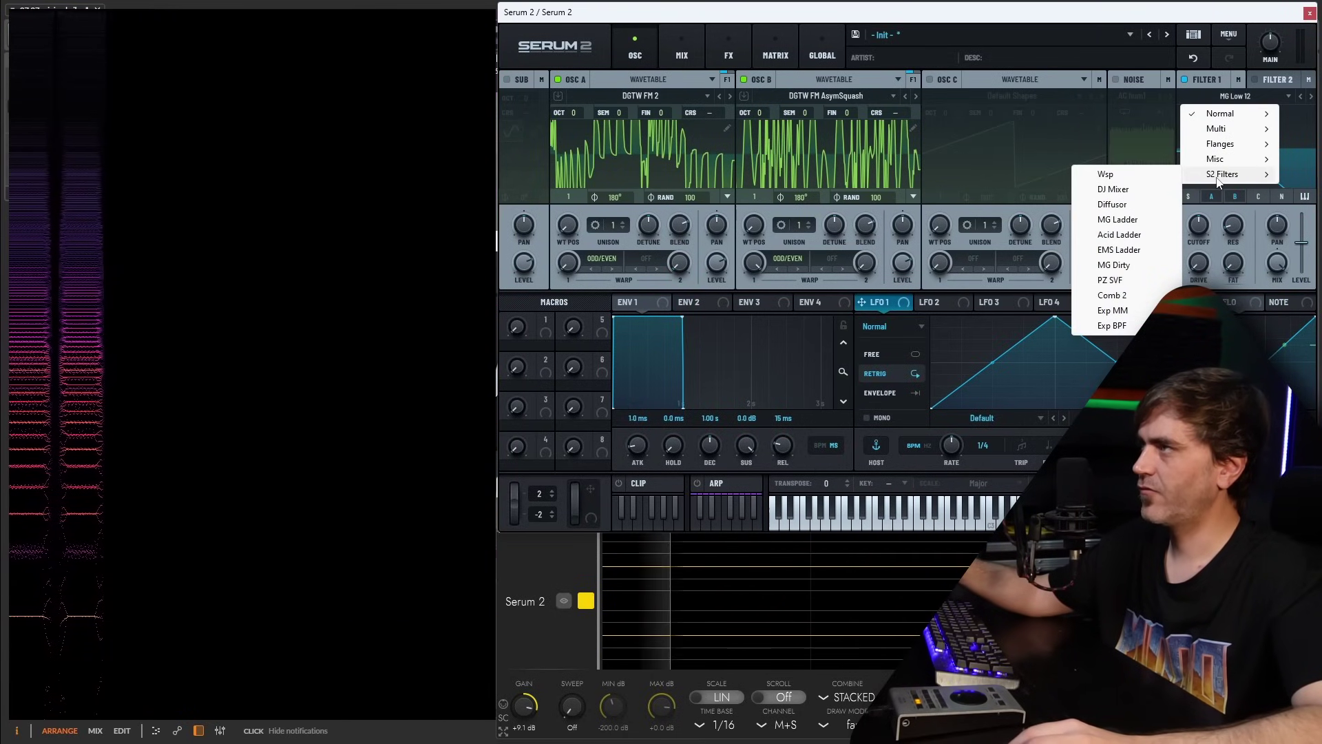
click(1105, 176)
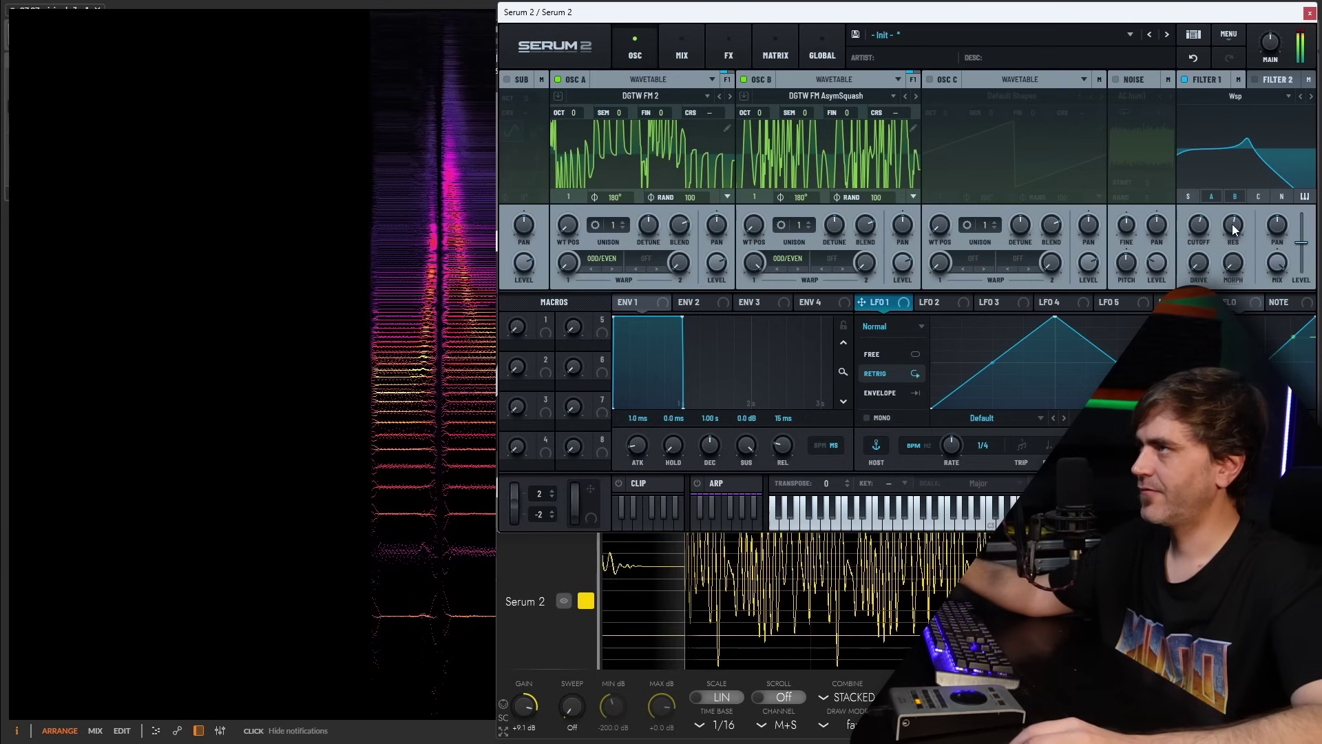
Step: Modulate Filter 1's cutoff with LFO 1, using the Chaos: Lorenz mode at a rate of 1/2
drag(1204, 224, 1197, 239)
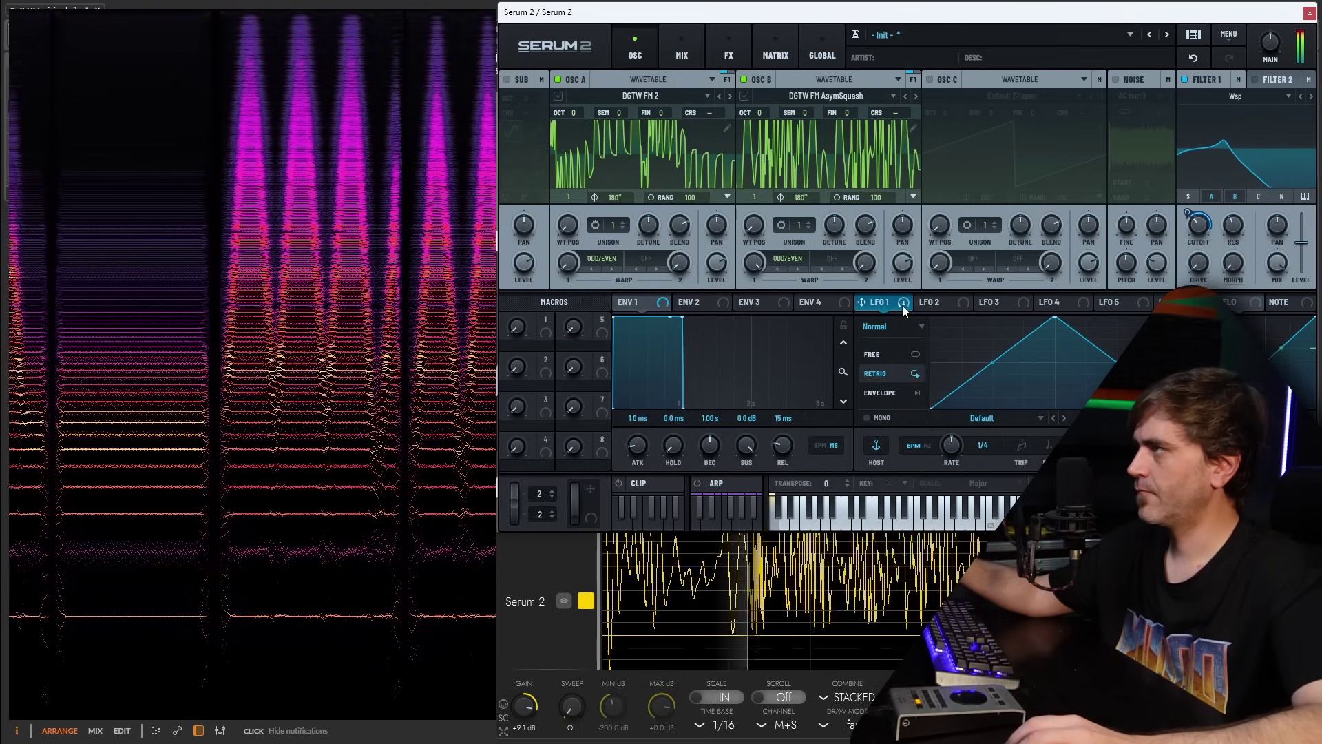
click(890, 327)
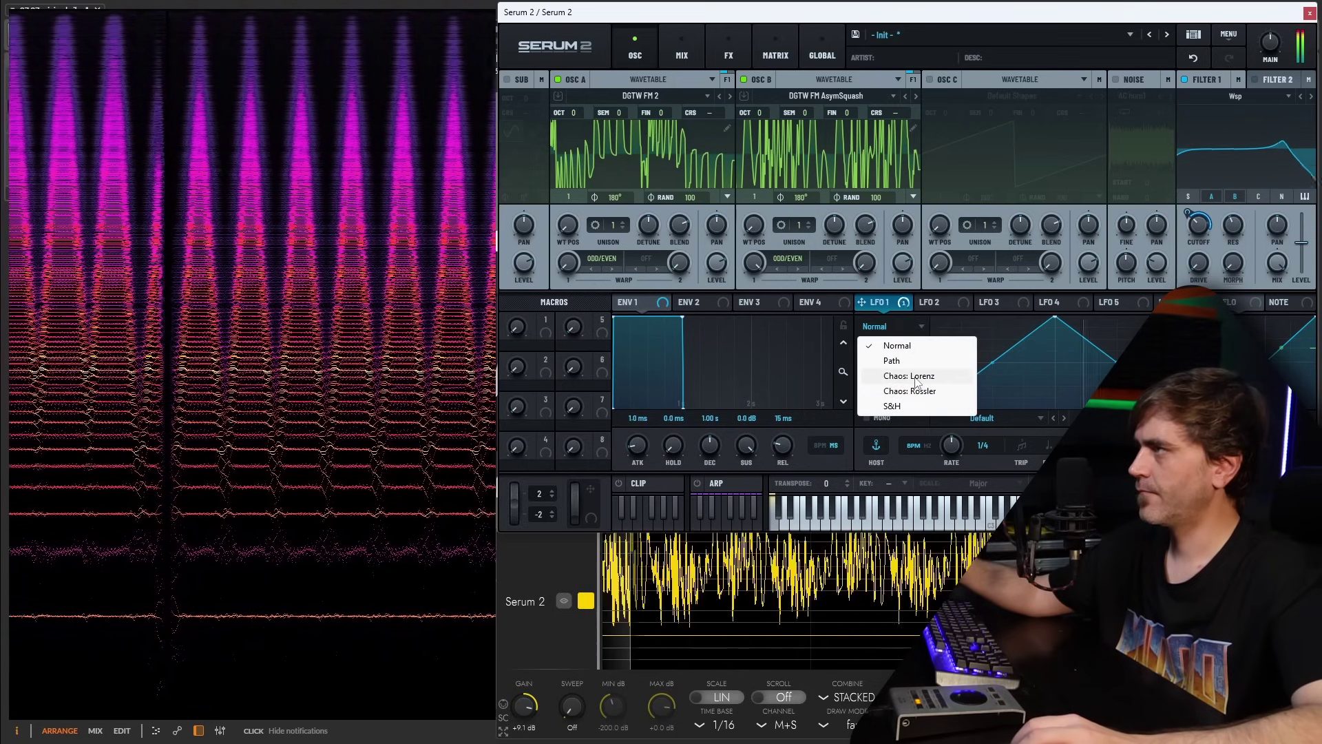
click(909, 376)
drag(945, 452, 942, 456)
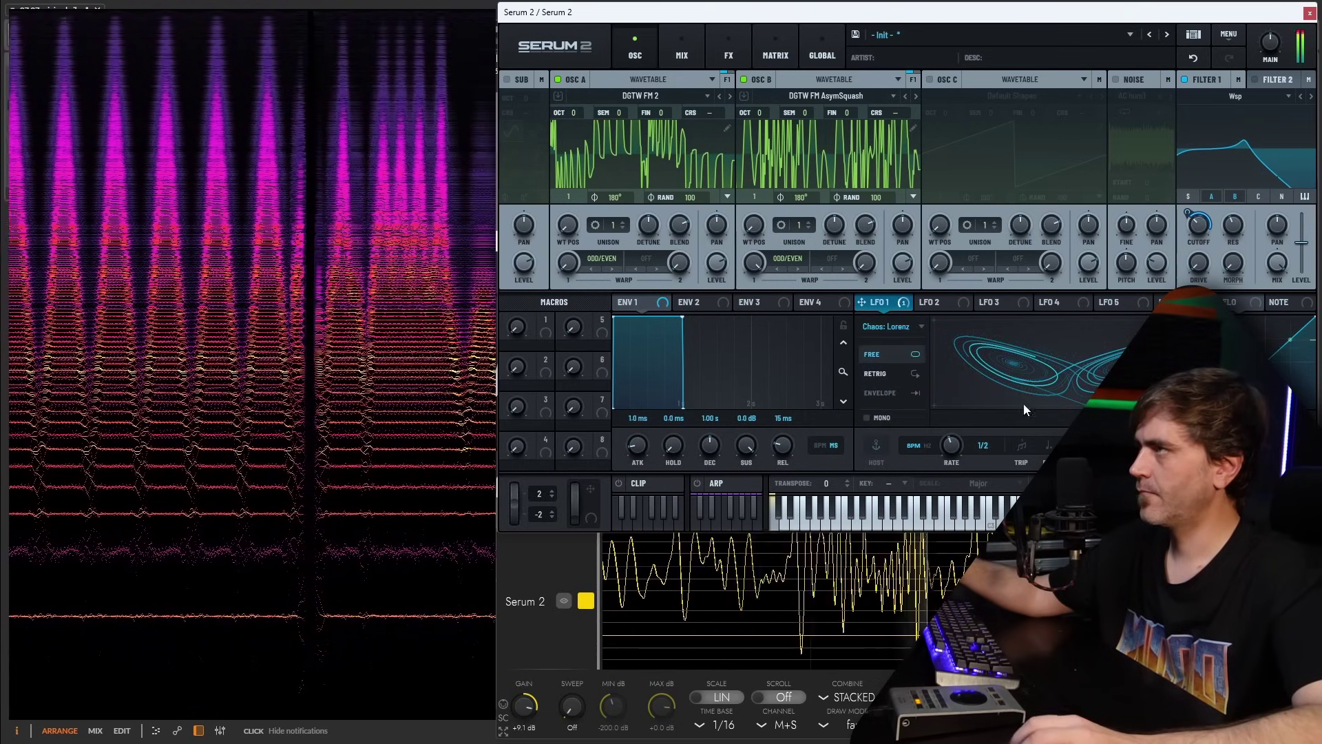
Step: Assign LFO 2 to Filter 1's Morph control and switch LFO 2 to S&H mode
click(940, 305)
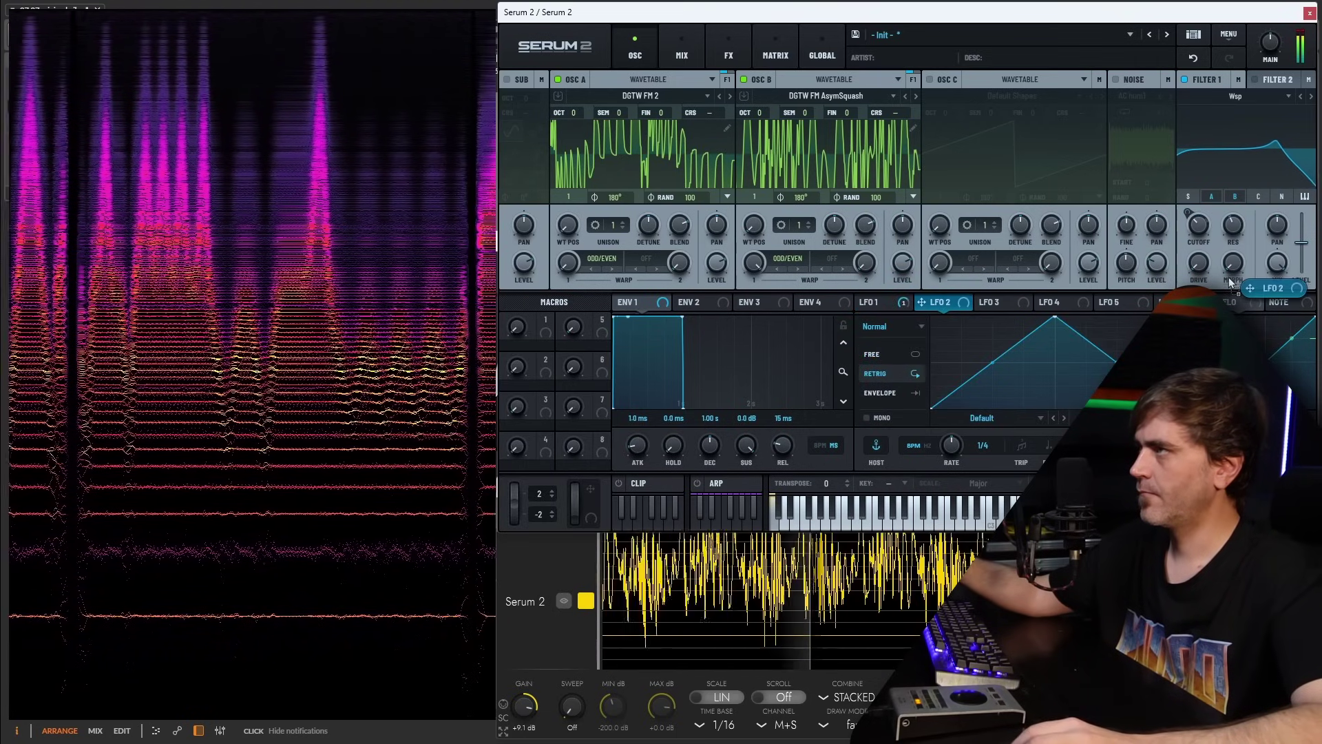
drag(1231, 281, 1232, 265)
click(891, 326)
click(888, 407)
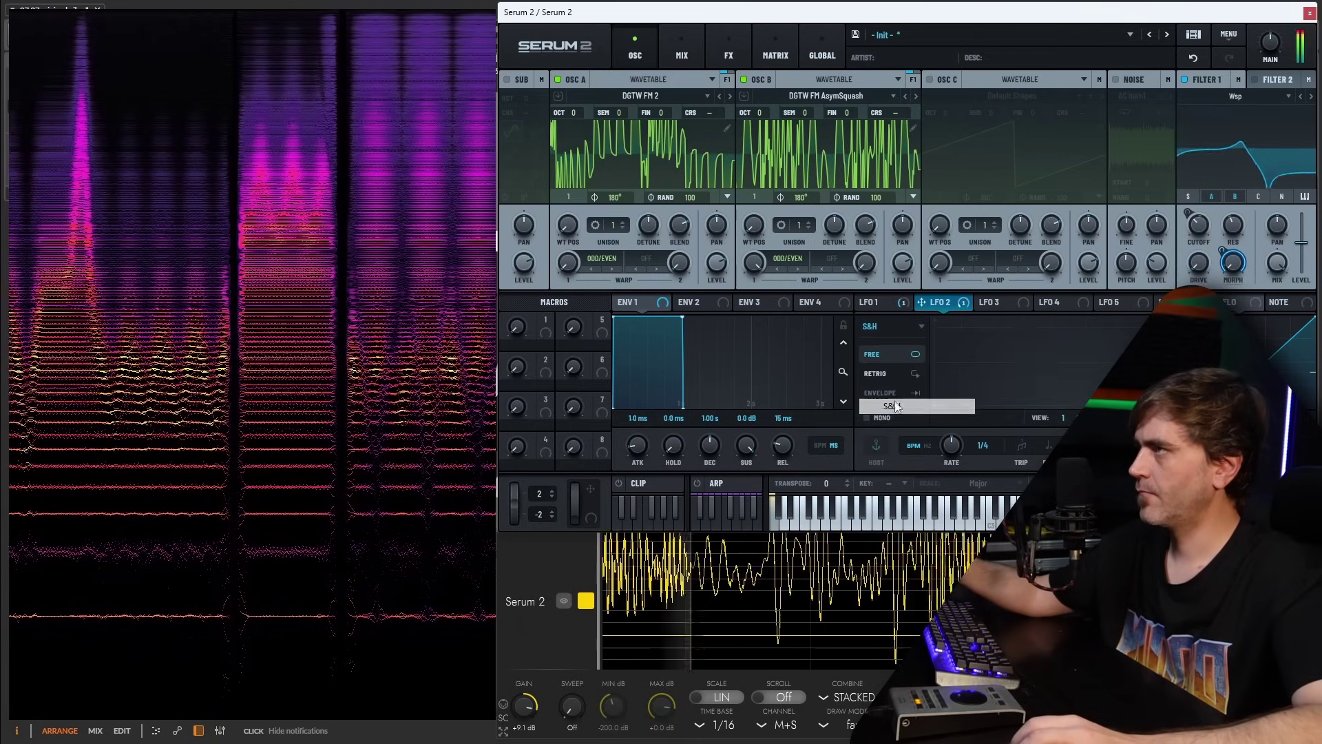
Step: Set LFO 2 to retrigger on each note with a rate of 1/16, keeping its S&H mode
click(877, 334)
click(885, 362)
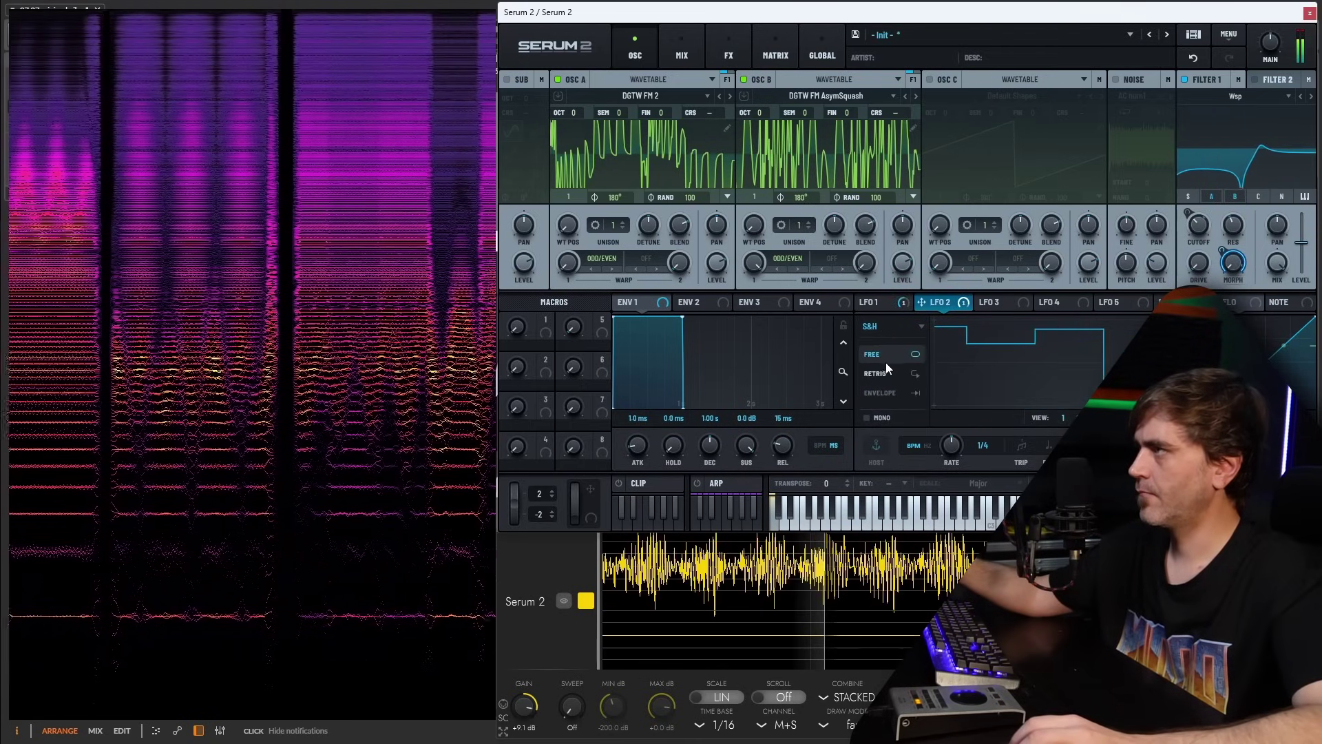
click(880, 375)
scroll(962, 442, up, 1)
scroll(962, 443, up, 1)
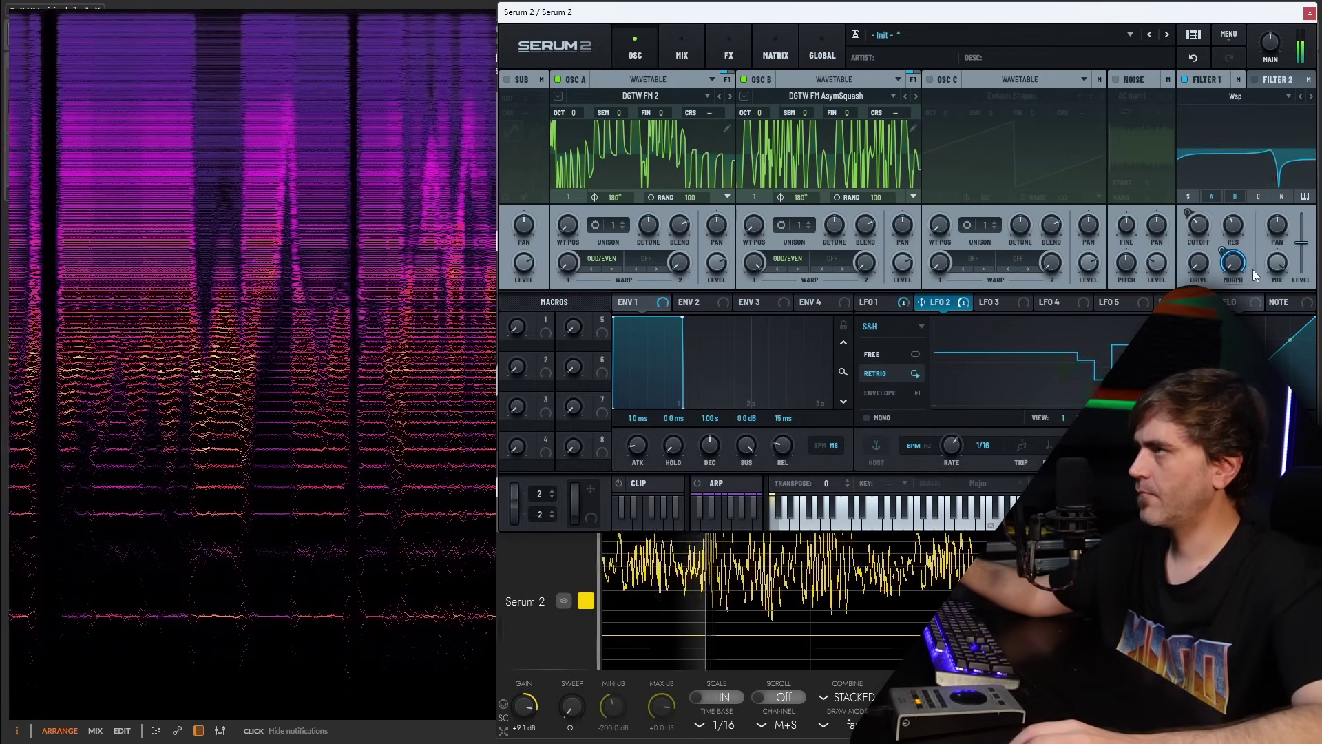
mouse_move(1239, 268)
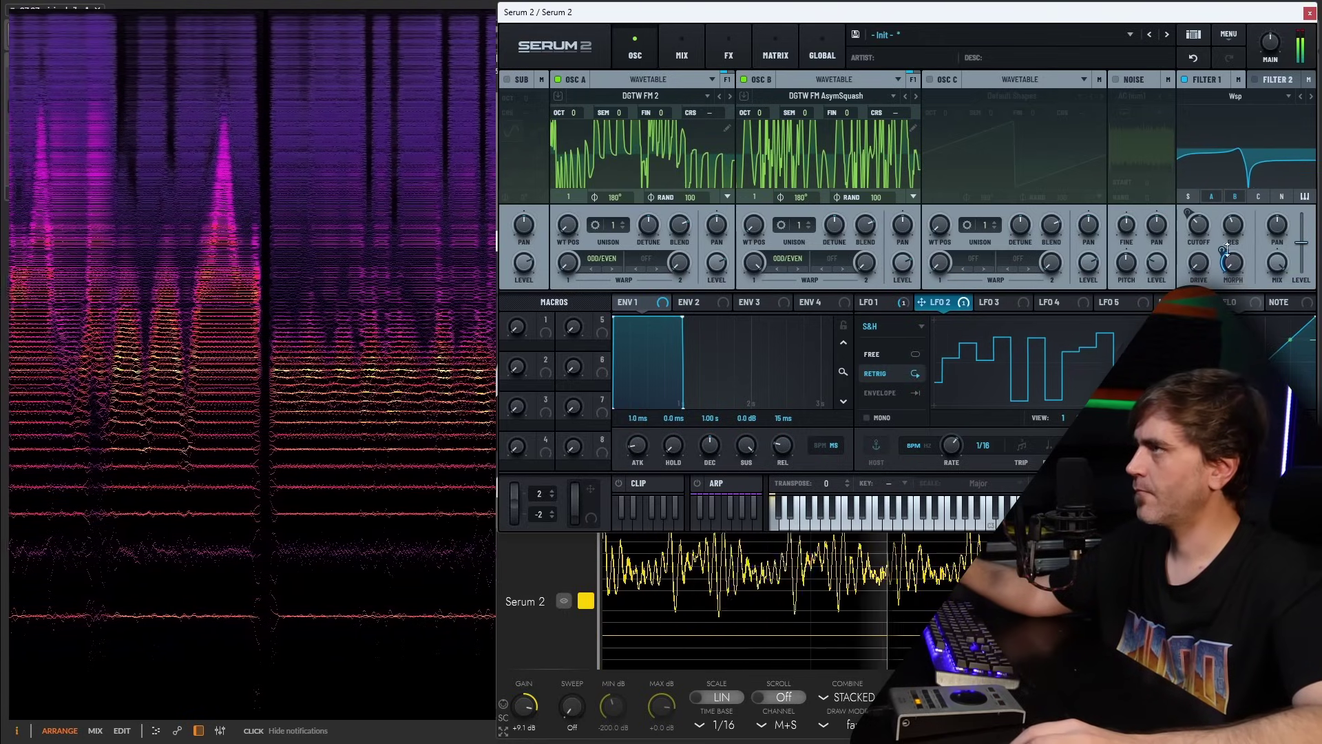
Step: Set Filter 1's type to HB 12 from the Multi category and slow LFO 1's rate to bar
click(1238, 98)
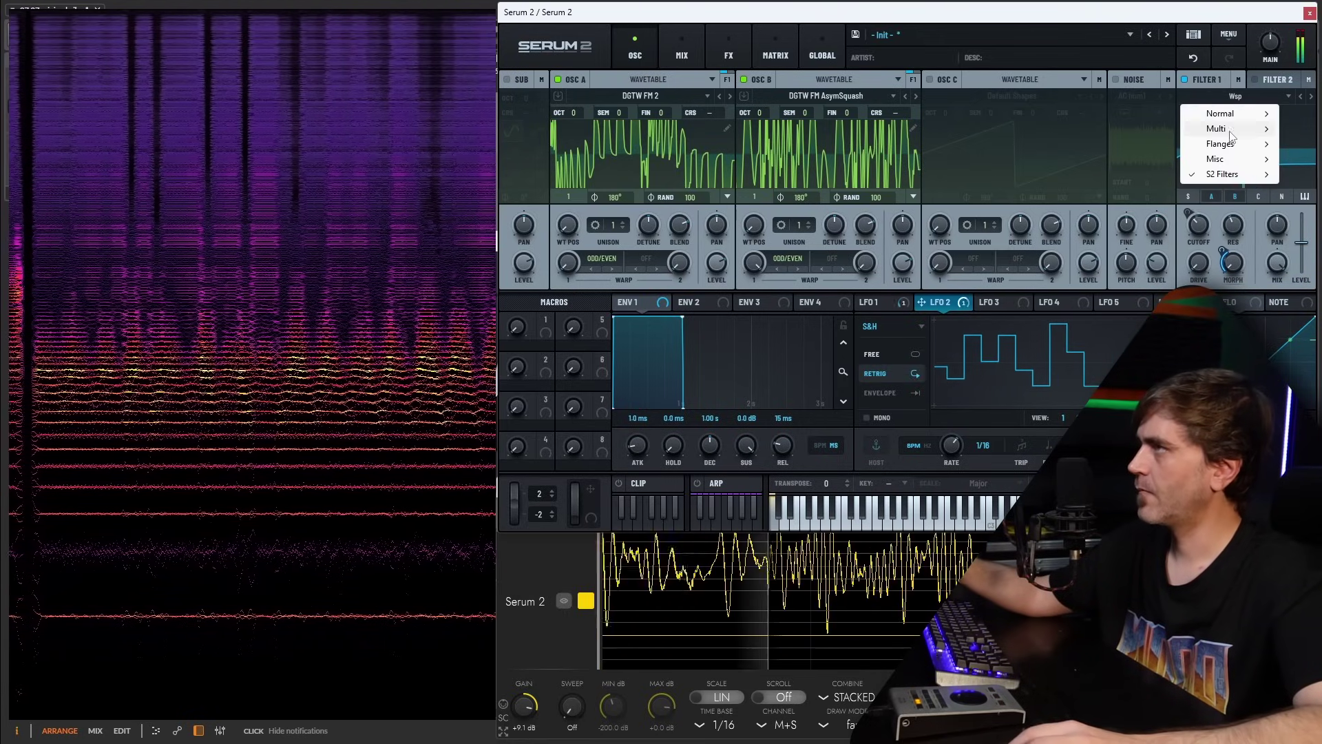
mouse_move(1240, 161)
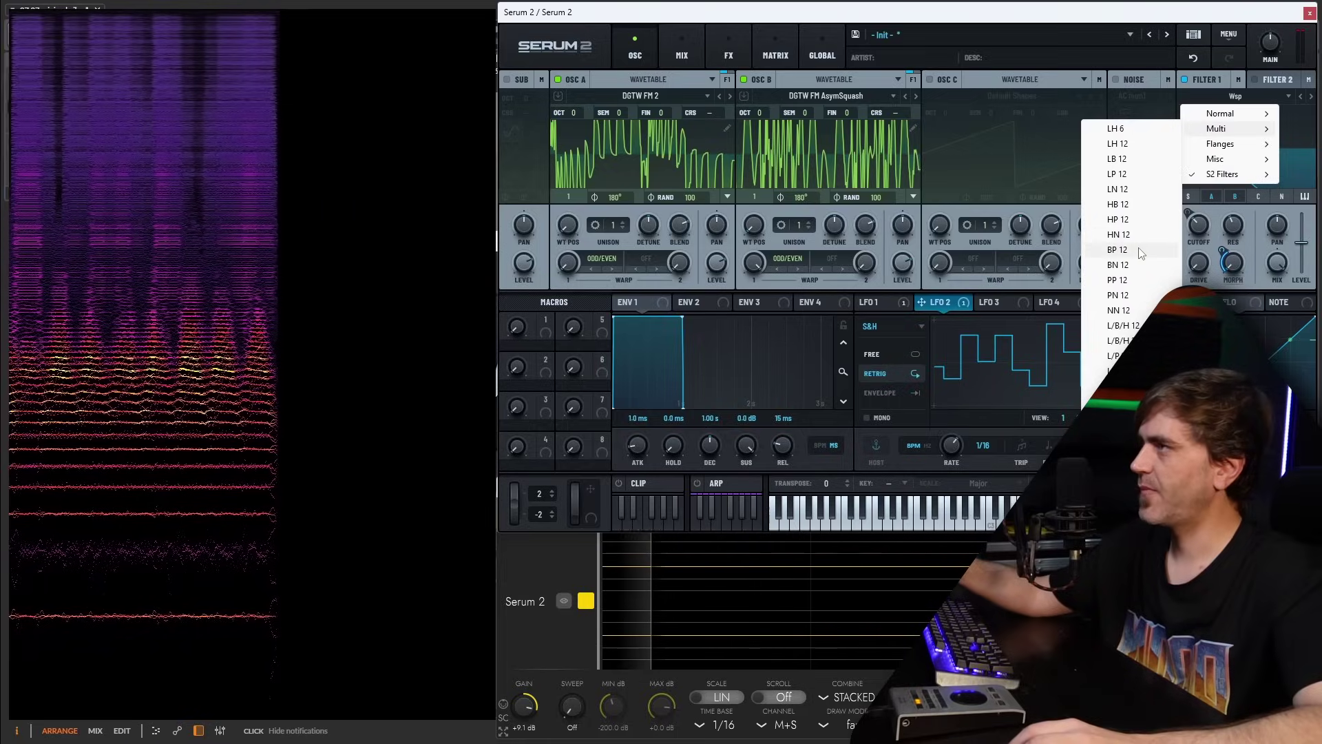
click(1136, 204)
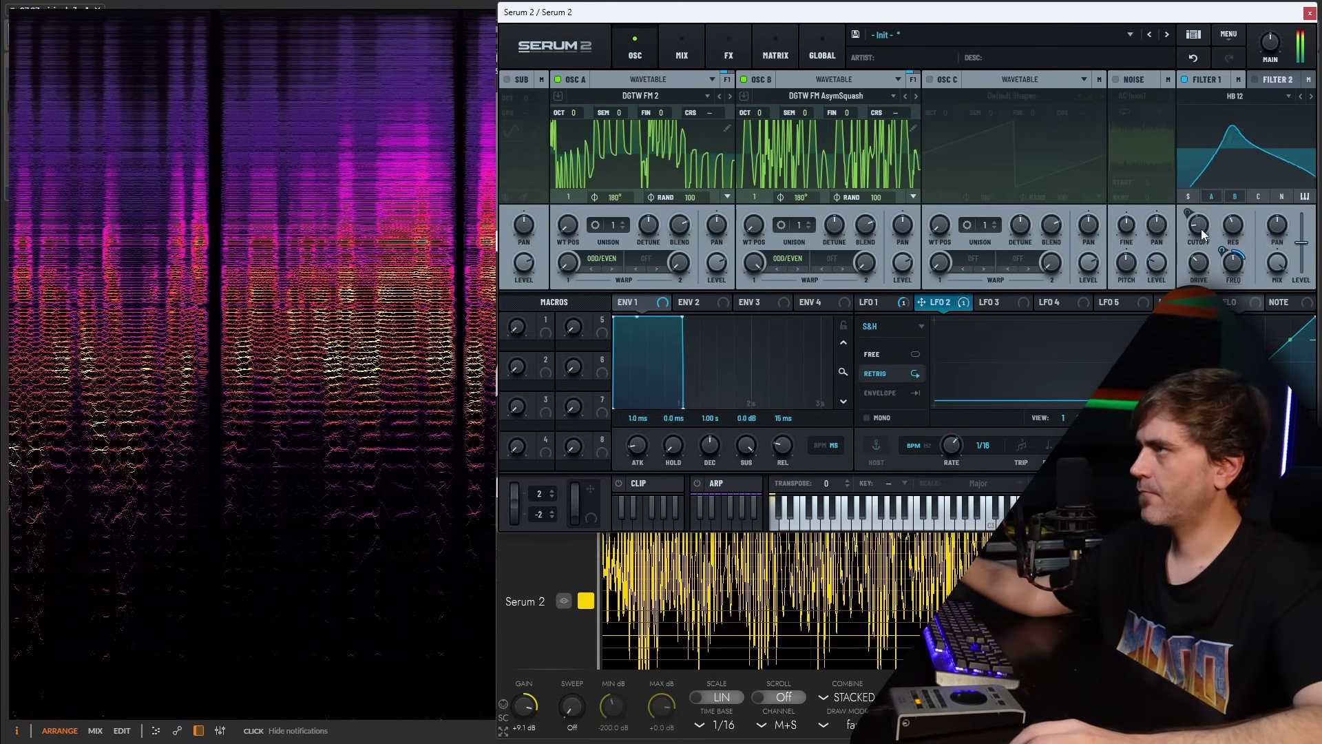
click(896, 307)
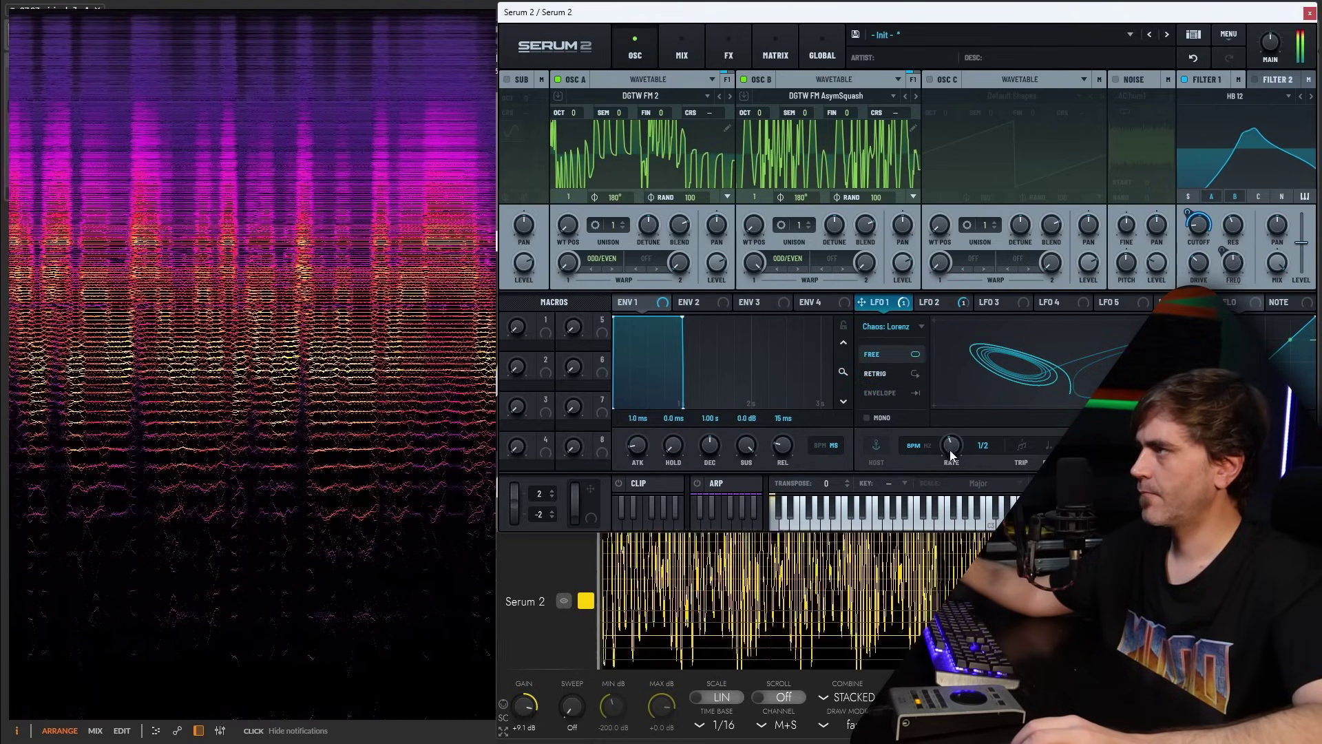
drag(950, 448, 956, 454)
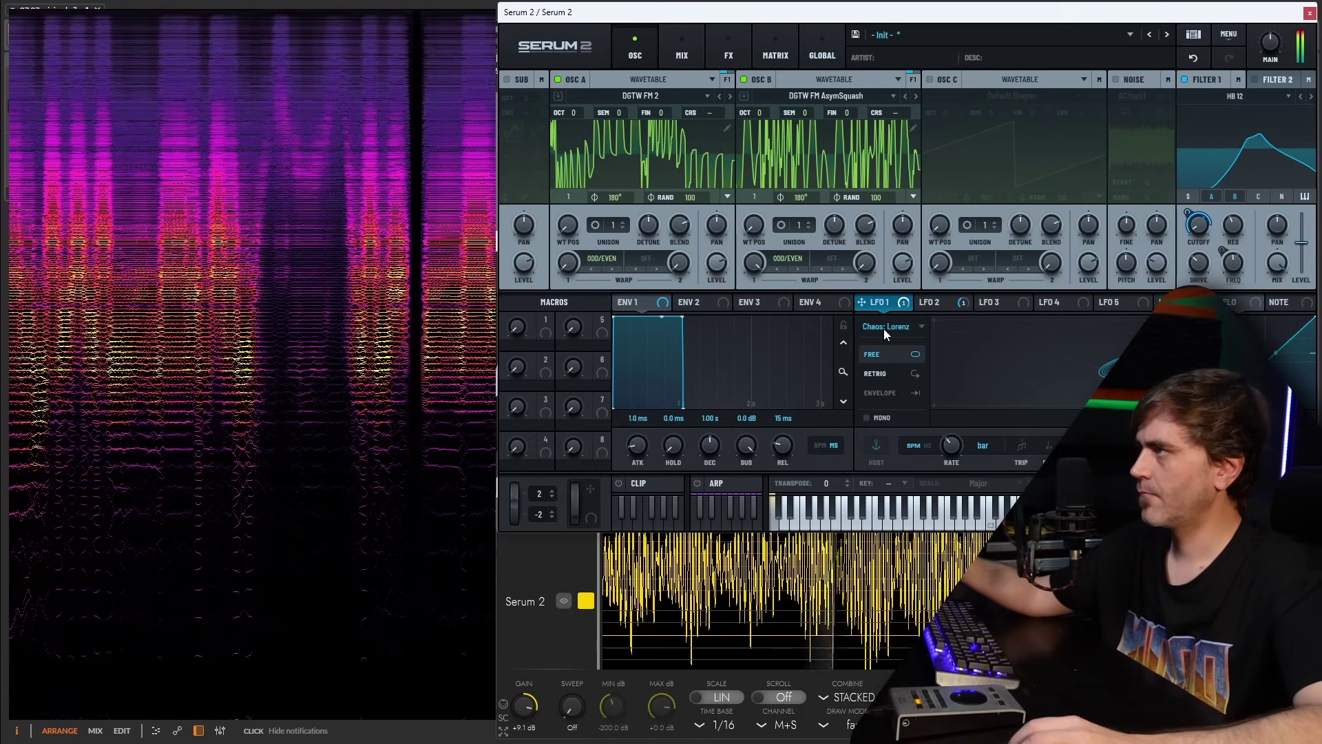
Step: Remove Filter 1's existing modulation and reassign LFO 1 to its Cutoff and LFO 2 to its Freq control
mouse_move(1185, 218)
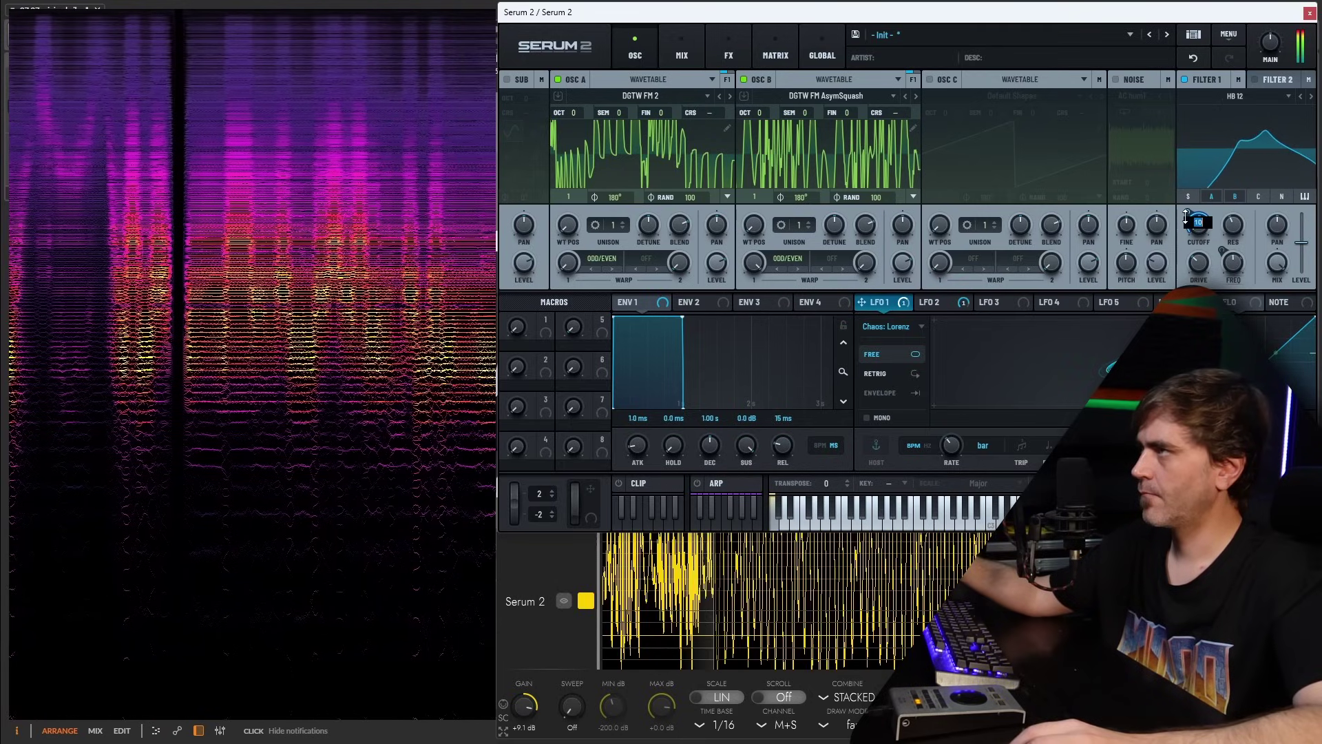
right_click(1195, 233)
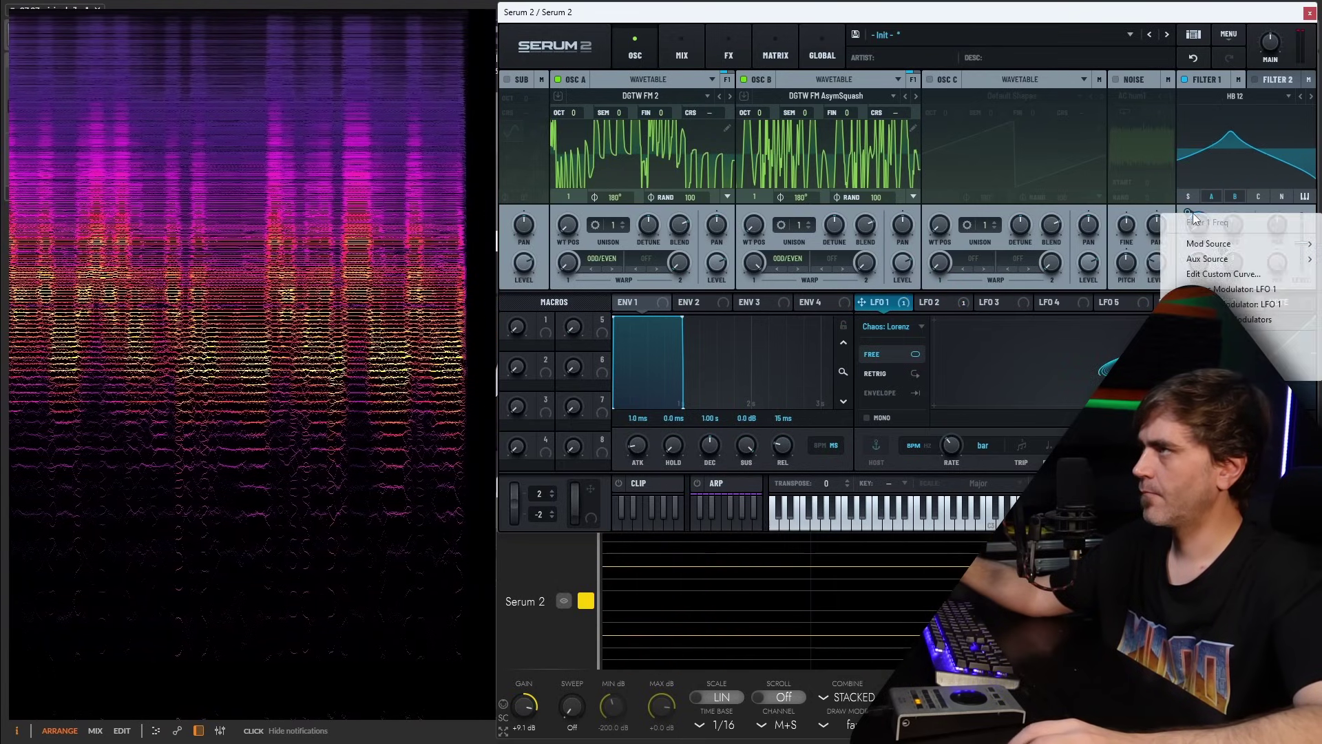
click(1225, 258)
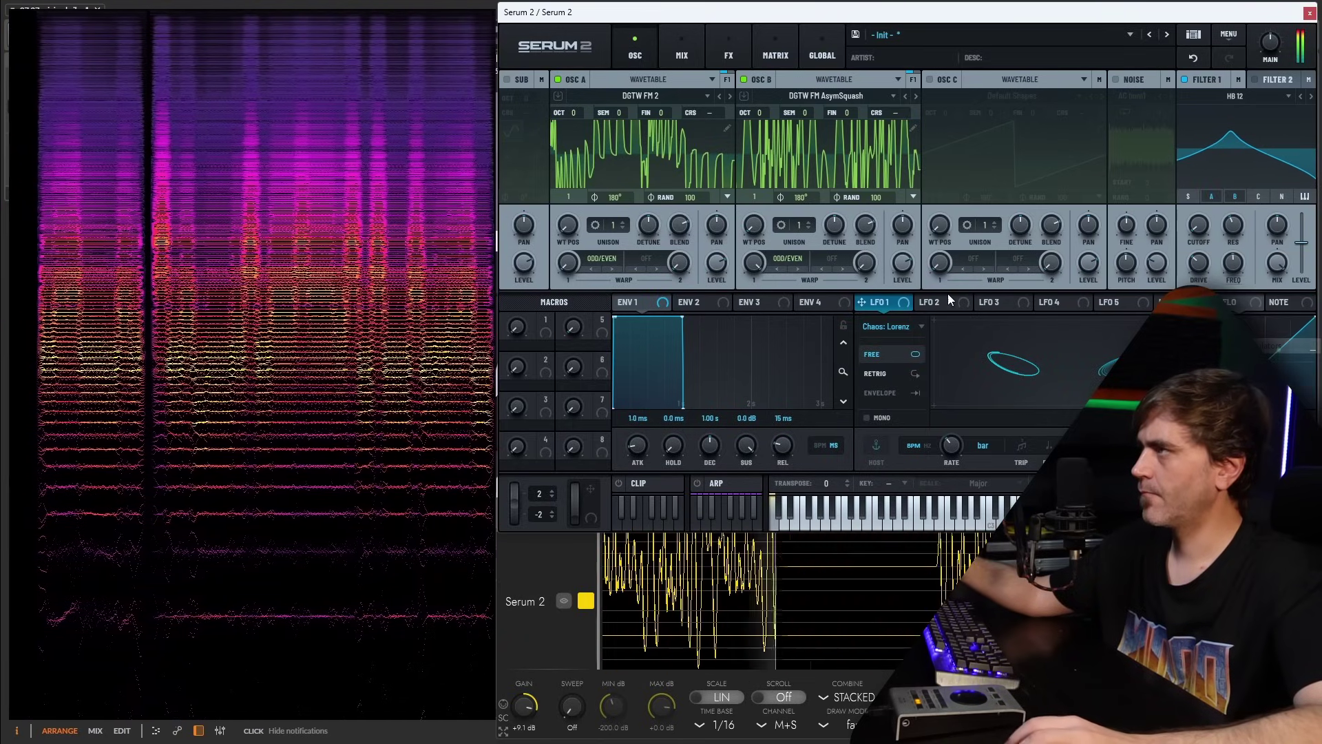
drag(874, 303, 1199, 225)
click(936, 301)
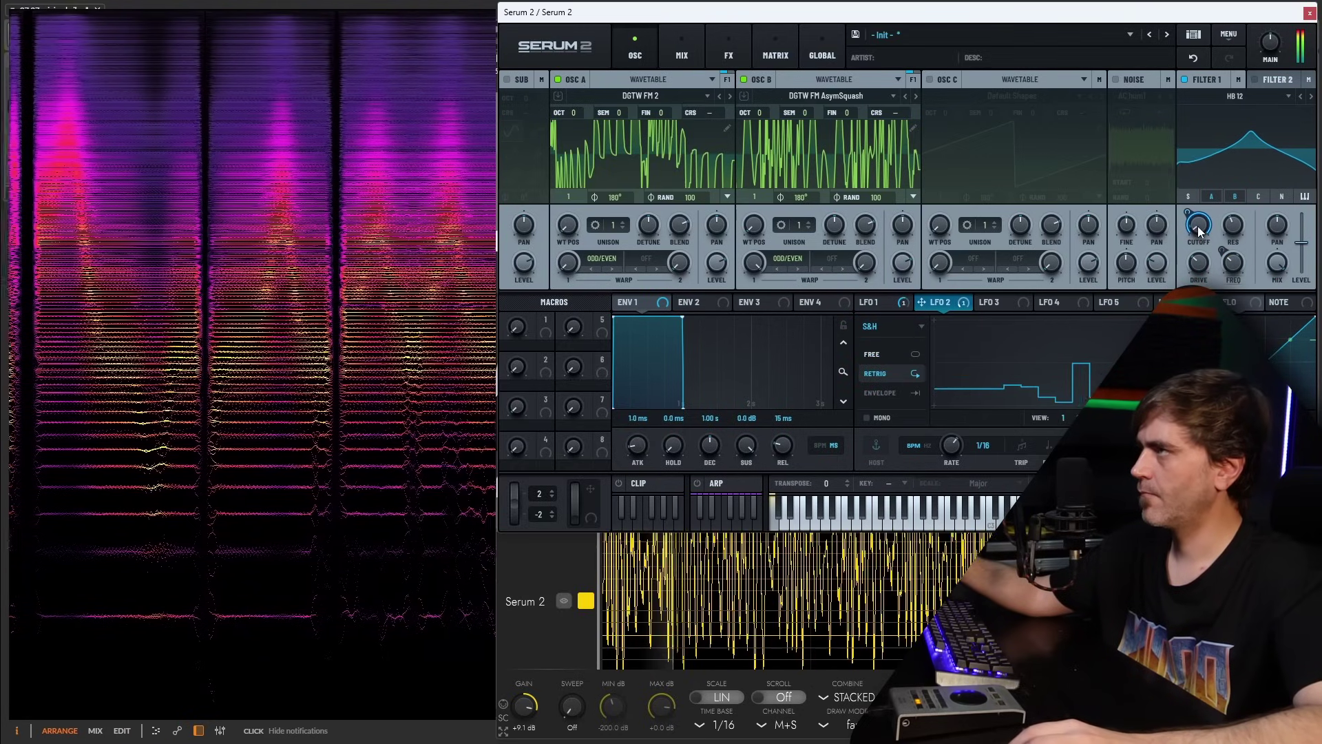
mouse_move(1237, 262)
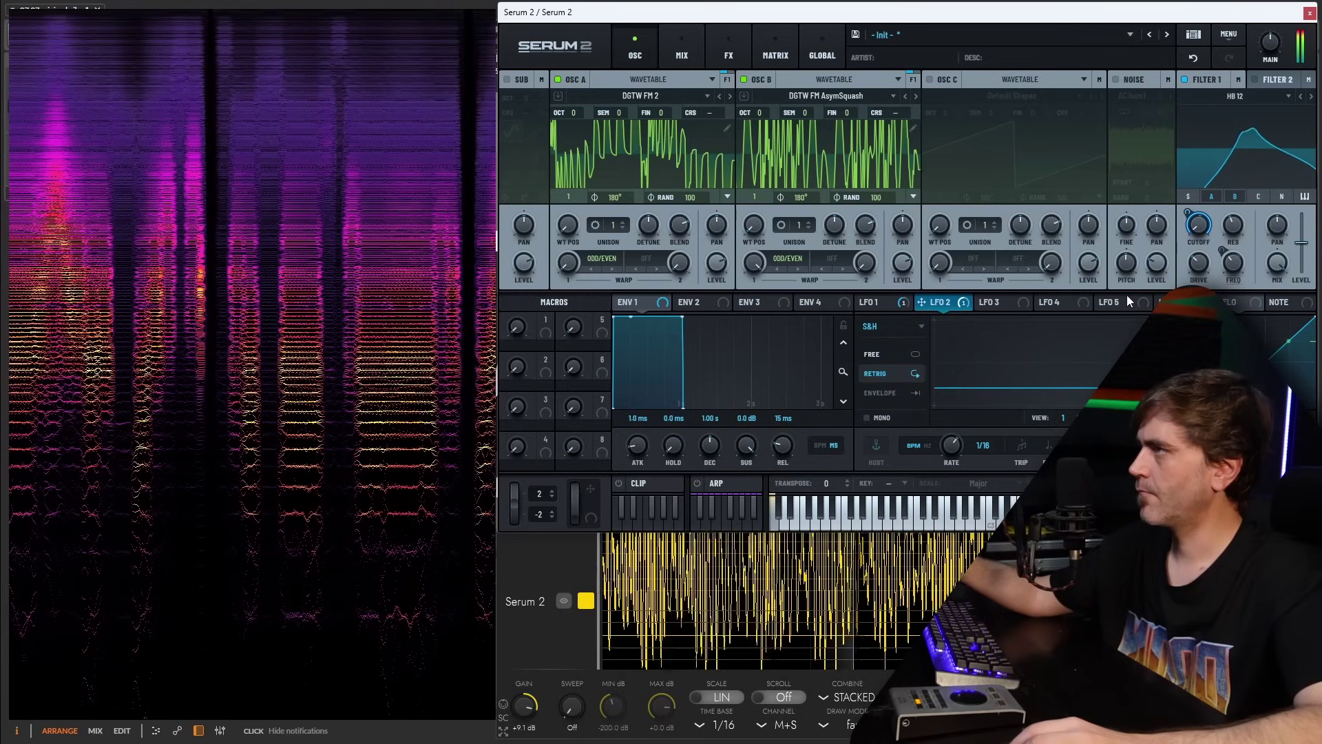
click(878, 303)
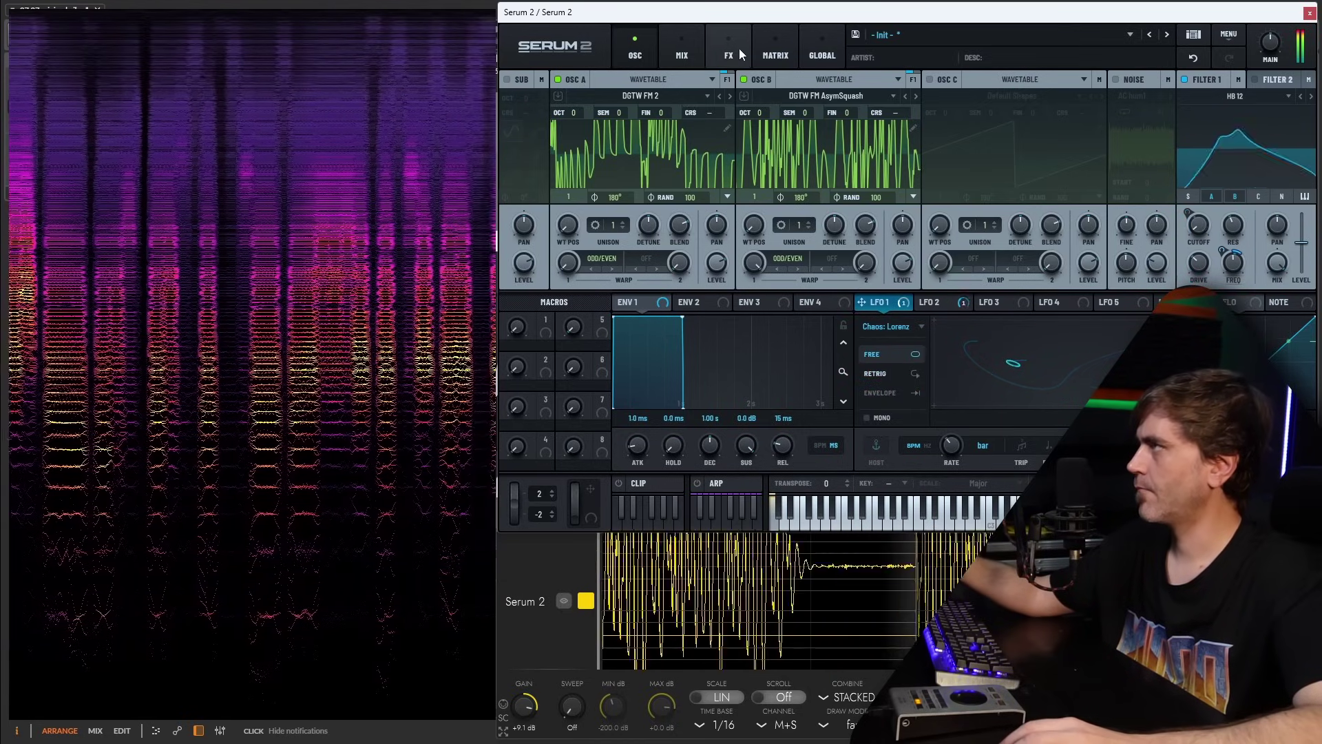
Step: Add a Distortion effect to the main effects chain and set its mode to SoftClip
click(733, 51)
click(513, 103)
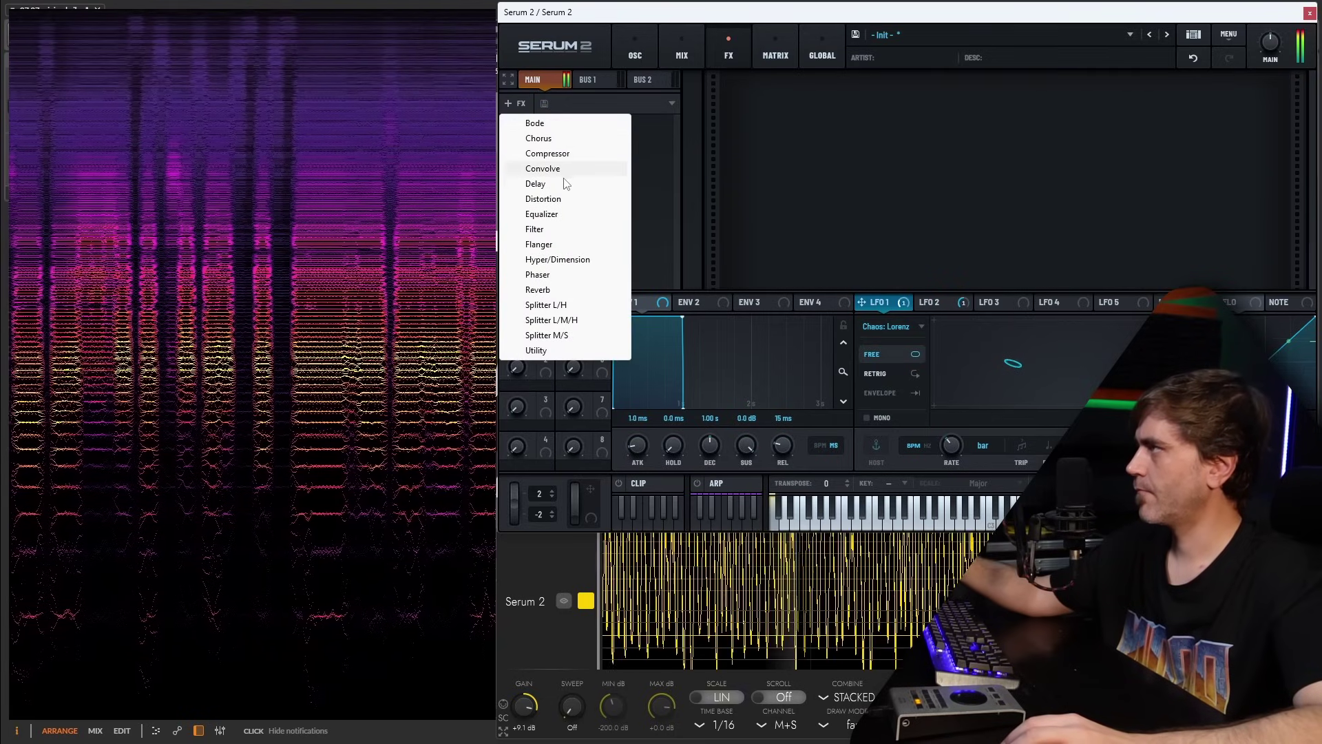
click(544, 199)
click(872, 121)
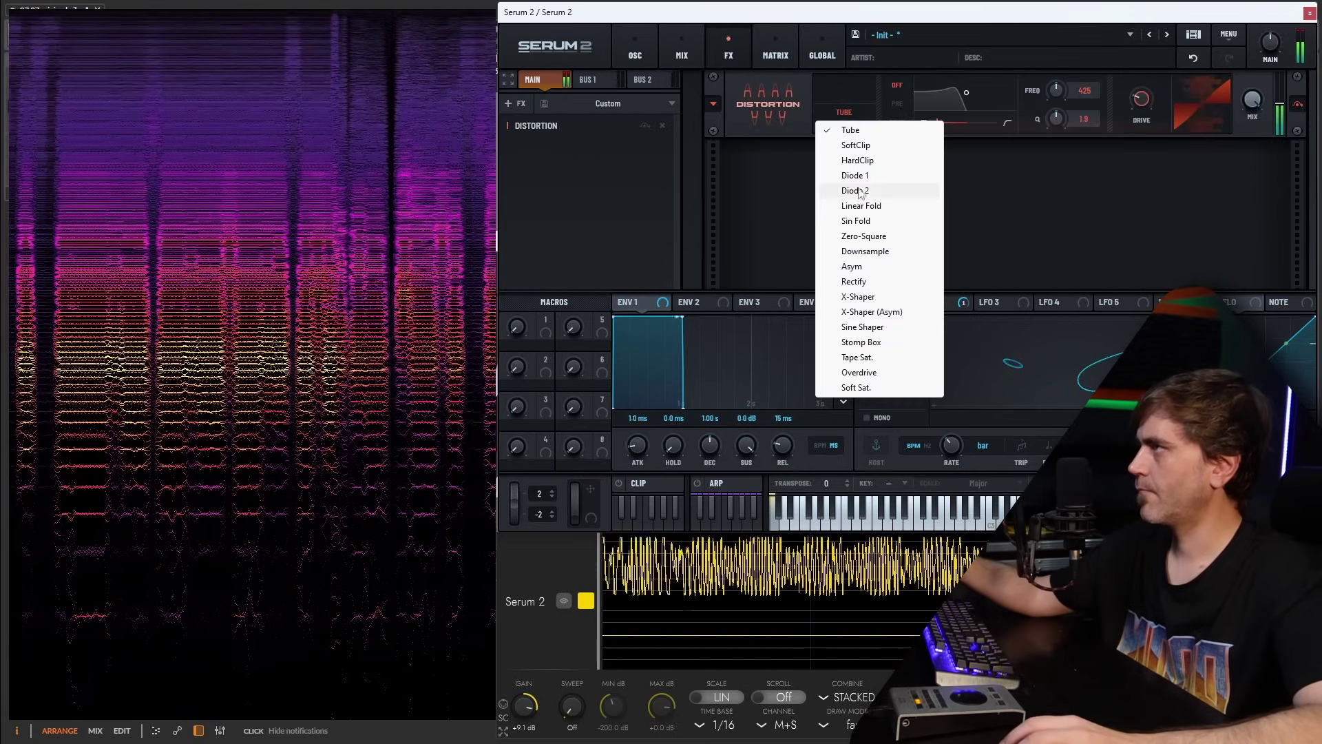
click(876, 142)
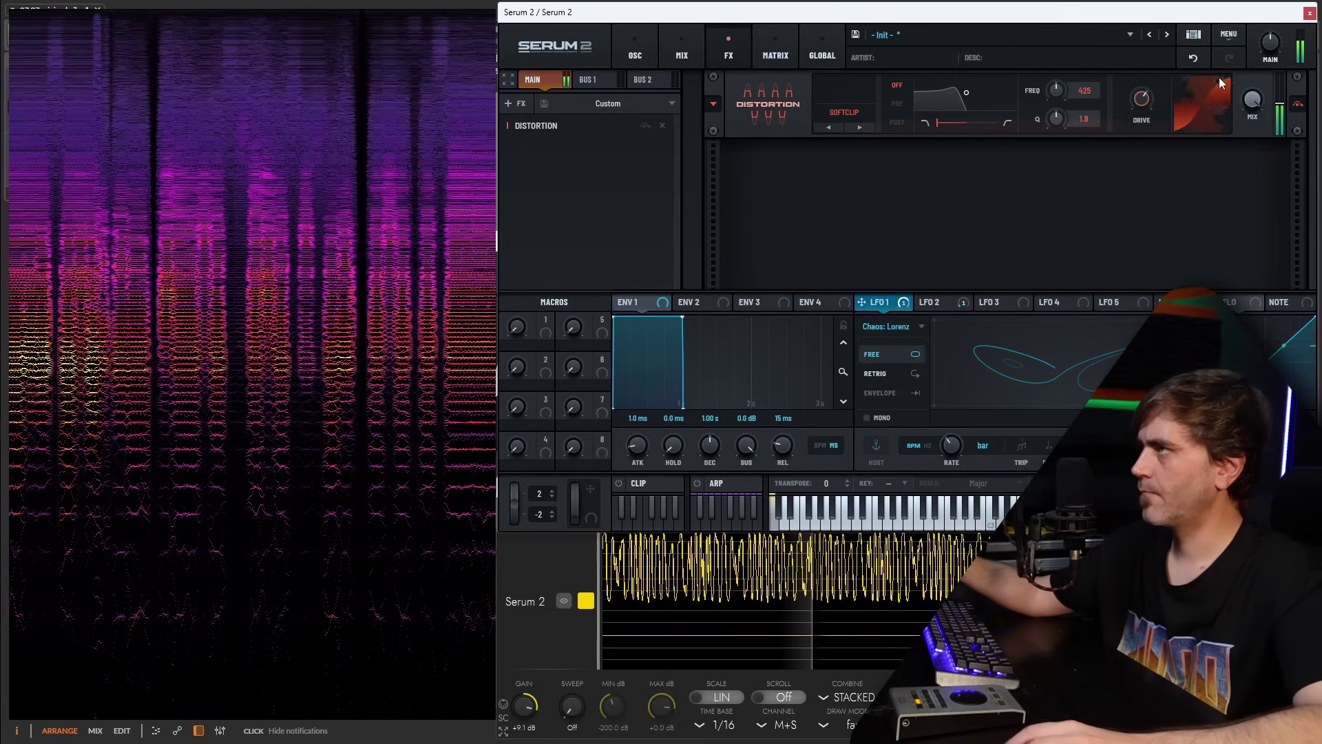
Step: Add a Ping-Pong Delay with linked dotted 1/8 times on both channels and shape its filter curve
click(515, 103)
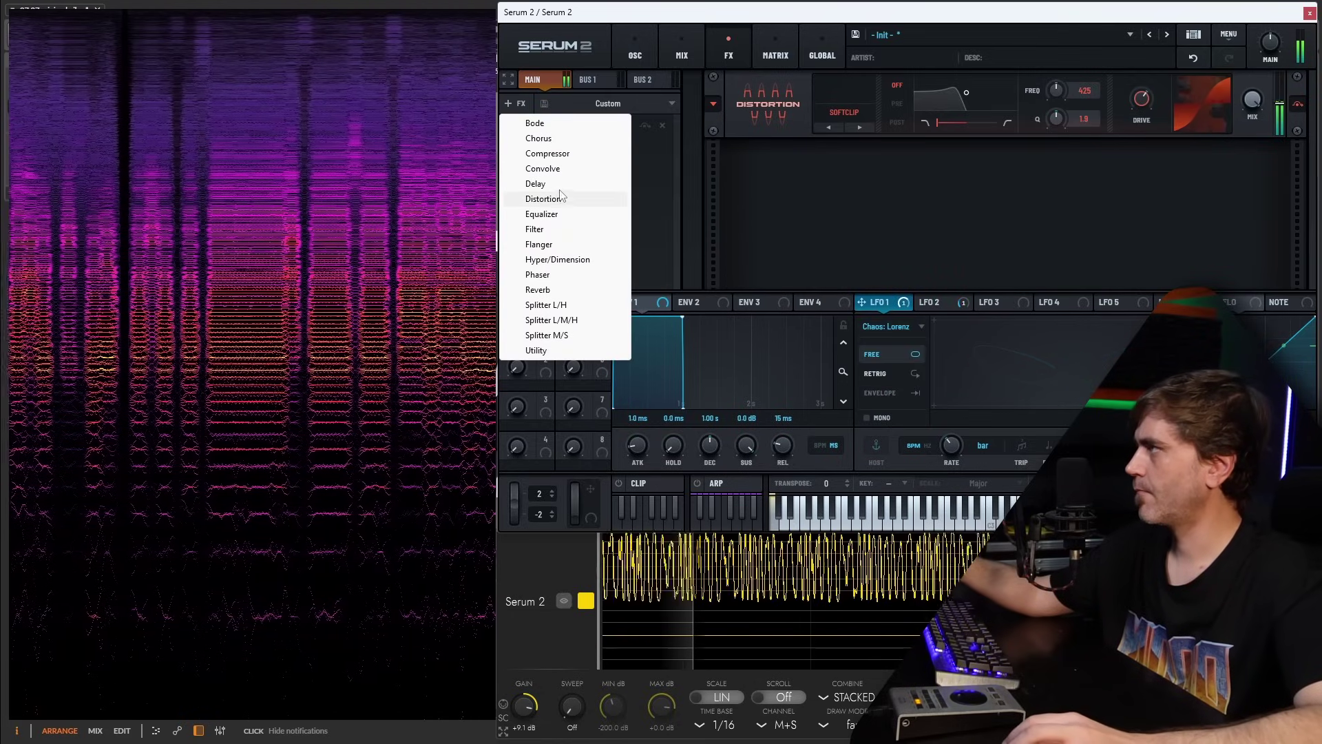
click(536, 184)
click(844, 167)
click(861, 213)
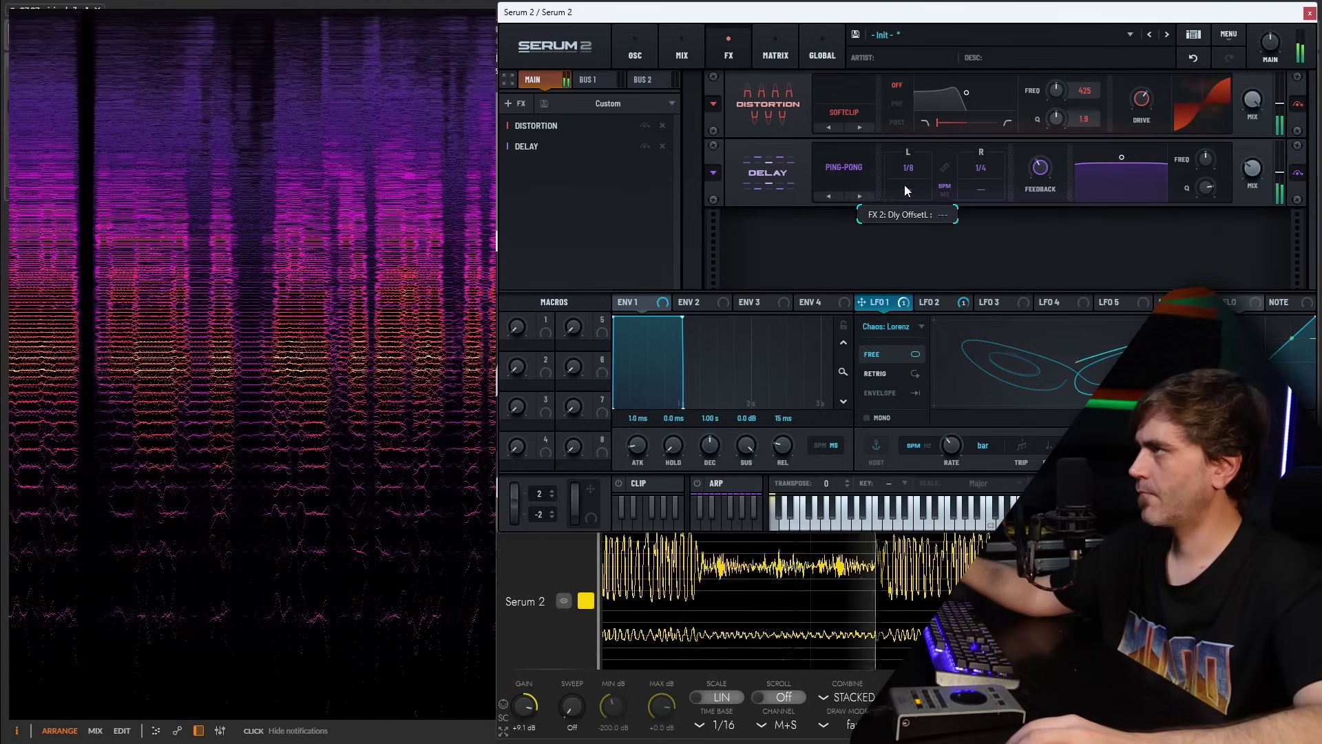
click(948, 164)
drag(1116, 171, 1135, 190)
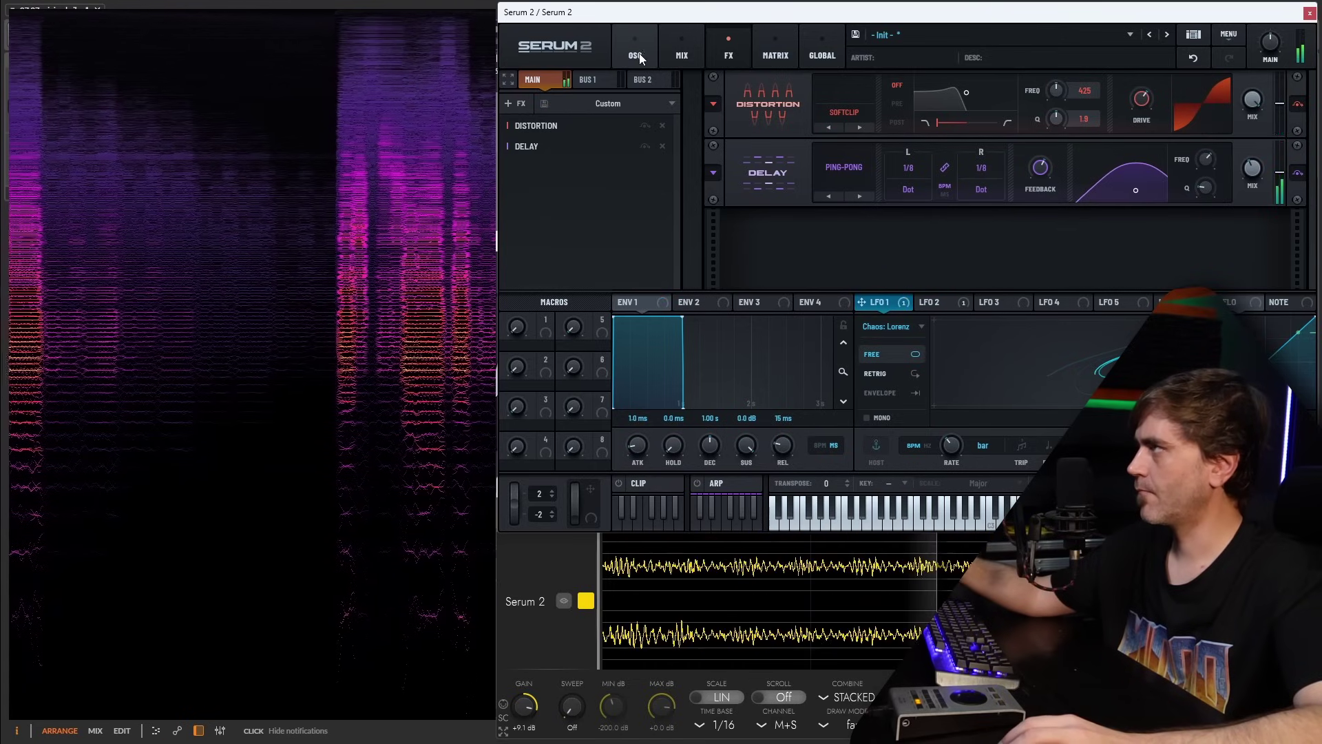
Step: Close the Serum 2 window, unpin the MiniMeters overlay, and switch to the Bitwig arrangement
click(637, 53)
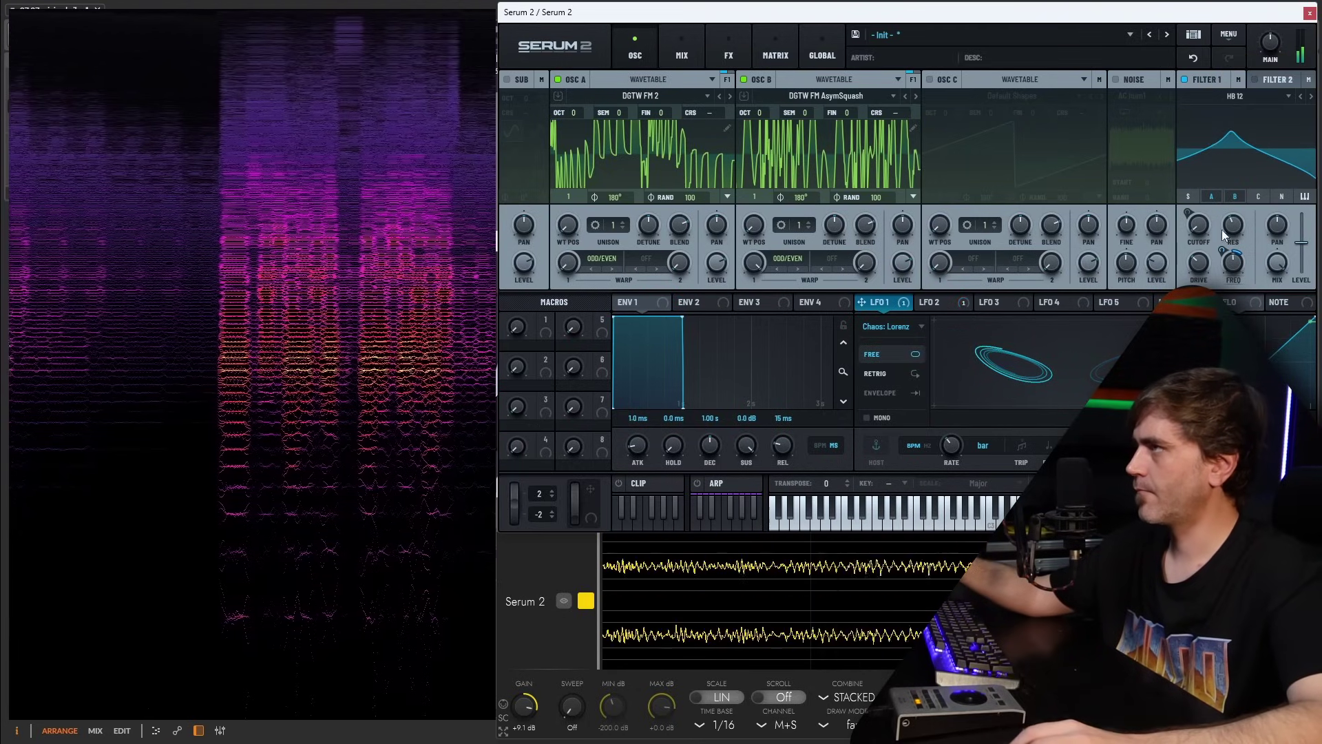
click(1309, 12)
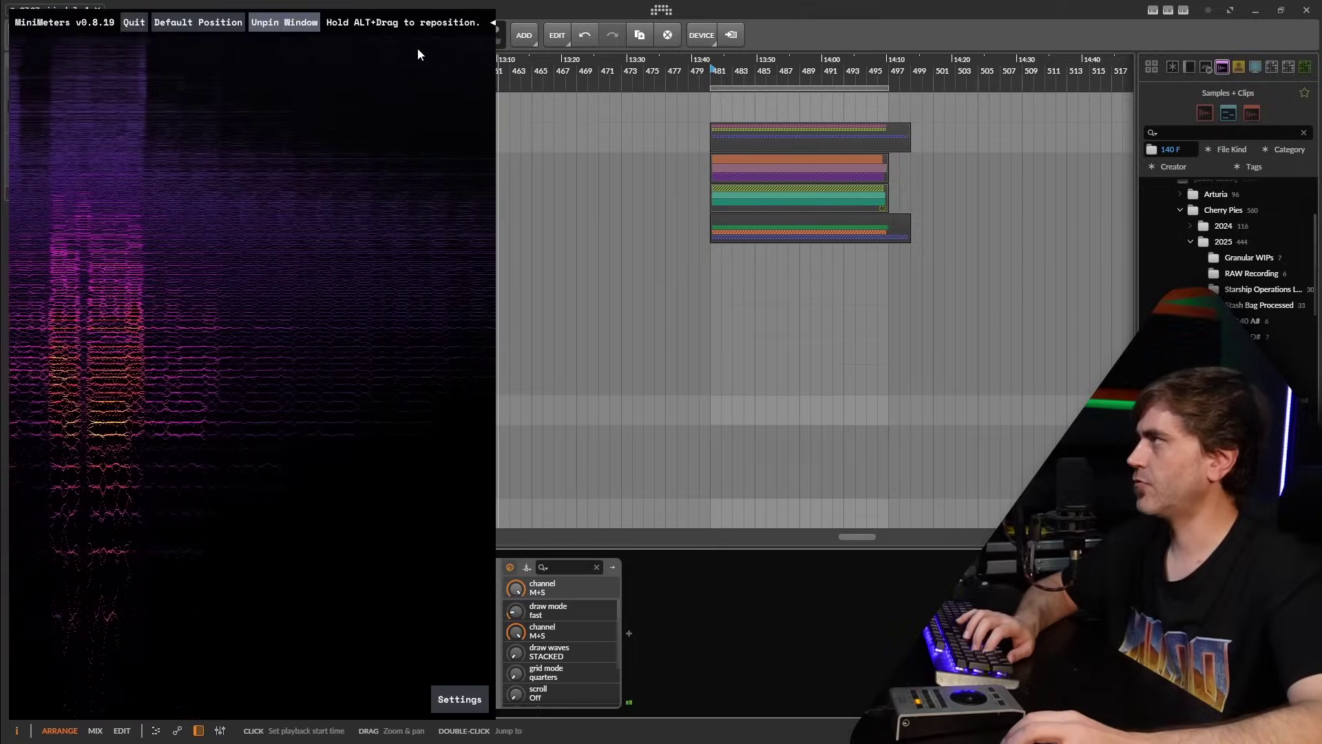
click(284, 22)
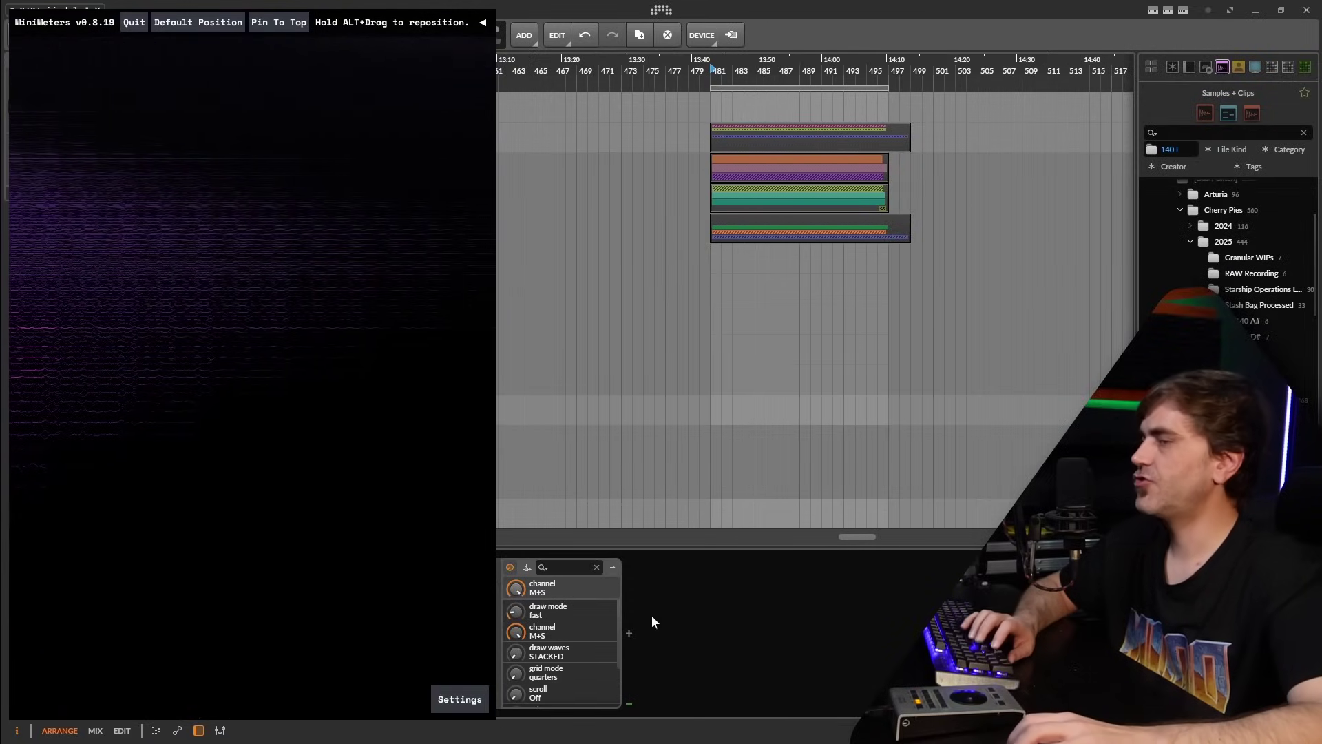
key(alt+Tab)
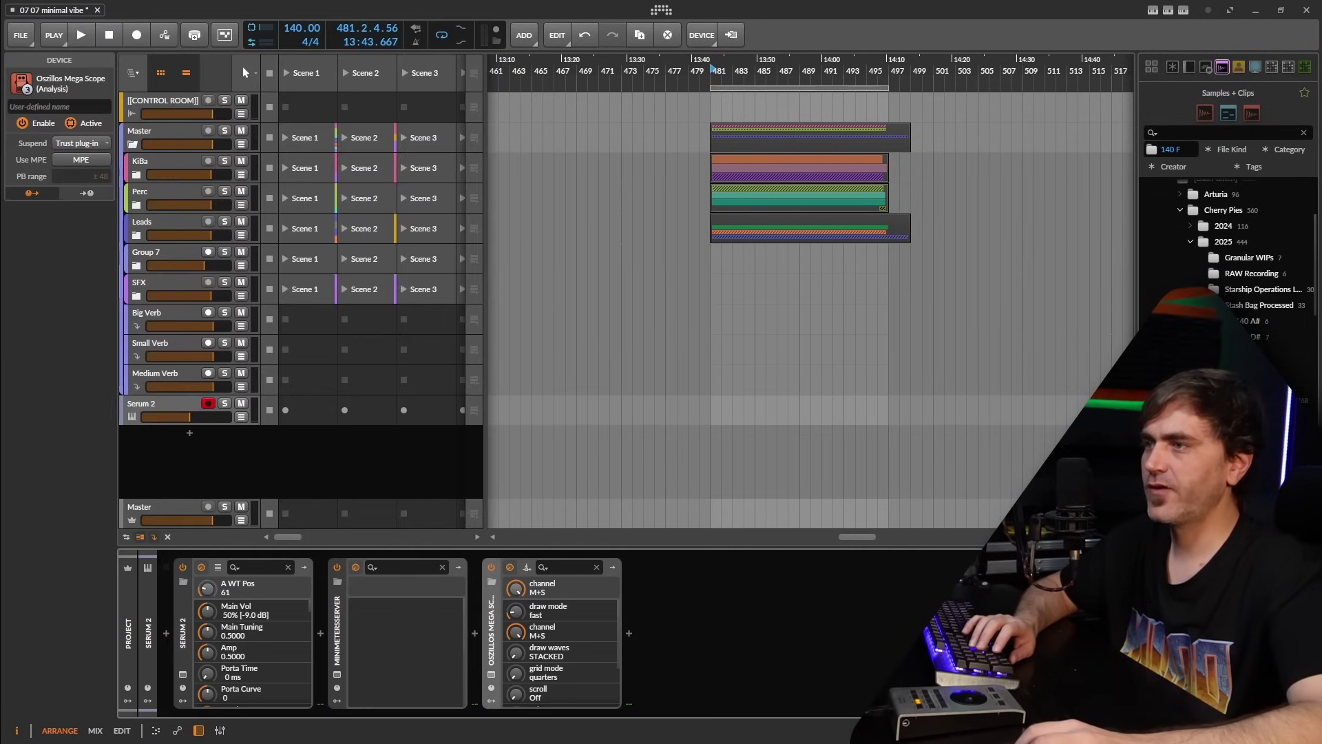
key(alt+Tab)
key(alt+Tab)
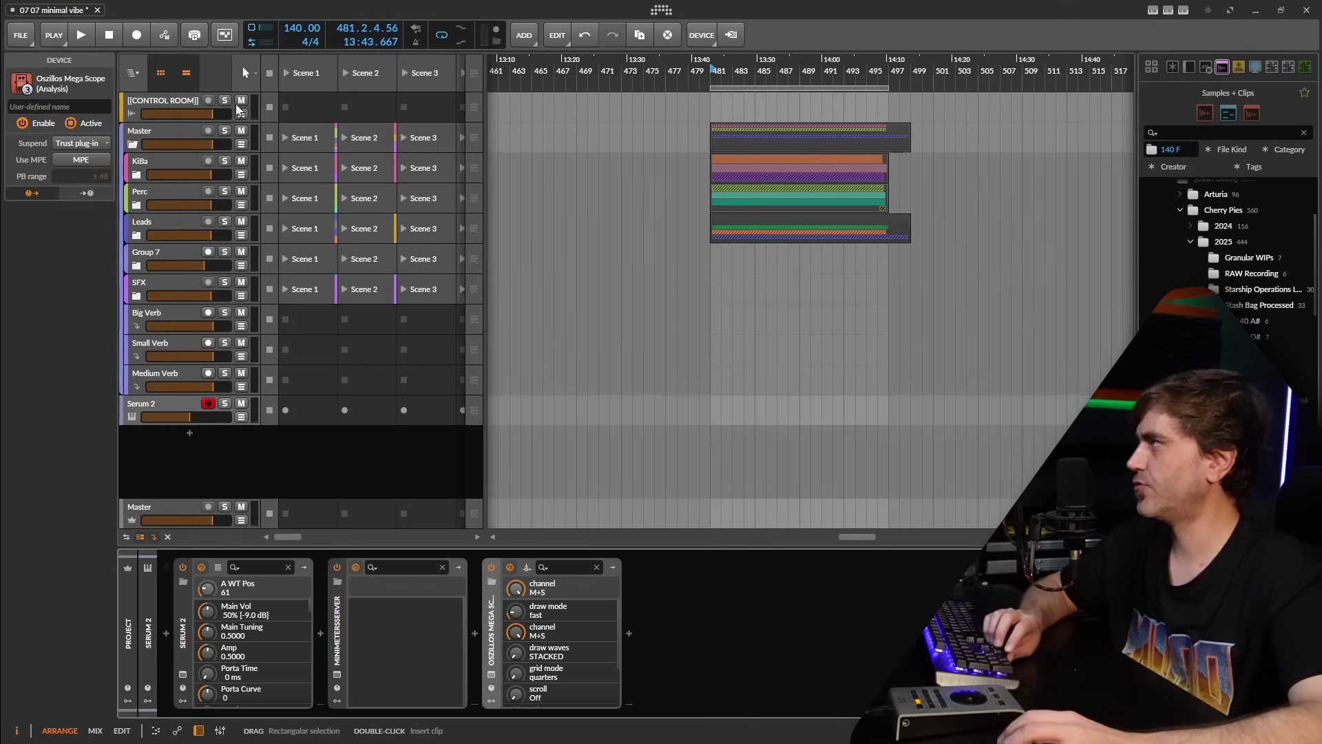
Step: Duplicate the first Serum 2 bass track inside the KiBa group and mute the original
click(141, 161)
click(136, 174)
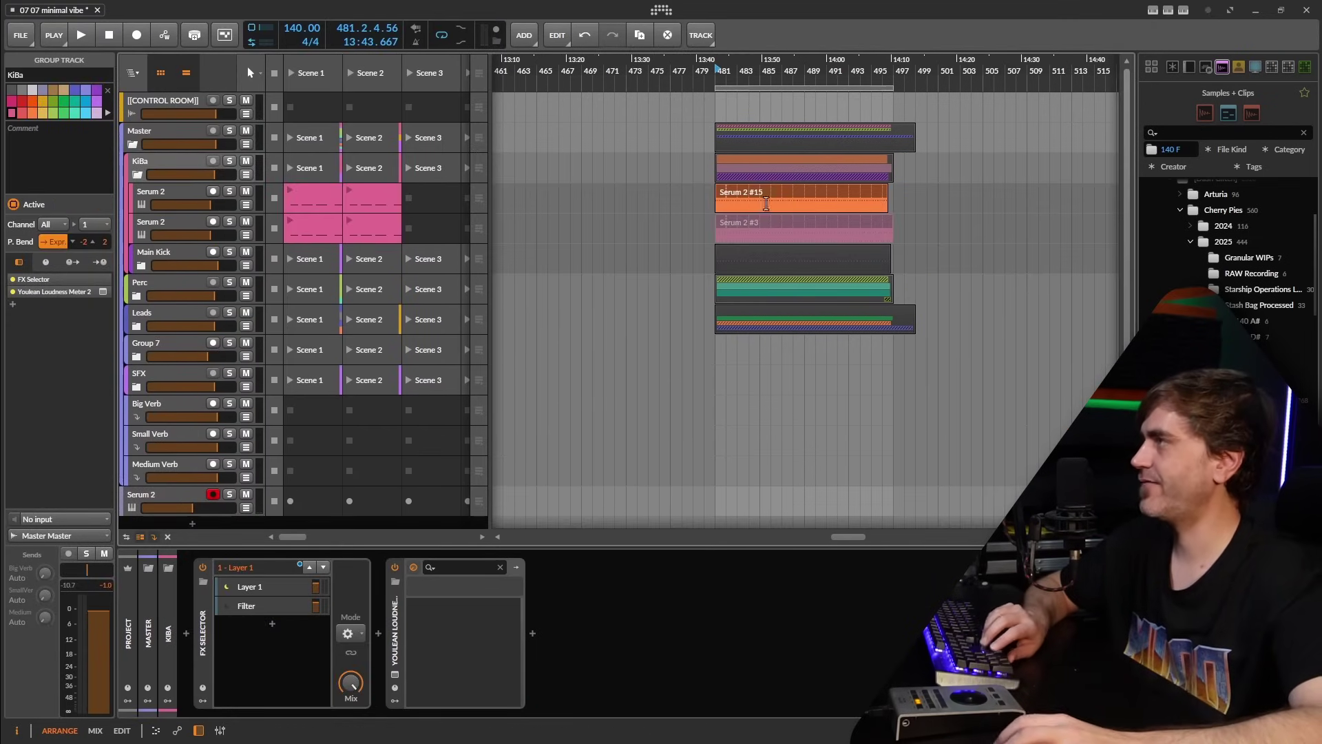
key(z)
scroll(724, 207, left, 5)
click(172, 197)
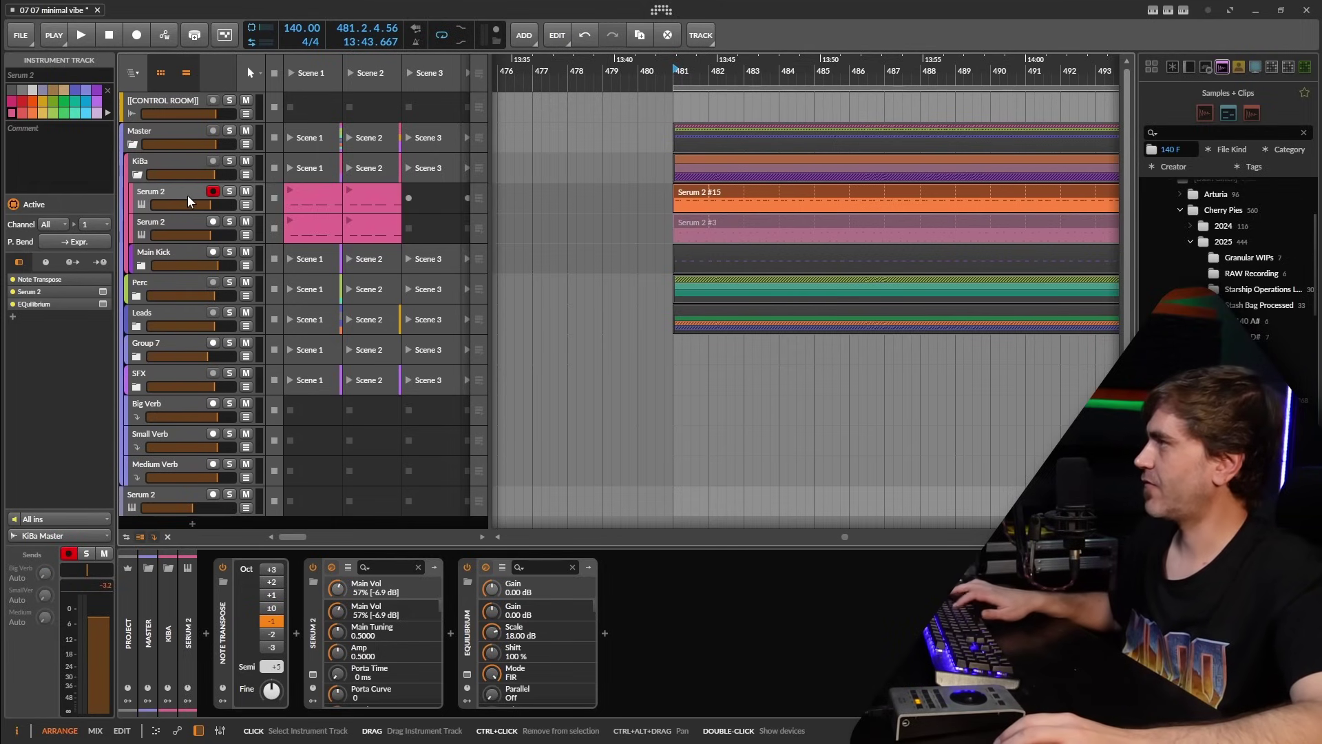
key(ctrl+d)
click(246, 191)
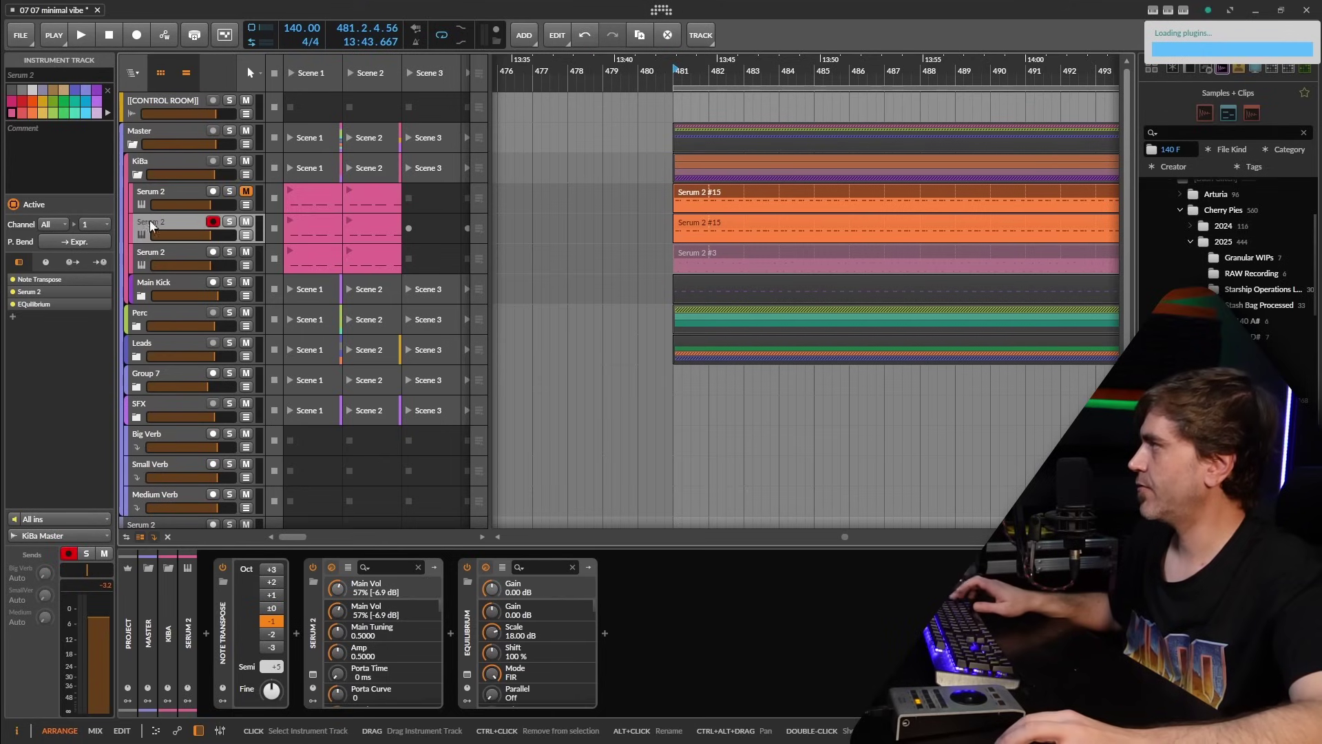
Step: Open the duplicated track's Serum 2 window and audition its psytrance bass with the track soloed
click(313, 674)
key(space)
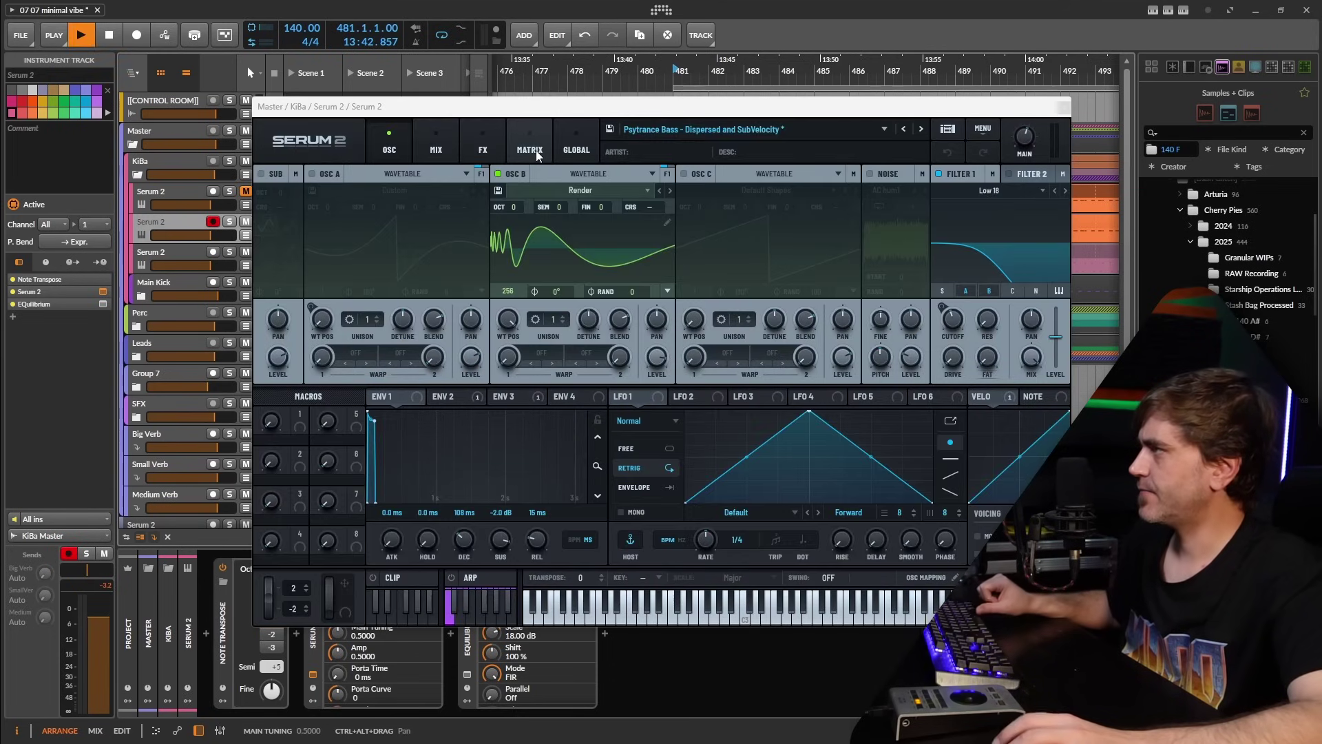
key(space)
drag(770, 103, 706, 214)
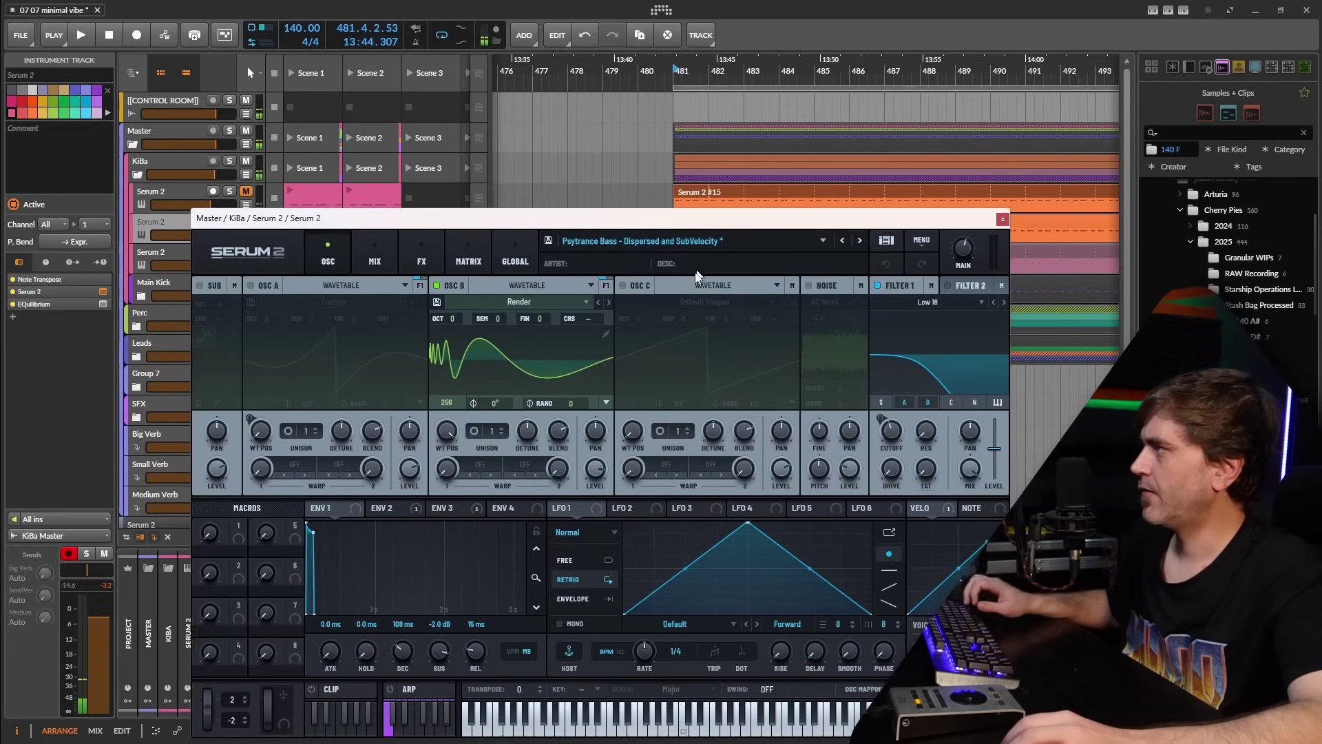
drag(257, 221, 392, 200)
key(space)
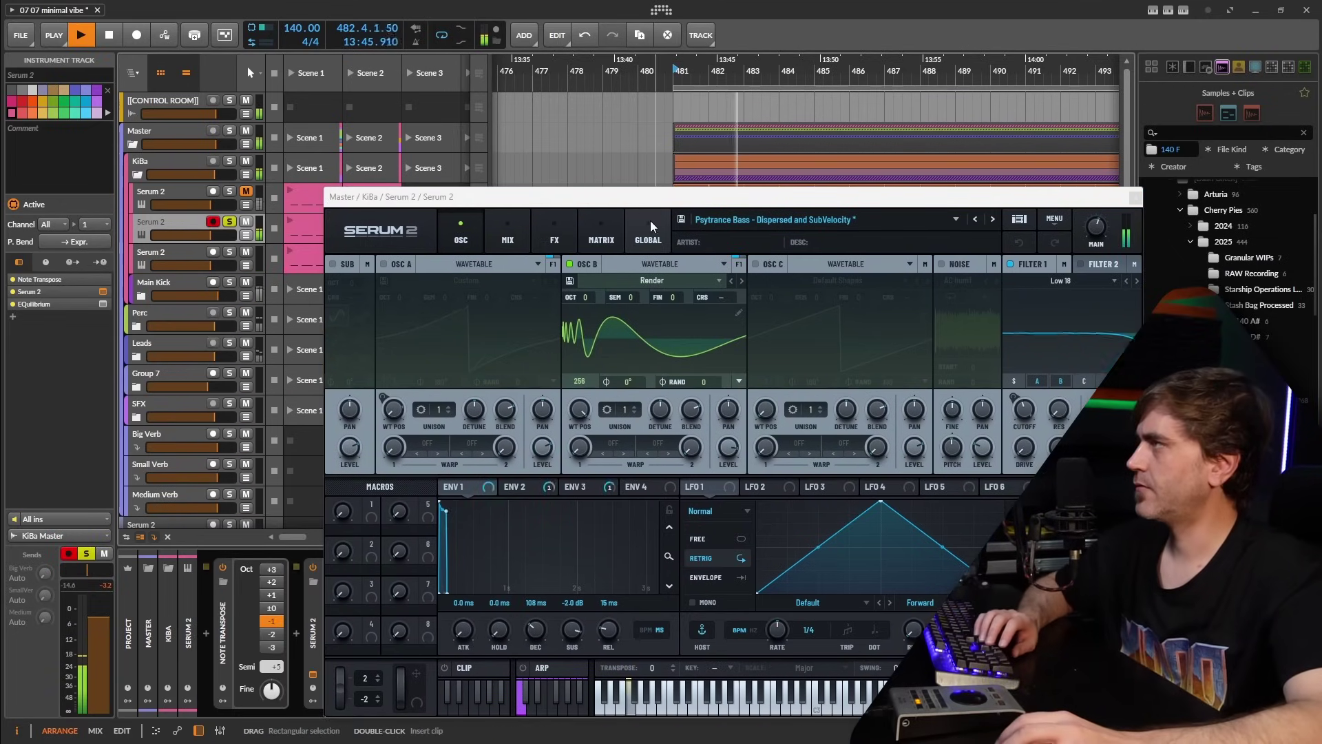
drag(629, 208, 518, 68)
key(space)
Step: Remove all modulation destinations from the bass patch's Velocity source
right_click(944, 351)
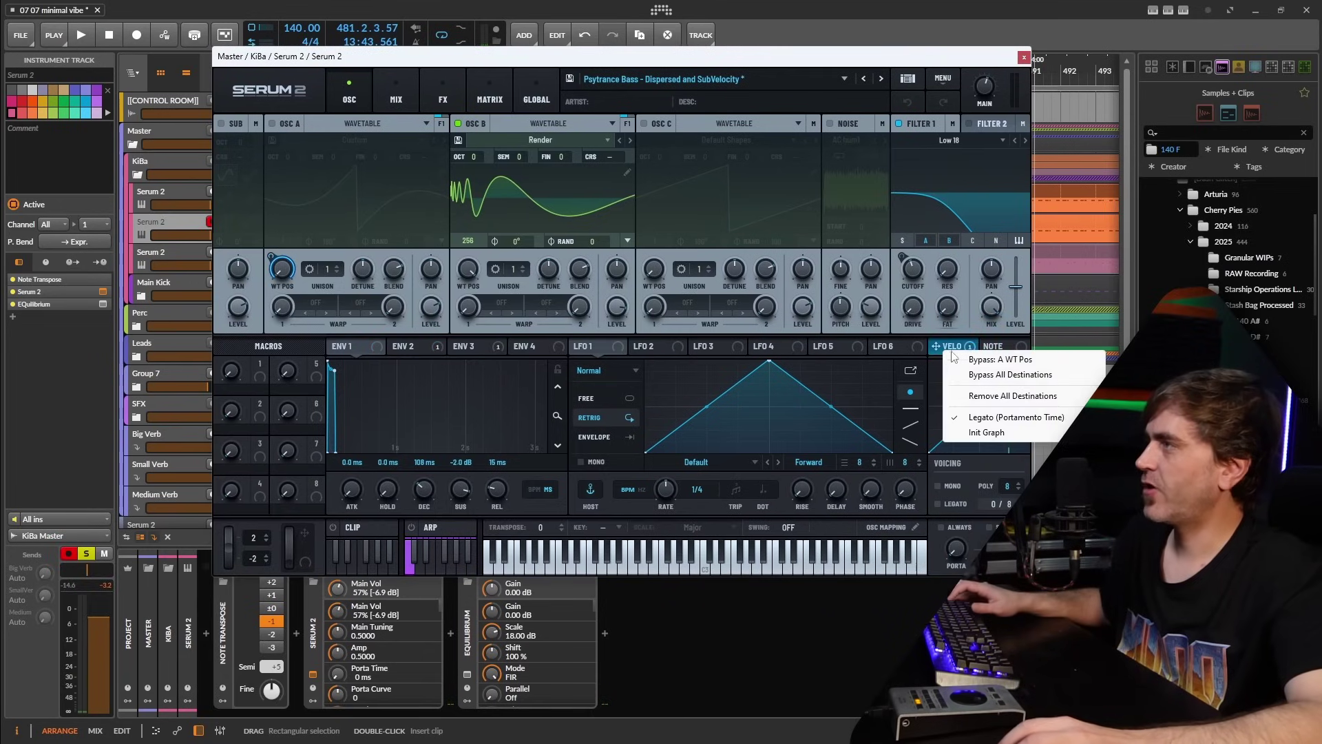
click(1009, 398)
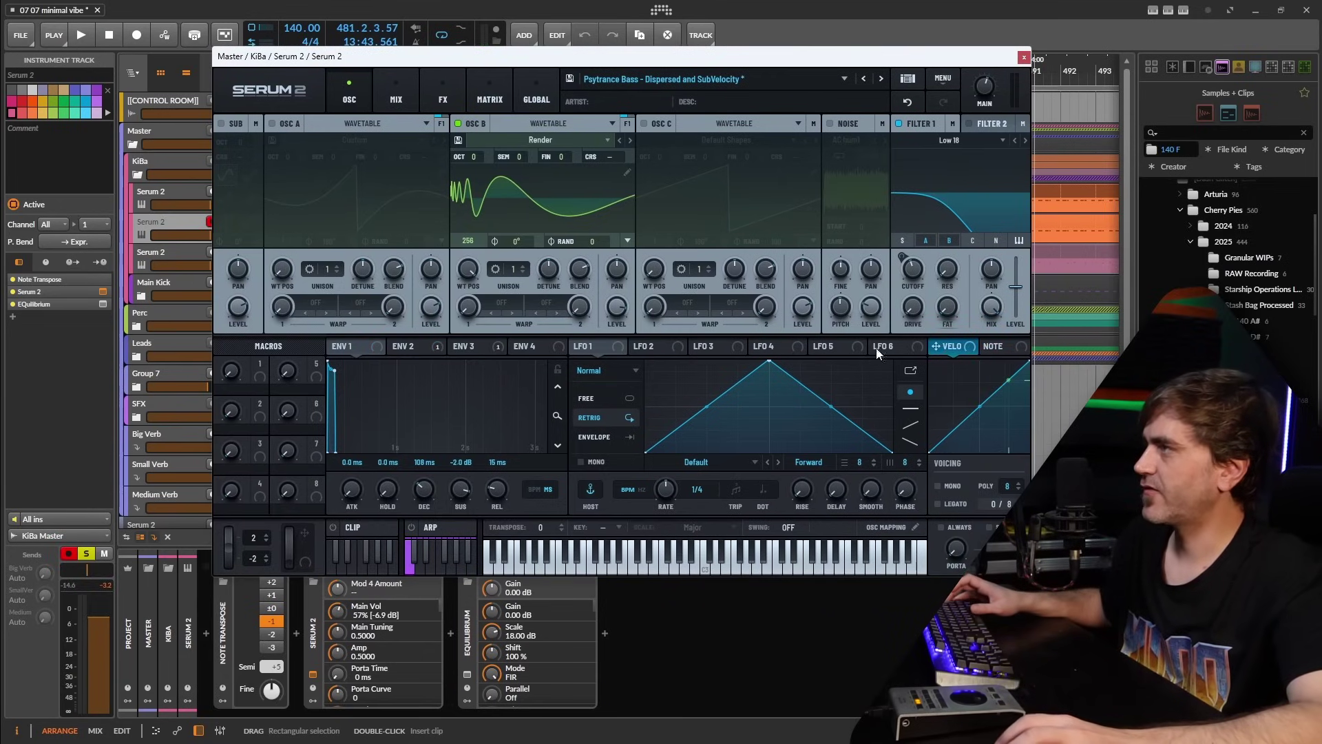
Step: Enable Osc A and copy Osc B's settings with the Render wavetable into it
click(469, 142)
click(521, 219)
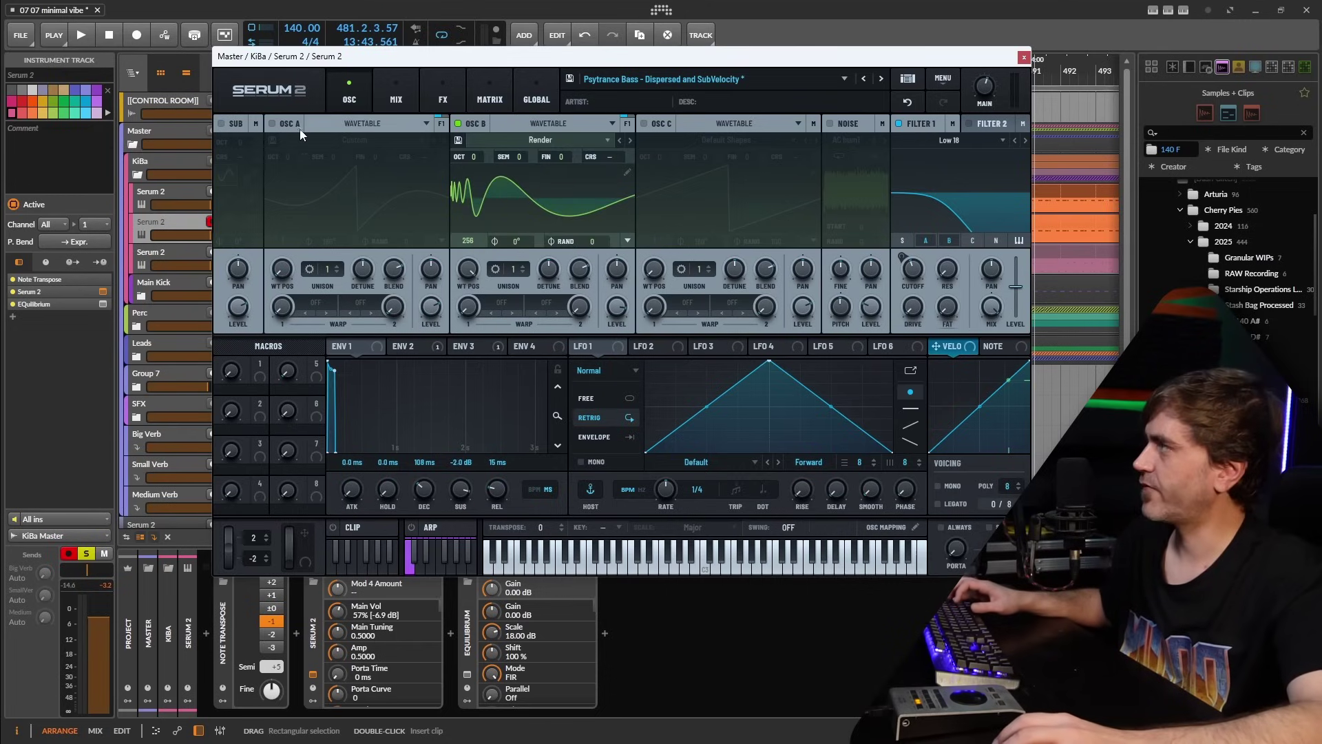
click(273, 124)
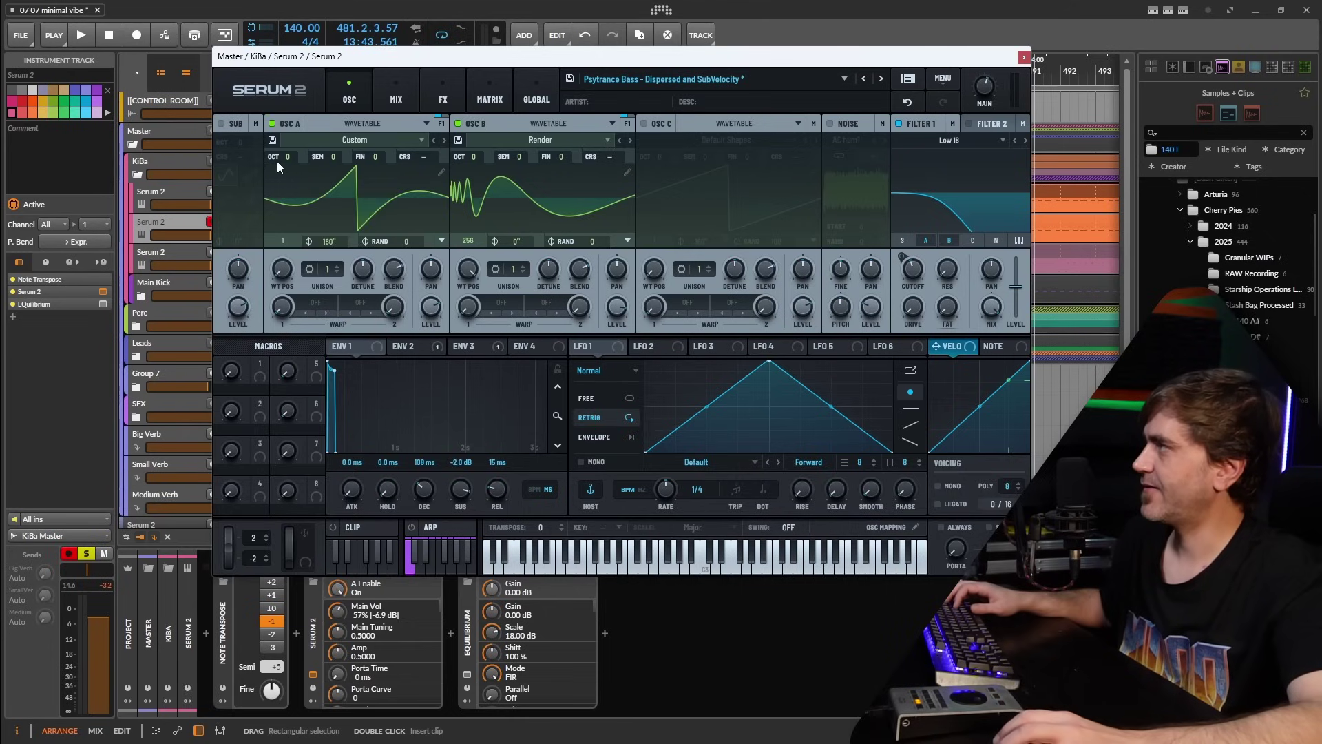
click(272, 140)
click(377, 210)
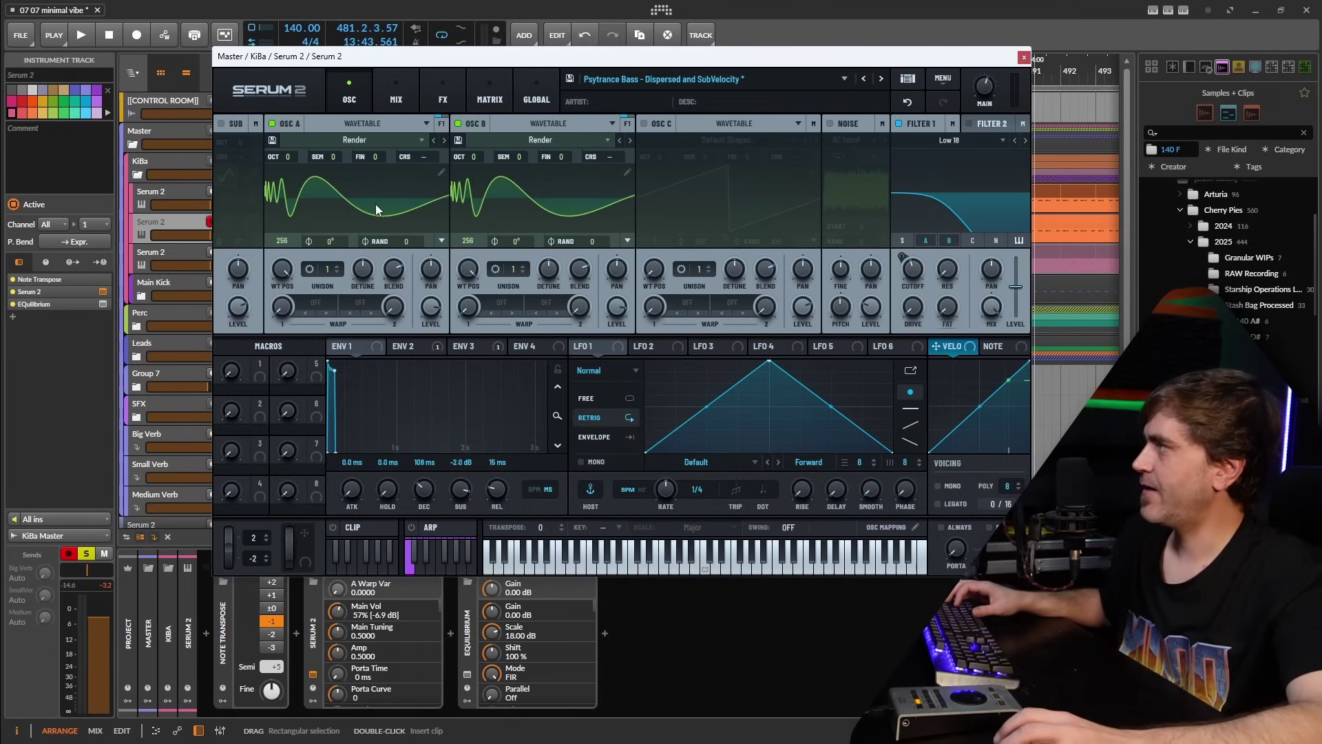
Step: Set the first warp mode of both Osc A and Osc B to Odd/Even, with Osc B's warp amount at 100
click(311, 302)
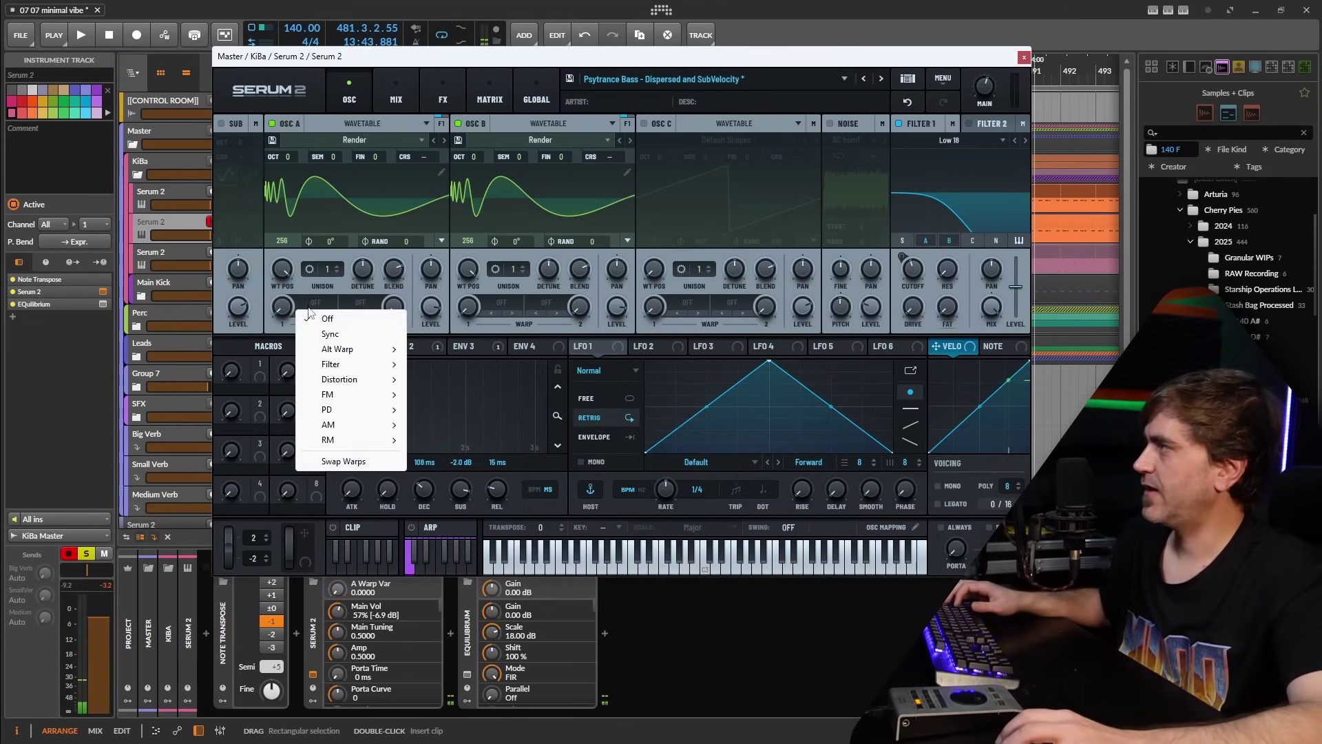
mouse_move(344, 349)
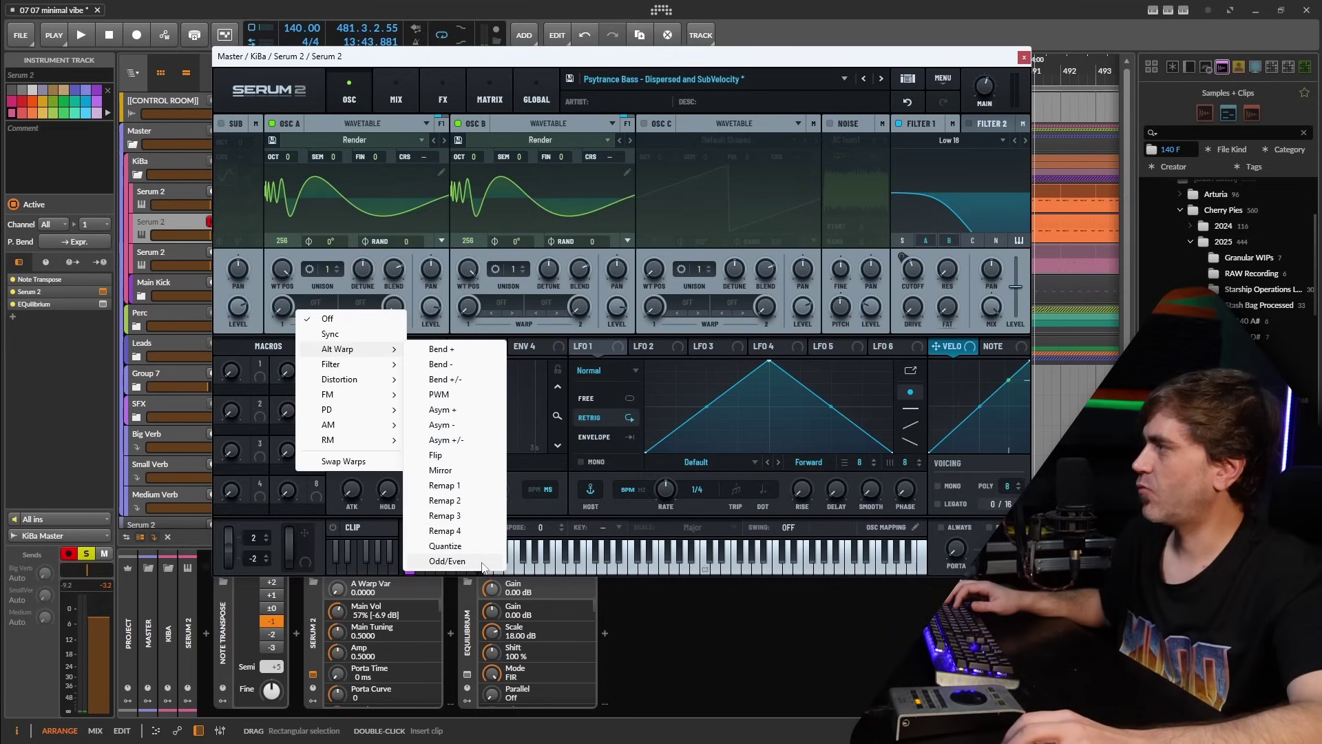
click(451, 561)
click(501, 304)
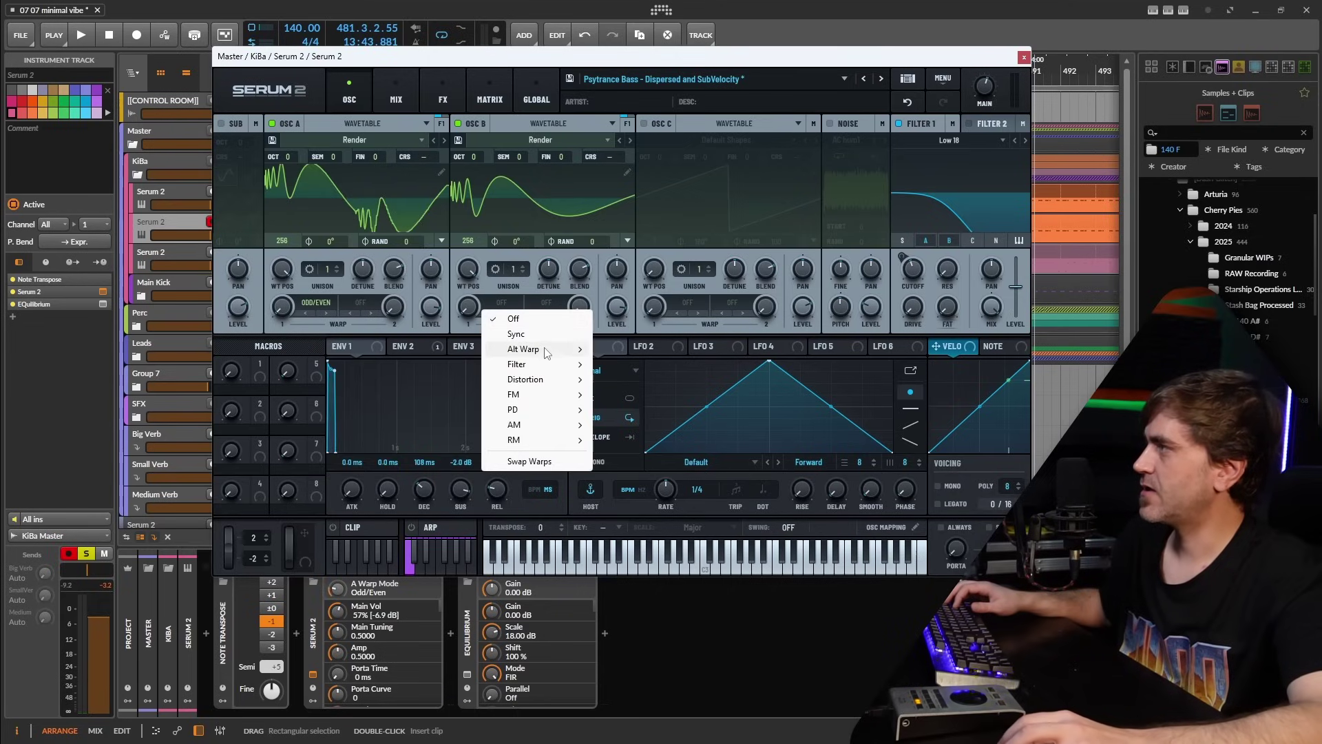
mouse_move(547, 352)
click(632, 561)
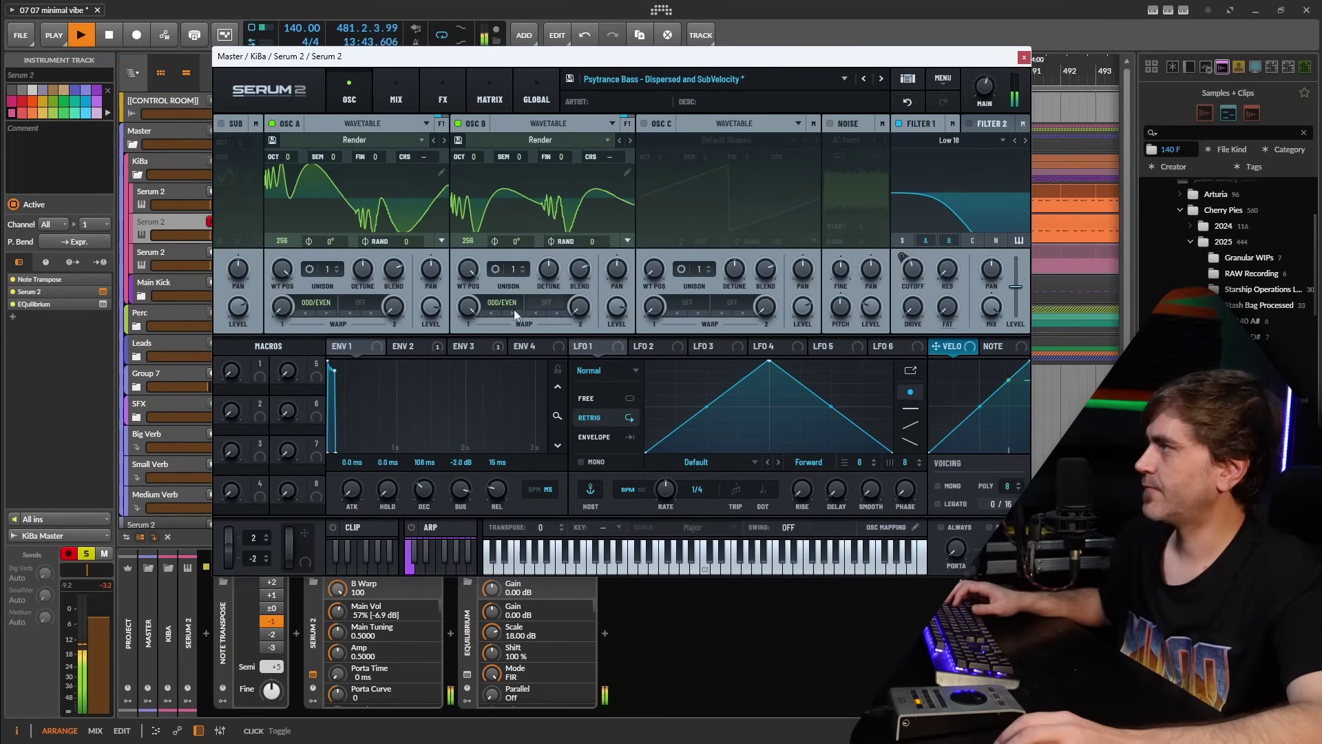
Step: Remove the fundamental from all frames of Osc A's Render wavetable in the wavetable editor
click(441, 172)
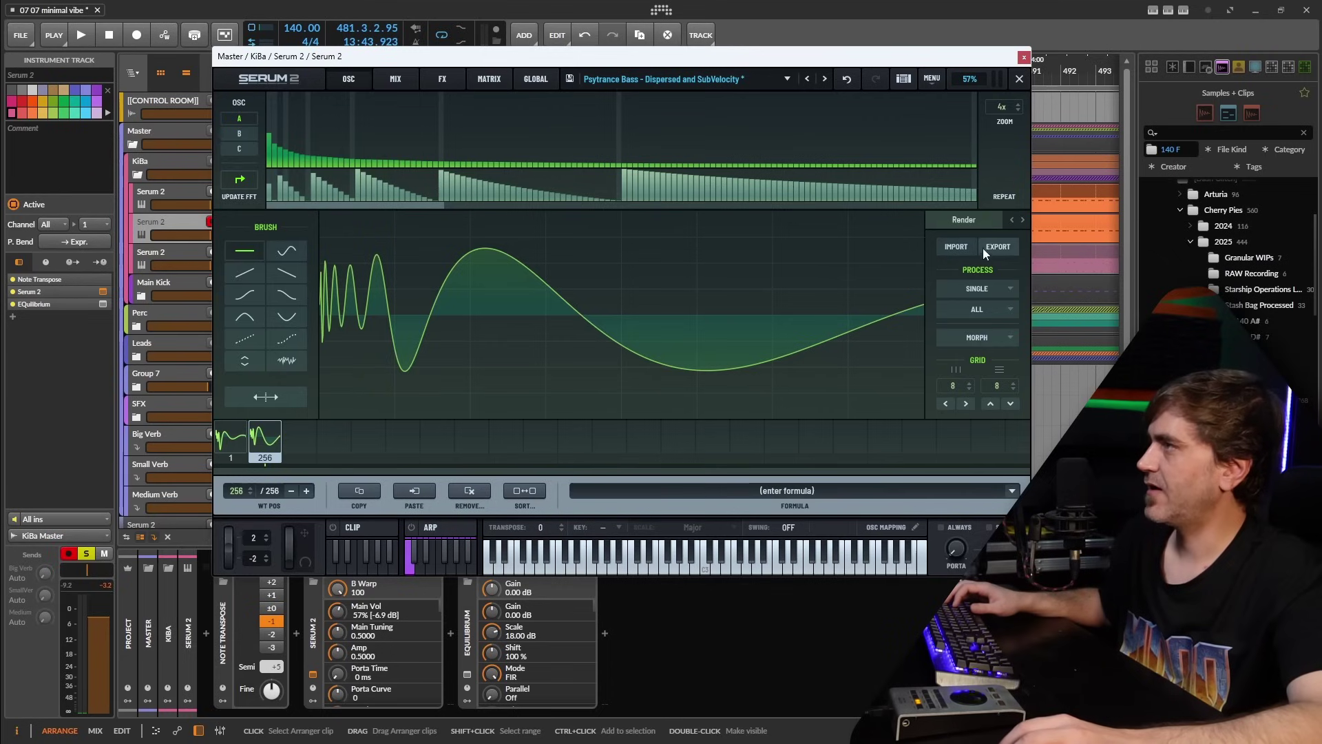
click(993, 292)
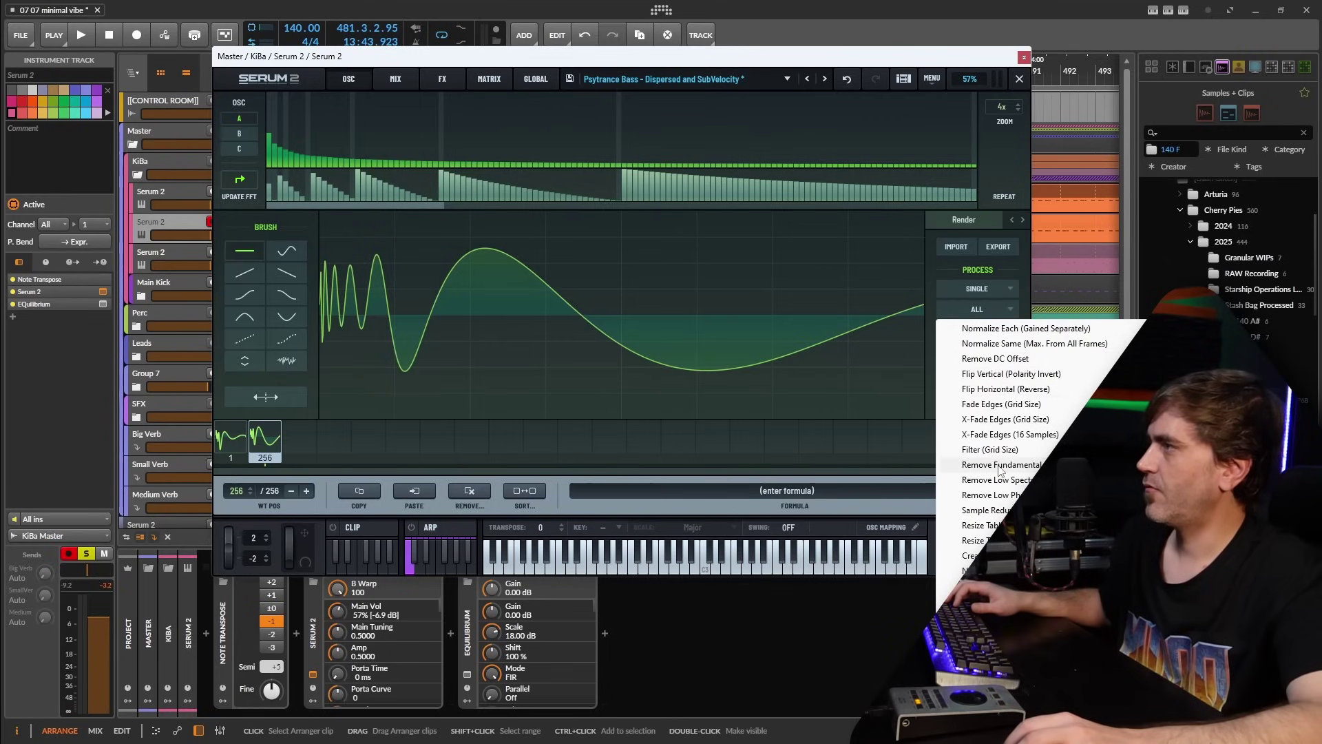
click(1000, 465)
click(1019, 79)
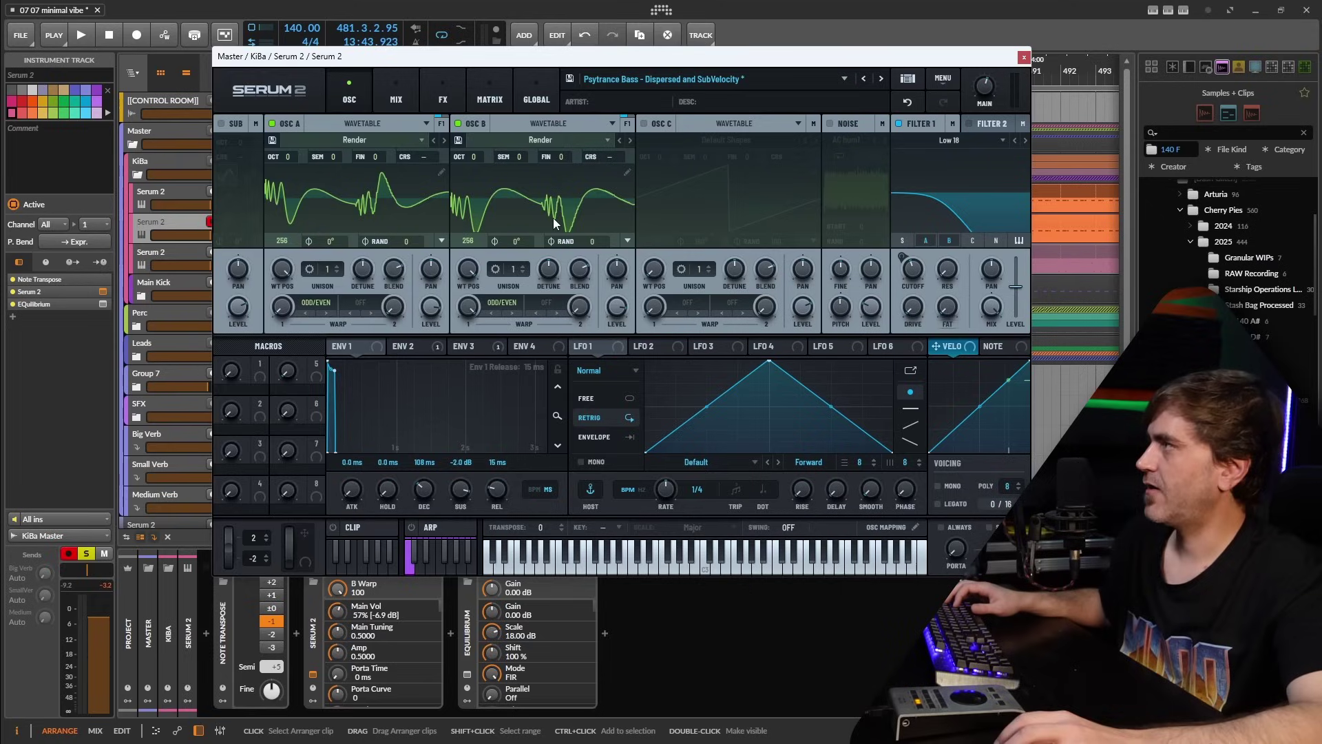
Step: Remove the fundamental from all frames of Osc B's Render wavetable and play back the bass
click(627, 173)
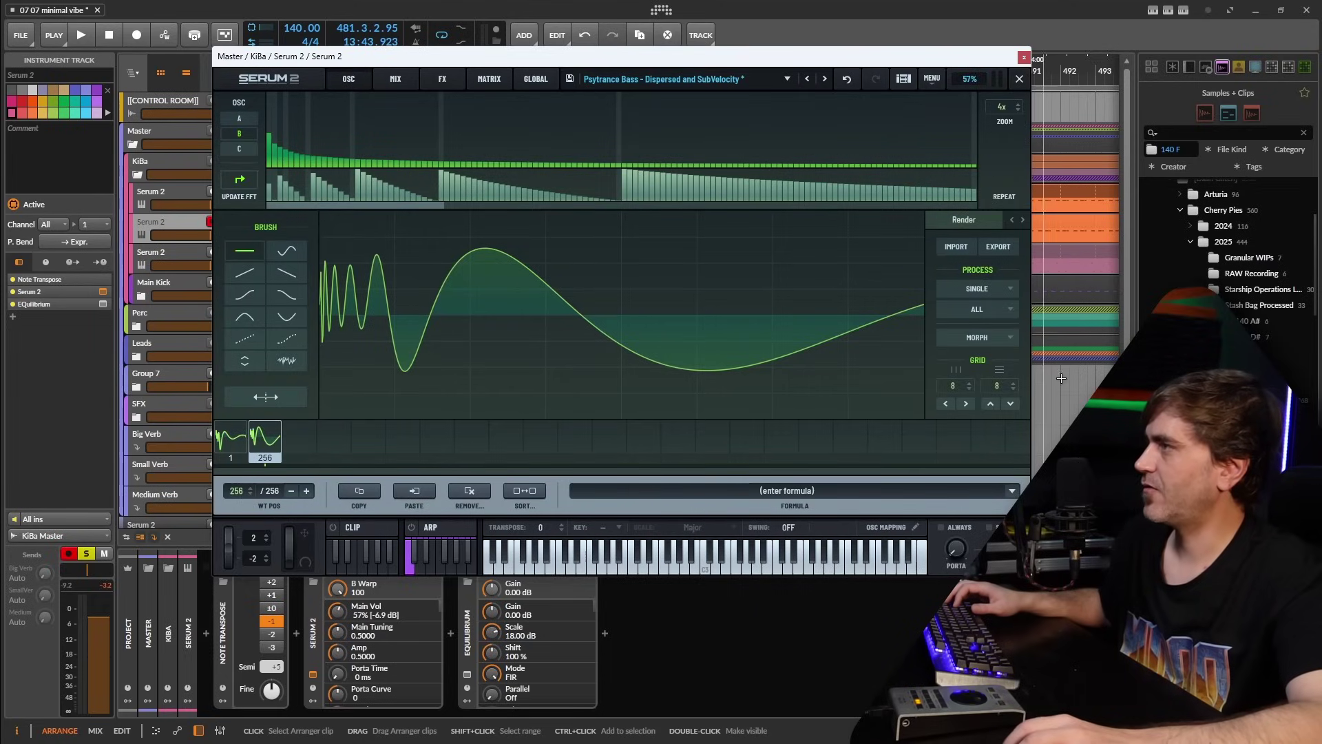
click(985, 310)
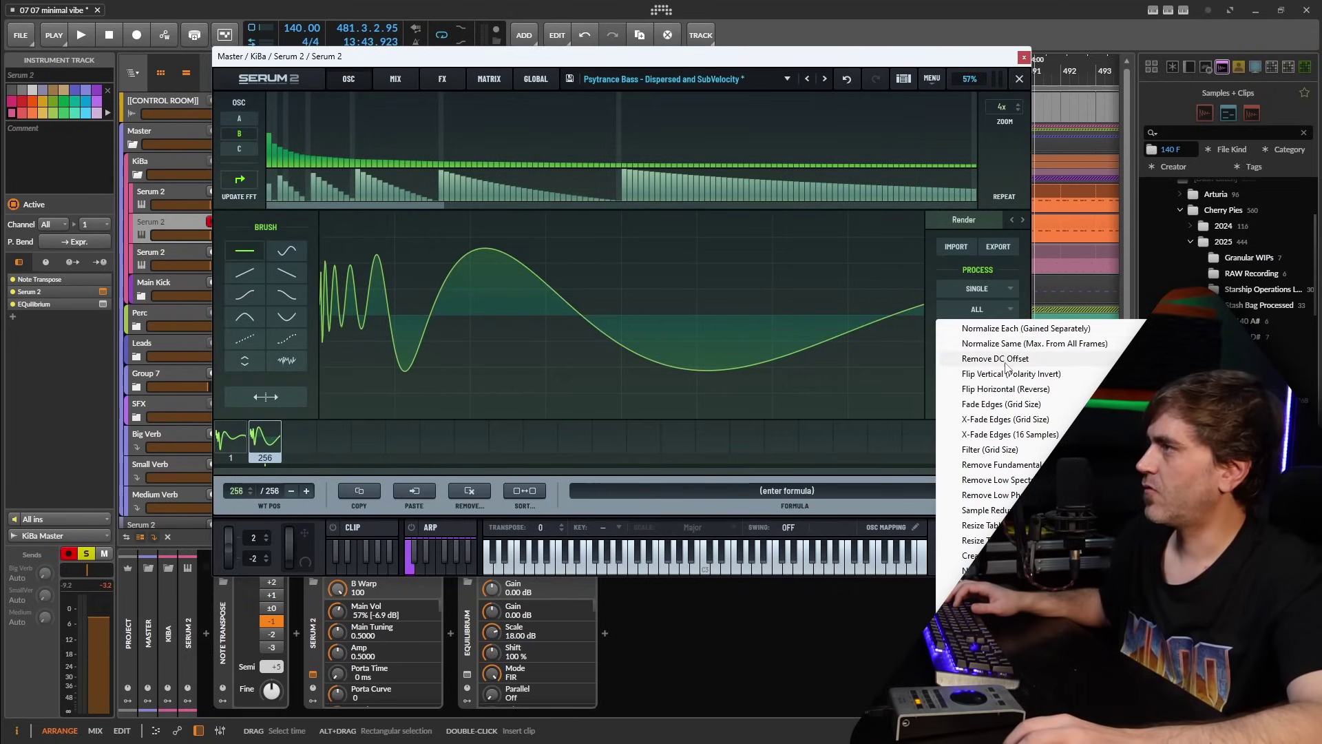
click(1002, 464)
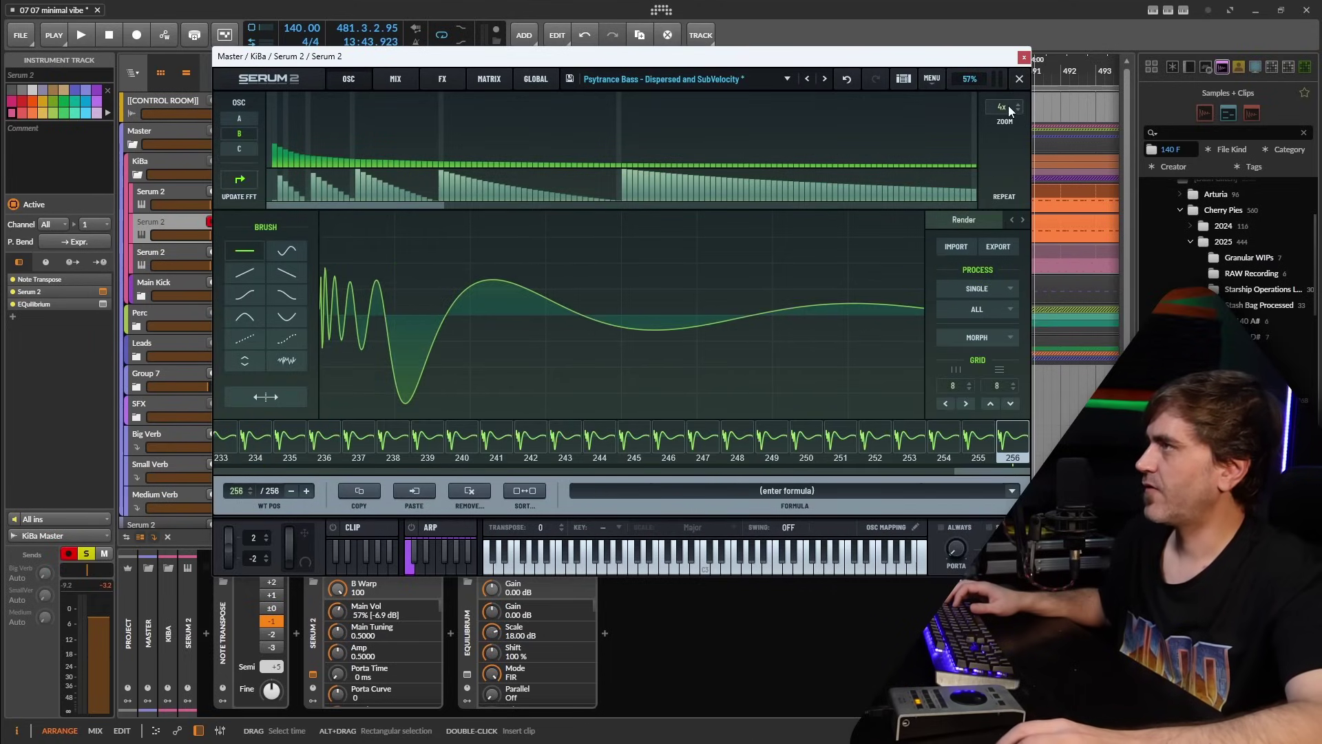
click(1019, 79)
key(space)
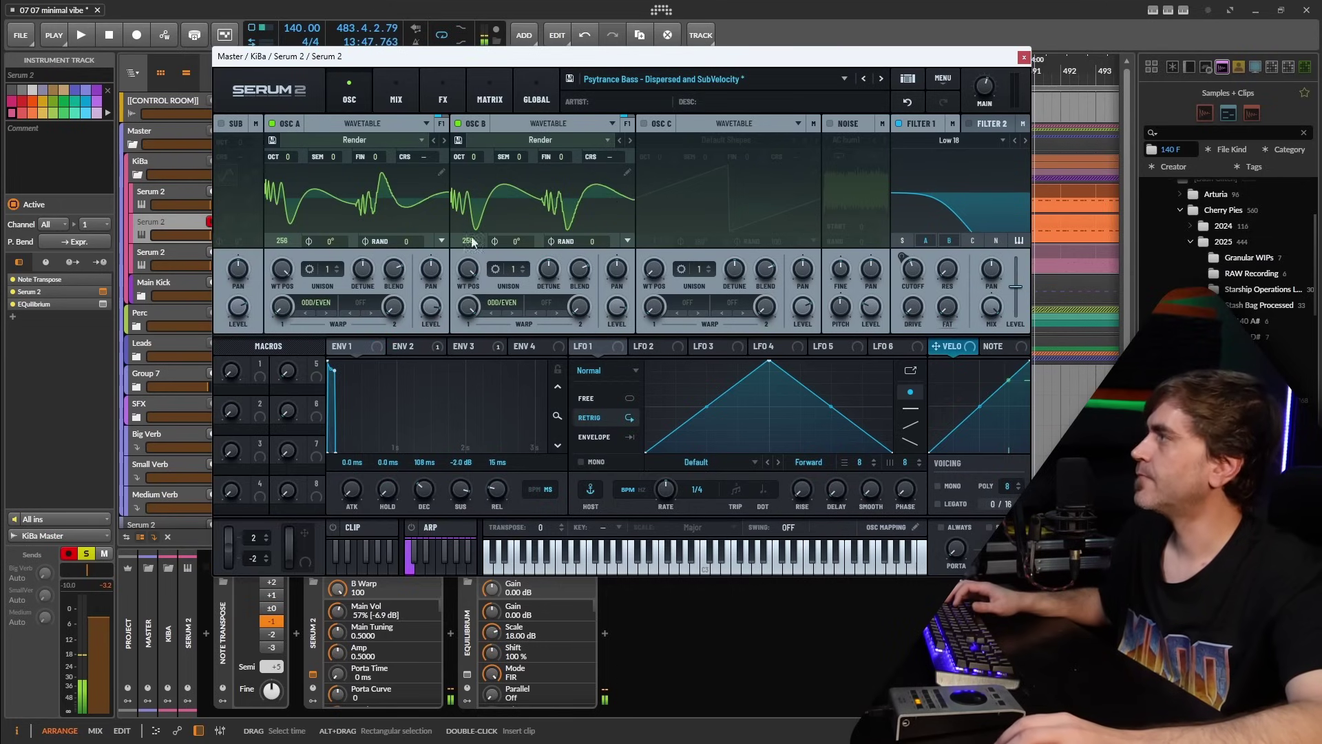
Step: Lower the Osc A level, bring the Osc B level to about 56%, and audition the bass
drag(431, 307, 427, 322)
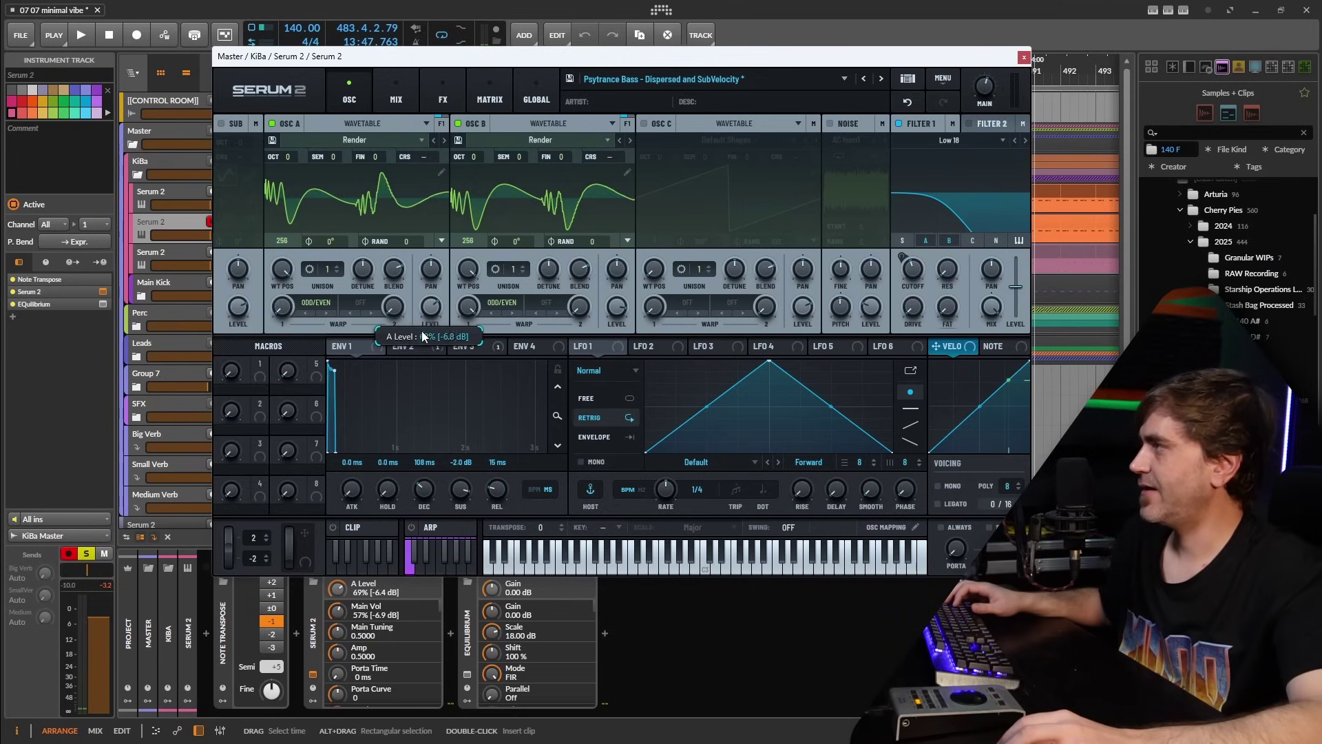
drag(616, 307, 613, 336)
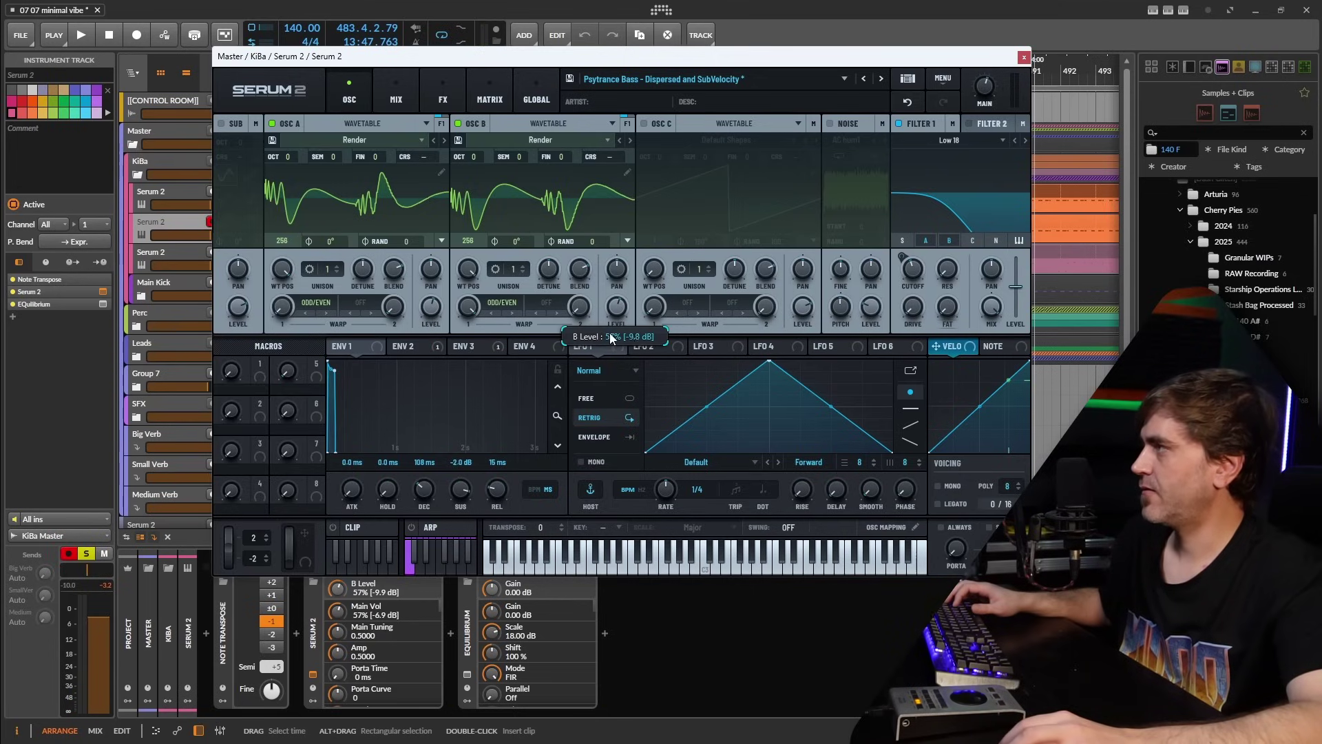
key(space)
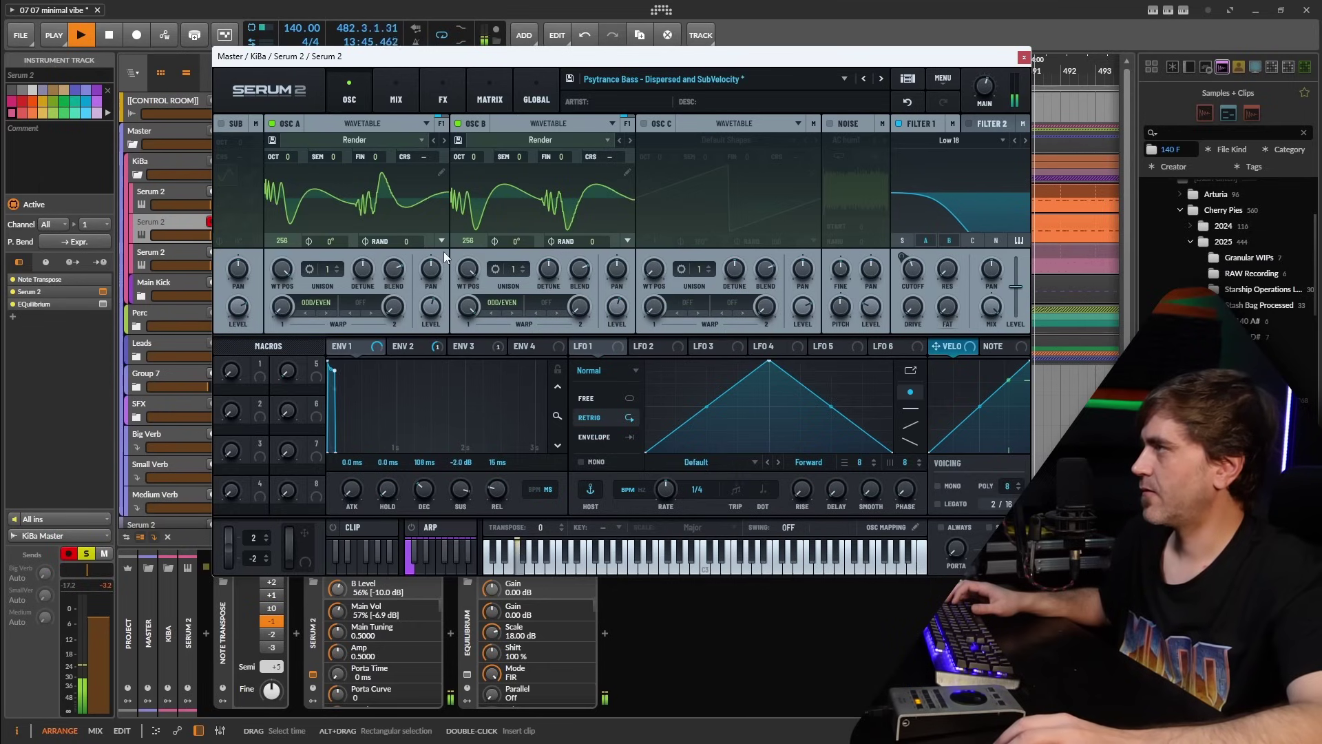
key(space)
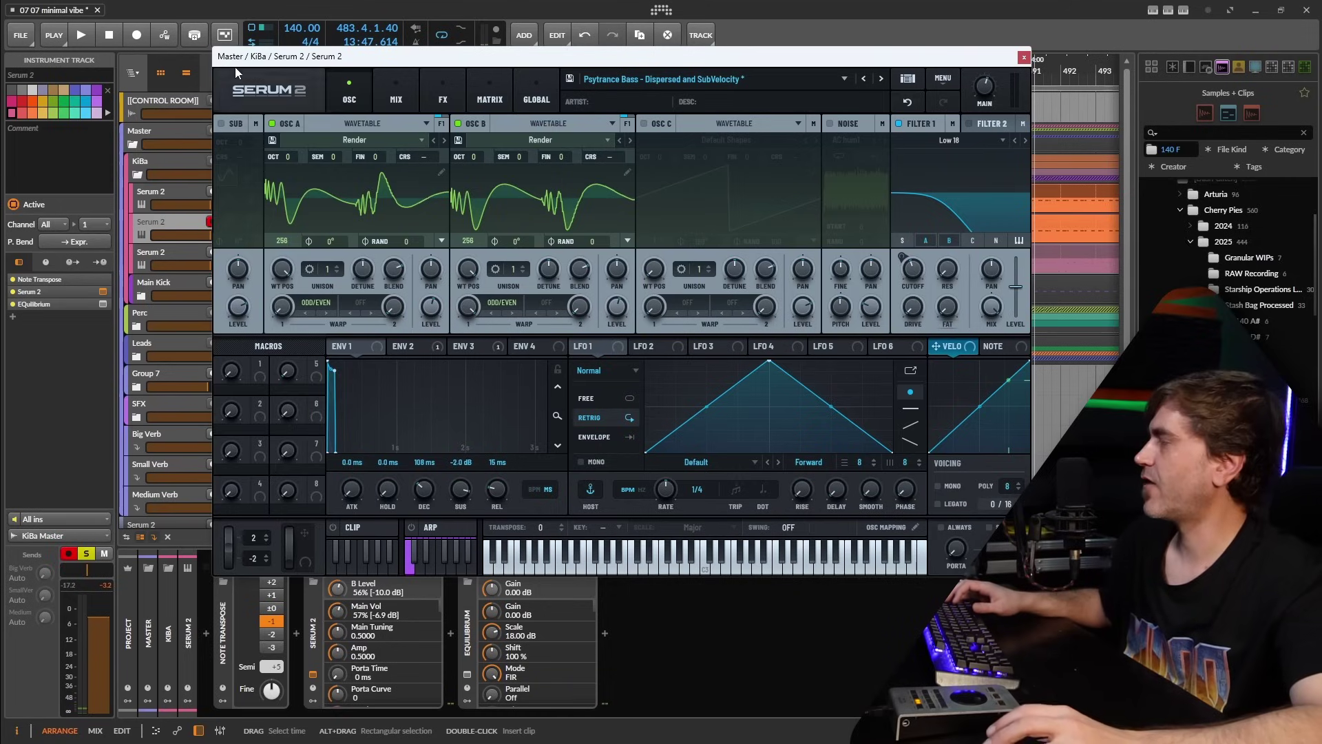
Step: Enable the Sub oscillator and balance the levels to about 71% for Sub, 62% for Osc A and 63% for Osc B
click(221, 124)
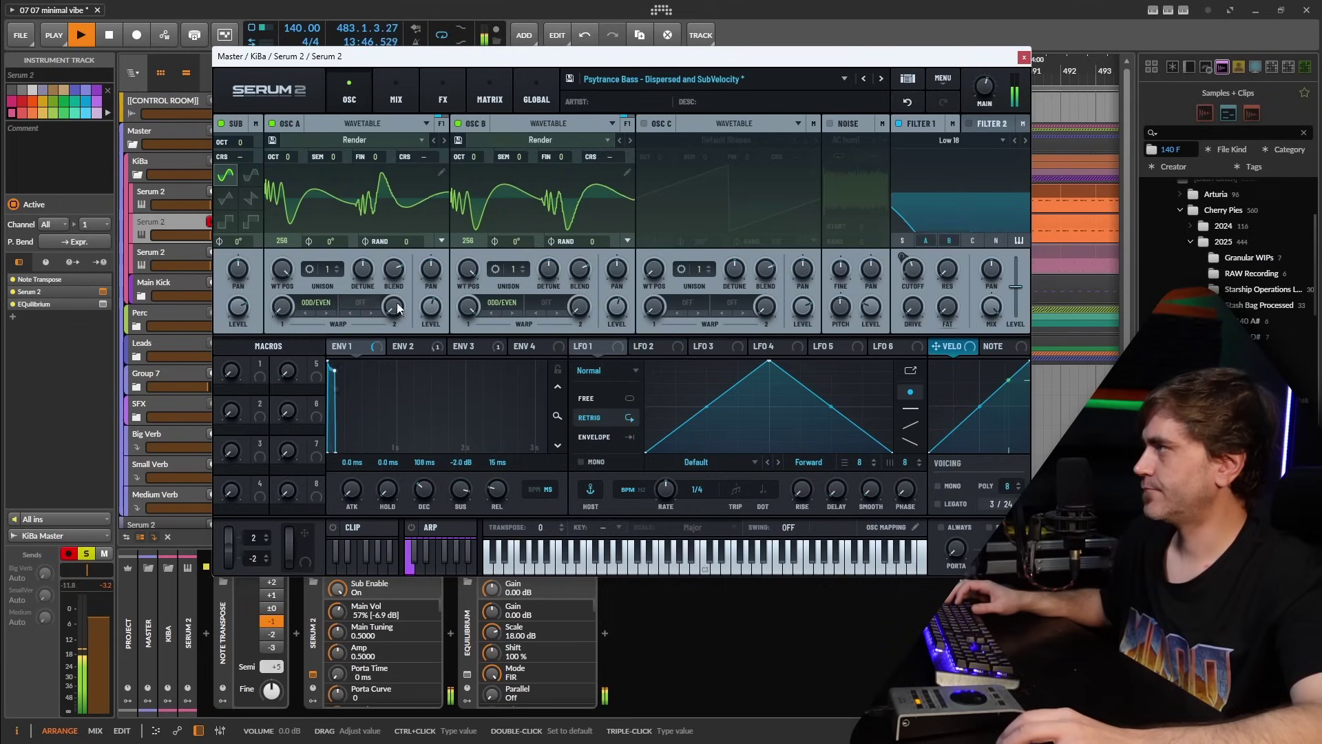
click(239, 310)
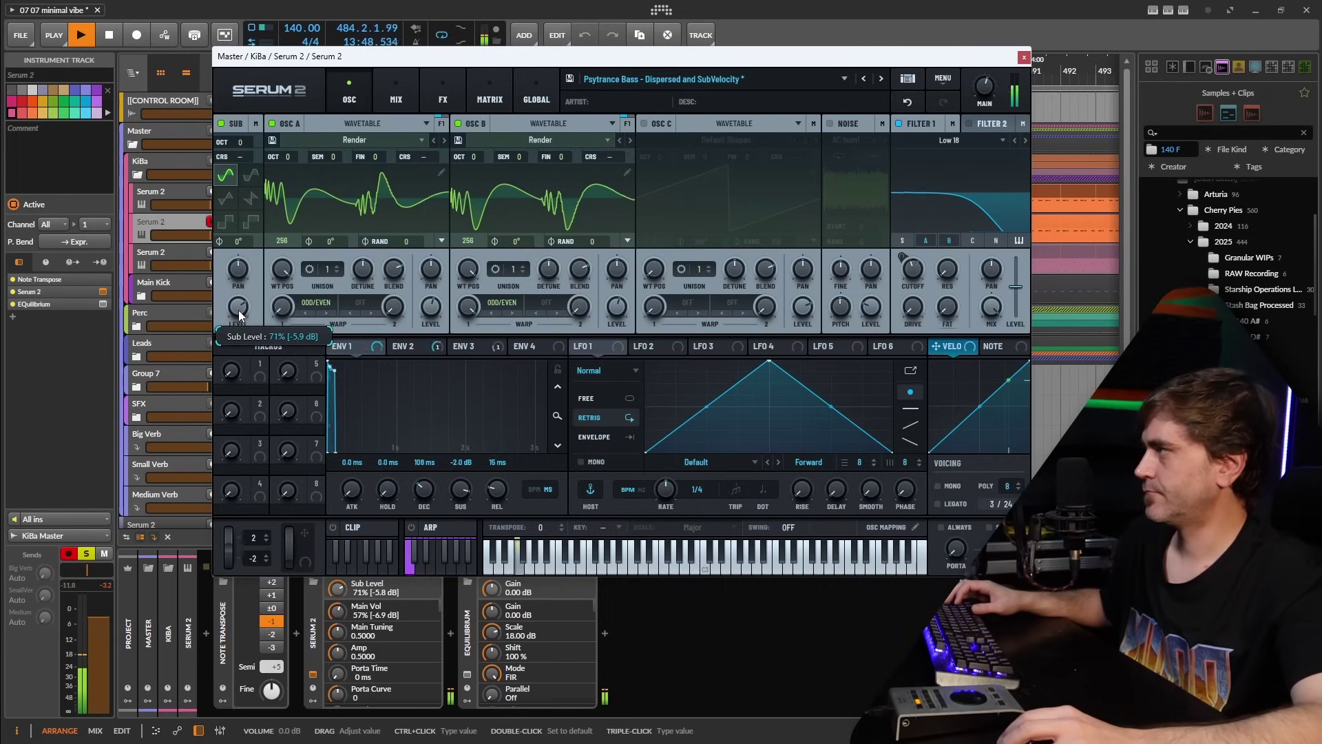
drag(239, 316, 239, 318)
click(432, 311)
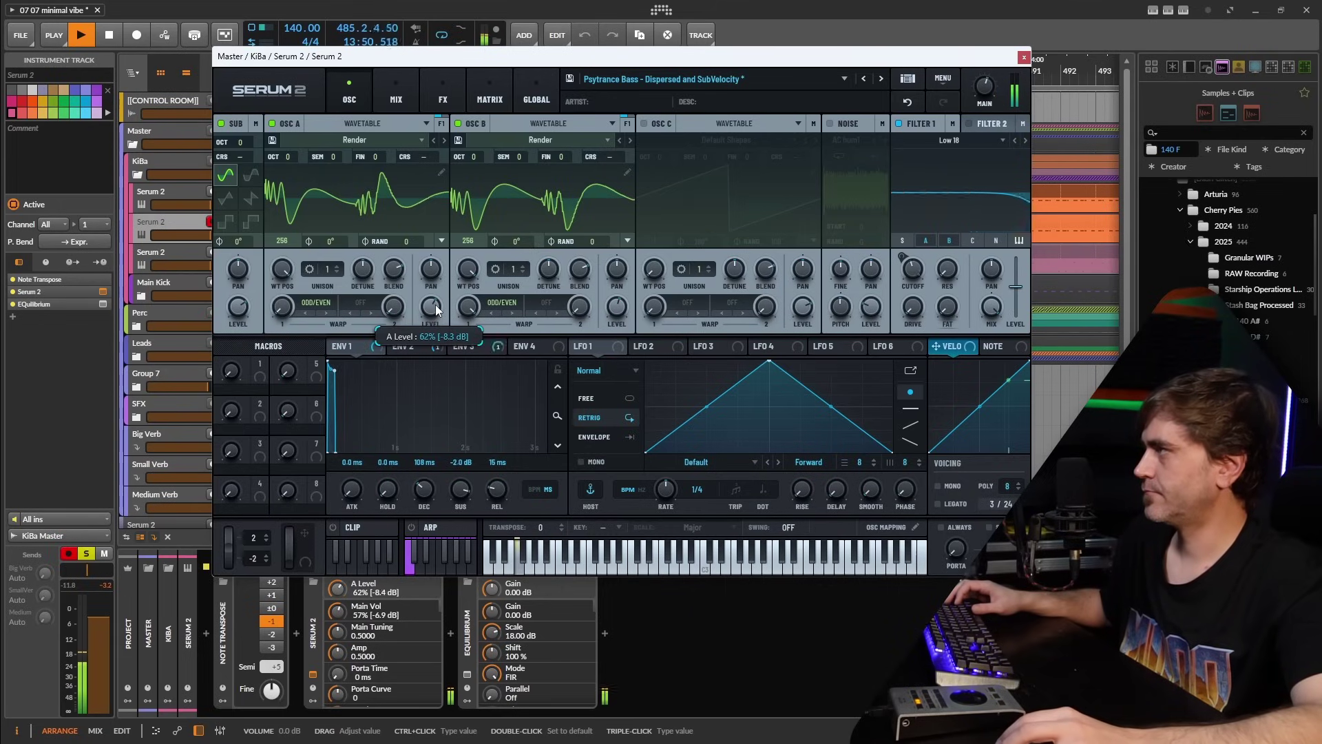
click(626, 311)
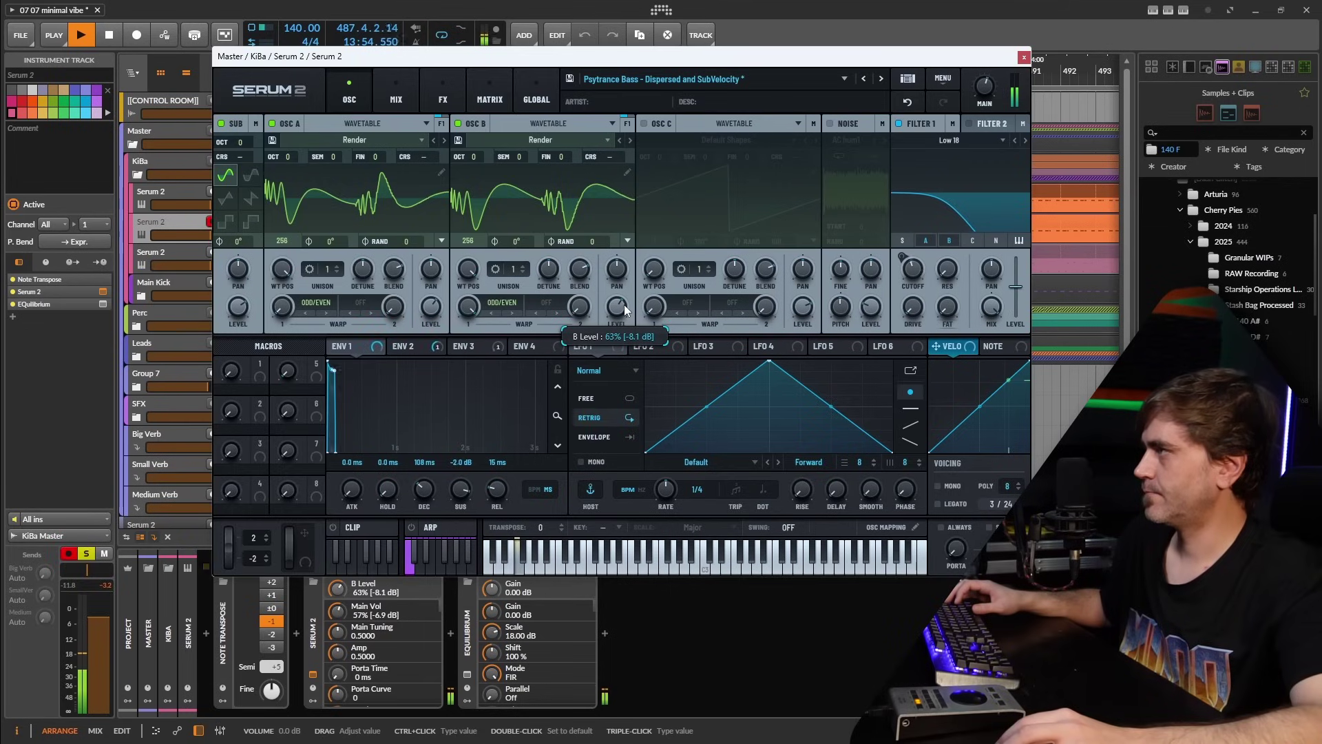
drag(626, 310, 626, 309)
key(space)
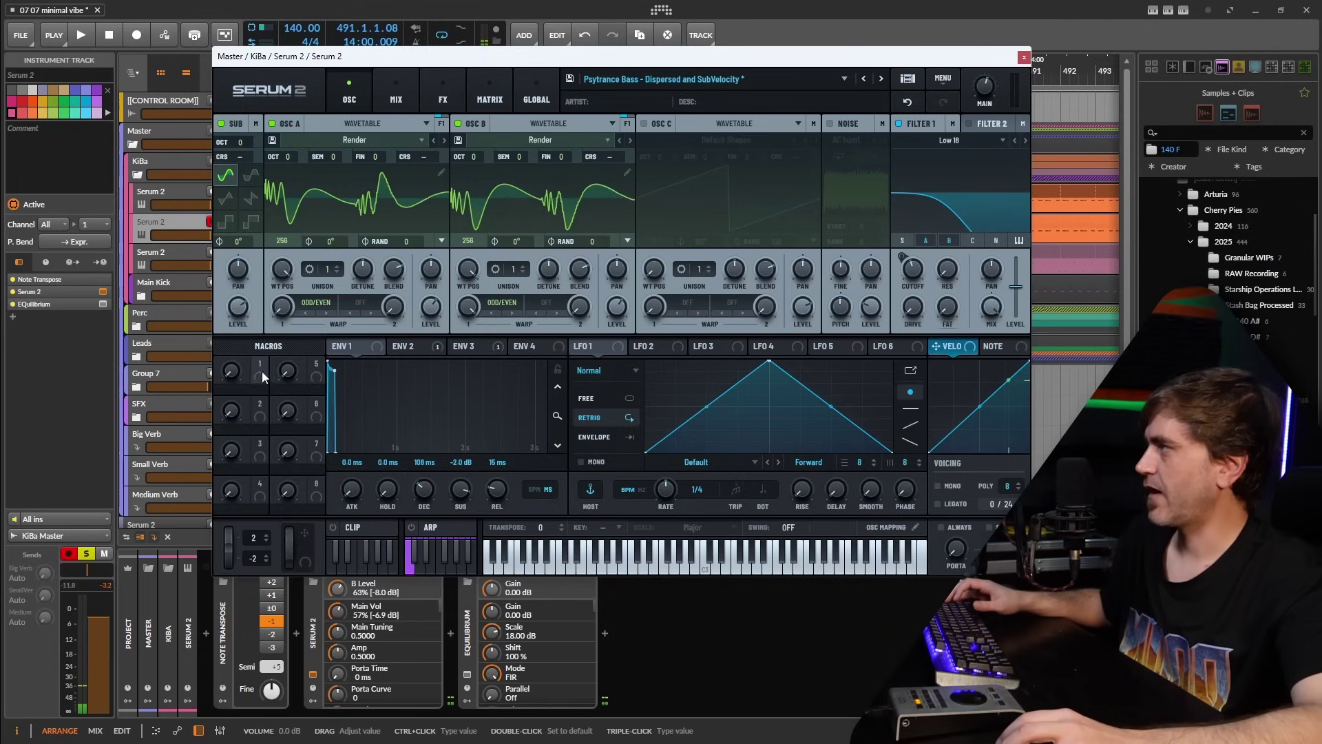
Step: Assign Macro 1 to the pan of Osc A and Osc B and make both modulations unipolar
drag(470, 288, 432, 270)
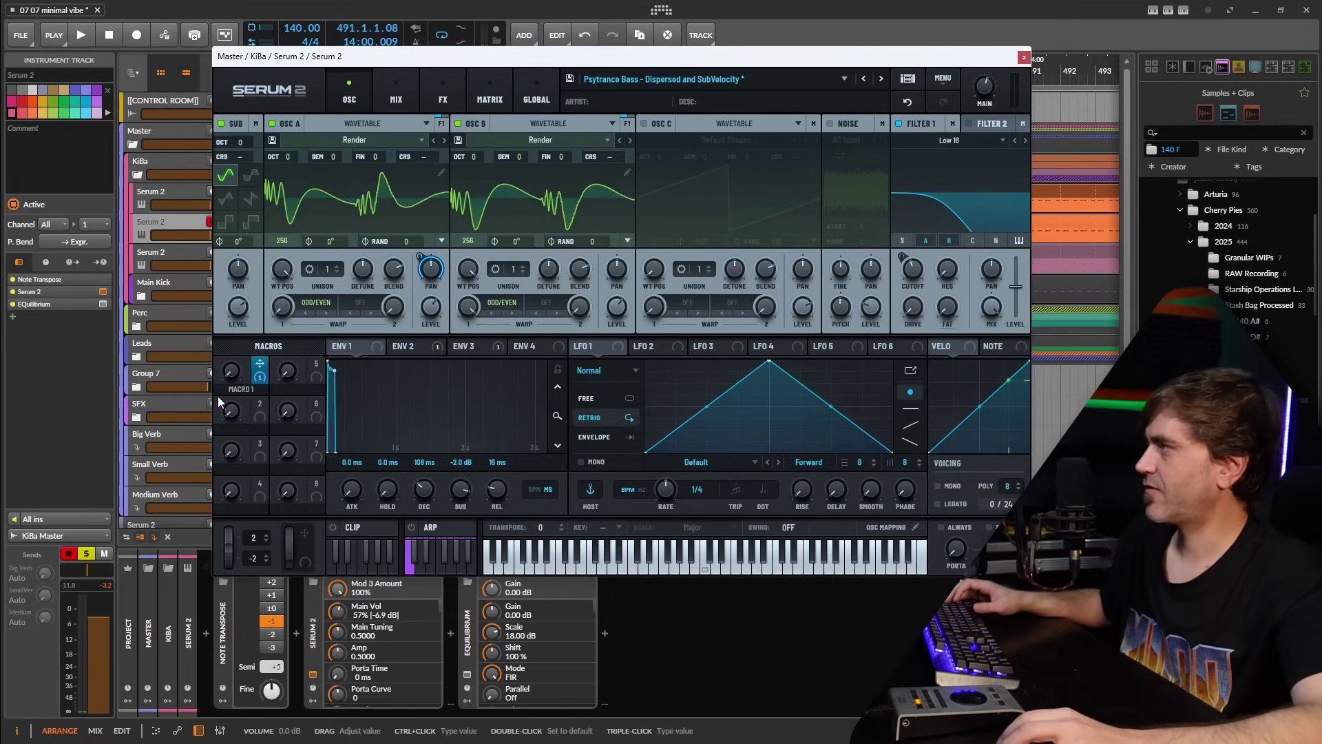
drag(257, 377, 617, 269)
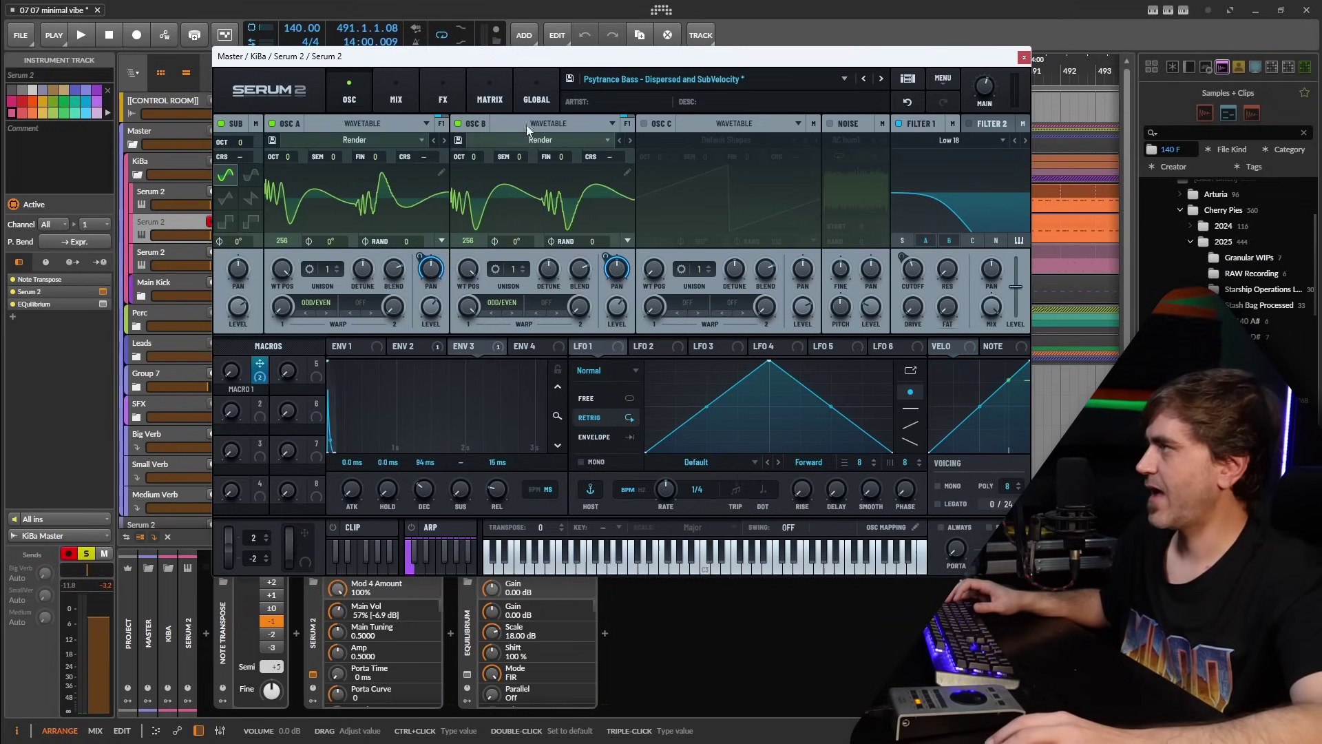
click(444, 92)
click(489, 95)
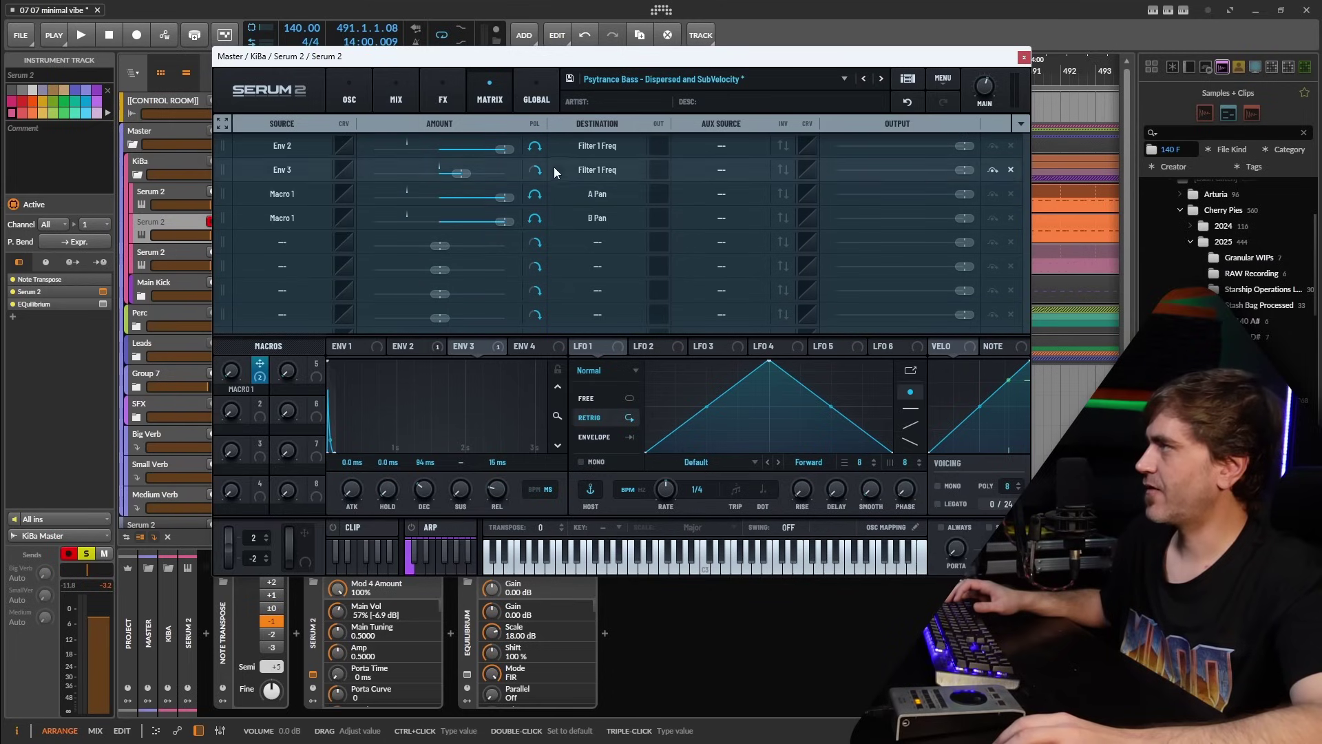
click(535, 194)
click(535, 219)
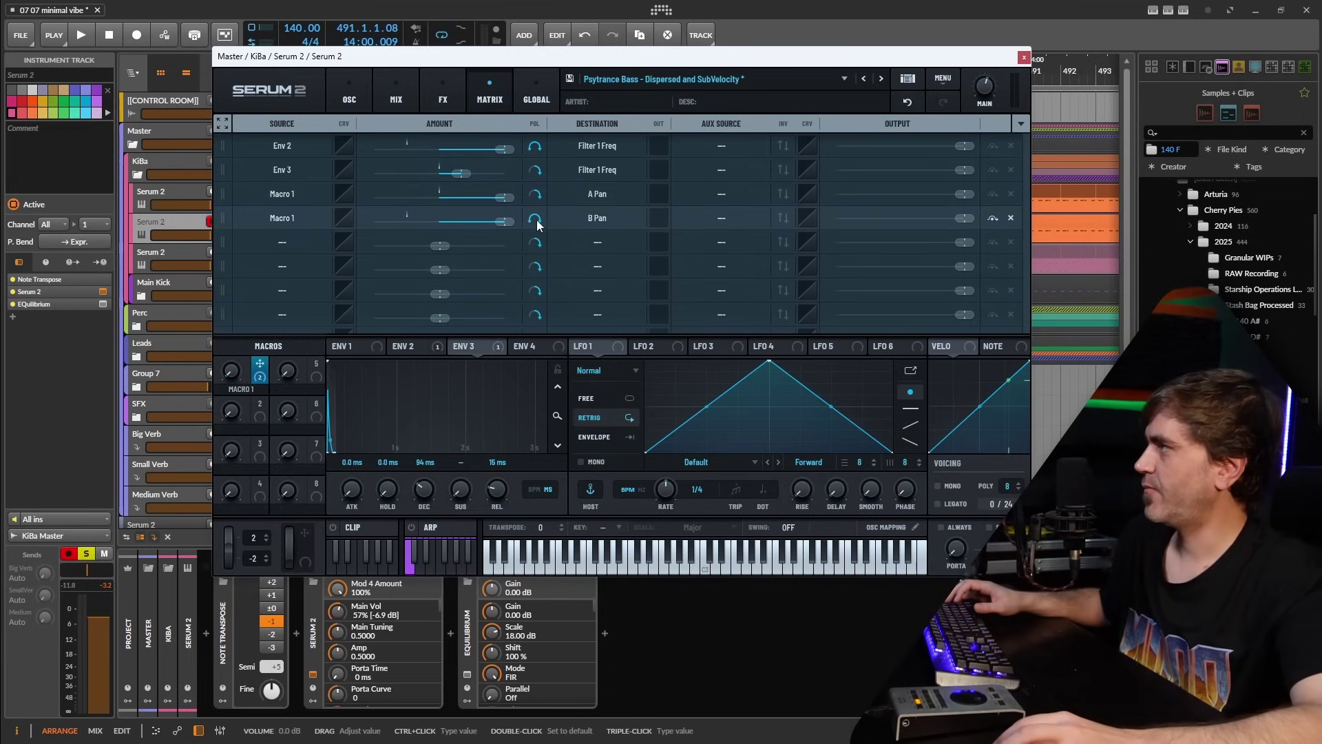
Step: Set Macro 1's modulation amount on A Pan to -50% and reduce its positive amount on B Pan
drag(504, 198, 409, 202)
drag(510, 226, 475, 228)
click(407, 198)
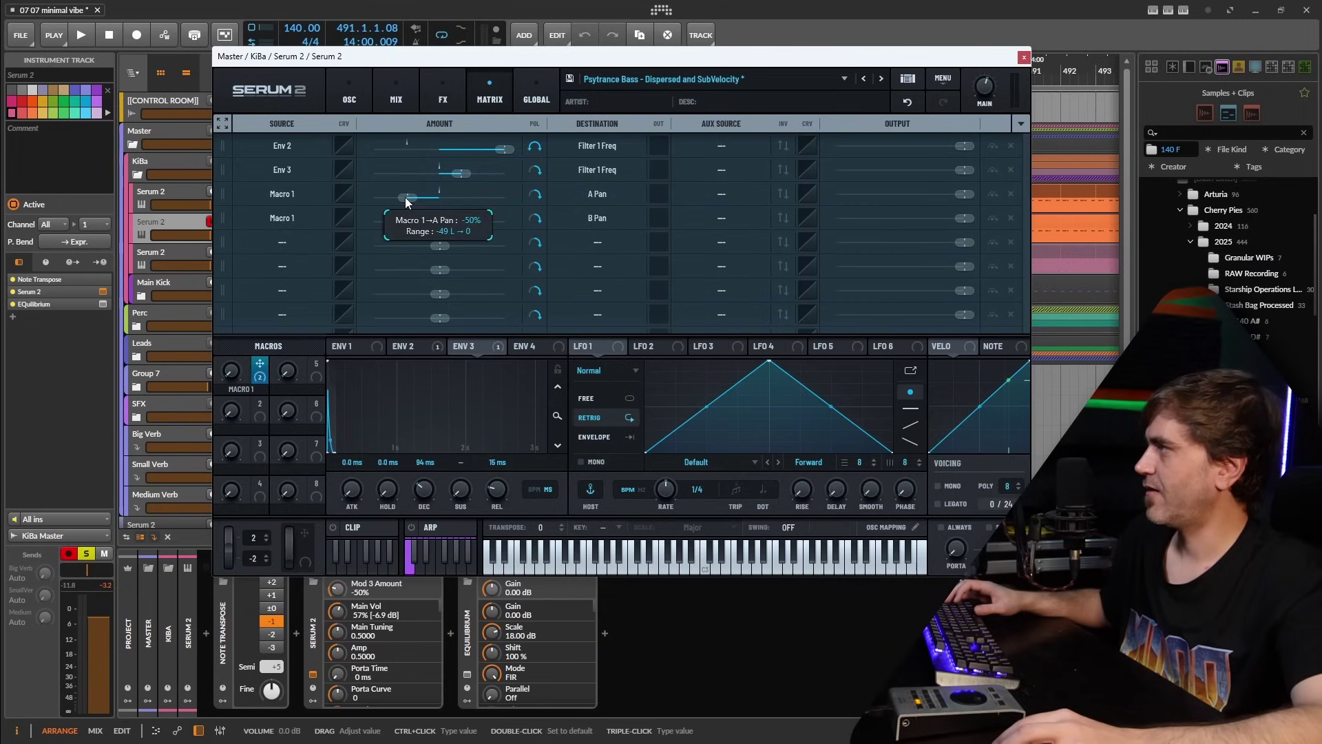
click(349, 99)
Step: Audition the stereo spread with Macro 1 and settle it at about 14
key(space)
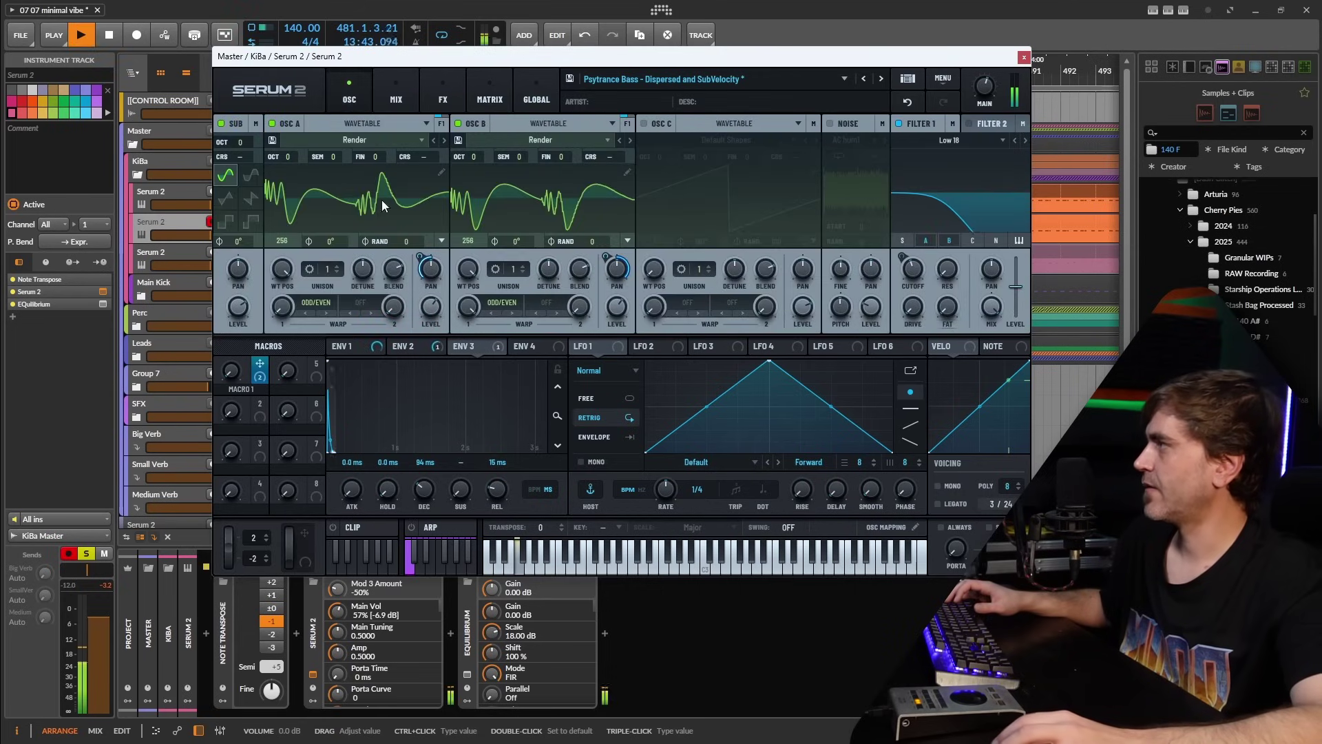
drag(233, 372, 241, 332)
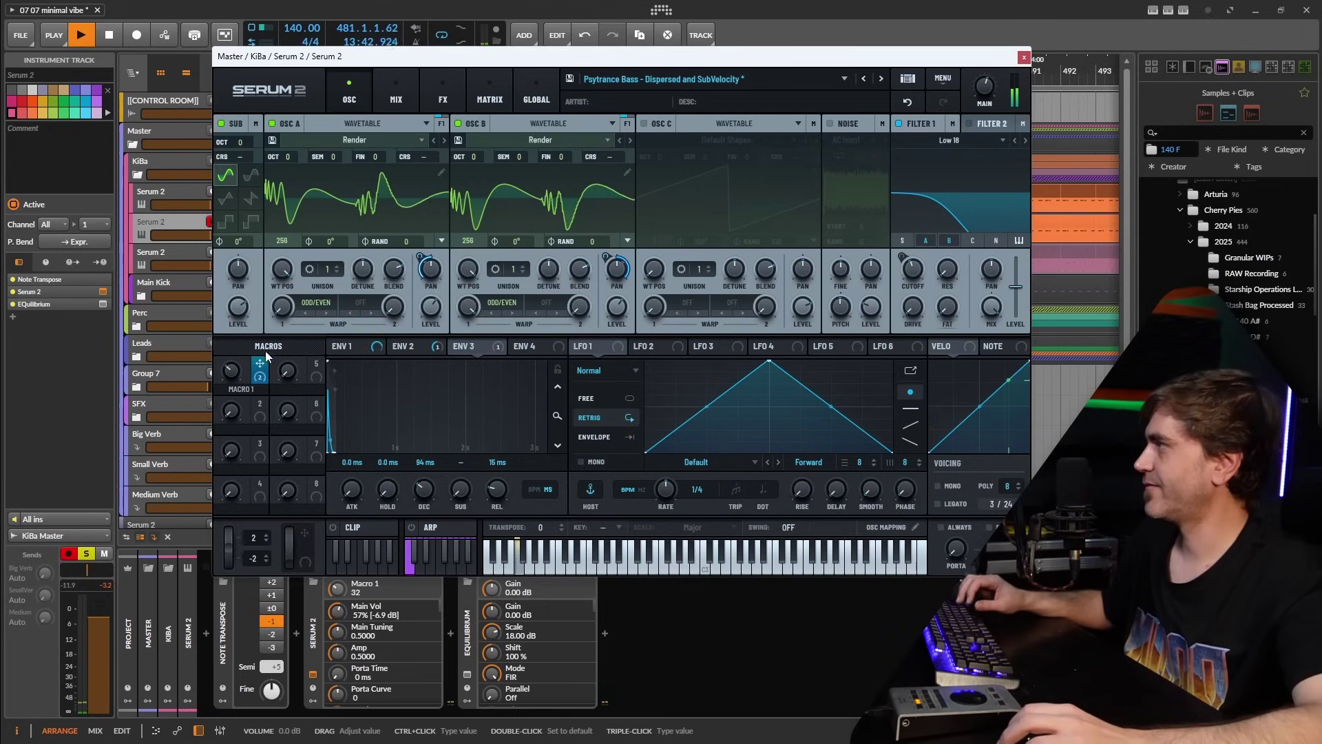
drag(233, 373, 227, 393)
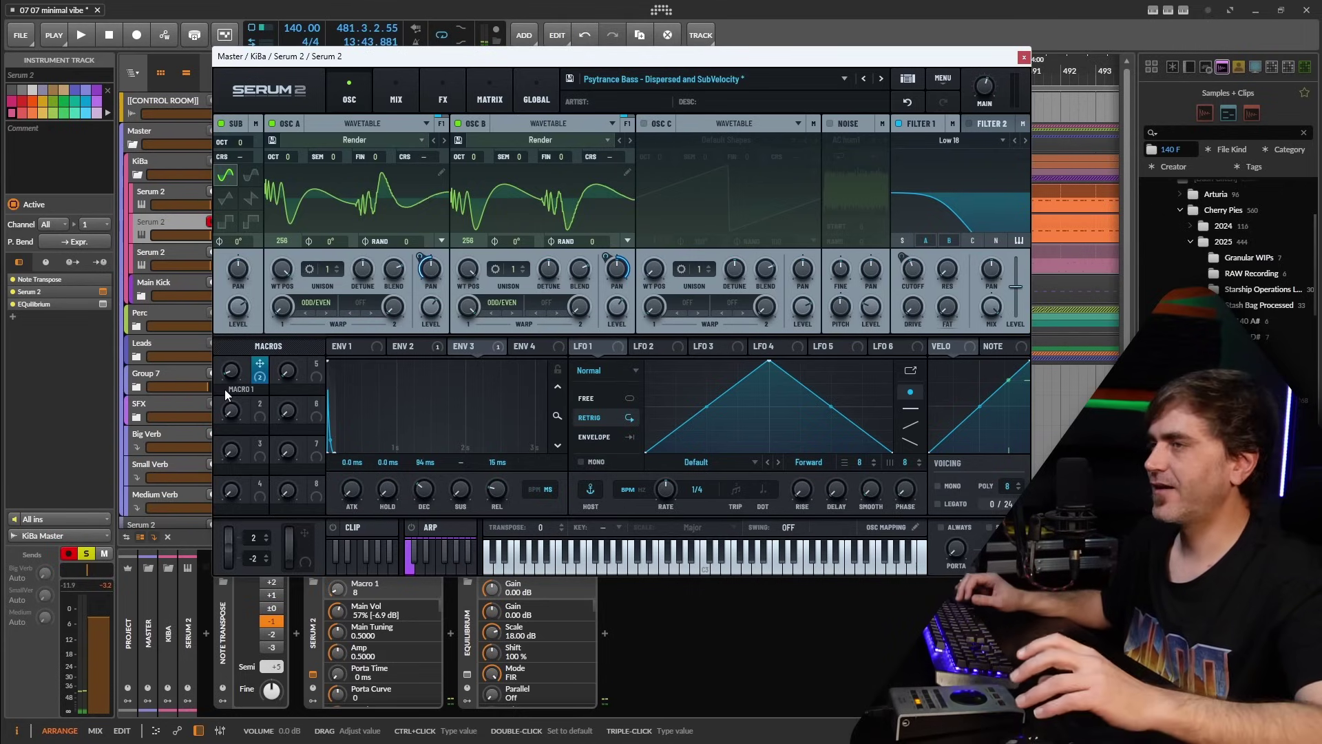
key(space)
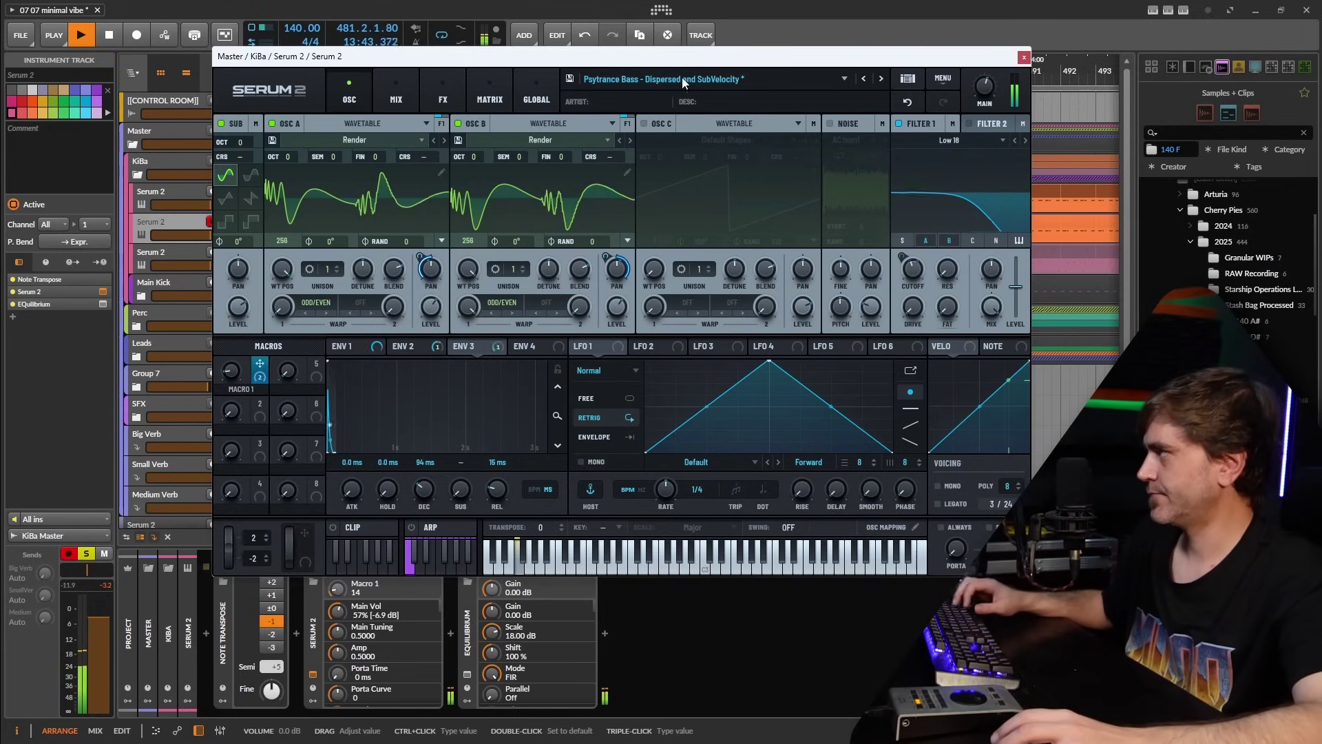
Step: Unsolo the edited bass track and play the full mix, lowering the Leads group volume to about -3.7 dB
click(1024, 57)
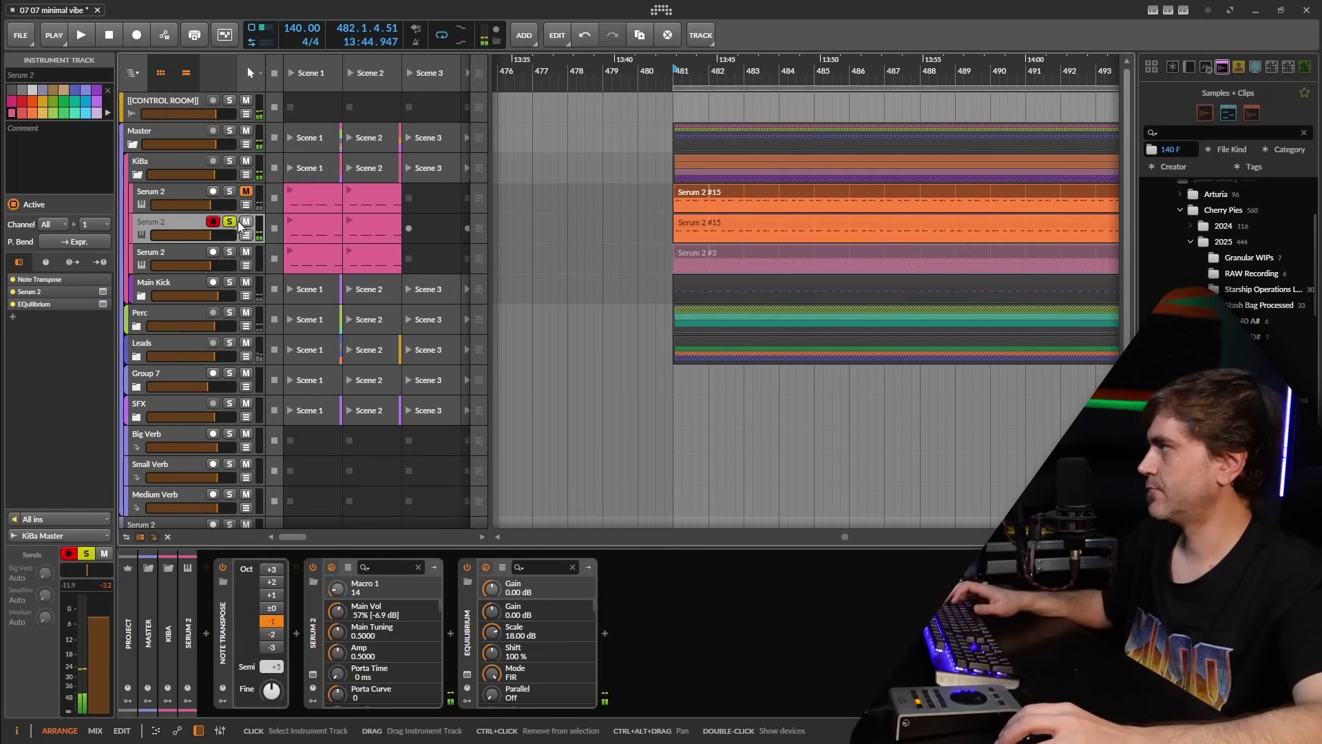
key(space)
key(space)
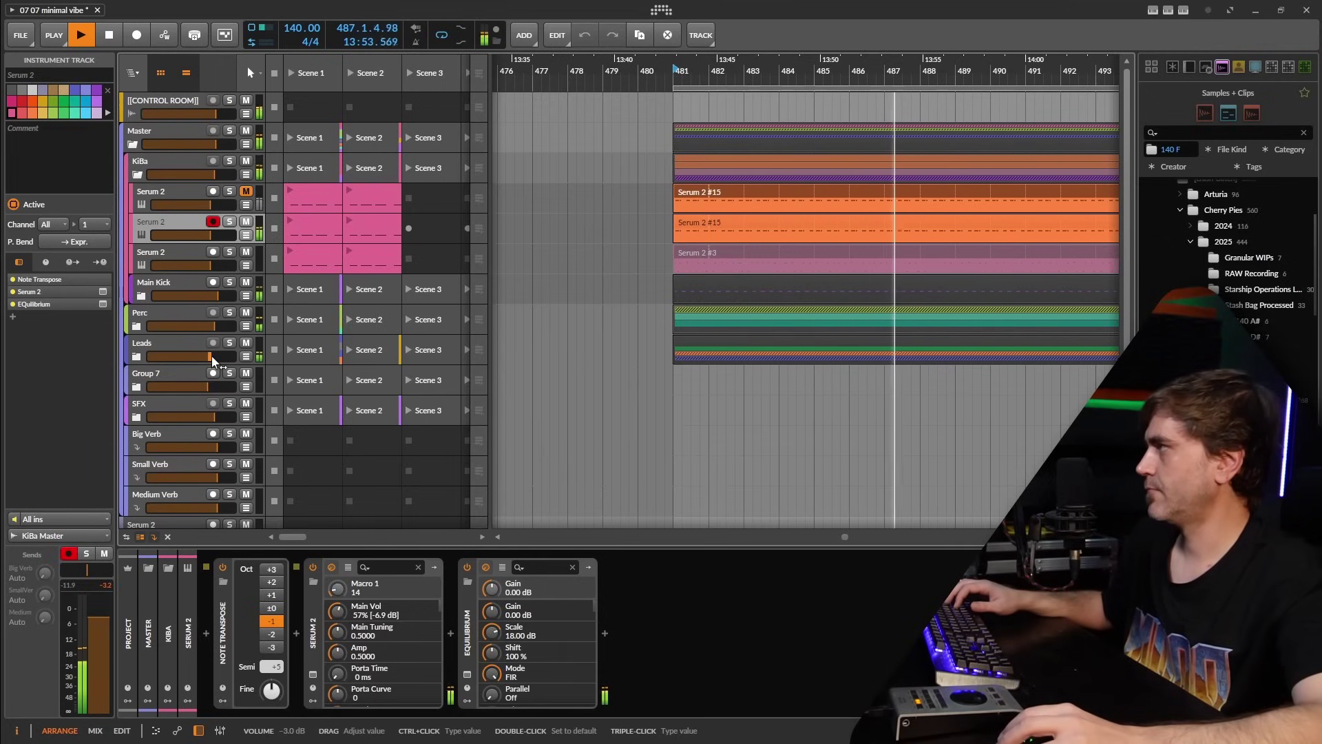
drag(213, 360, 210, 360)
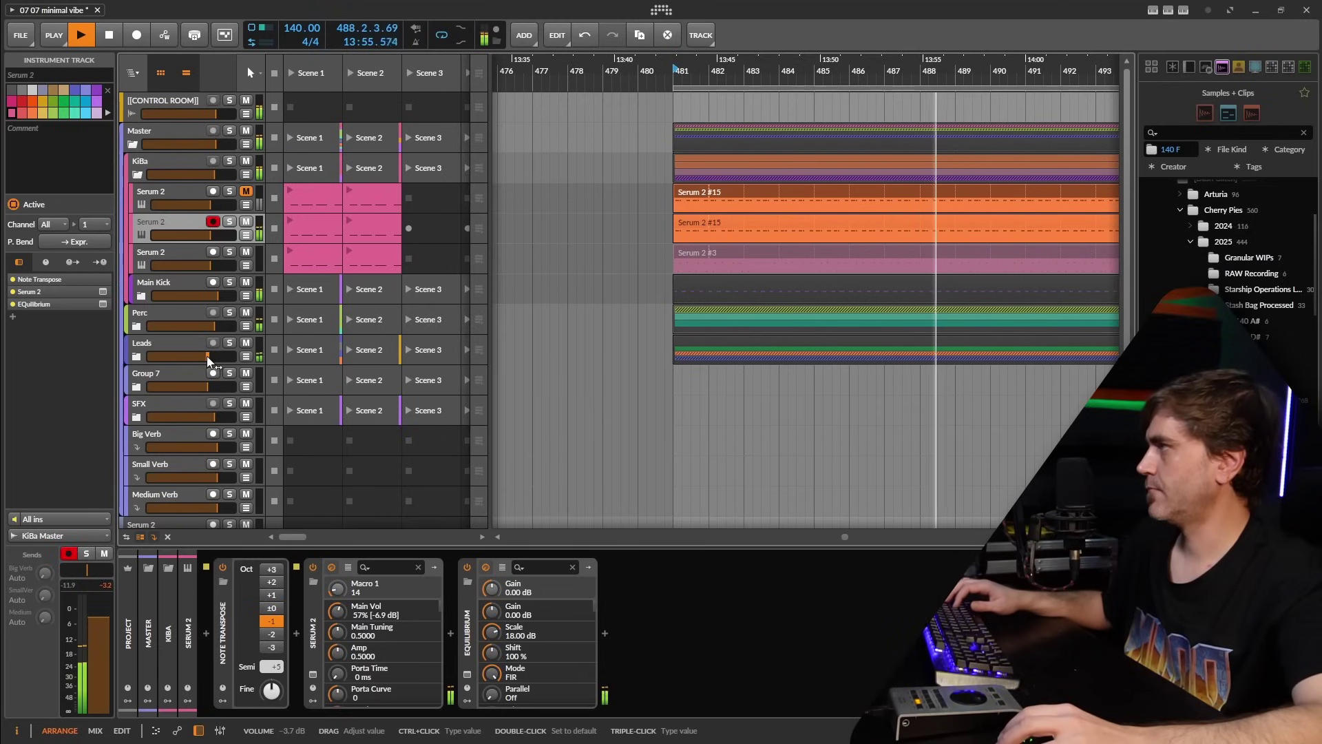
scroll(586, 316, down, 3)
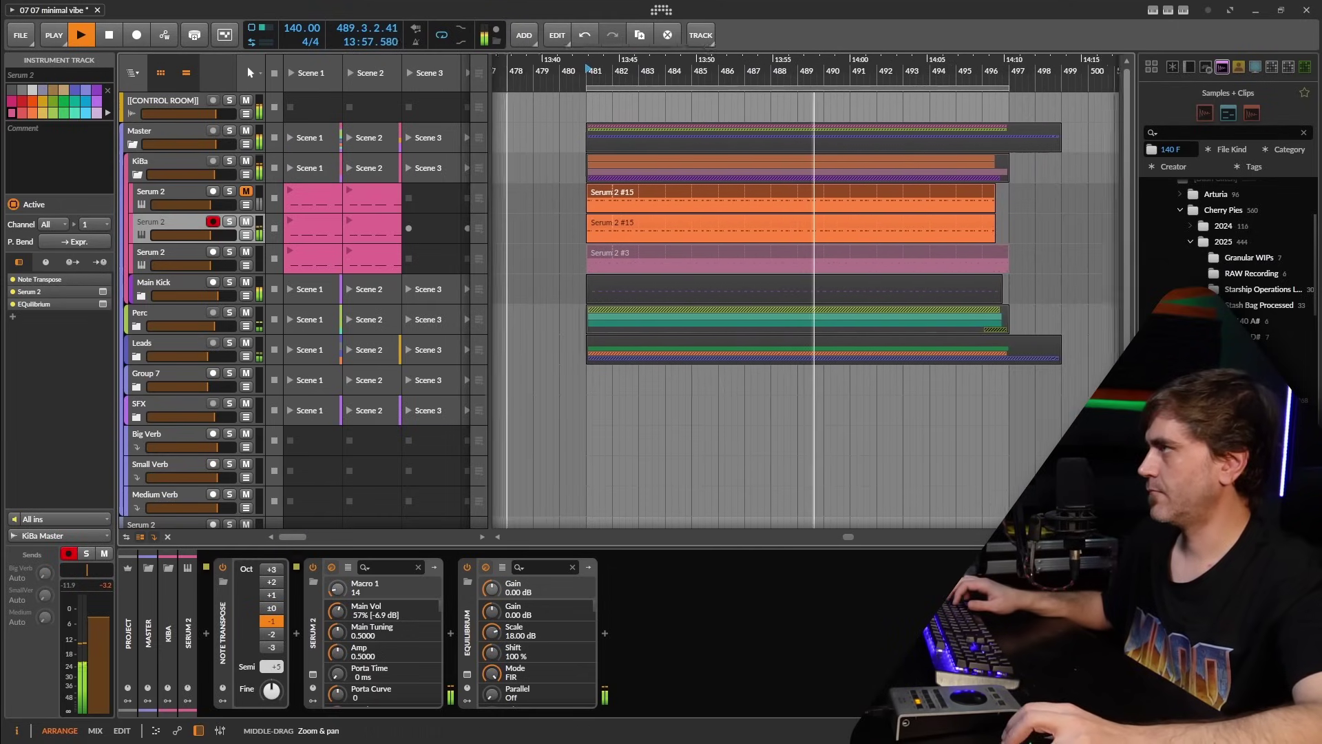
Step: Solo the KiBa group, mute the edited Serum 2 bass, unmute the original, and replay the section from its start
click(230, 161)
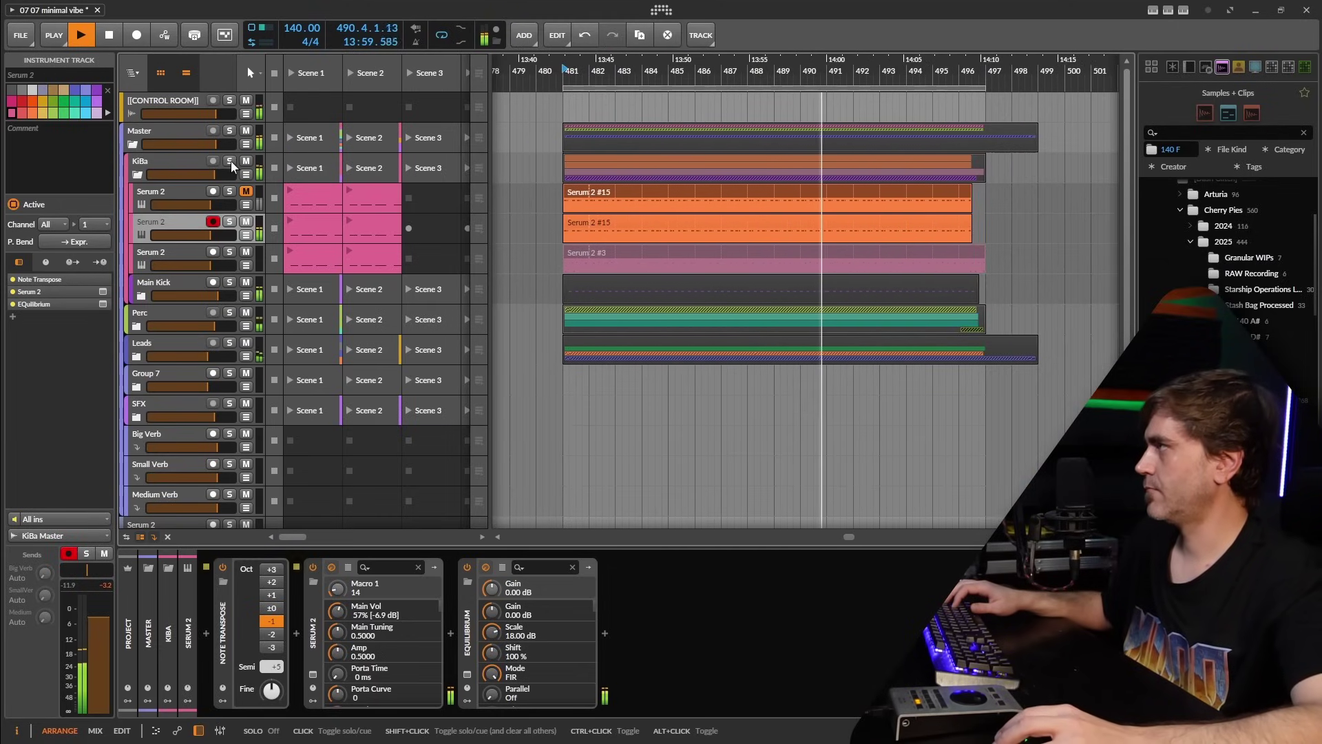
click(246, 223)
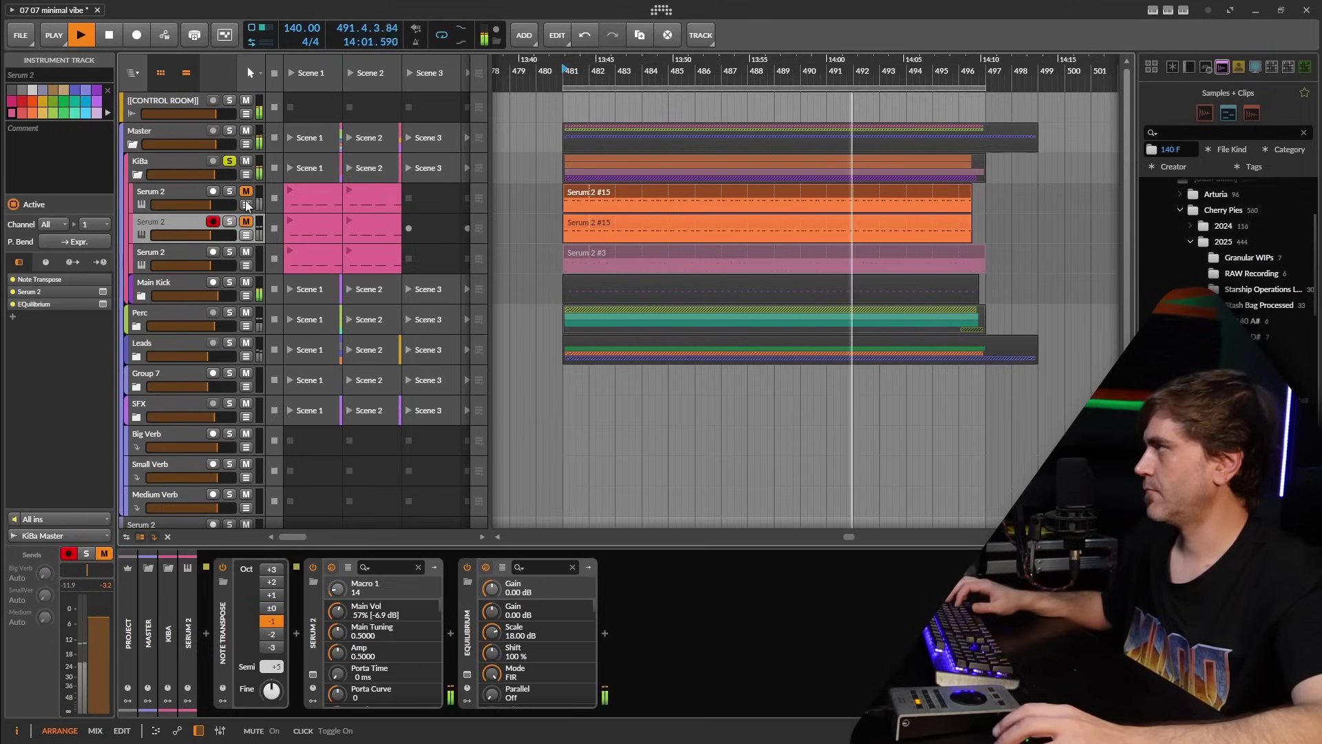
click(246, 192)
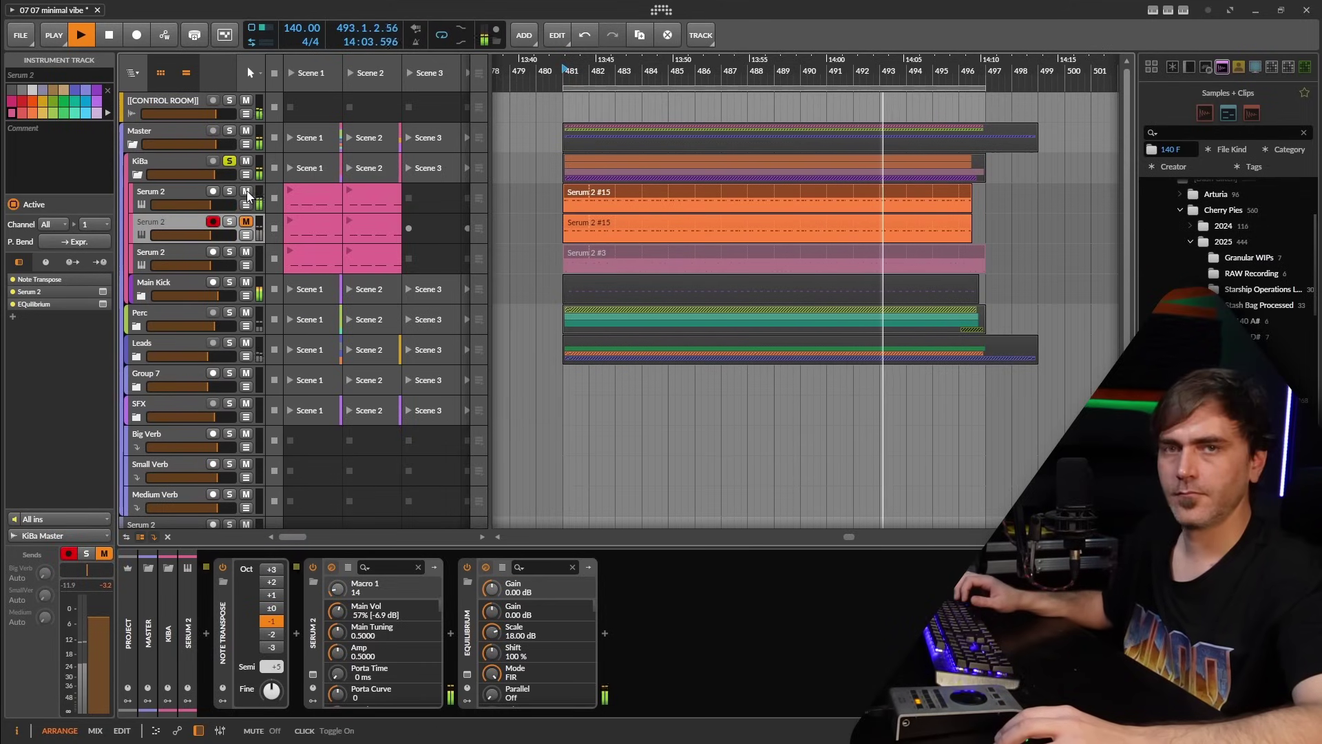
key(space)
key(space)
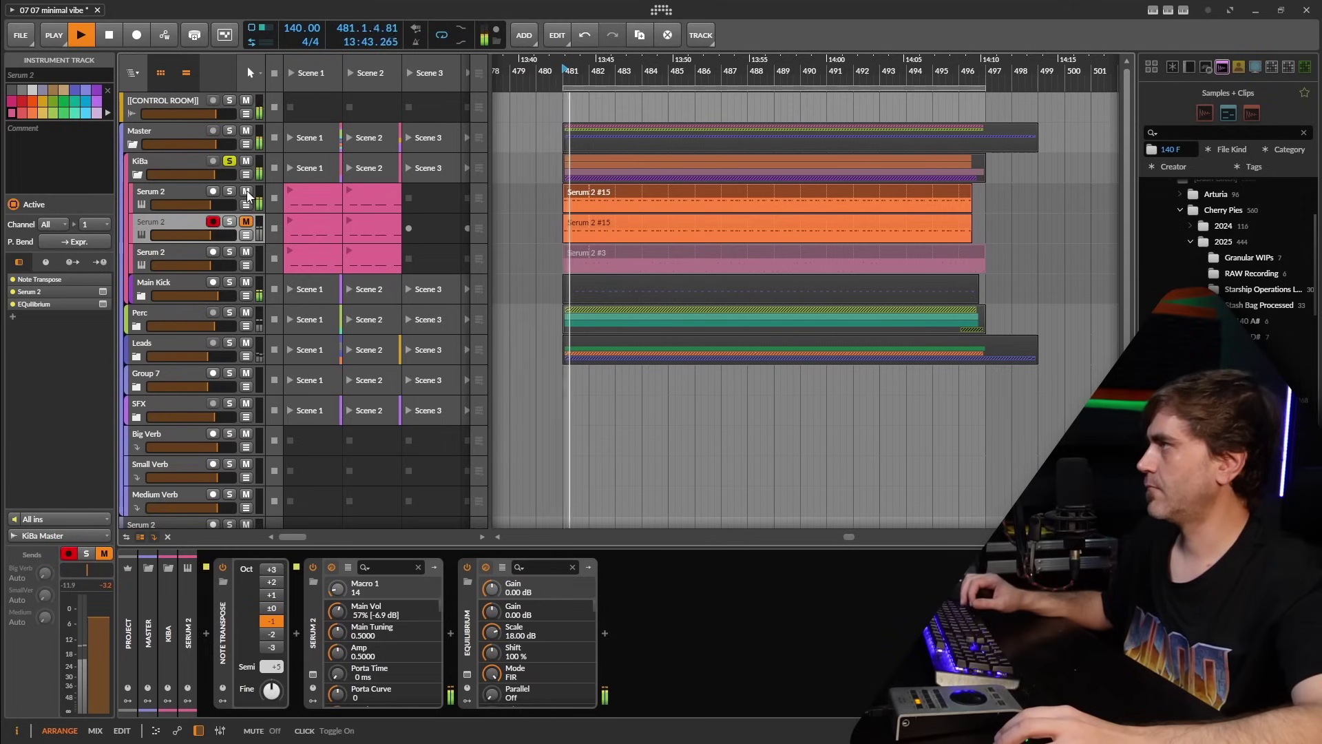
Step: Mute the original bass, unmute the edited Serum 2 bass, and replay the soloed kick and bass from the start
click(246, 193)
key(space)
click(245, 223)
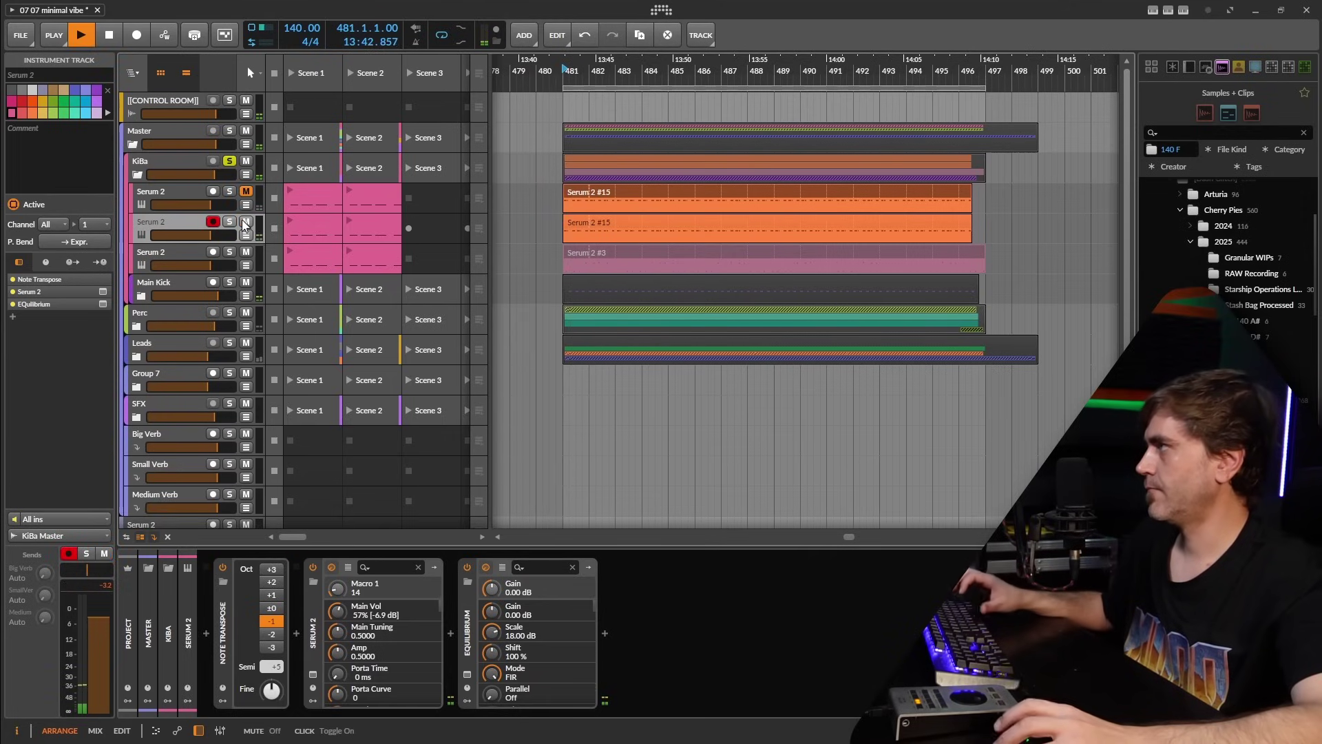
key(space)
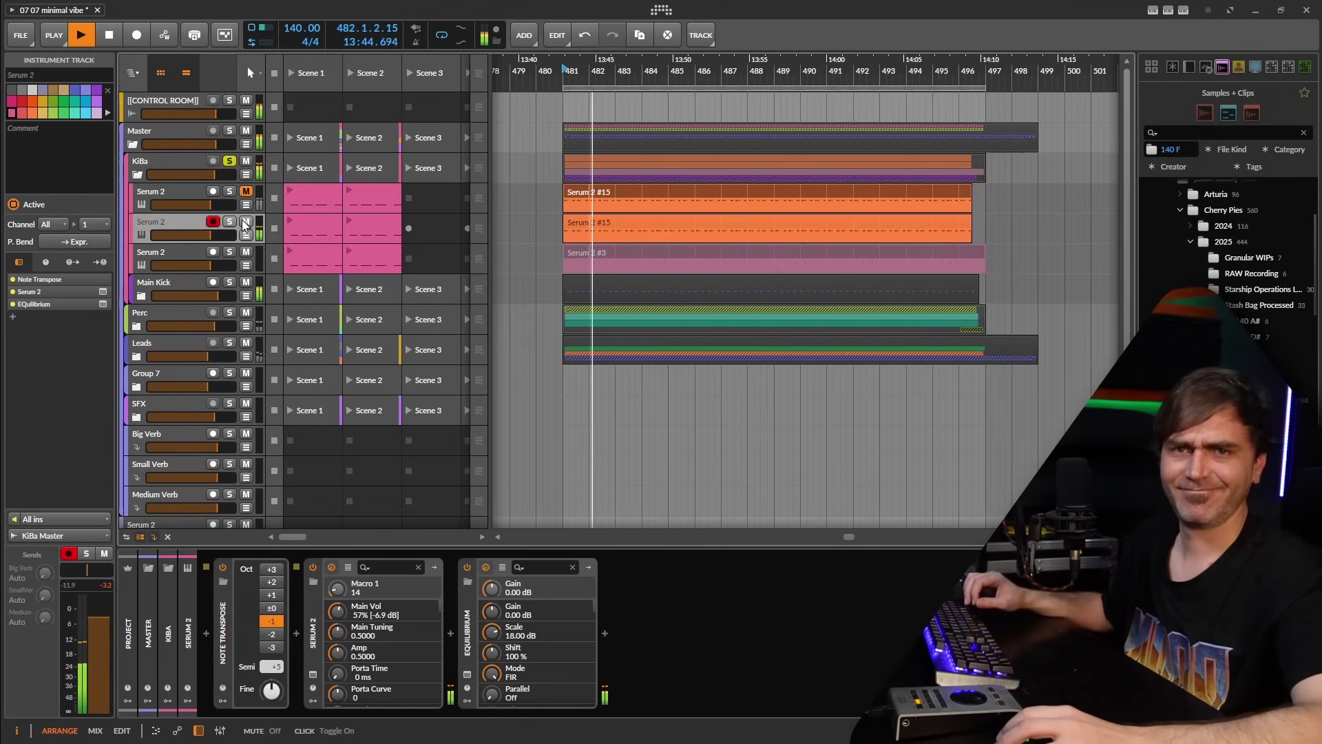
Step: Swap the mutes to the original bass during playback and back to the edited one to compare them
click(245, 222)
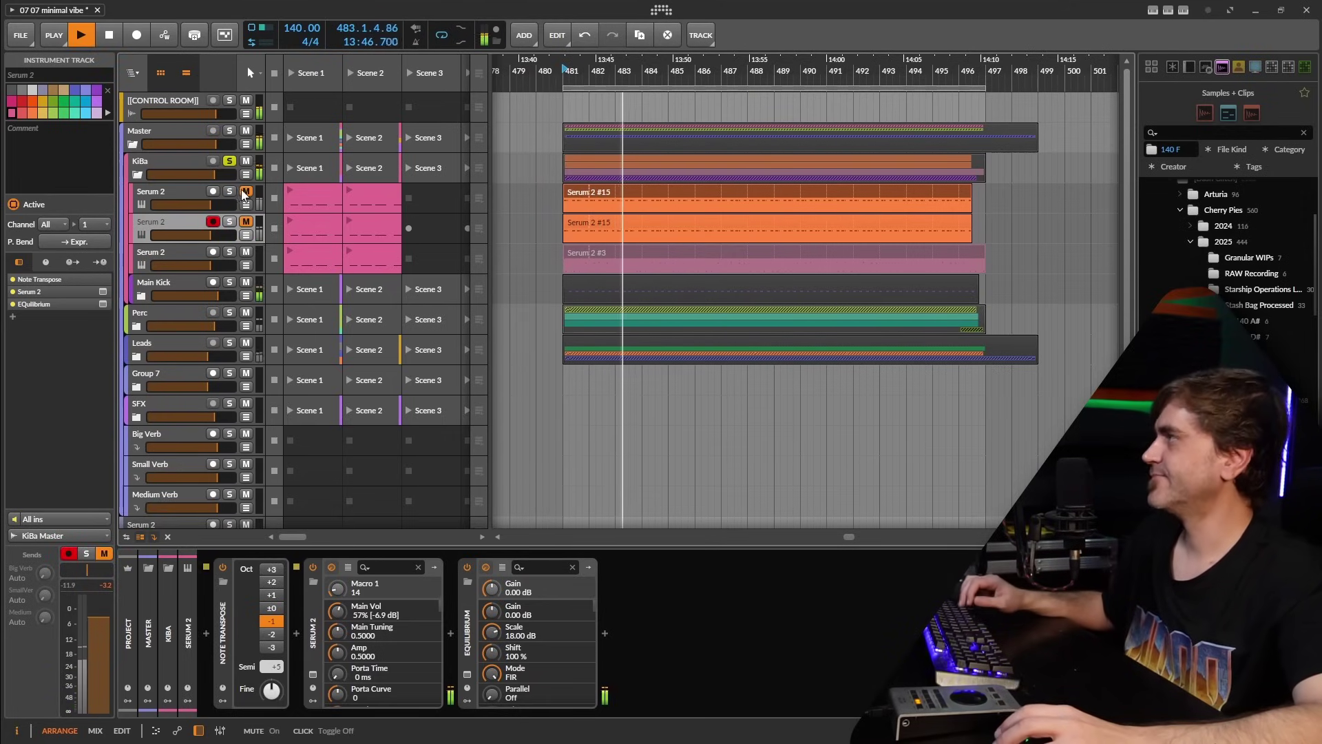
click(246, 193)
click(246, 193)
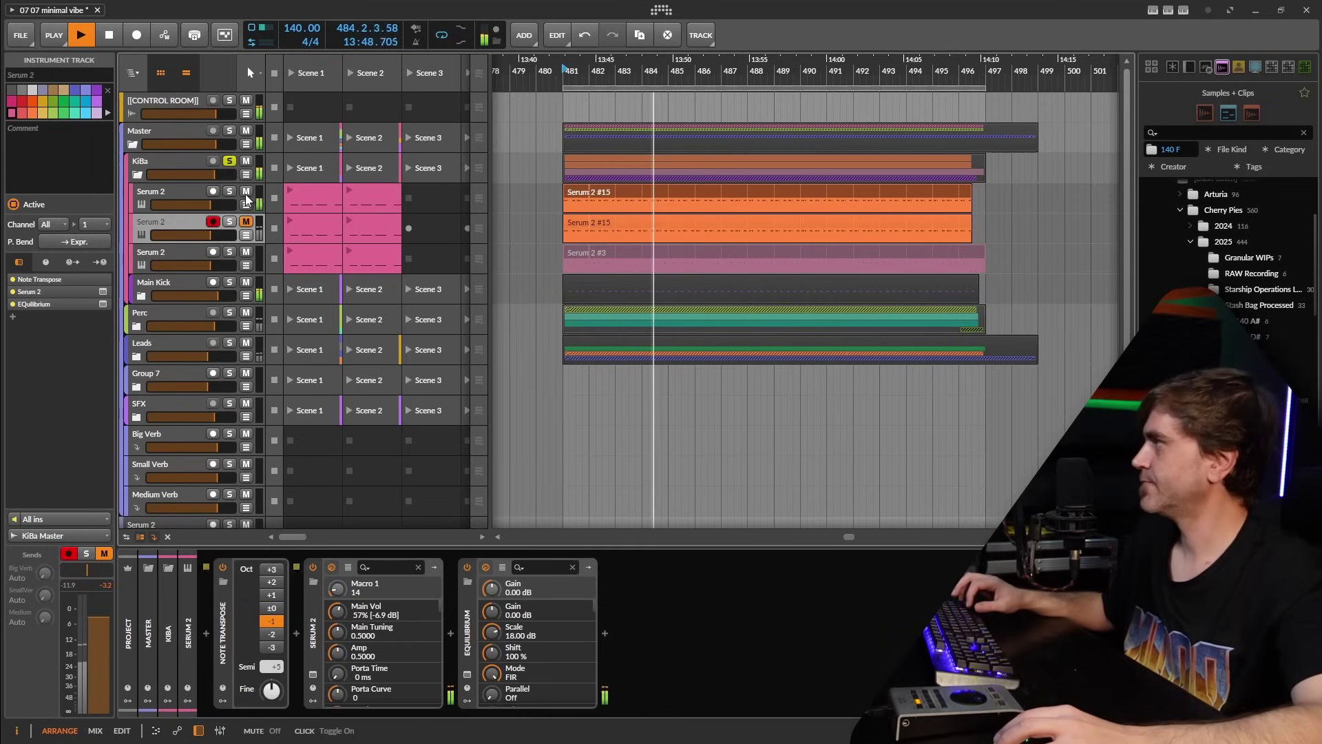
click(245, 222)
Step: Restart playback and unsolo the KiBa group to hear the edited bass in the full mix
key(space)
key(space)
click(229, 162)
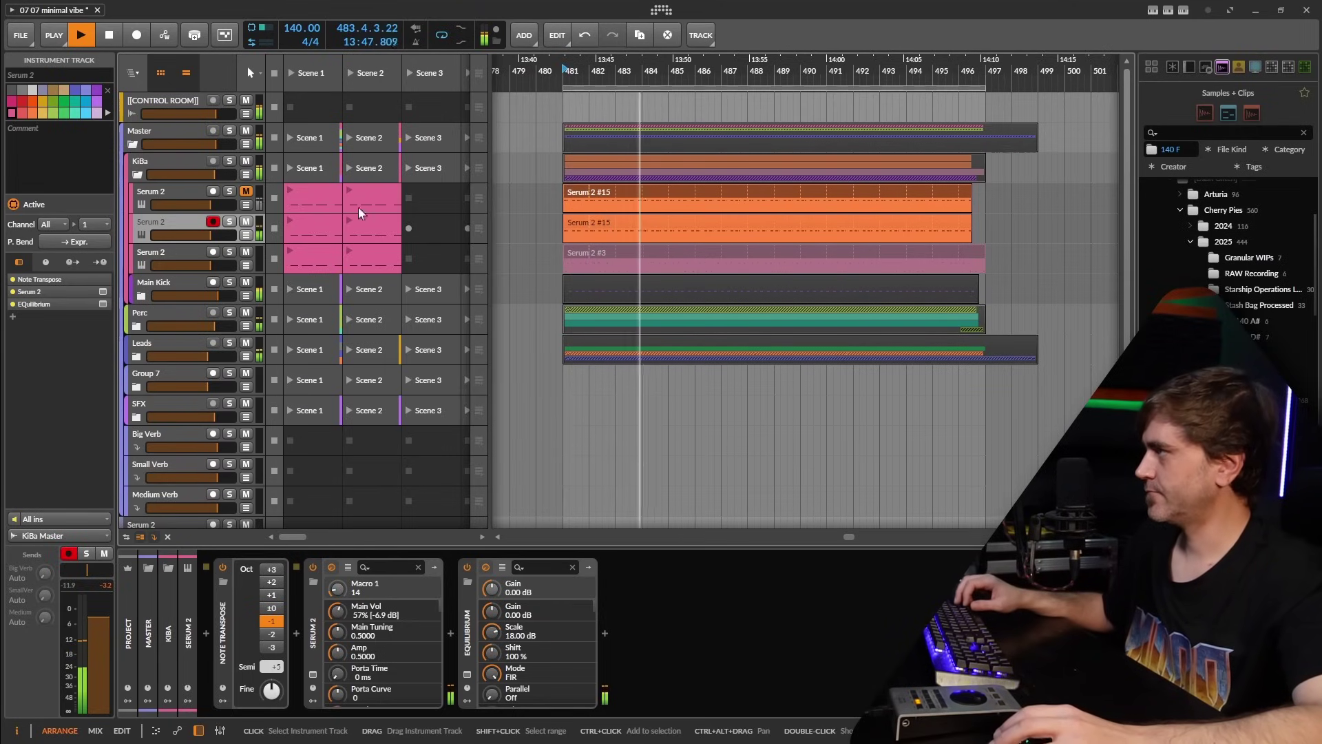
scroll(589, 339, down, 2)
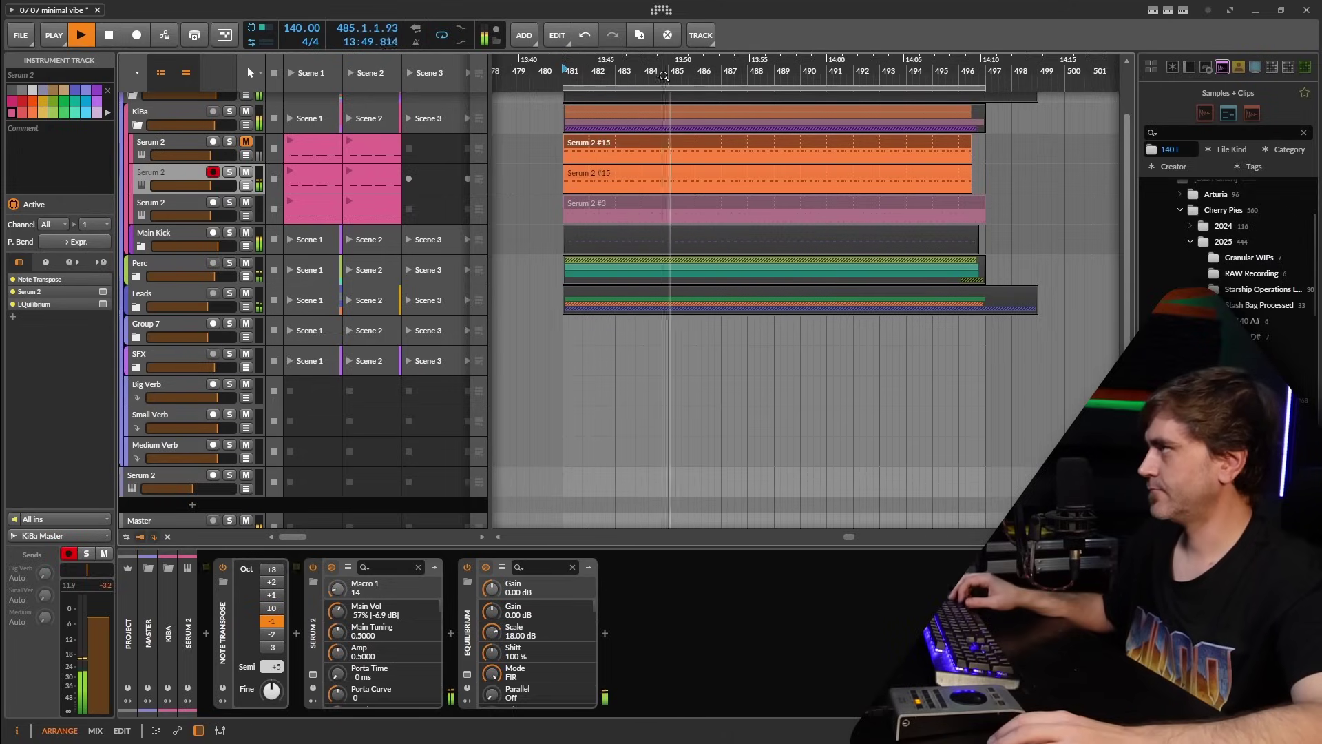
scroll(664, 290, up, 2)
scroll(663, 289, down, 2)
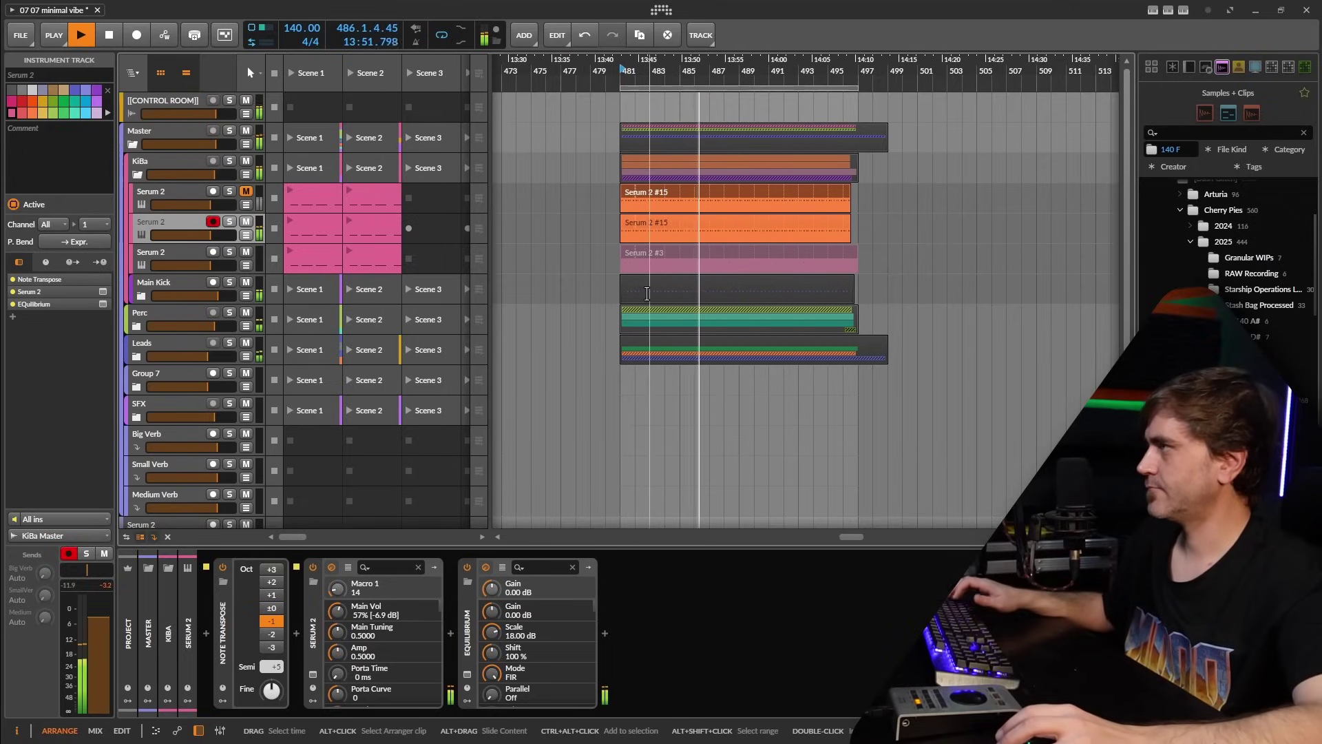